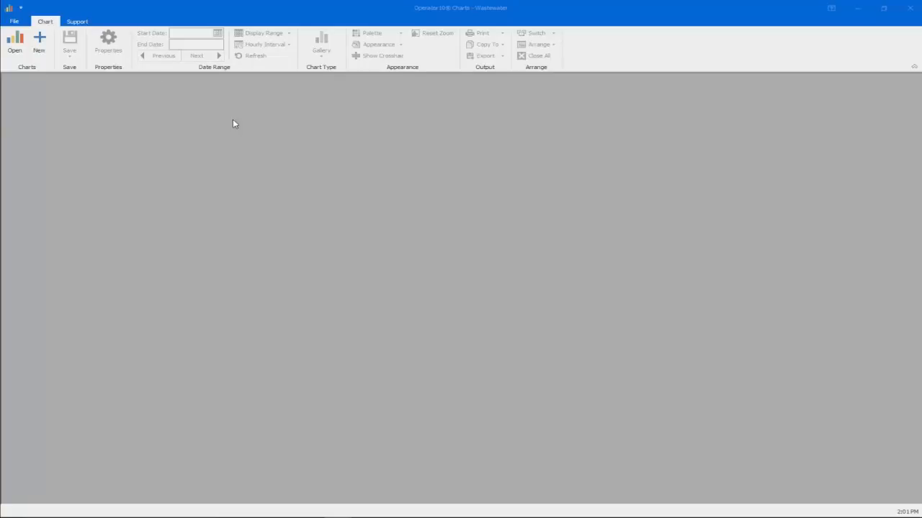
Step: Open the saved chart "Two Series"
{"action": "left_click", "coordinate": [15, 45]}
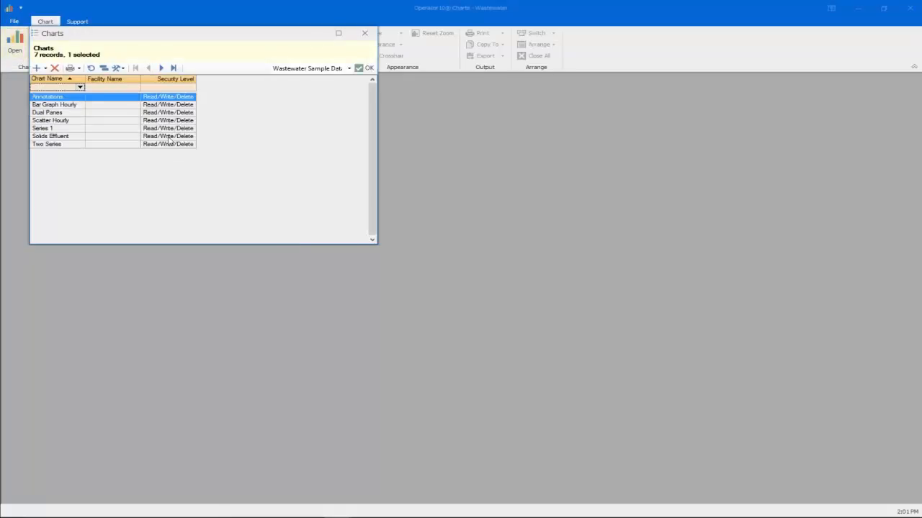
{"action": "left_click", "coordinate": [70, 147]}
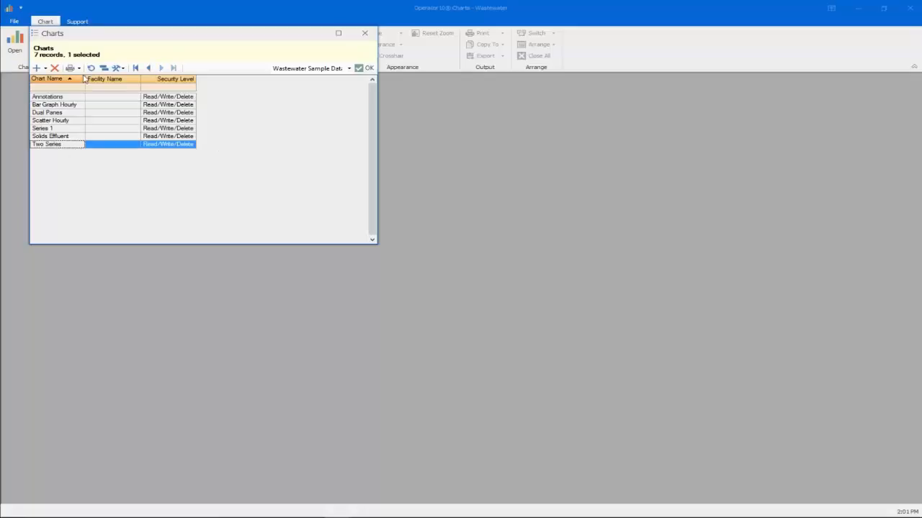
{"action": "left_click", "coordinate": [358, 67]}
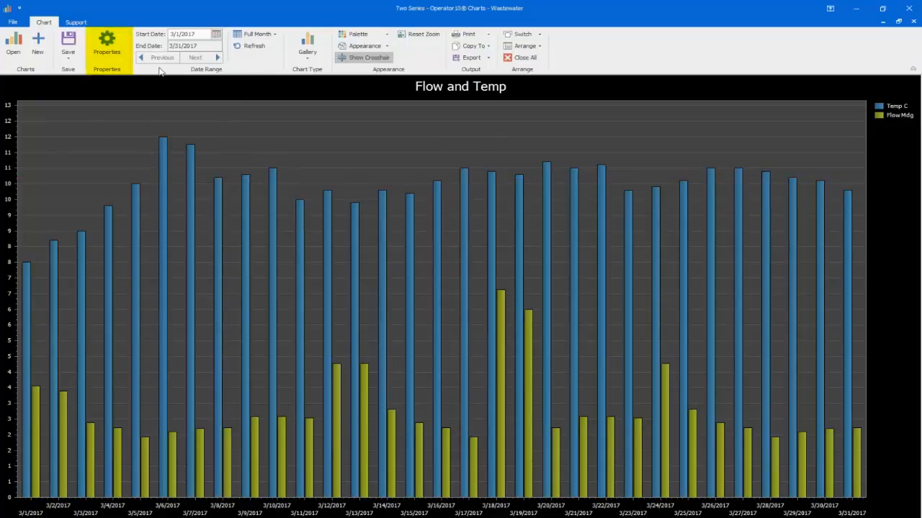
Step: Page the chart's date range forward two months to May 2017 and back one month to April 2017
{"action": "left_click", "coordinate": [205, 58]}
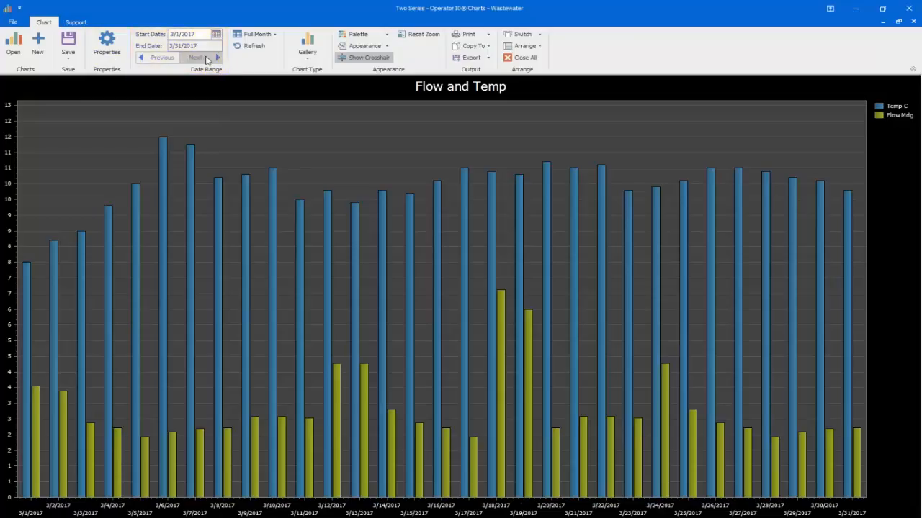
{"action": "left_click", "coordinate": [205, 58]}
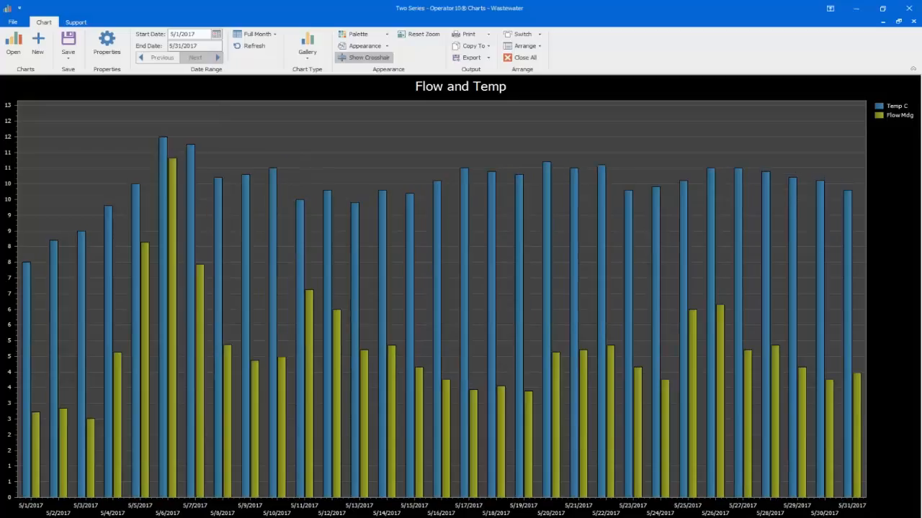
{"action": "left_click", "coordinate": [164, 58]}
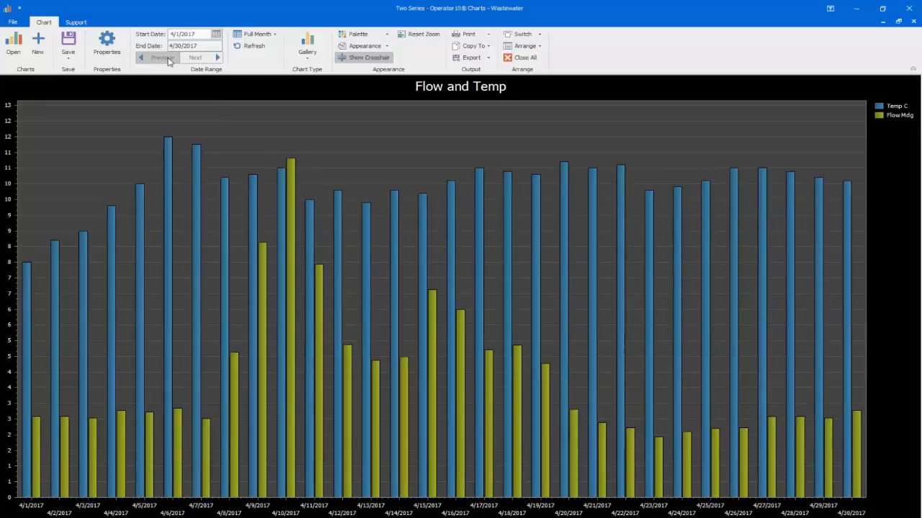
Step: Set the chart's display range to Single Day
{"action": "left_click", "coordinate": [253, 35]}
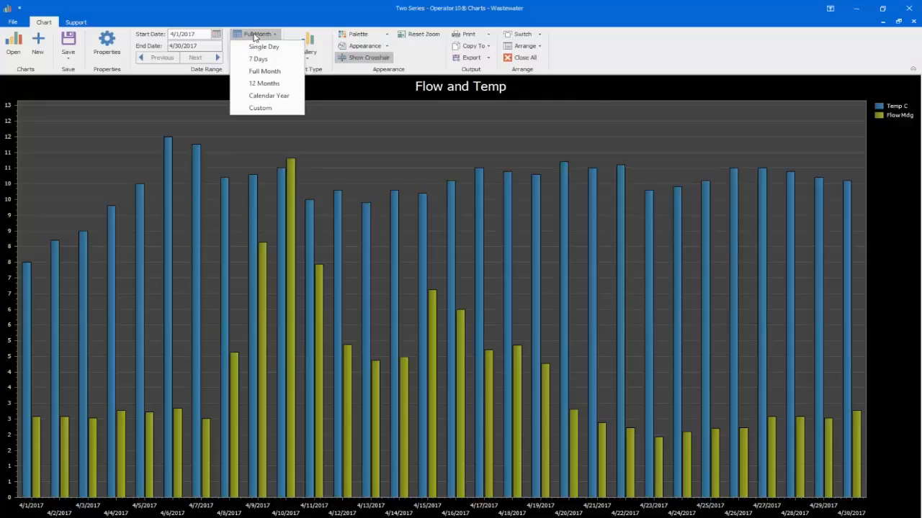
{"action": "left_click", "coordinate": [261, 47]}
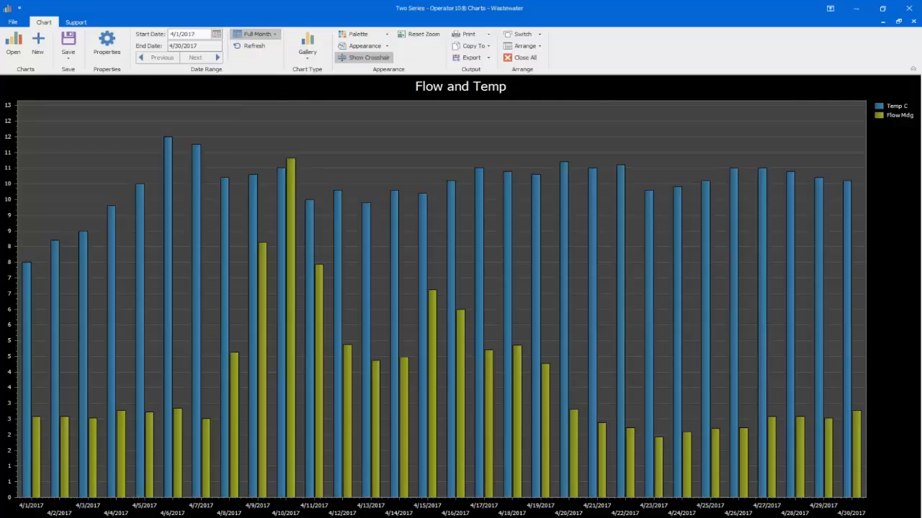
Step: Set the chart's display range to 7 Days and page one week forward and back to 4/1/2017–4/7/2017
{"action": "left_click", "coordinate": [257, 36]}
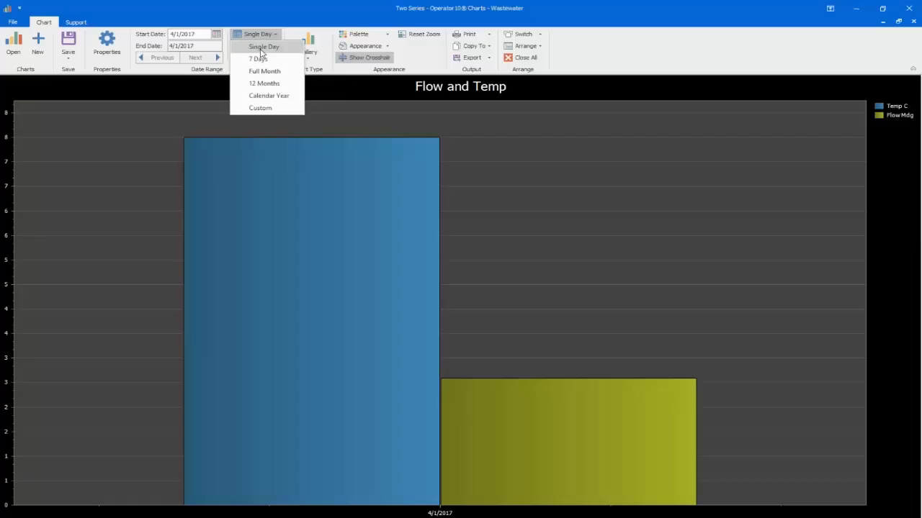
{"action": "left_click", "coordinate": [259, 59]}
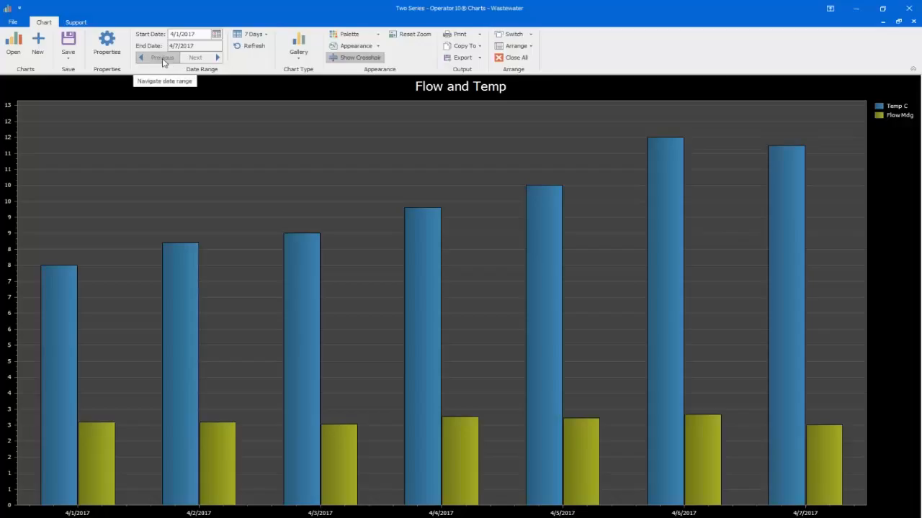
{"action": "left_click", "coordinate": [199, 58]}
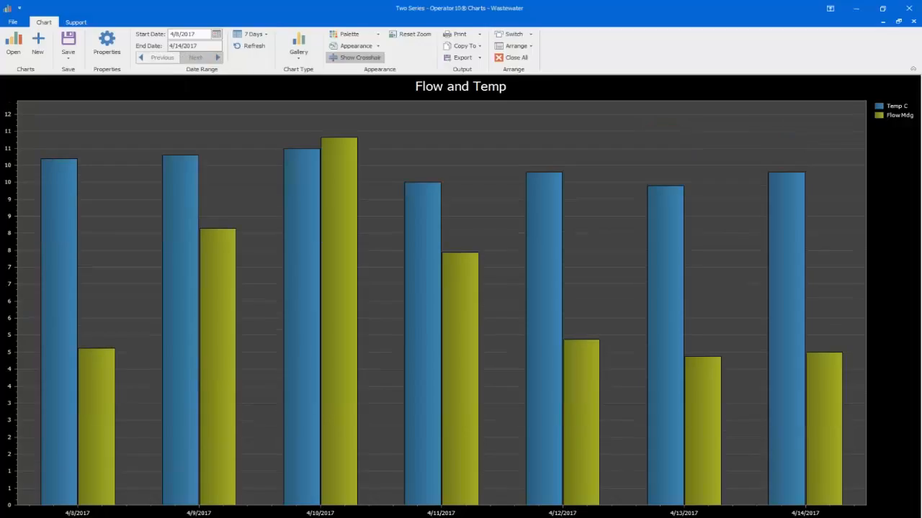
{"action": "left_click", "coordinate": [157, 59]}
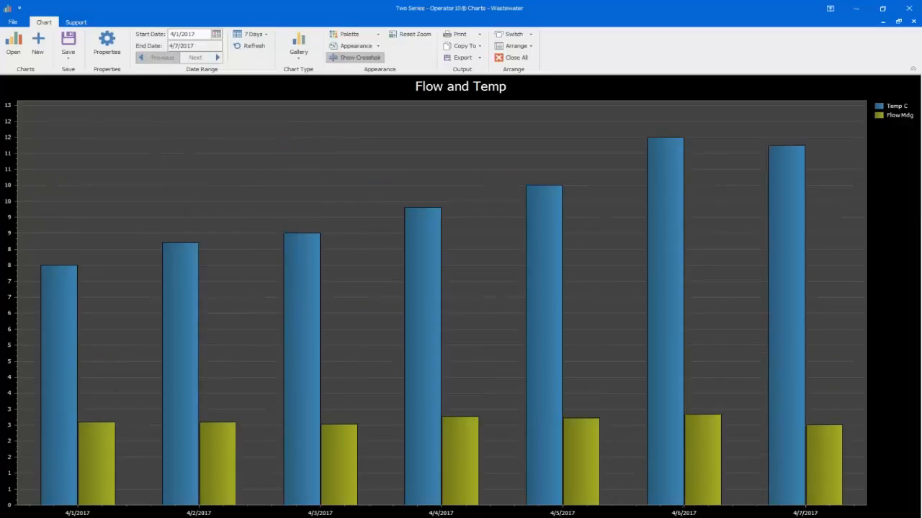
Step: Set the display range to 12 Months, and open the custom date range calendar and close it without choosing dates
{"action": "left_click", "coordinate": [241, 37]}
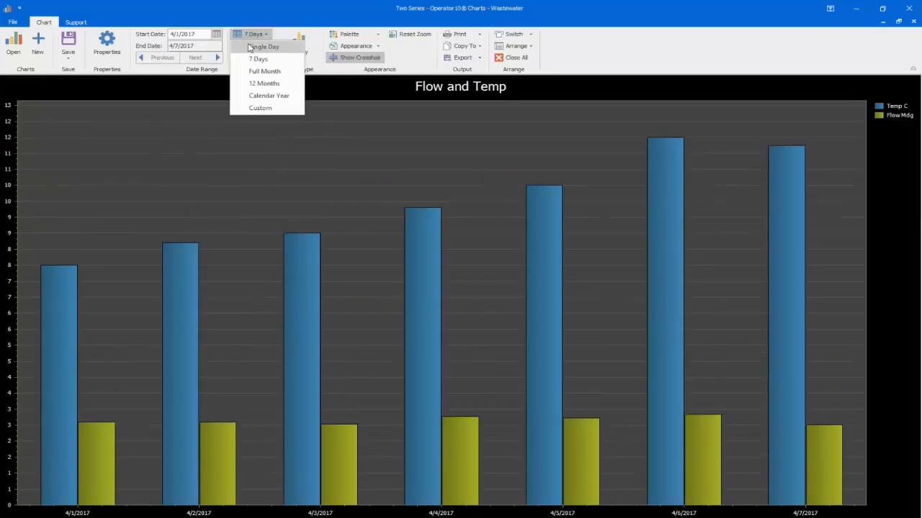
{"action": "left_click", "coordinate": [264, 83]}
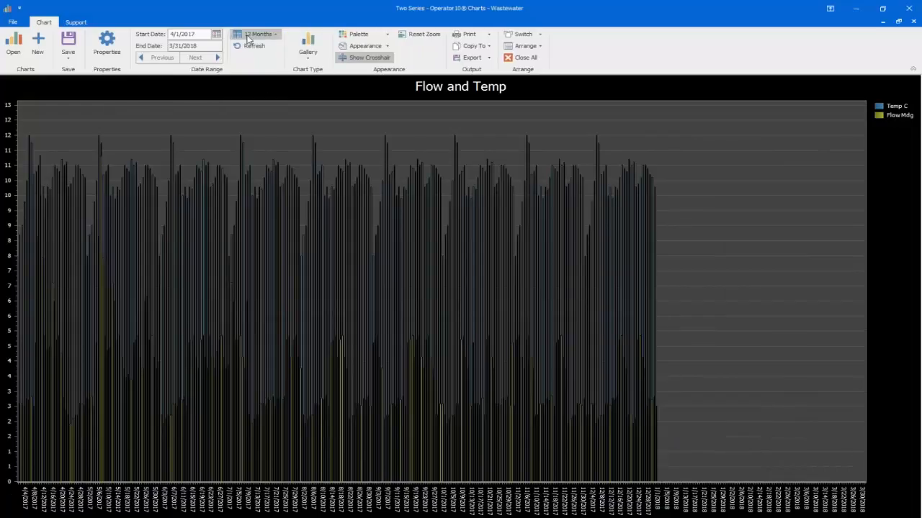
{"action": "left_click", "coordinate": [247, 39]}
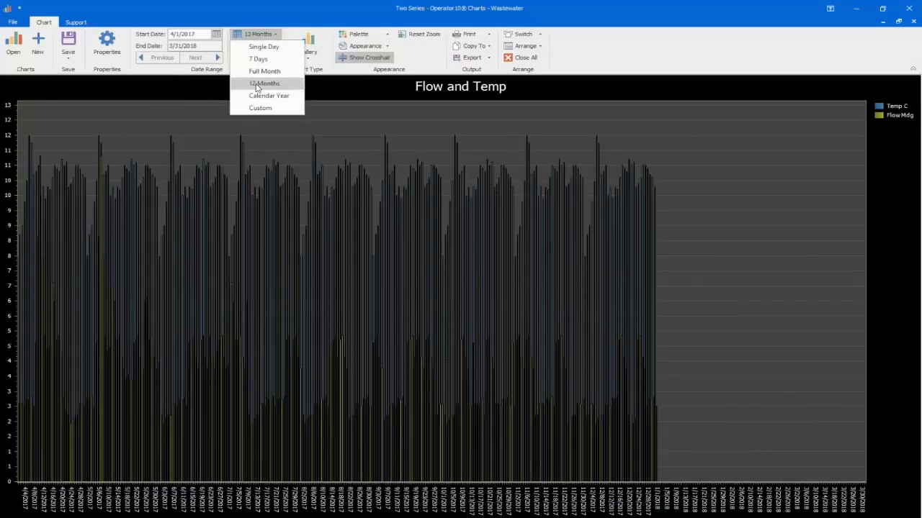
{"action": "left_click", "coordinate": [267, 109]}
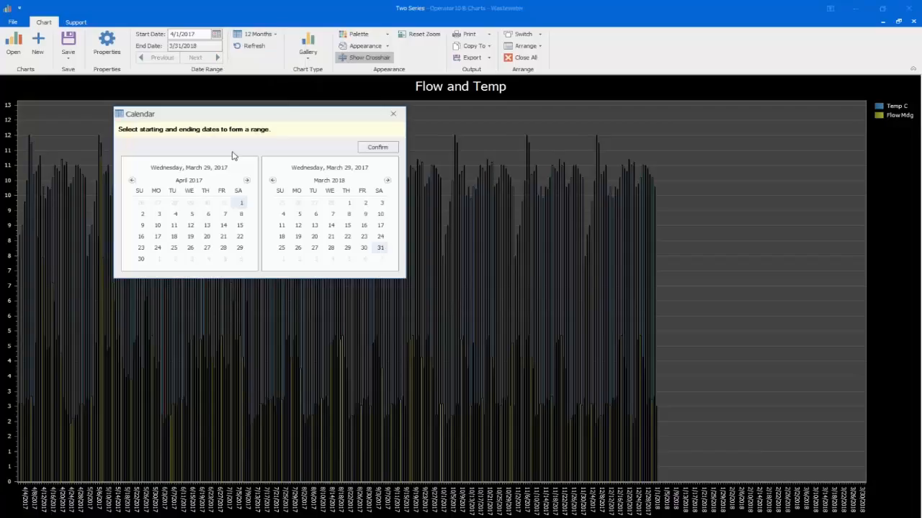
{"action": "left_click", "coordinate": [394, 117]}
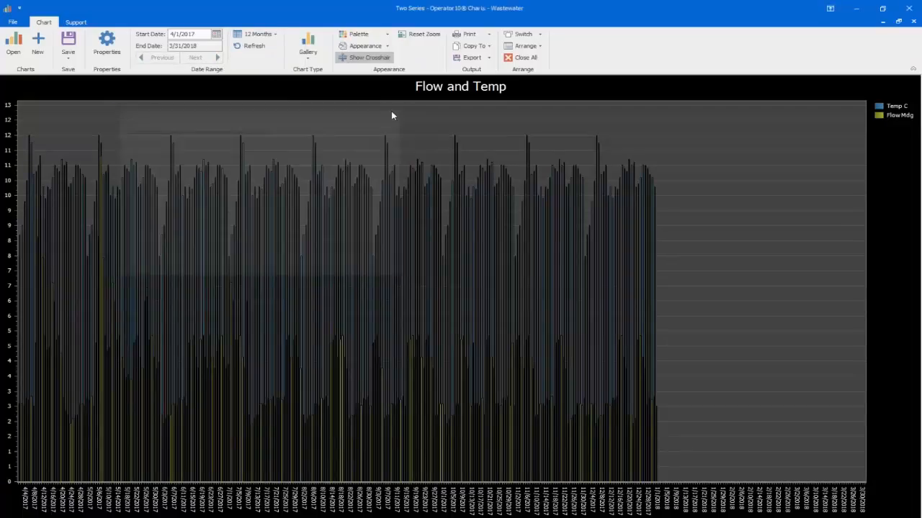
Step: Set the chart's display range to Full Month for April 2017
{"action": "left_click", "coordinate": [276, 40]}
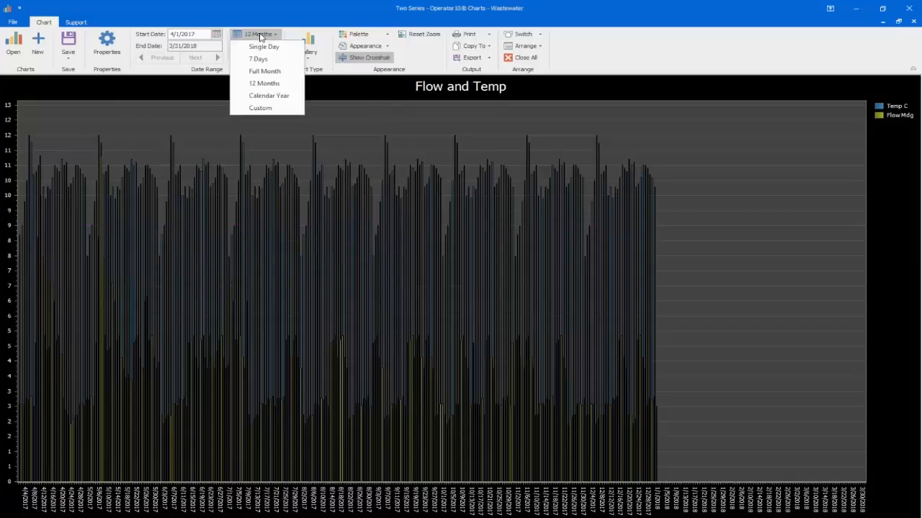
{"action": "left_click", "coordinate": [274, 75]}
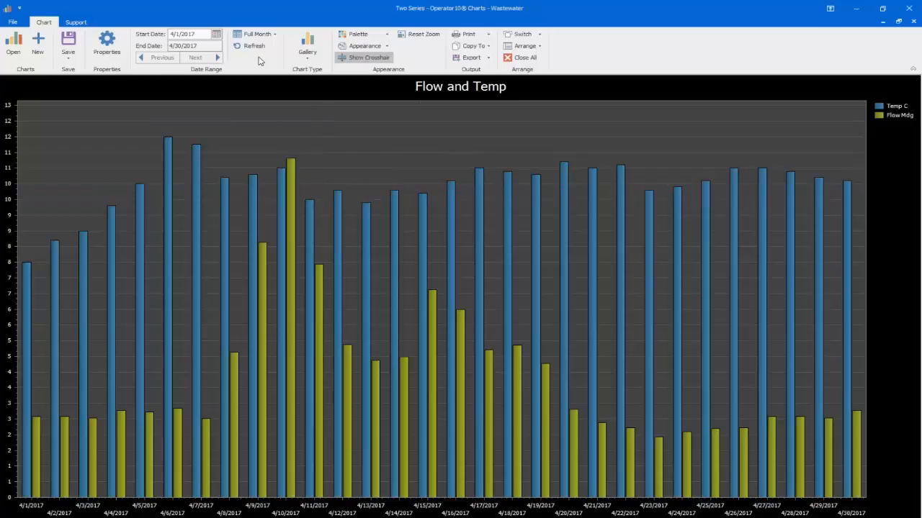
Step: Change the chart to the first 3-D Column type, and rotate and enlarge the 3-D chart
{"action": "left_click", "coordinate": [308, 60]}
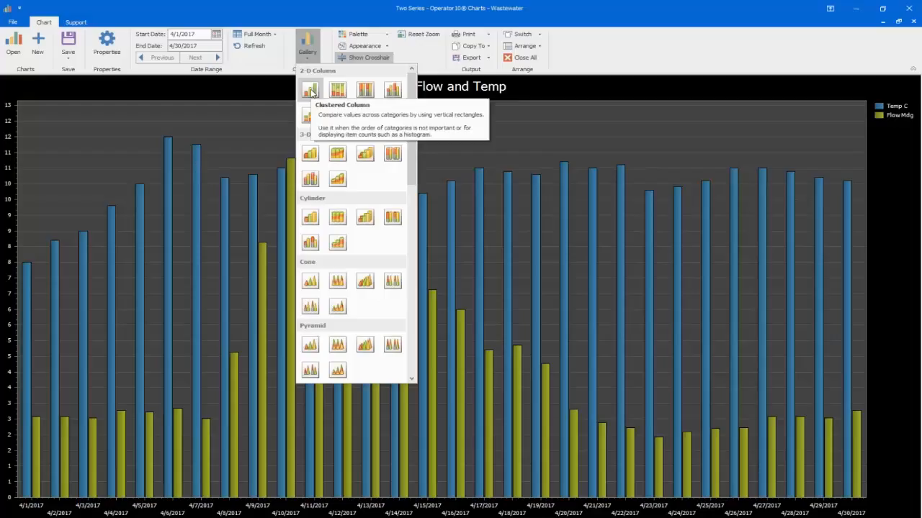
{"action": "left_click", "coordinate": [310, 154]}
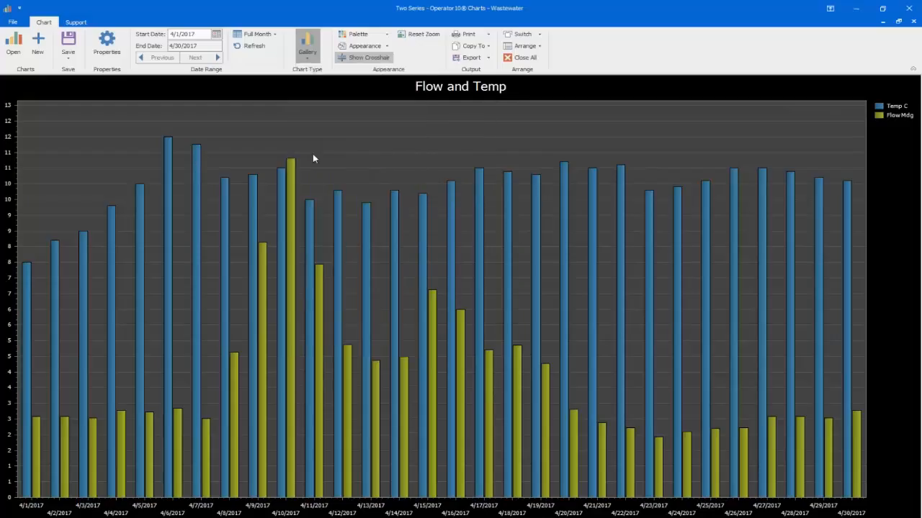
{"action": "left_click_drag", "start_coordinate": [609, 362], "coordinate": [609, 325]}
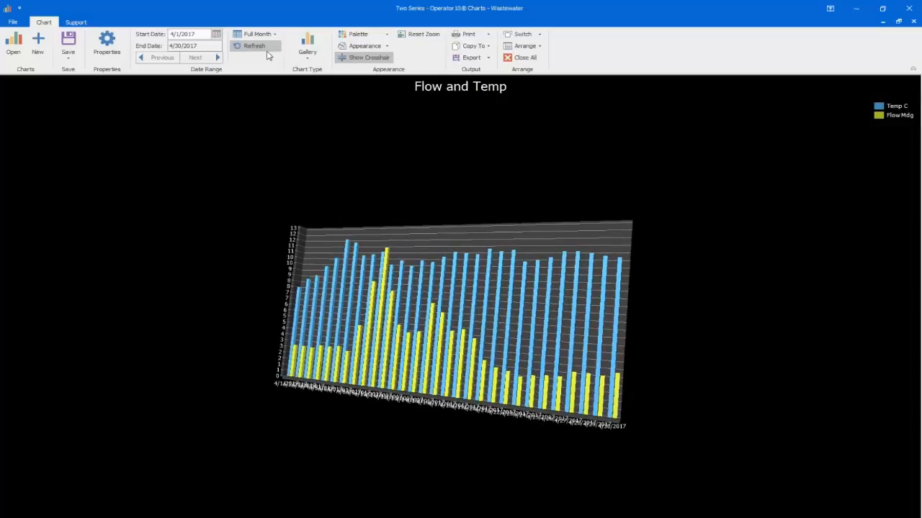
{"action": "scroll", "coordinate": [350, 247], "scroll_direction": "up", "scroll_amount": 5}
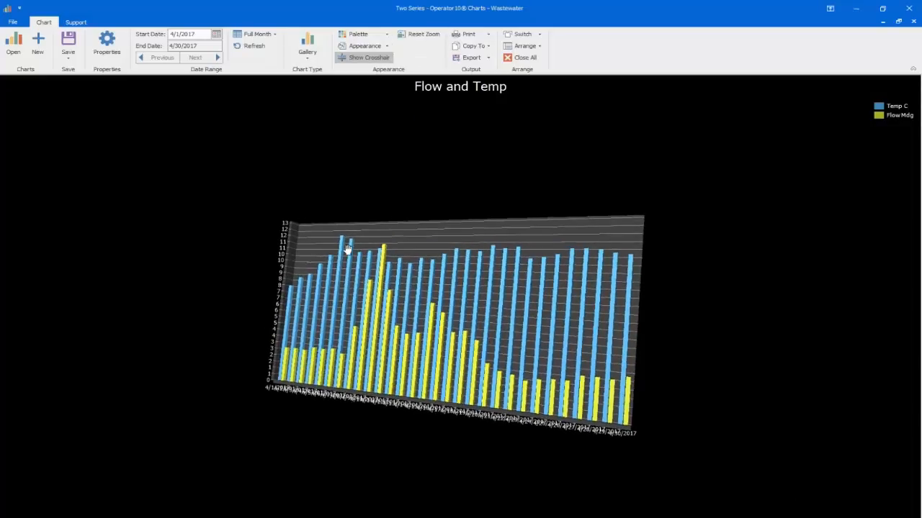
{"action": "scroll", "coordinate": [349, 247], "scroll_direction": "up", "scroll_amount": 3}
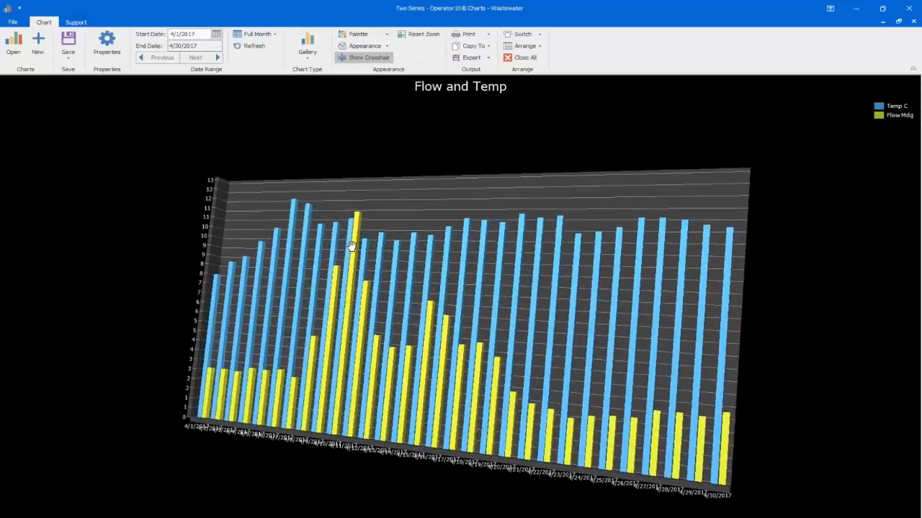
Step: Change the Flow and Temp chart to a 2-D Line type
{"action": "left_click", "coordinate": [306, 47]}
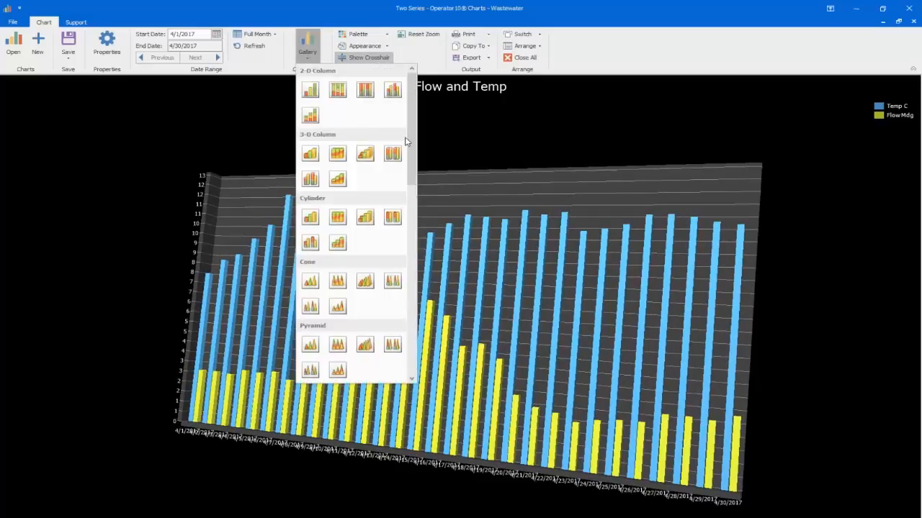
{"action": "scroll", "coordinate": [414, 151], "scroll_direction": "down", "scroll_amount": 3}
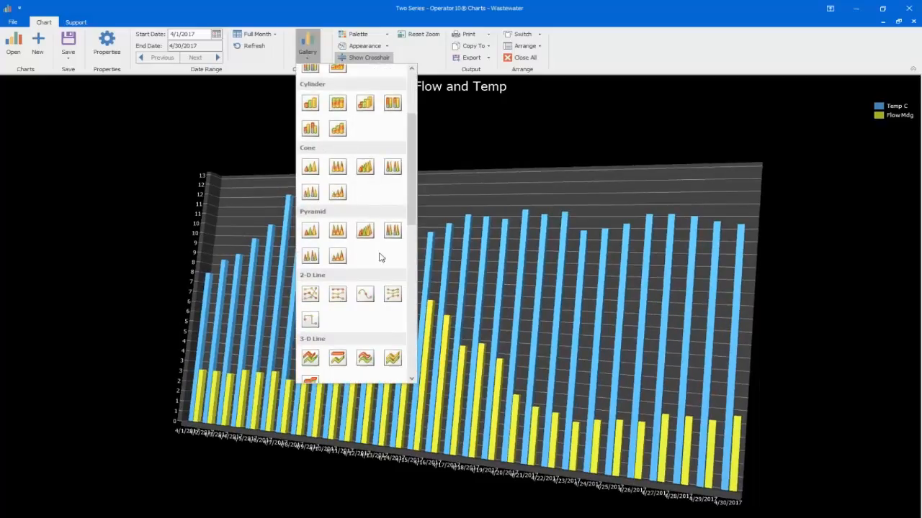
{"action": "left_click", "coordinate": [310, 318]}
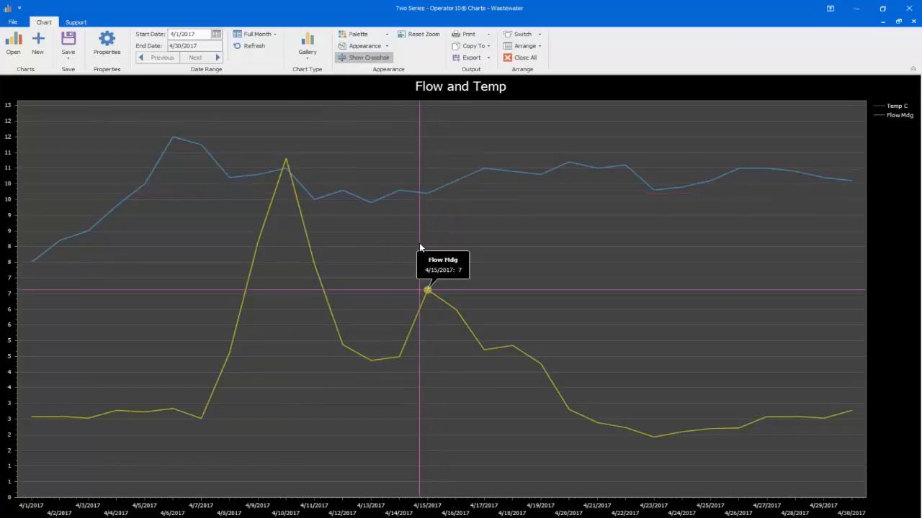
Step: Change the Flow and Temp chart to the first 3-D Line type
{"action": "left_click", "coordinate": [308, 45]}
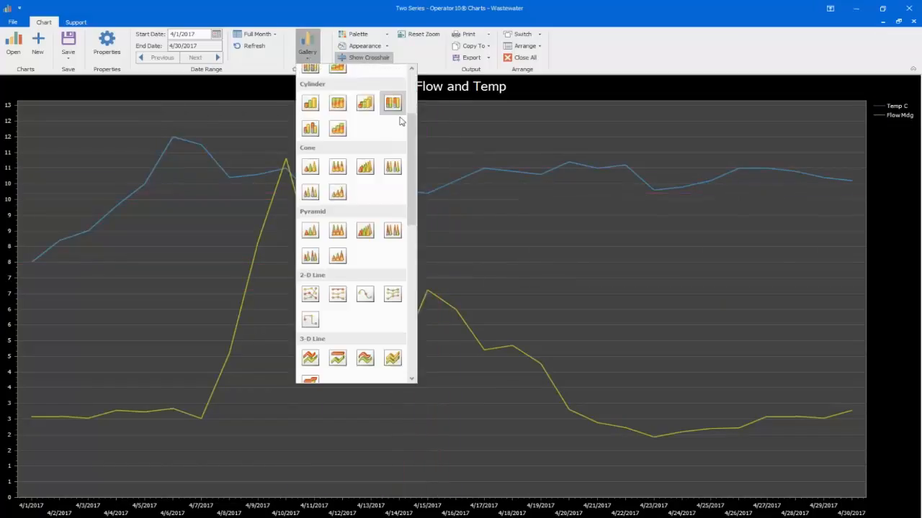
{"action": "left_click_drag", "start_coordinate": [412, 130], "coordinate": [419, 169]}
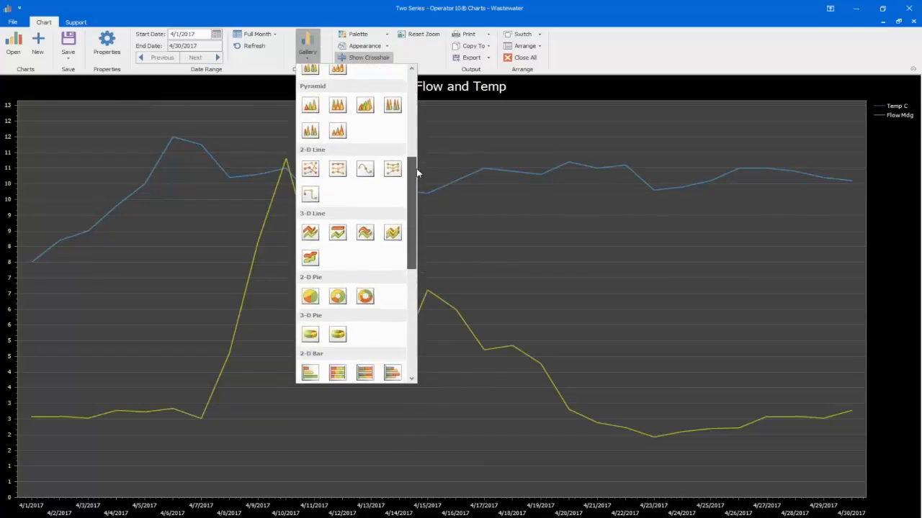
{"action": "left_click", "coordinate": [310, 232]}
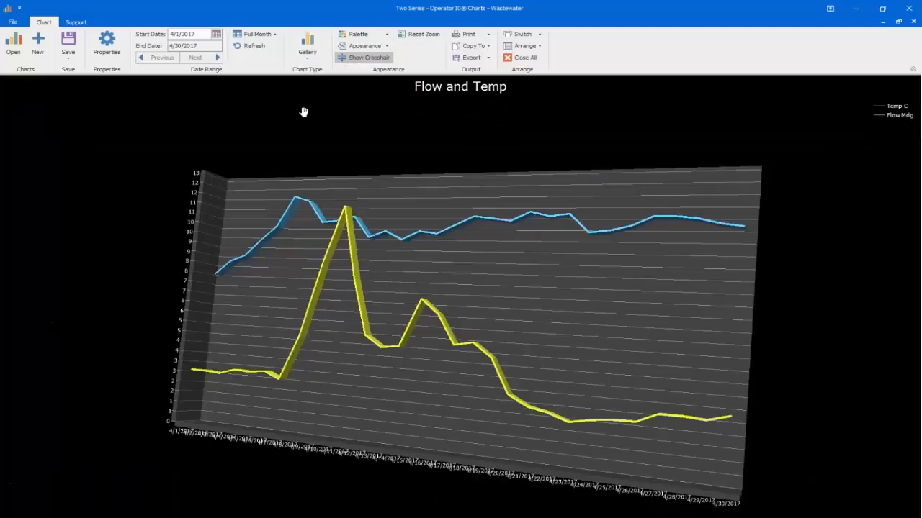
Step: Change the Flow and Temp chart to the first 2-D Bar type with horizontal bars
{"action": "left_click", "coordinate": [313, 61]}
{"action": "left_click_drag", "start_coordinate": [416, 165], "coordinate": [414, 216]}
{"action": "left_click", "coordinate": [308, 223]}
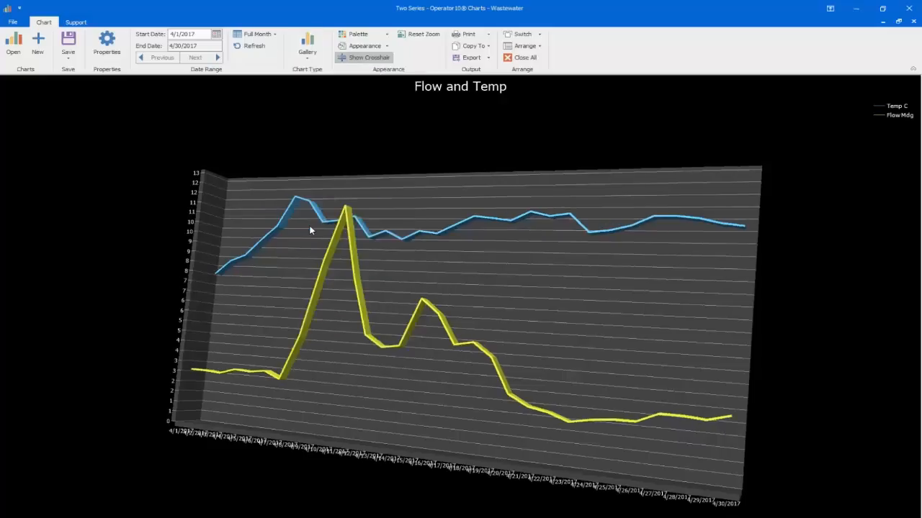
Step: Change the chart to the first 2-D Area type and turn off the crosshair
{"action": "left_click", "coordinate": [309, 54]}
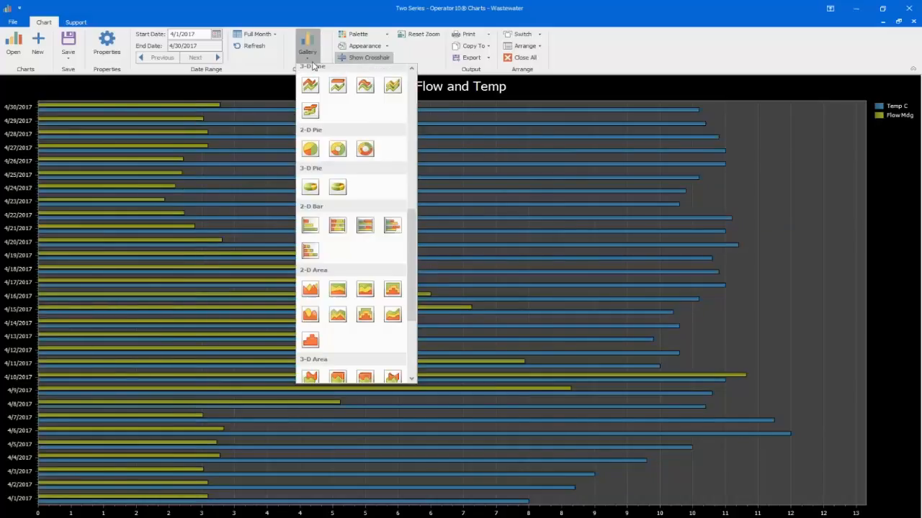
{"action": "left_click_drag", "start_coordinate": [412, 223], "coordinate": [414, 277]}
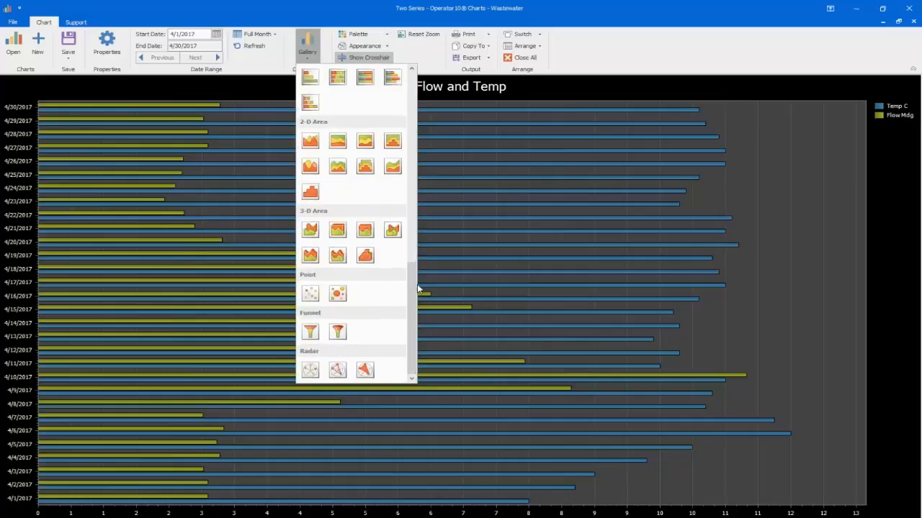
{"action": "left_click", "coordinate": [308, 140]}
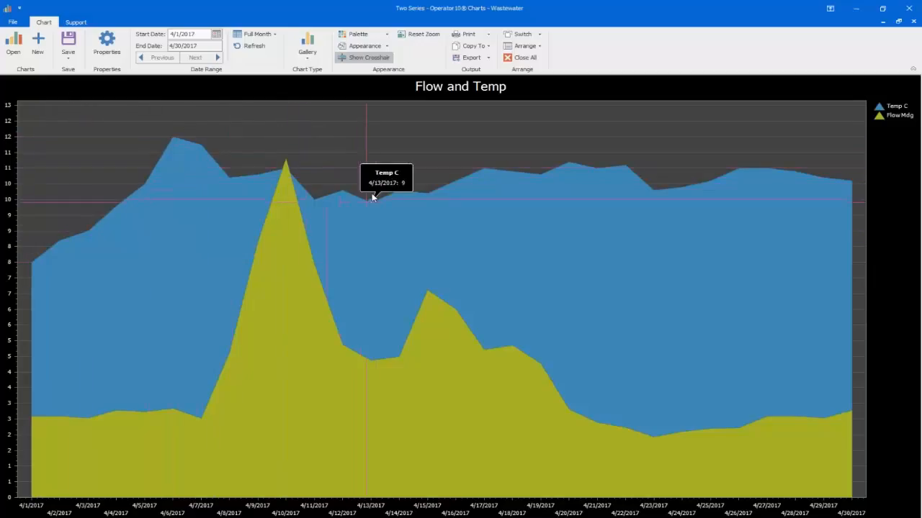
{"action": "left_click", "coordinate": [362, 59]}
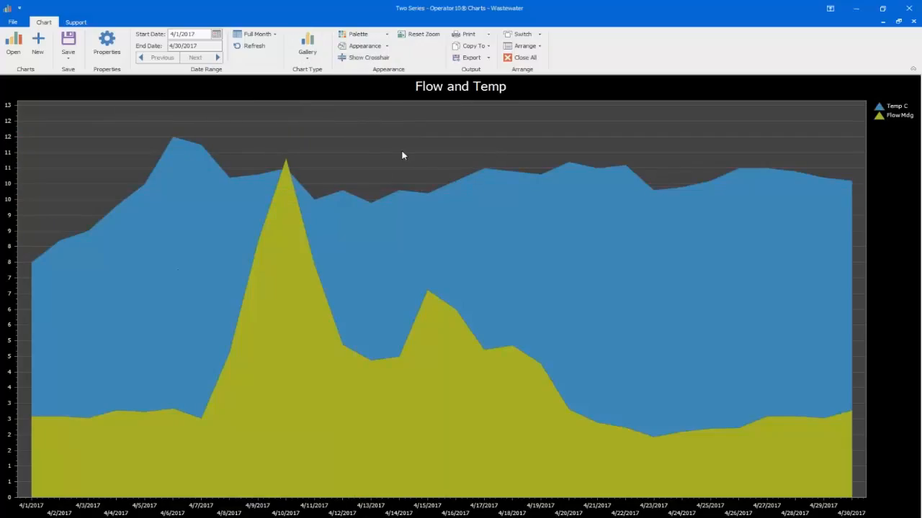
Step: Turn on the crosshair and recolor the chart with the Mixed palette after trying the Median and Metro palettes
{"action": "left_click", "coordinate": [367, 58]}
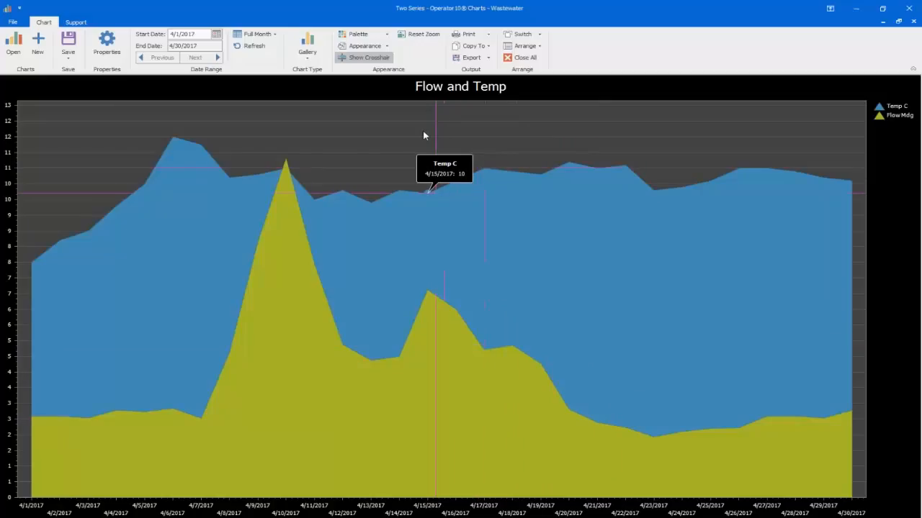
{"action": "left_click", "coordinate": [377, 38]}
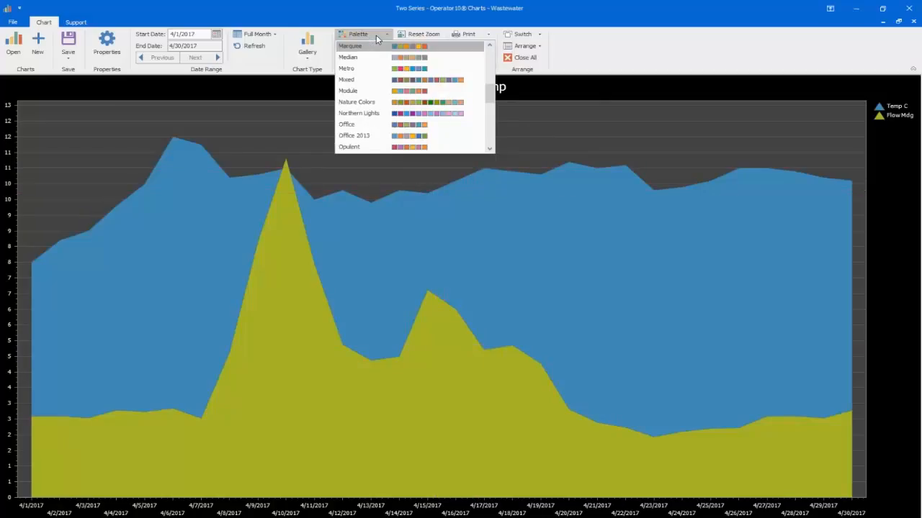
{"action": "left_click", "coordinate": [400, 58]}
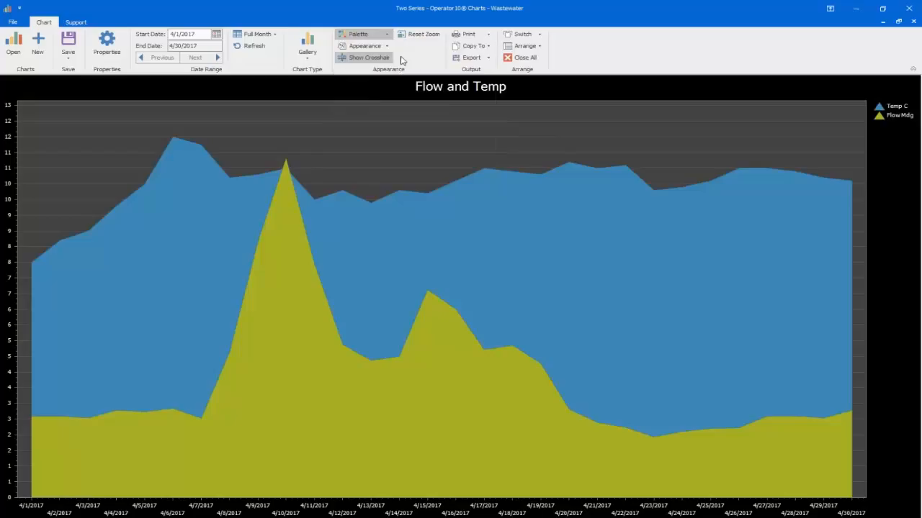
{"action": "left_click", "coordinate": [381, 40]}
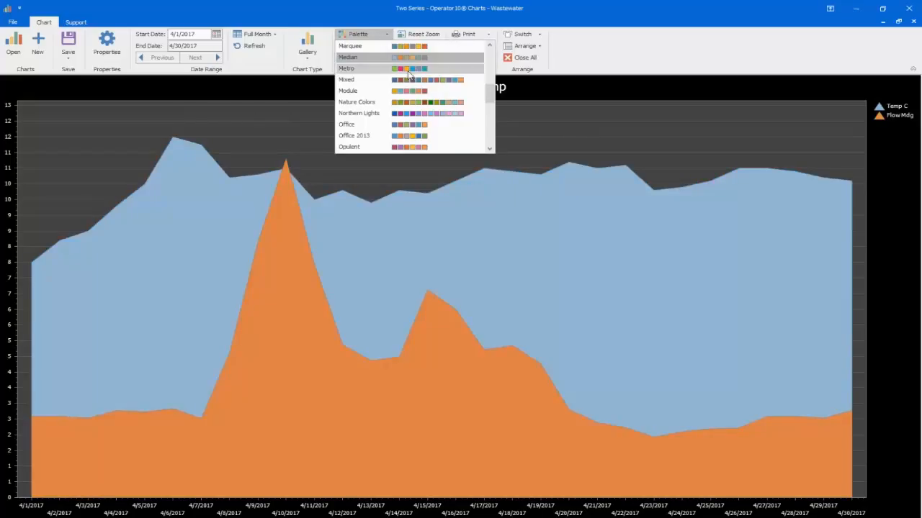
{"action": "left_click", "coordinate": [408, 75]}
{"action": "left_click", "coordinate": [385, 36]}
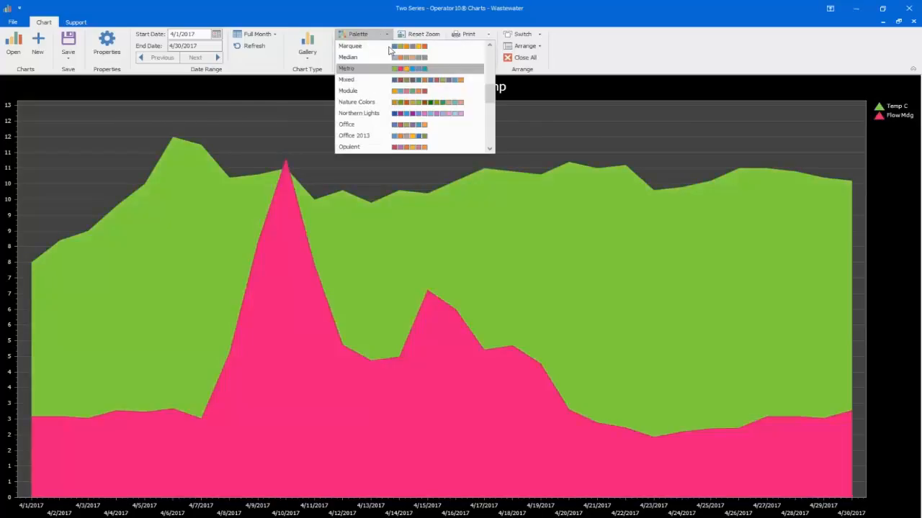
{"action": "left_click", "coordinate": [418, 84]}
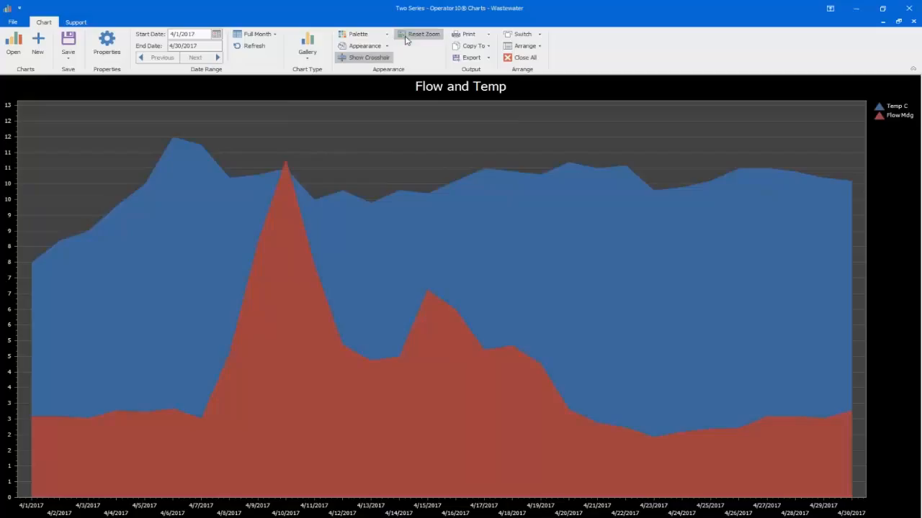
Step: Zoom in on the chart around 4/15/2017 and reset the zoom
{"action": "scroll", "coordinate": [410, 295], "scroll_direction": "up", "scroll_amount": 3}
{"action": "scroll", "coordinate": [405, 295], "scroll_direction": "up", "scroll_amount": 4}
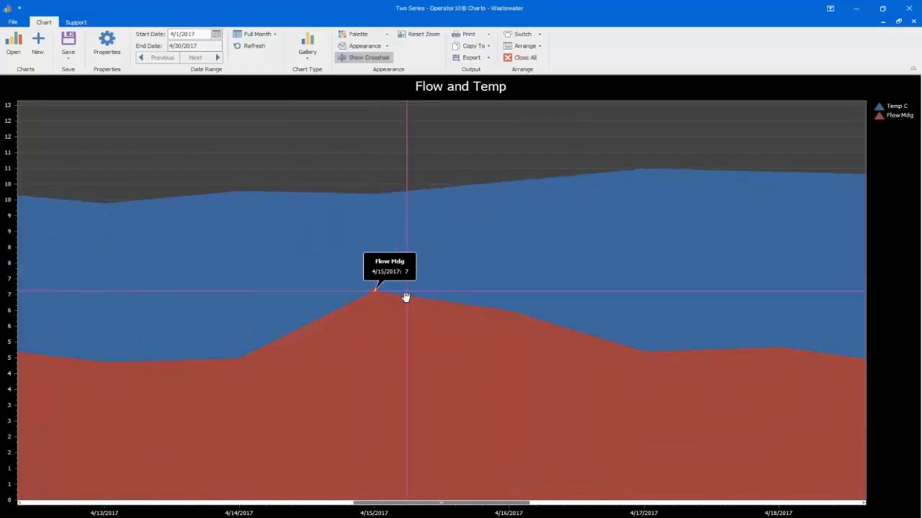
{"action": "scroll", "coordinate": [403, 297], "scroll_direction": "up", "scroll_amount": 2}
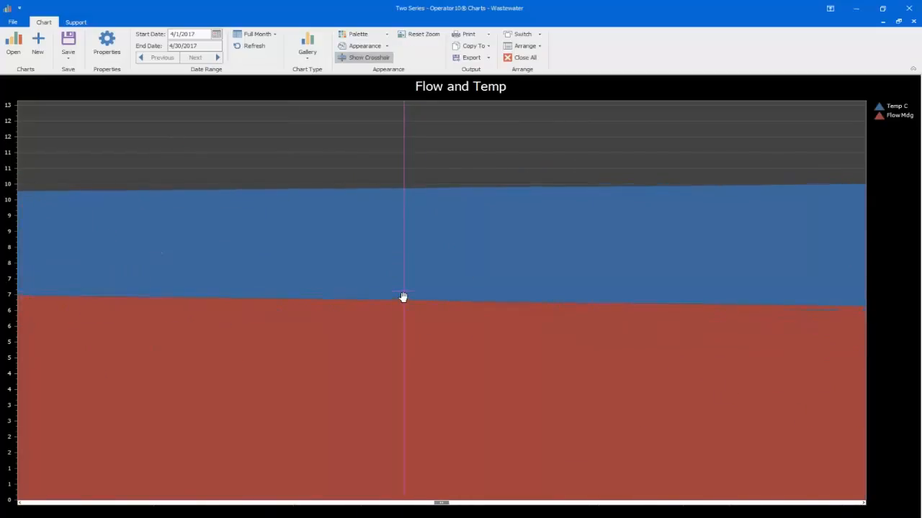
{"action": "left_click", "coordinate": [420, 36]}
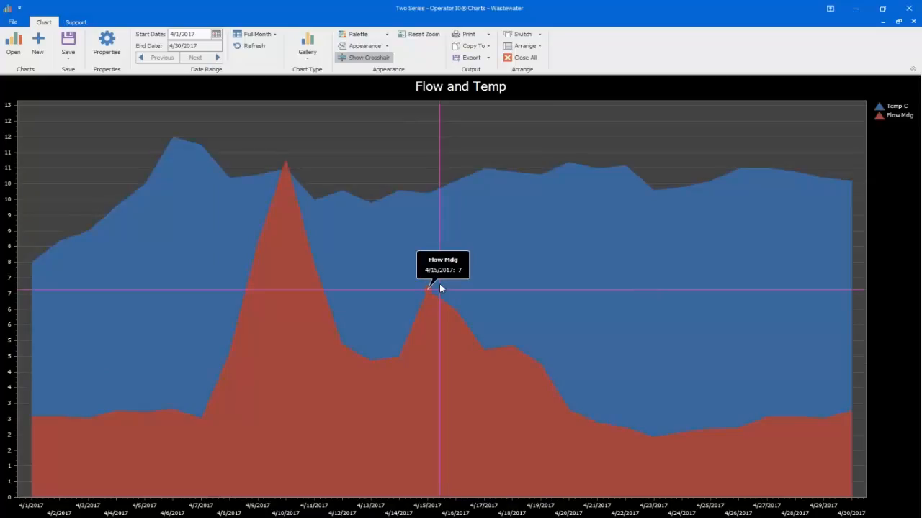
Step: Preview the active chart for printing, check its header and footer settings without changes, and close the preview without logging completion
{"action": "left_click", "coordinate": [486, 34]}
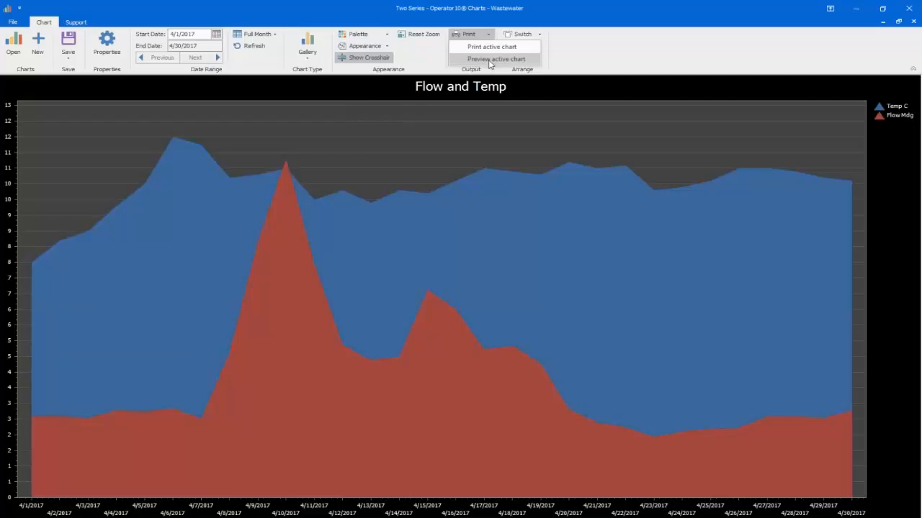
{"action": "left_click", "coordinate": [489, 61]}
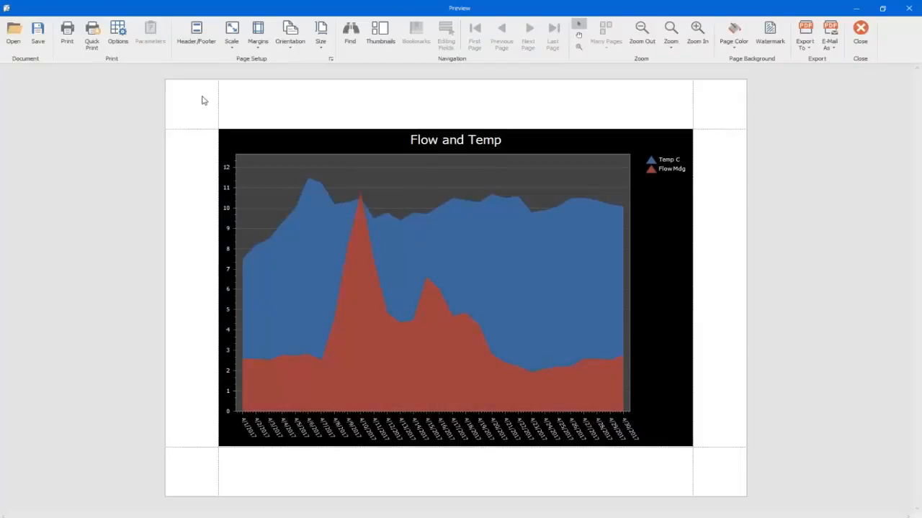
{"action": "left_click", "coordinate": [200, 34]}
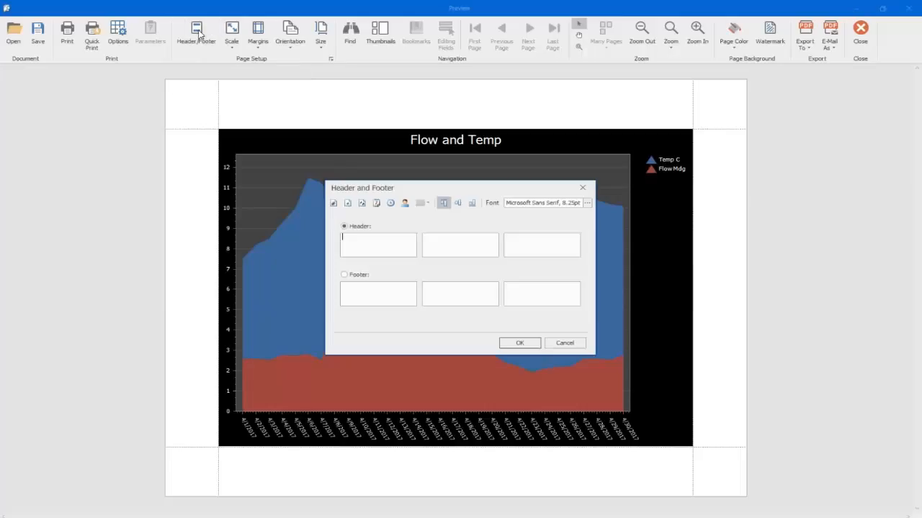
{"action": "left_click", "coordinate": [565, 343]}
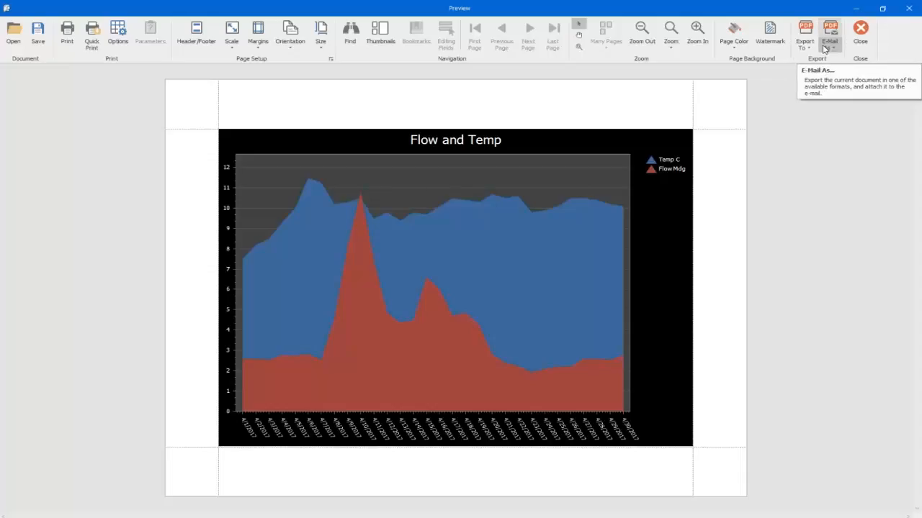
{"action": "left_click", "coordinate": [861, 32]}
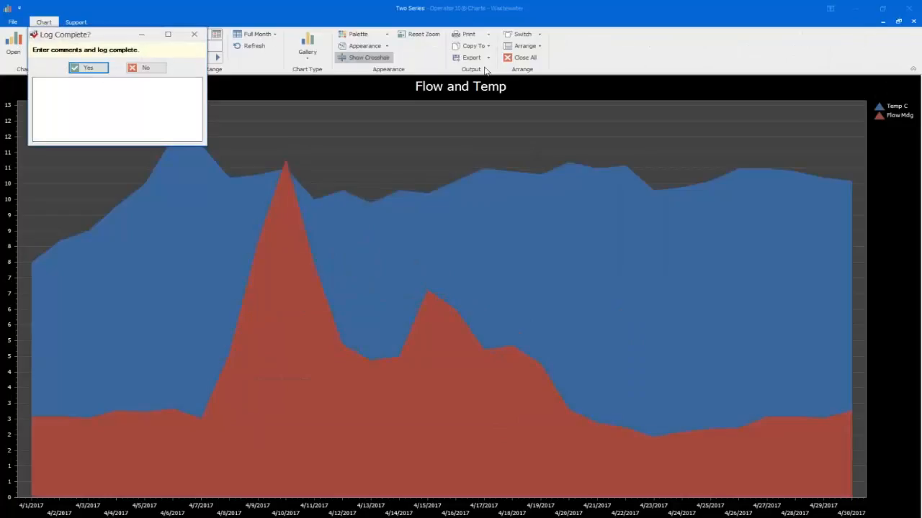
{"action": "left_click", "coordinate": [146, 69]}
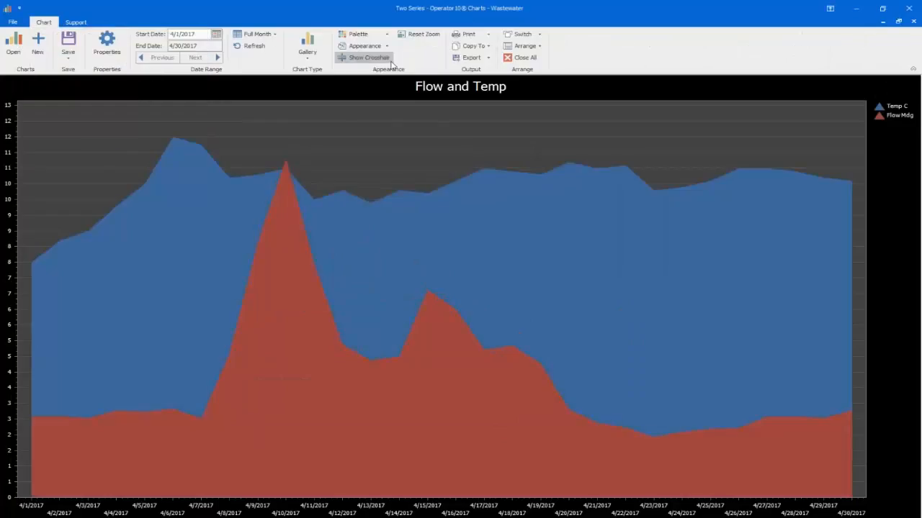
{"action": "left_click", "coordinate": [474, 58]}
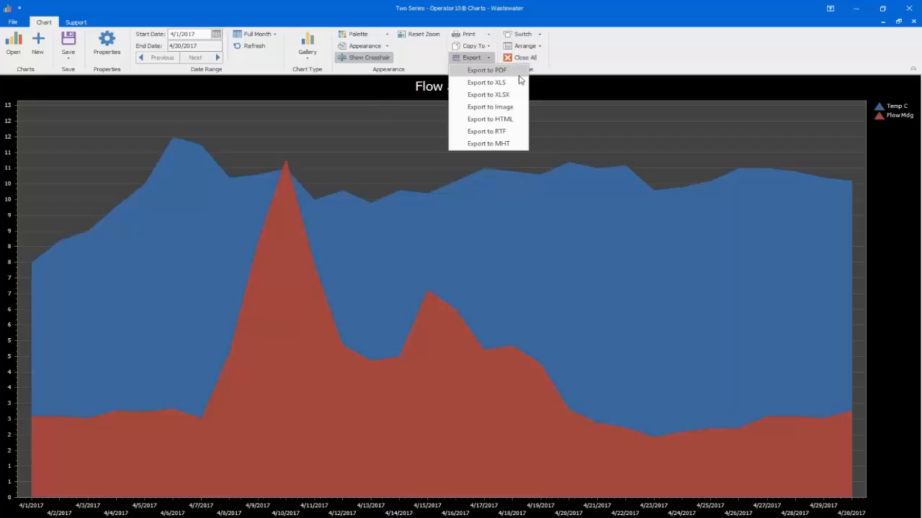
{"action": "left_click", "coordinate": [618, 45]}
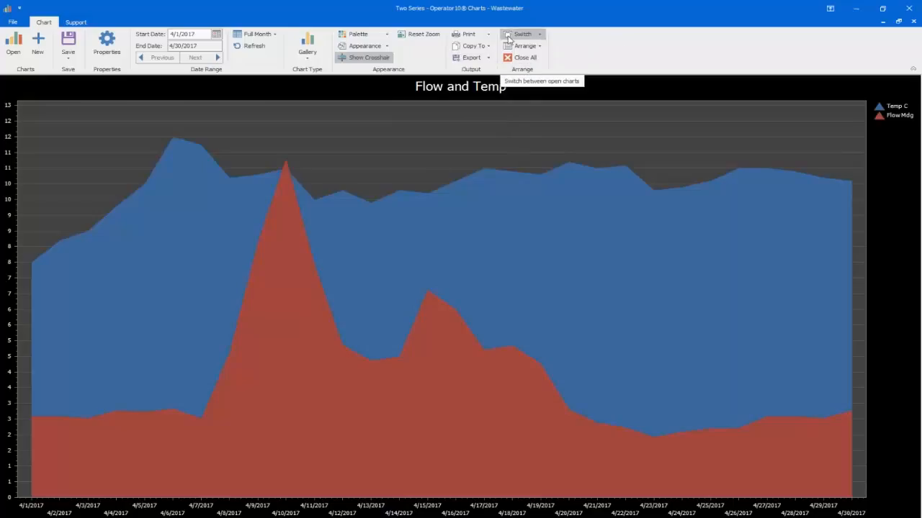
Step: Open the Solids Effluent chart alongside the current one and switch back to the Two Series chart
{"action": "left_click", "coordinate": [17, 53]}
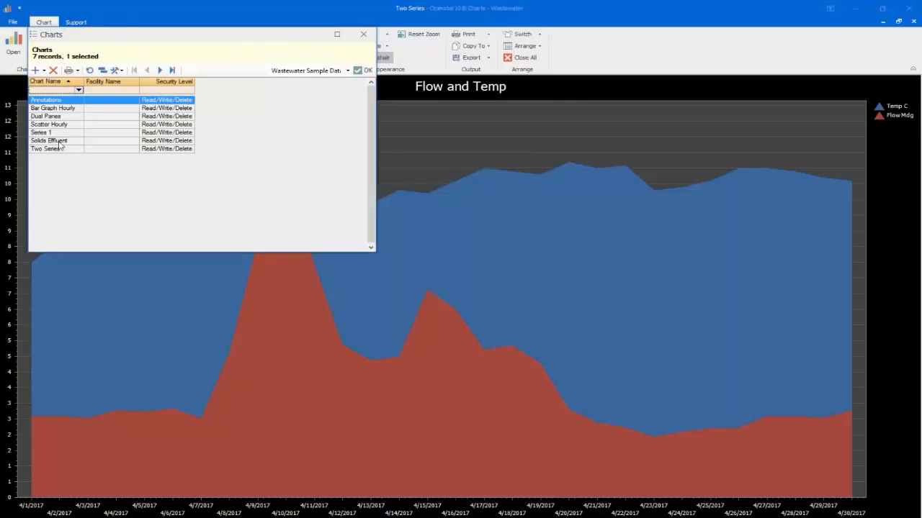
{"action": "left_click", "coordinate": [362, 69]}
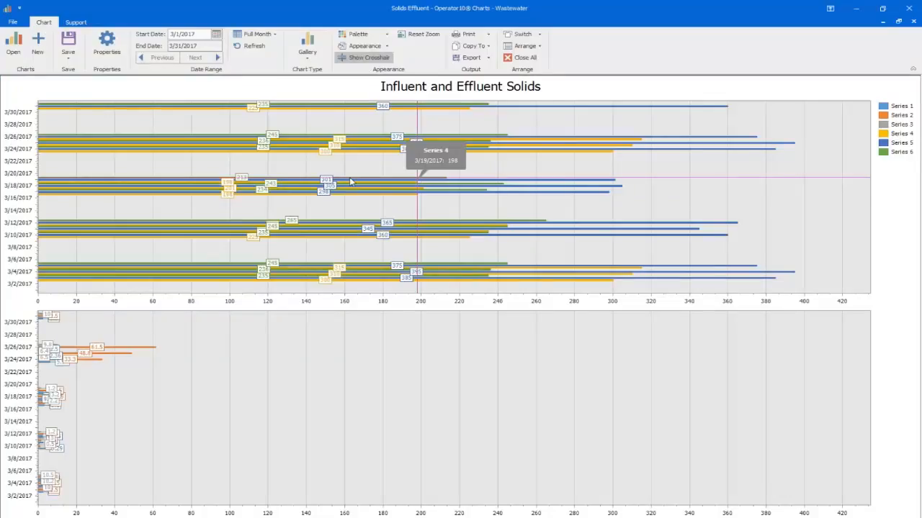
{"action": "left_click", "coordinate": [534, 37]}
{"action": "left_click", "coordinate": [534, 43]}
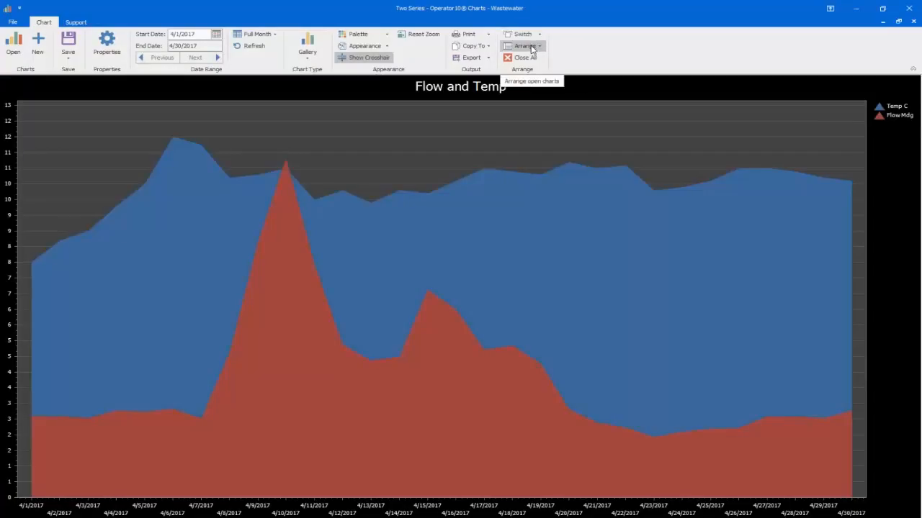
Step: Tile the two open charts horizontally, and rearrange them with vertical tiling
{"action": "left_click", "coordinate": [532, 47]}
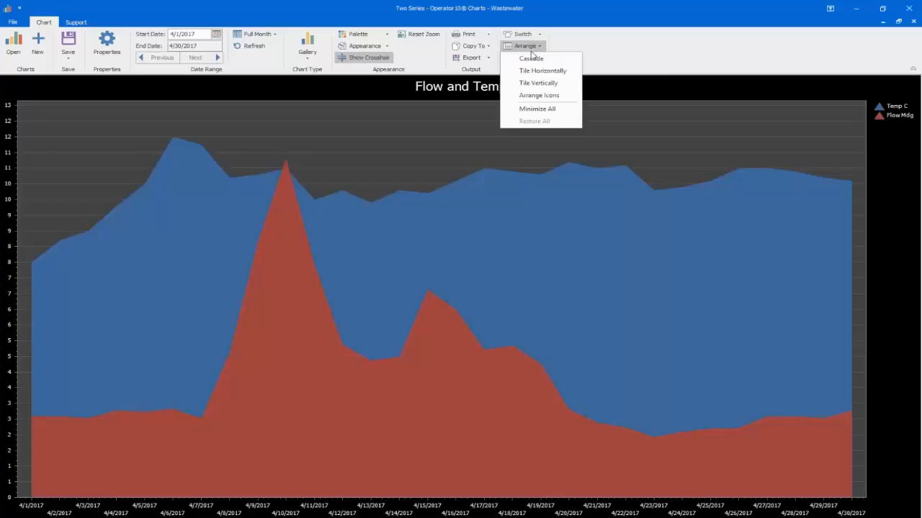
{"action": "left_click", "coordinate": [542, 70]}
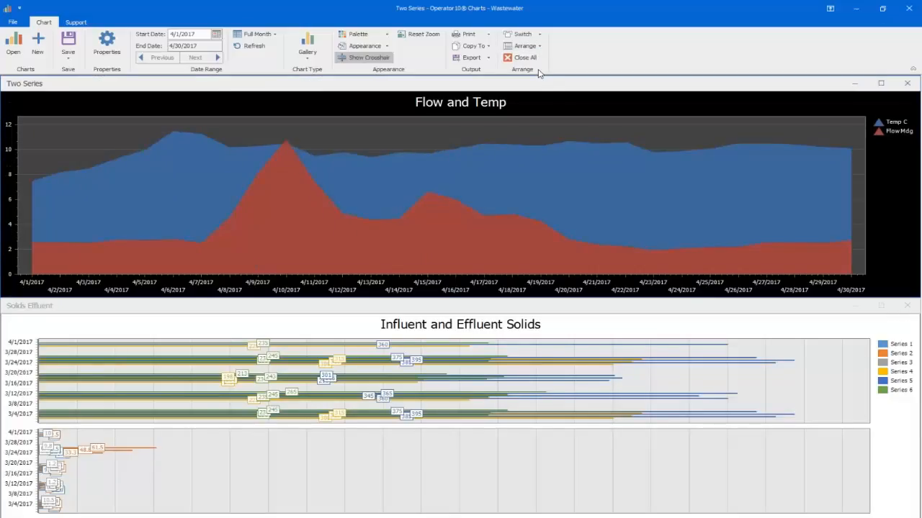
{"action": "left_click", "coordinate": [525, 45]}
{"action": "left_click", "coordinate": [545, 88]}
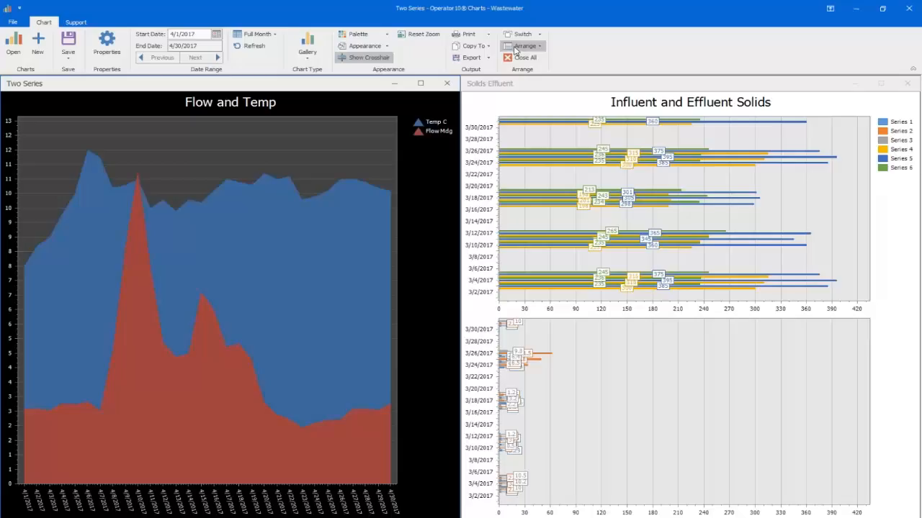
Step: Close the Solids Effluent chart, and maximize and close the Two Series chart
{"action": "left_click", "coordinate": [909, 84]}
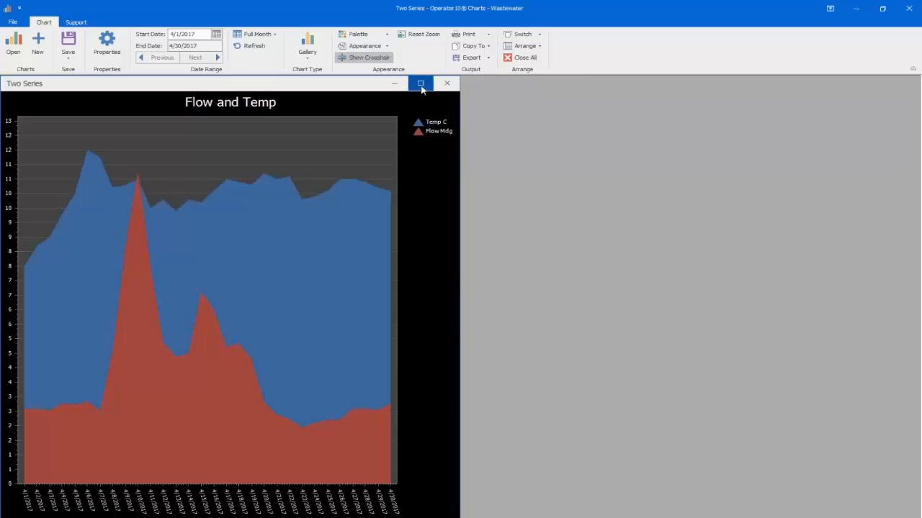
{"action": "left_click", "coordinate": [420, 85]}
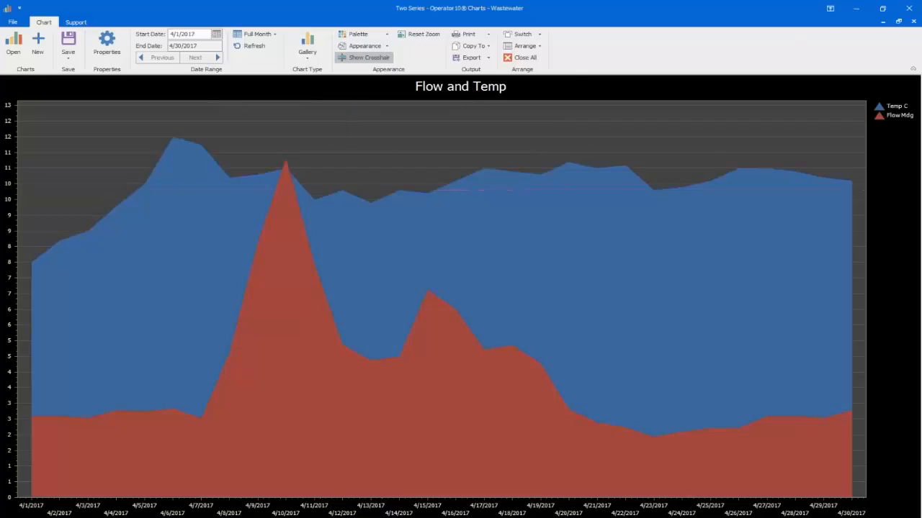
{"action": "left_click", "coordinate": [913, 22]}
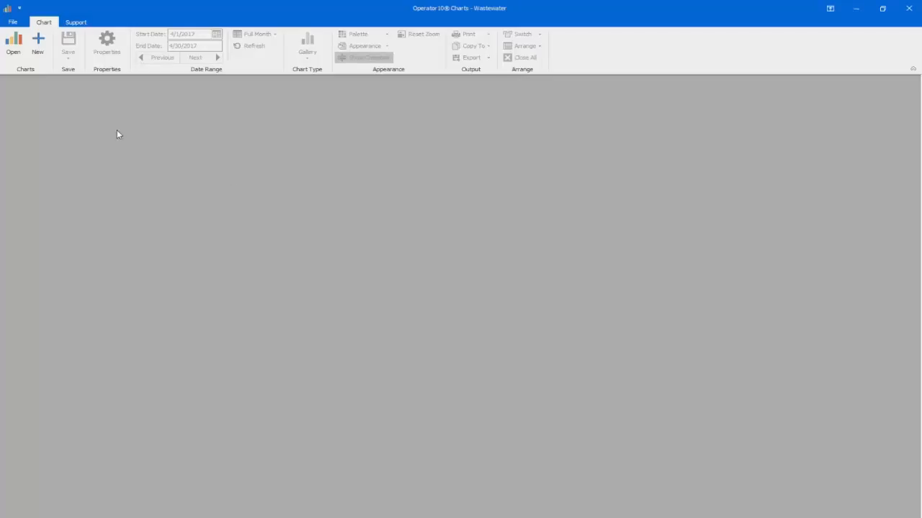
Step: Start a new chart with the Daily chart display type
{"action": "left_click", "coordinate": [41, 46]}
{"action": "left_click", "coordinate": [41, 46]}
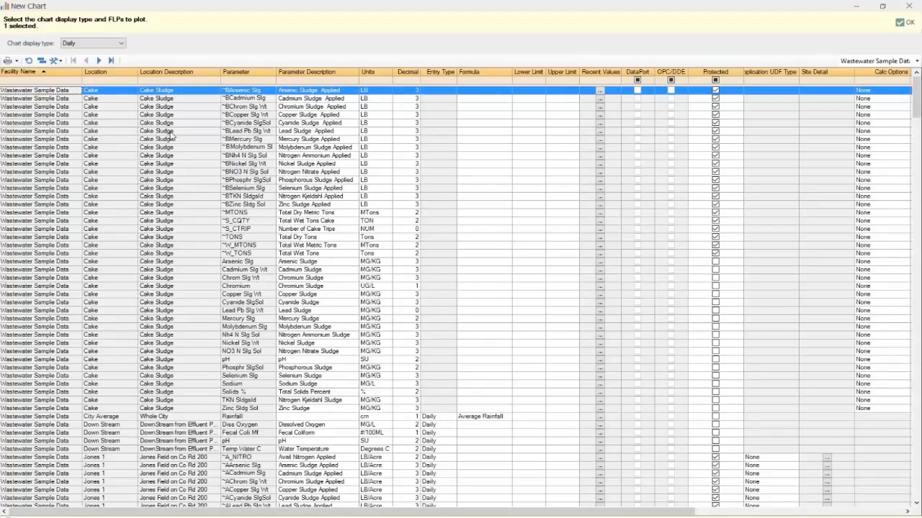
{"action": "left_click", "coordinate": [121, 46]}
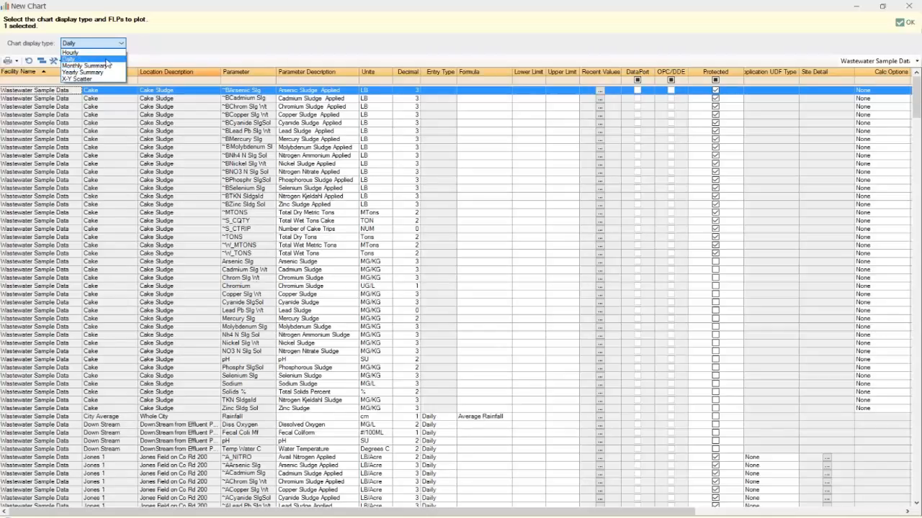
{"action": "left_click", "coordinate": [106, 61]}
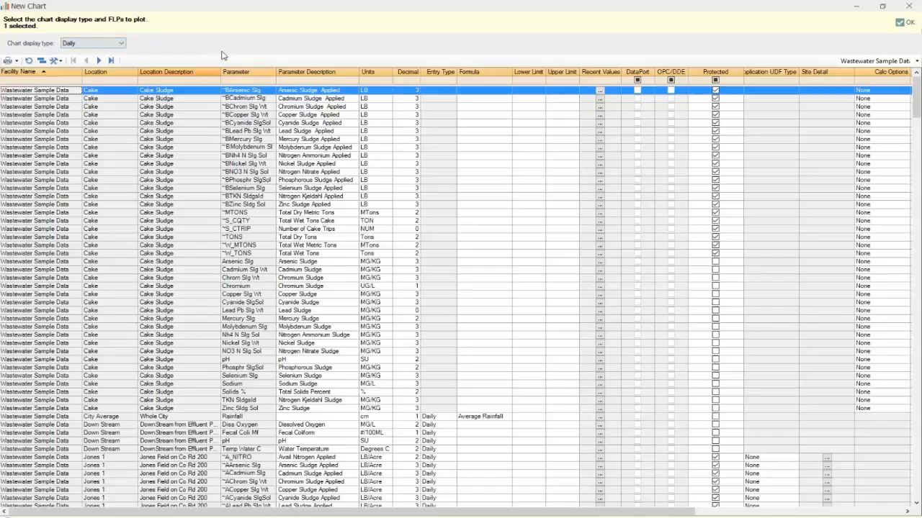
Step: Filter the parameter list to locations containing "effluent"
{"action": "left_click", "coordinate": [111, 82]}
{"action": "left_click", "coordinate": [110, 82]}
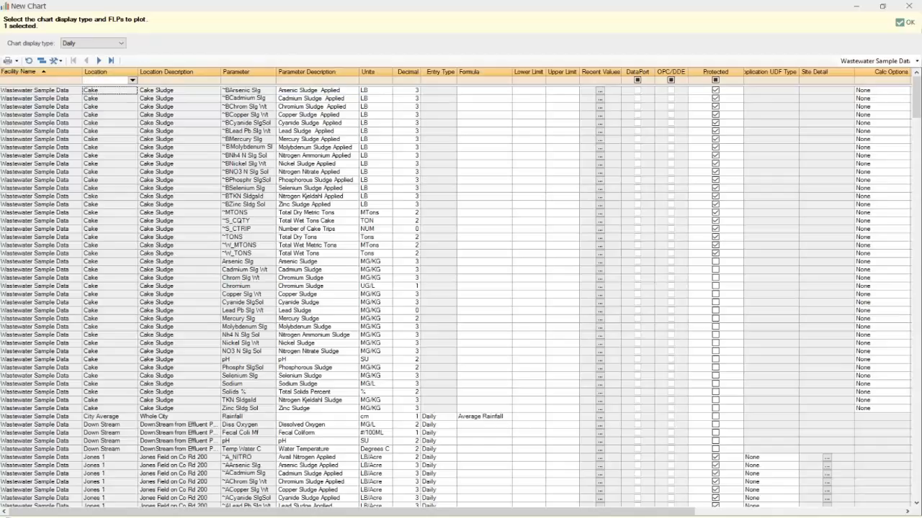
{"action": "type", "text": "effl"}
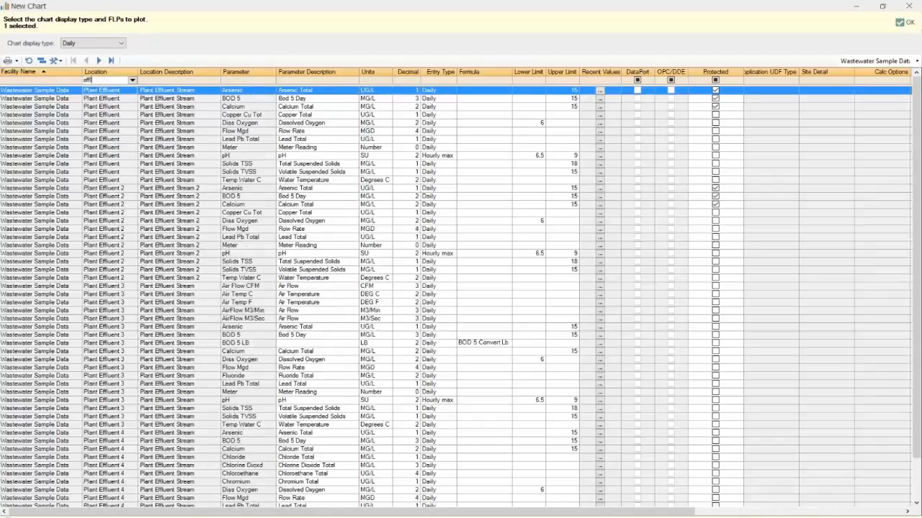
{"action": "type", "text": "uent"}
Step: Create the chart from the Plant Effluent Flow Mgd and Temp Water C parameters, leaving Arsenic unselected
{"action": "left_click", "coordinate": [244, 133], "text": "ctrl"}
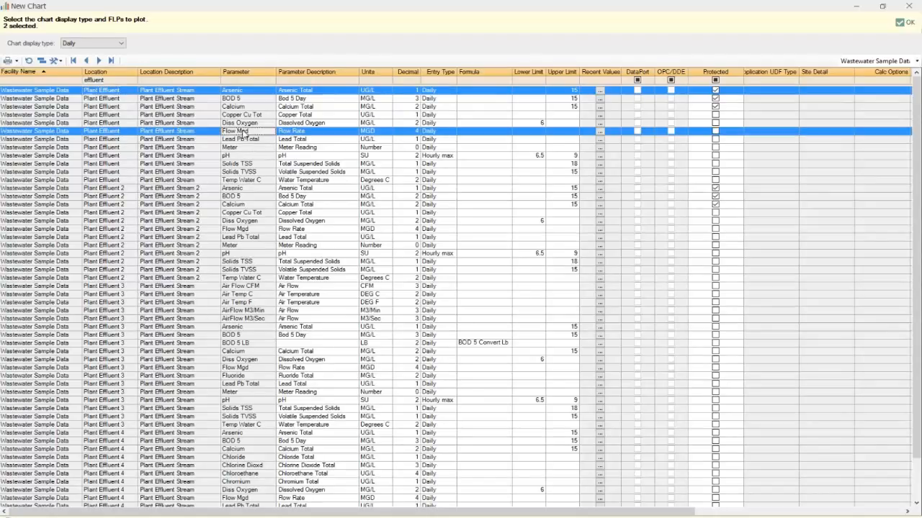
{"action": "left_click", "coordinate": [243, 182], "text": "ctrl"}
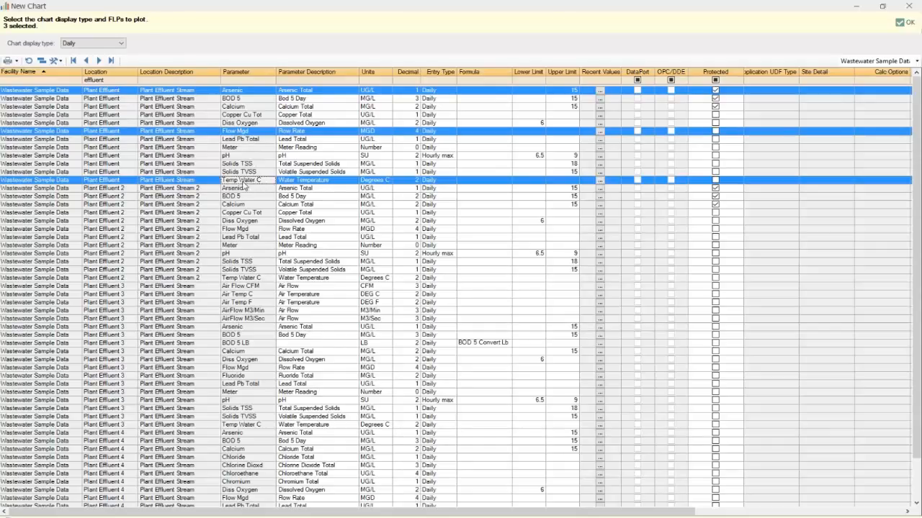
{"action": "left_click", "coordinate": [244, 92], "text": "ctrl"}
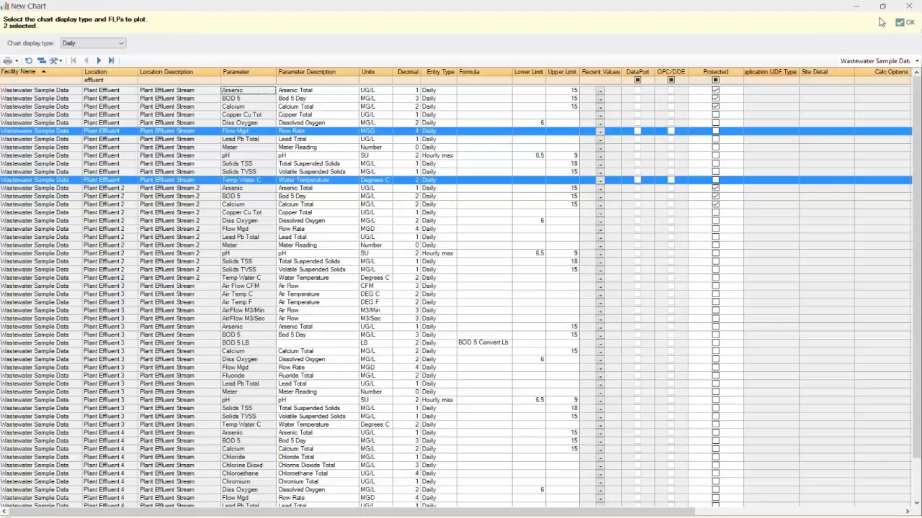
{"action": "left_click", "coordinate": [904, 25]}
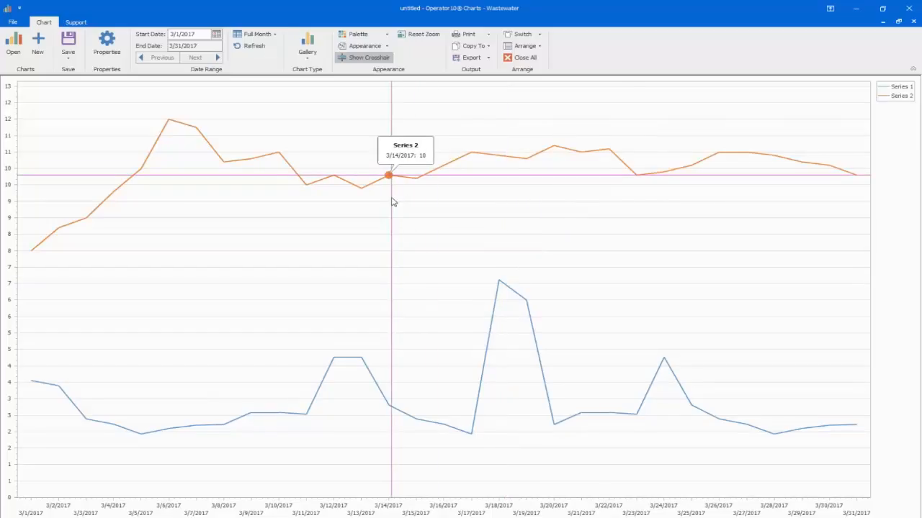
Step: Try the Bar chart type on the new chart, and return it to the 2-D Line type
{"action": "left_click", "coordinate": [307, 50]}
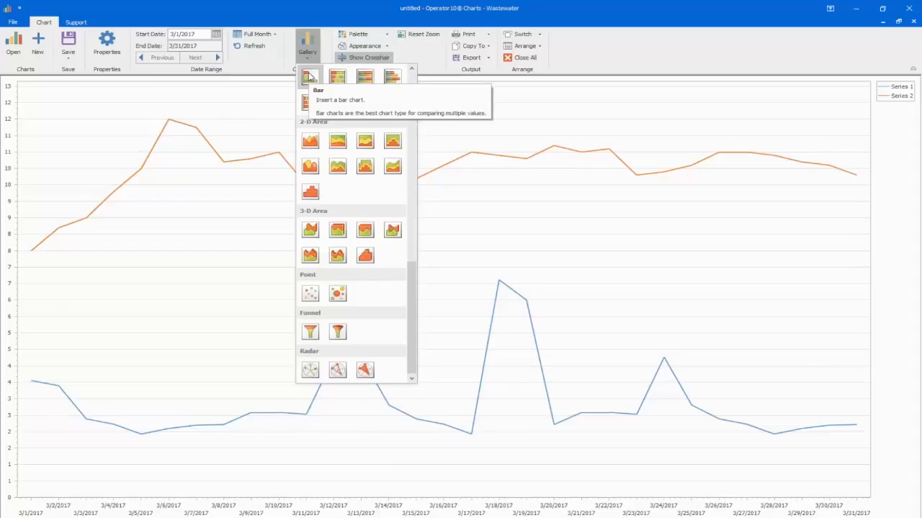
{"action": "left_click", "coordinate": [310, 77]}
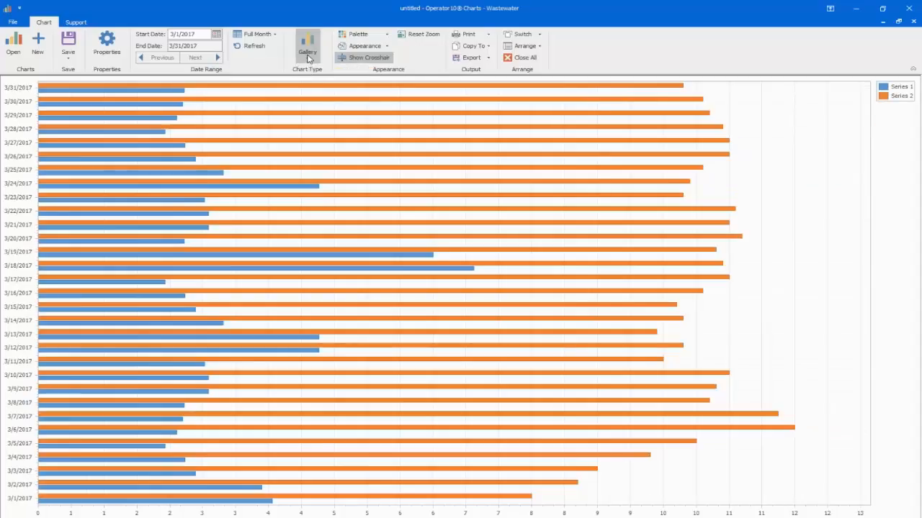
{"action": "left_click", "coordinate": [306, 48]}
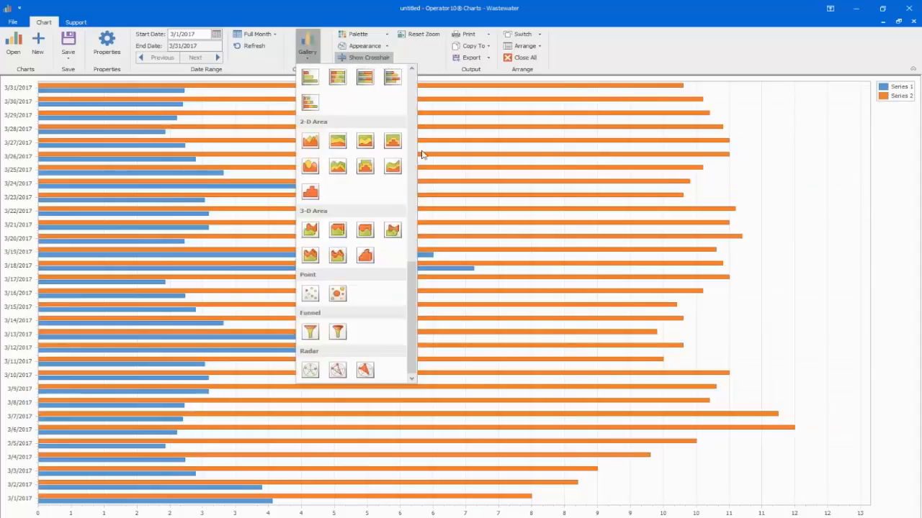
{"action": "left_click_drag", "start_coordinate": [412, 288], "coordinate": [408, 144]}
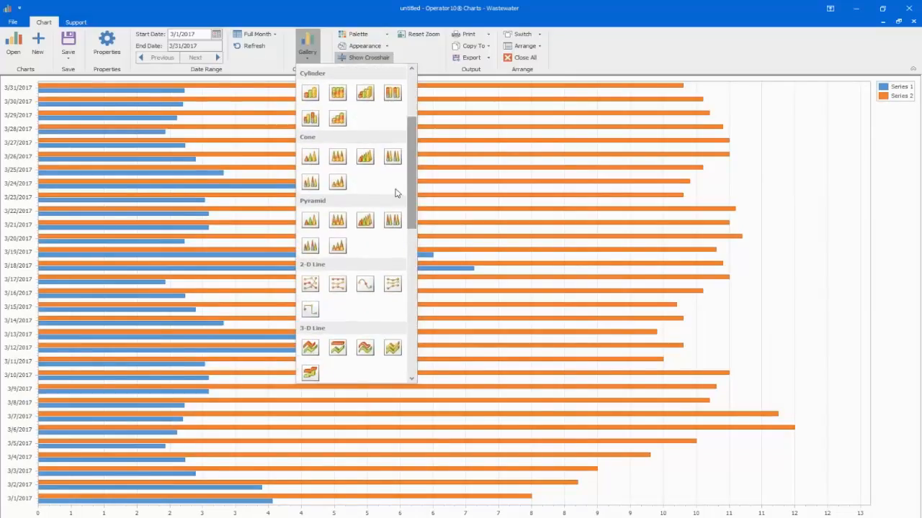
{"action": "left_click", "coordinate": [310, 285]}
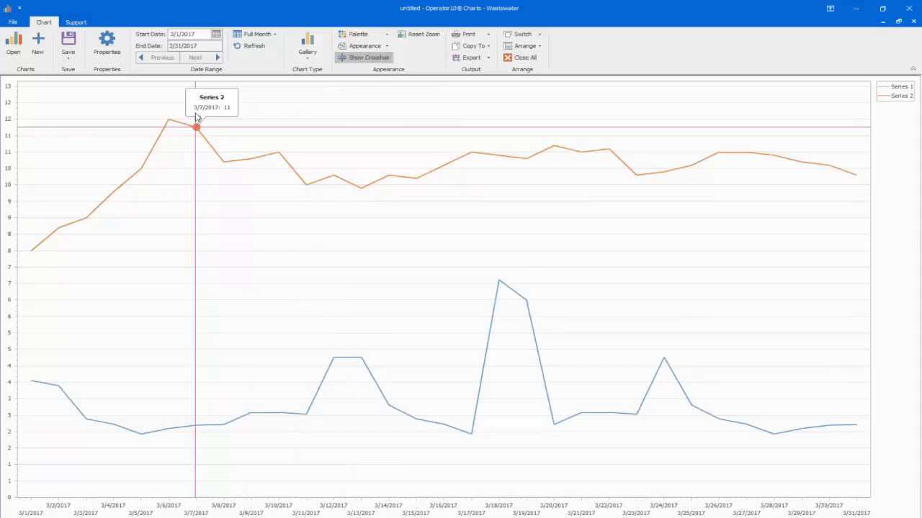
Step: Open the chart's properties at full size, and try 2 display decimals before restoring 0
{"action": "left_click", "coordinate": [106, 49]}
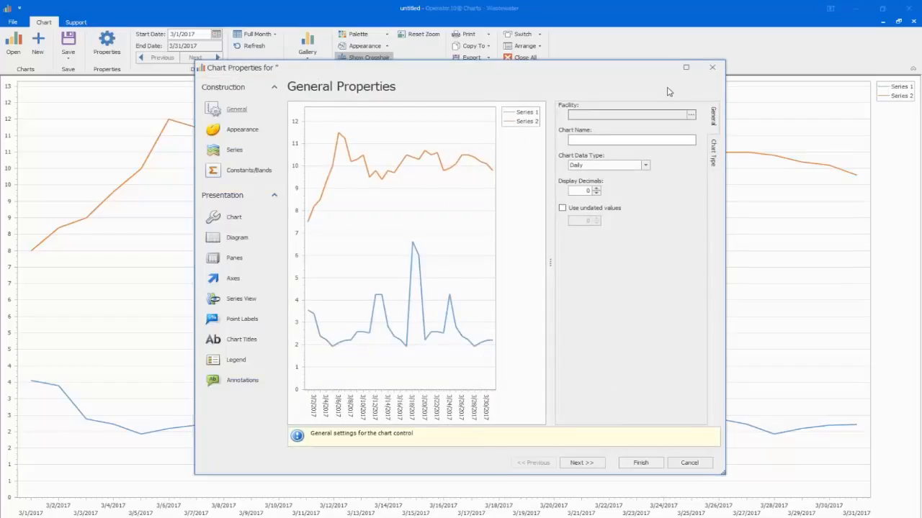
{"action": "left_click", "coordinate": [685, 67]}
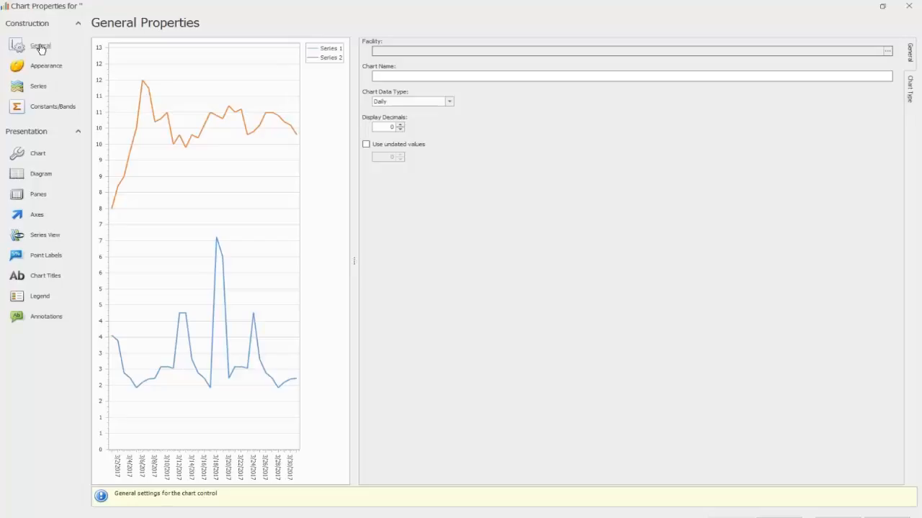
{"action": "left_click", "coordinate": [400, 124]}
{"action": "left_click", "coordinate": [400, 124]}
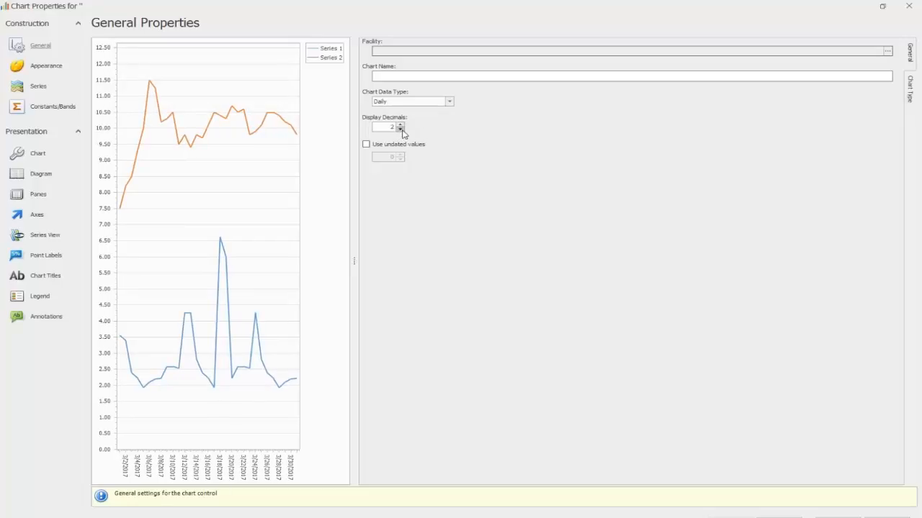
{"action": "left_click", "coordinate": [399, 129]}
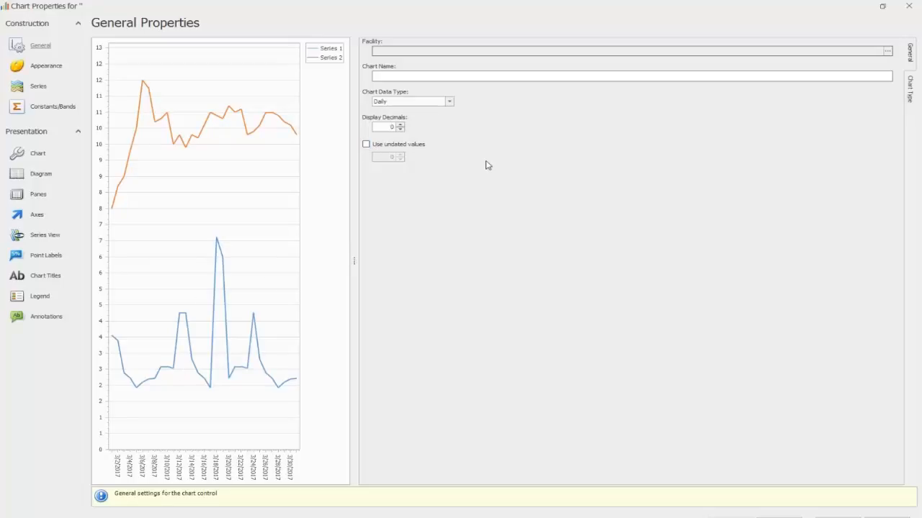
Step: Name the chart "FLow and Temp C"
{"action": "left_click", "coordinate": [466, 80]}
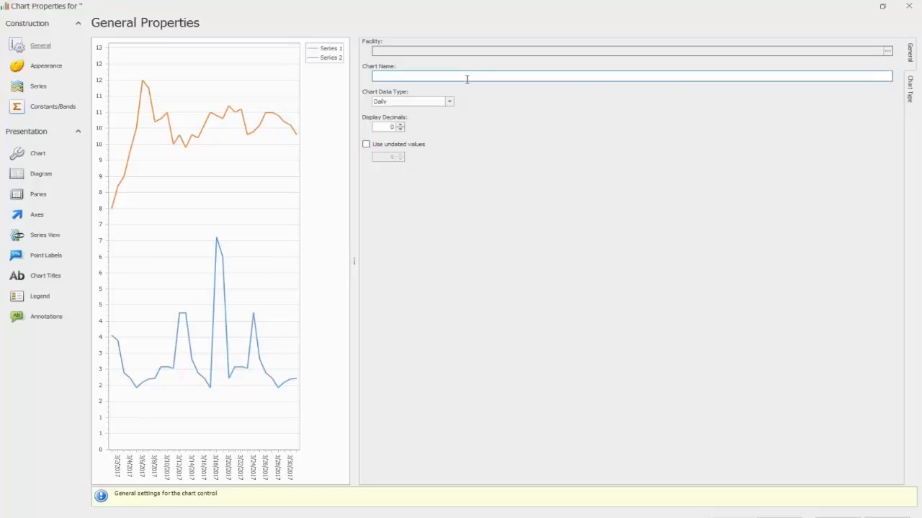
{"action": "type", "text": "FLow"}
{"action": "type", "text": "and Temp C"}
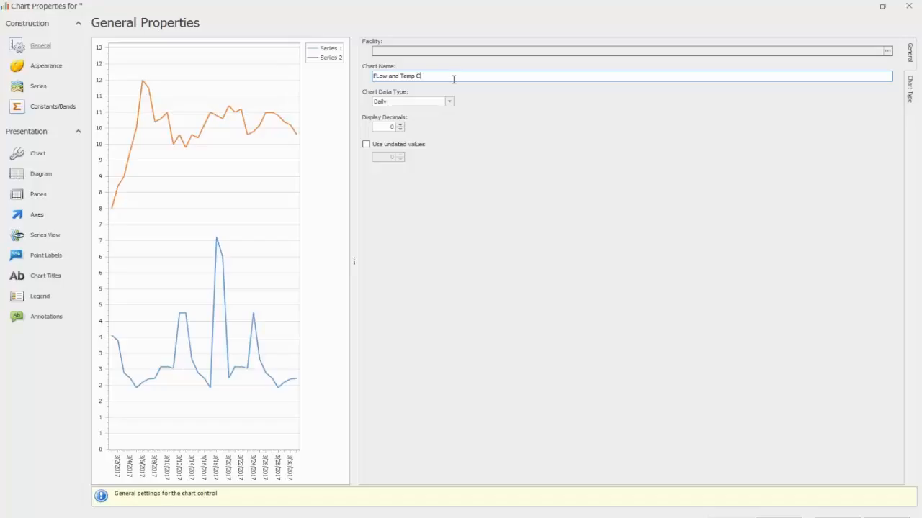
Step: Look over the chart types offered in the general properties, and return to the general settings
{"action": "left_click", "coordinate": [910, 92]}
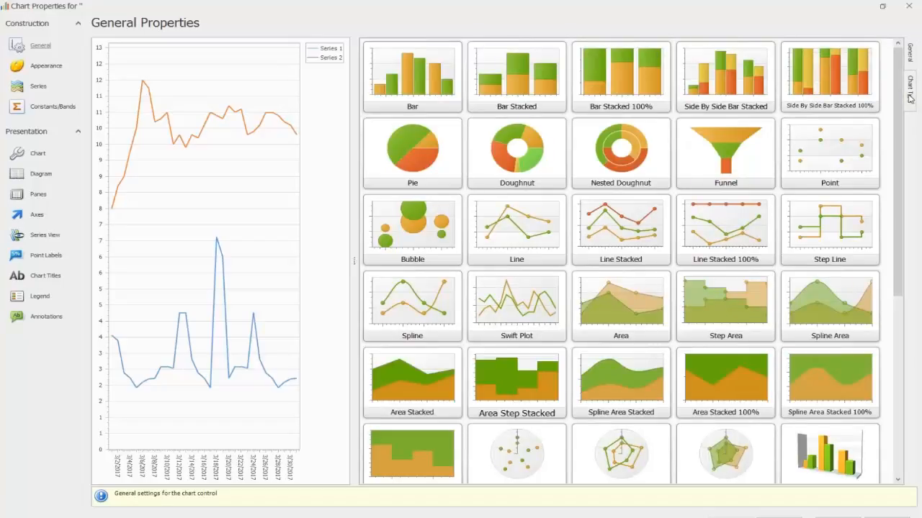
{"action": "mouse_move", "coordinate": [898, 127]}
{"action": "left_mouse_down"}
{"action": "mouse_move", "coordinate": [907, 213]}
{"action": "mouse_move", "coordinate": [894, 128]}
{"action": "left_mouse_up"}
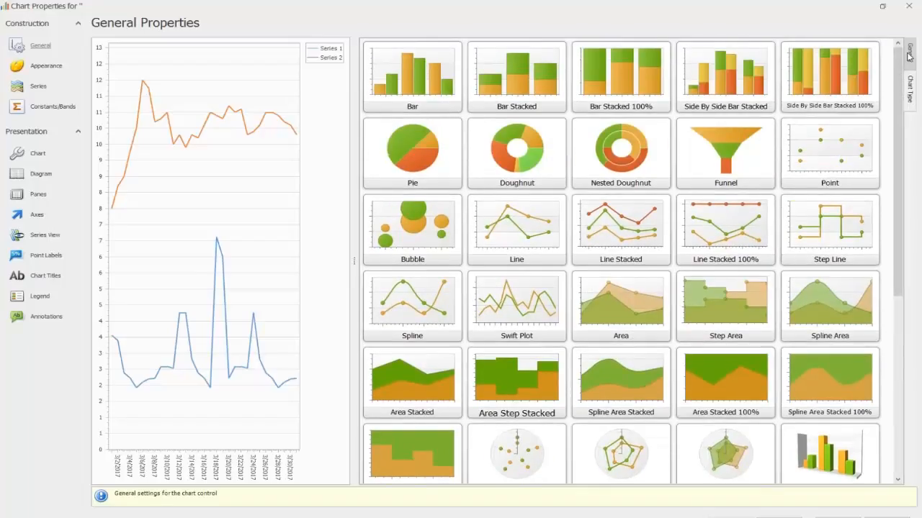
{"action": "left_click", "coordinate": [909, 52]}
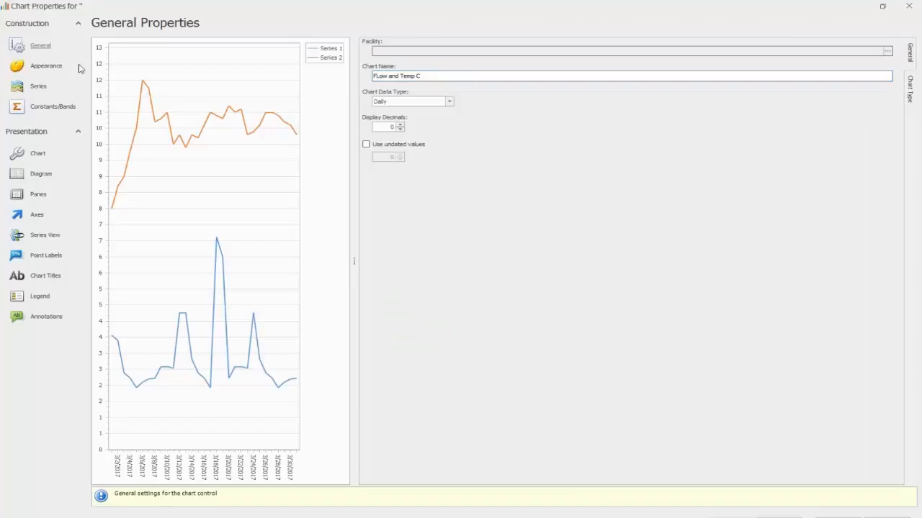
Step: Apply the Apex color palette to the chart's appearance
{"action": "left_click", "coordinate": [43, 68]}
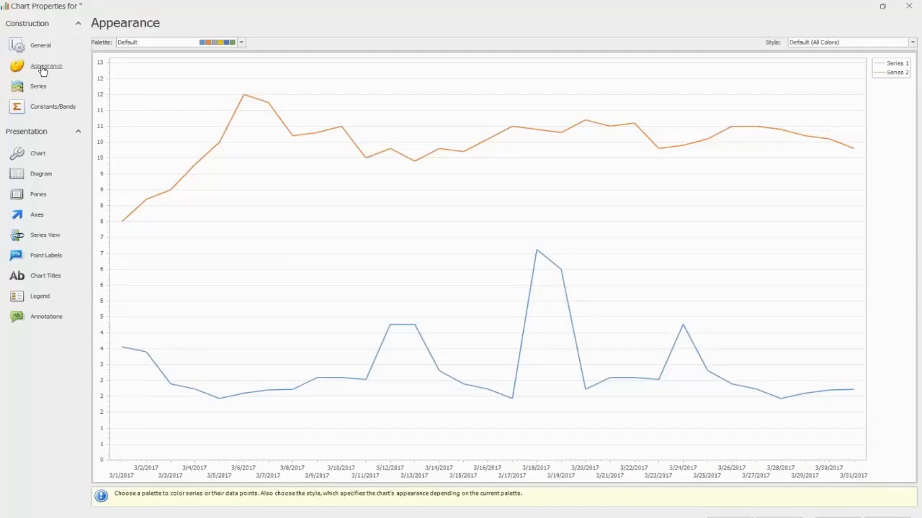
{"action": "left_click", "coordinate": [241, 43]}
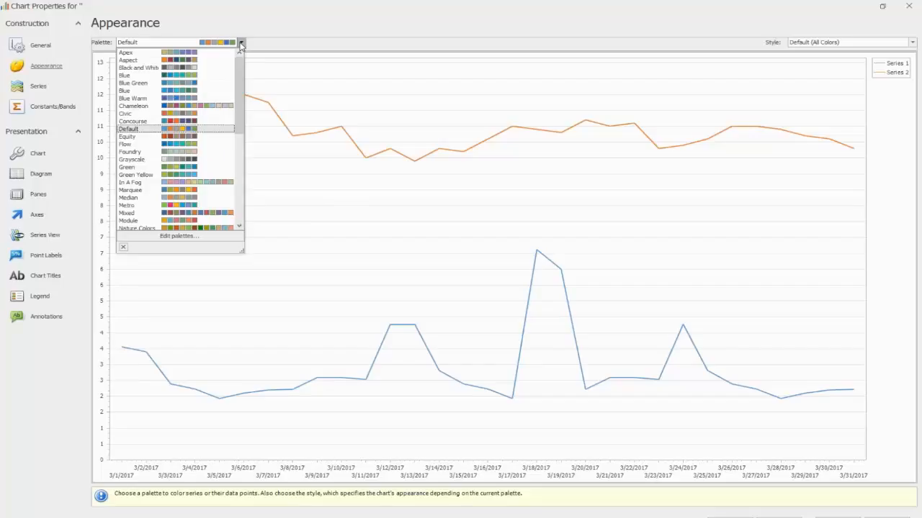
{"action": "left_click", "coordinate": [179, 54]}
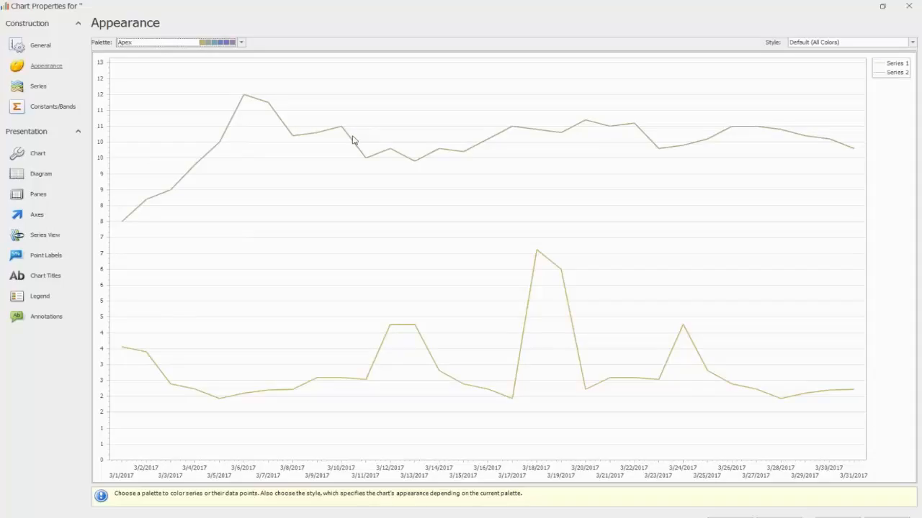
Step: Rename the Plant Effluent flow series as "Flow MGD" in the series configuration
{"action": "left_click", "coordinate": [39, 88]}
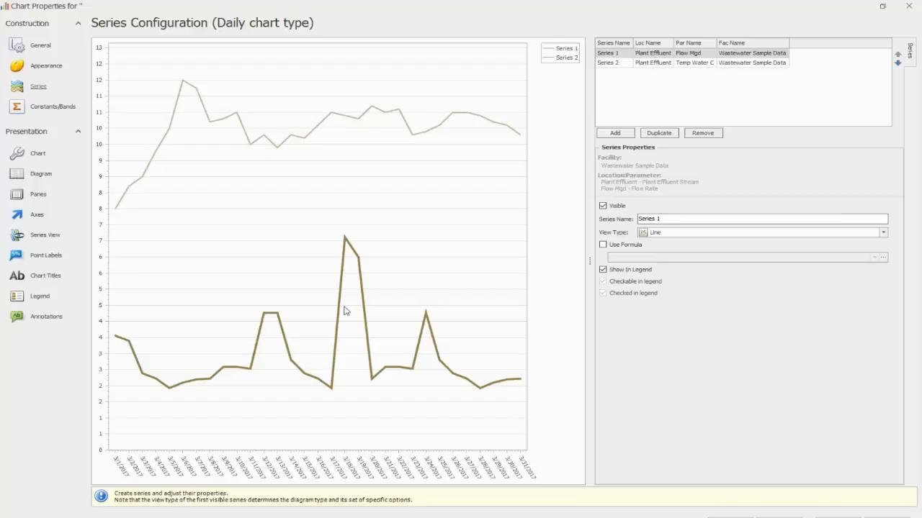
{"action": "left_click", "coordinate": [667, 219]}
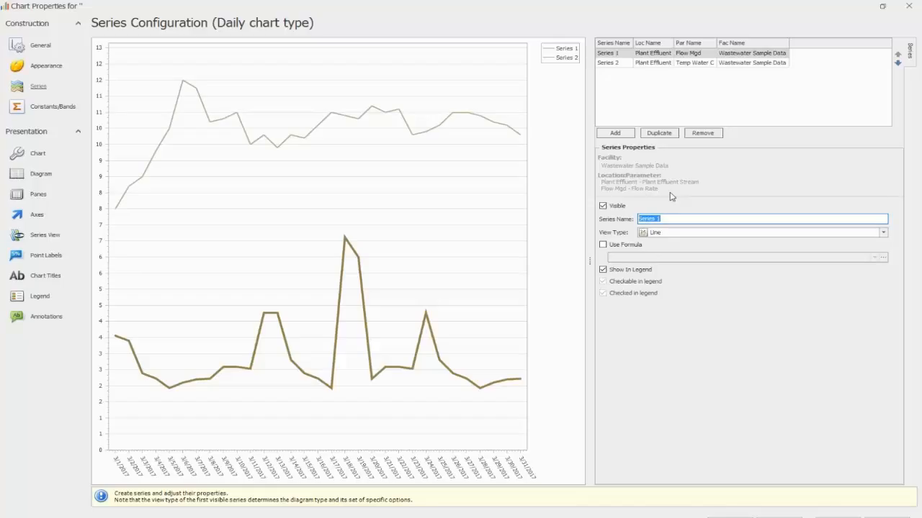
{"action": "left_click", "coordinate": [620, 57]}
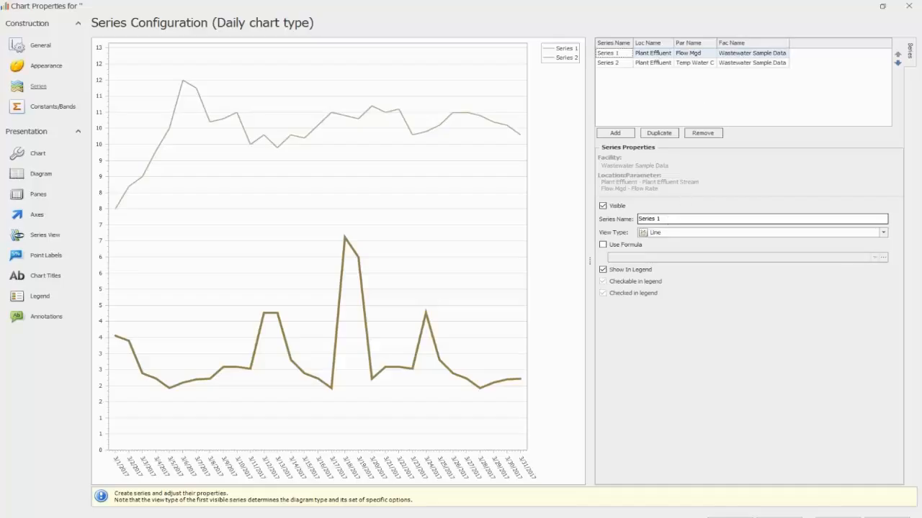
{"action": "left_click", "coordinate": [664, 220]}
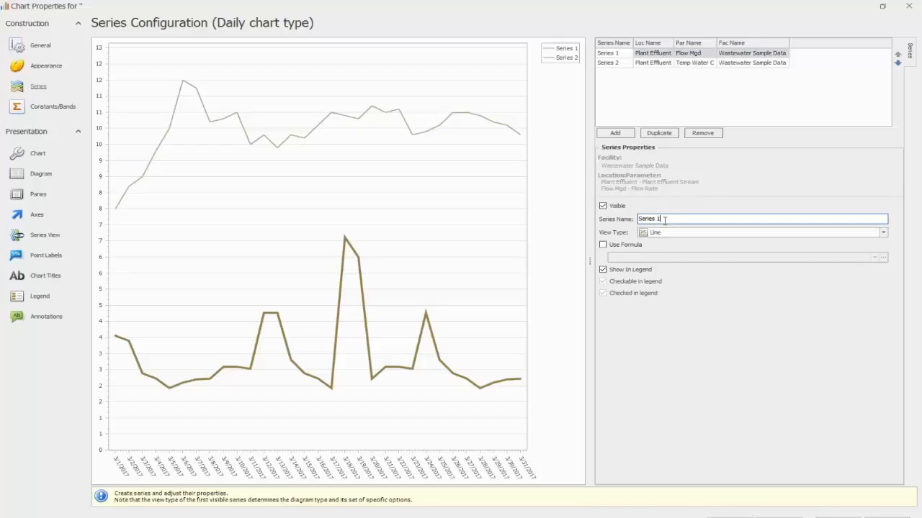
{"action": "key", "text": "BackSpace"}
{"action": "key", "text": "BackSpace"}
{"action": "key", "text": "BackSpace"}
{"action": "key", "text": "BackSpace"}
{"action": "key", "text": "BackSpace"}
{"action": "key", "text": "BackSpace"}
{"action": "key", "text": "BackSpace"}
{"action": "key", "text": "BackSpace"}
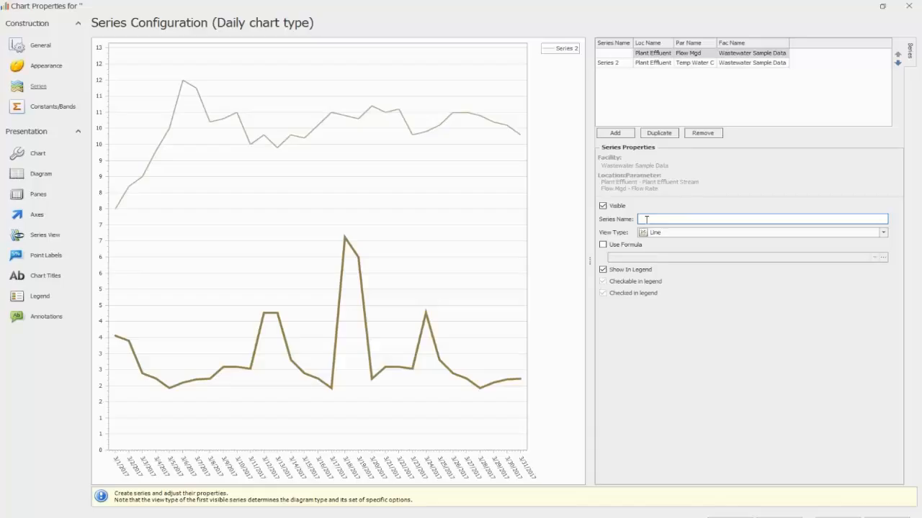
{"action": "type", "text": "Flow MGD"}
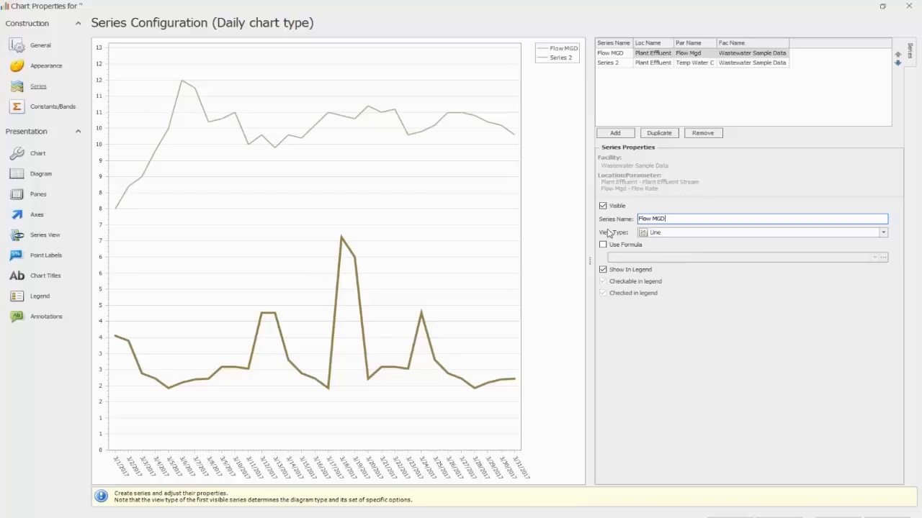
Step: Try the Bar view type on the Flow MGD series, and set it back to Line
{"action": "left_click", "coordinate": [883, 233]}
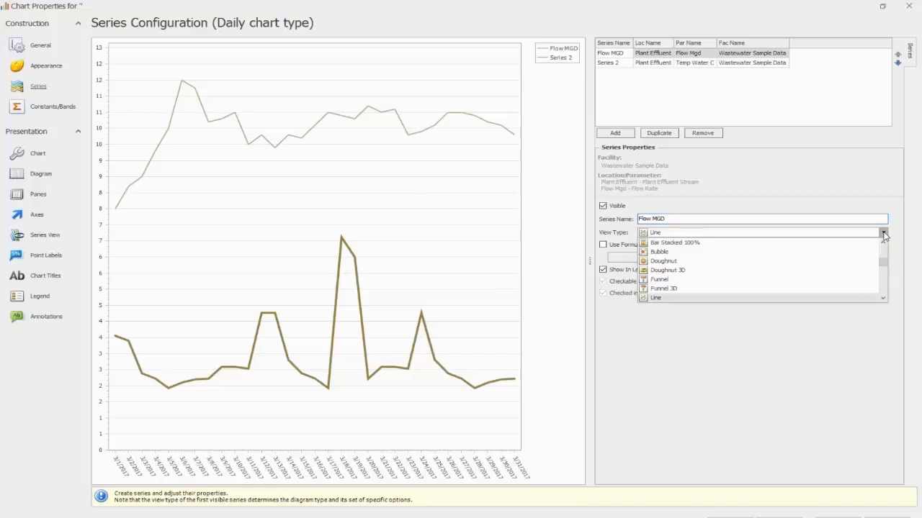
{"action": "scroll", "coordinate": [797, 270], "scroll_direction": "down", "scroll_amount": 3}
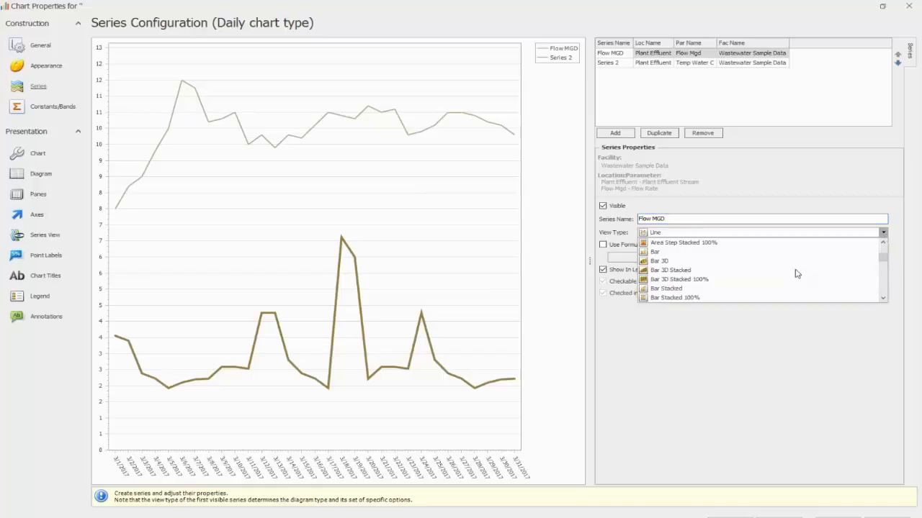
{"action": "left_click", "coordinate": [663, 253]}
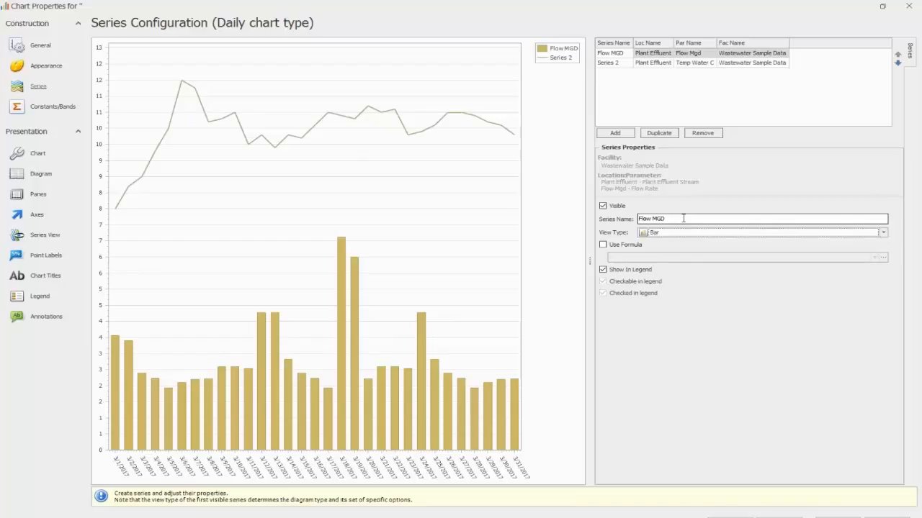
{"action": "left_click", "coordinate": [883, 232]}
{"action": "scroll", "coordinate": [745, 278], "scroll_direction": "up", "scroll_amount": 2}
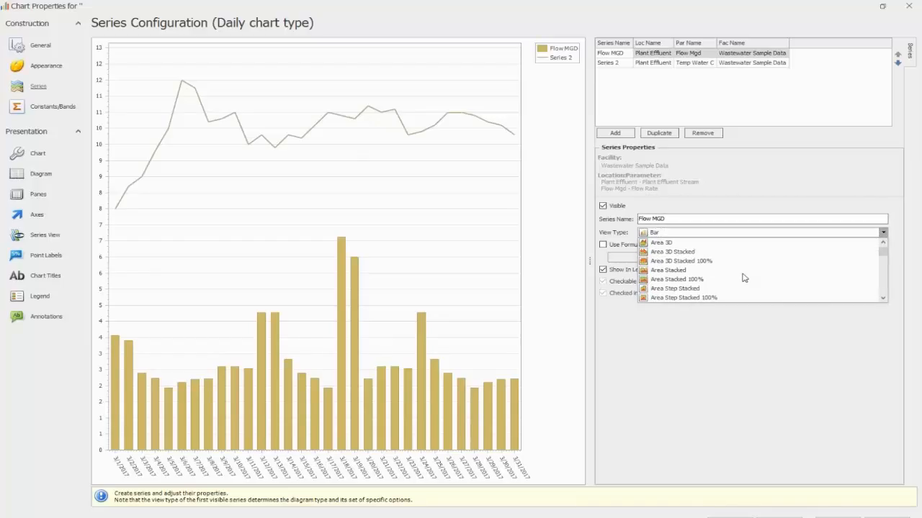
{"action": "scroll", "coordinate": [744, 277], "scroll_direction": "down", "scroll_amount": 2}
{"action": "scroll", "coordinate": [745, 278], "scroll_direction": "down", "scroll_amount": 1}
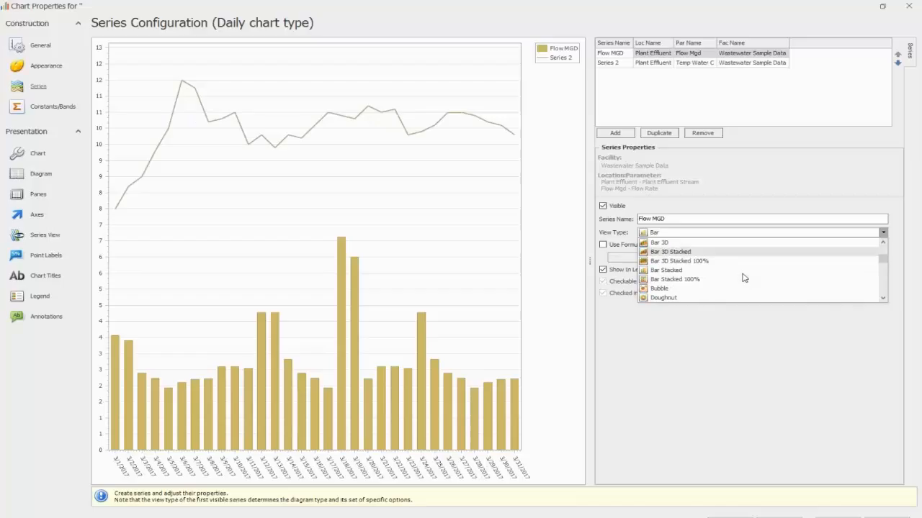
{"action": "scroll", "coordinate": [744, 278], "scroll_direction": "down", "scroll_amount": 2}
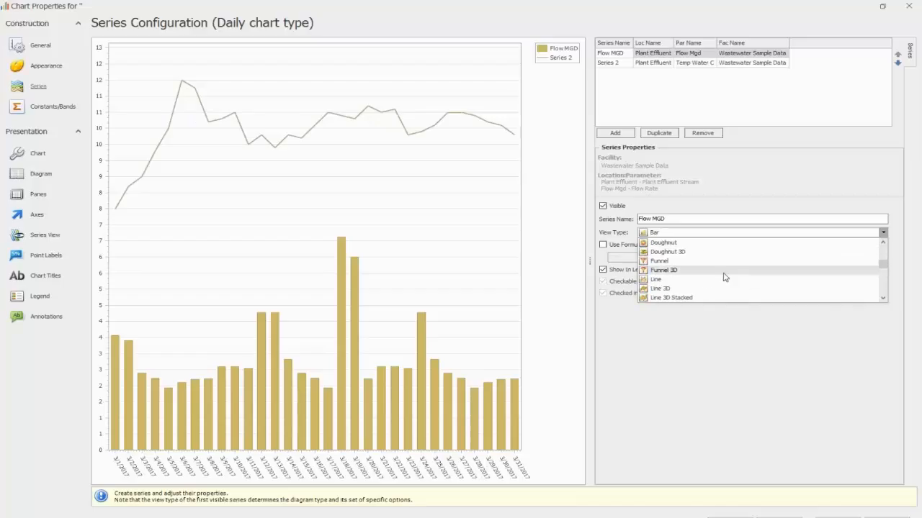
{"action": "left_click", "coordinate": [672, 279]}
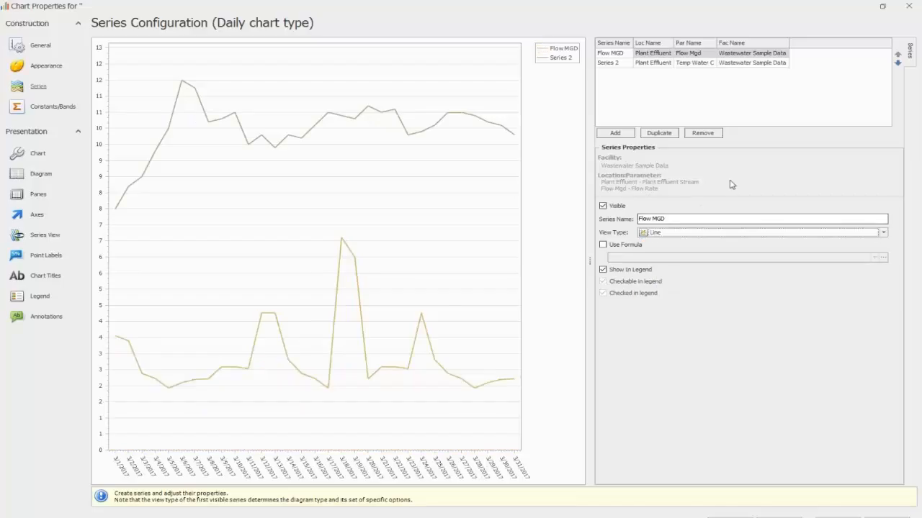
Step: Rename the Plant Effluent water temperature series as "Temp C"
{"action": "left_click", "coordinate": [617, 63]}
{"action": "left_click", "coordinate": [666, 218]}
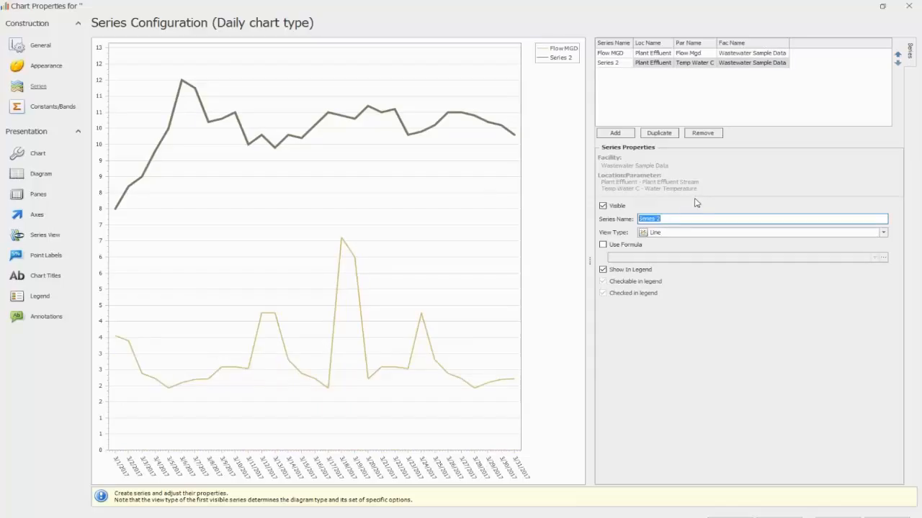
{"action": "type", "text": "Temp C"}
Step: Apply the Monthly Maximum formula to the Flow MGD series and close the chart properties to show the chart
{"action": "left_click", "coordinate": [621, 55]}
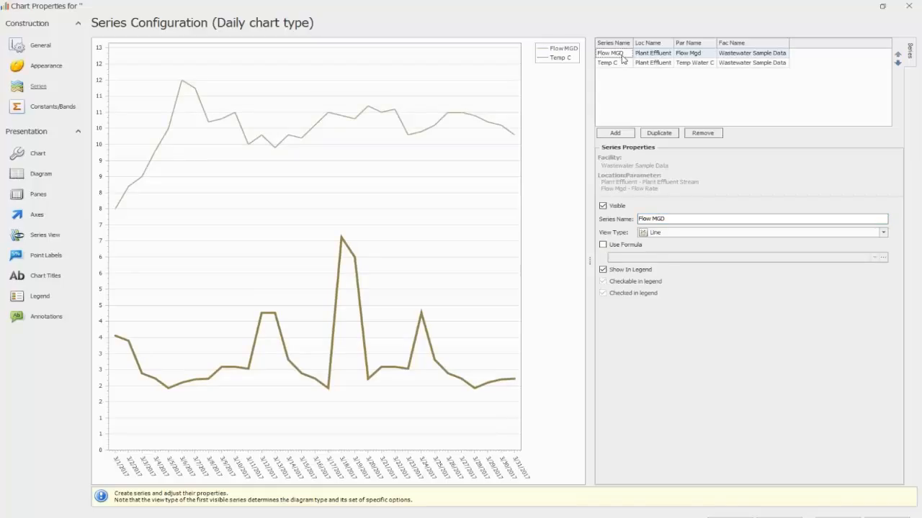
{"action": "left_click", "coordinate": [602, 247]}
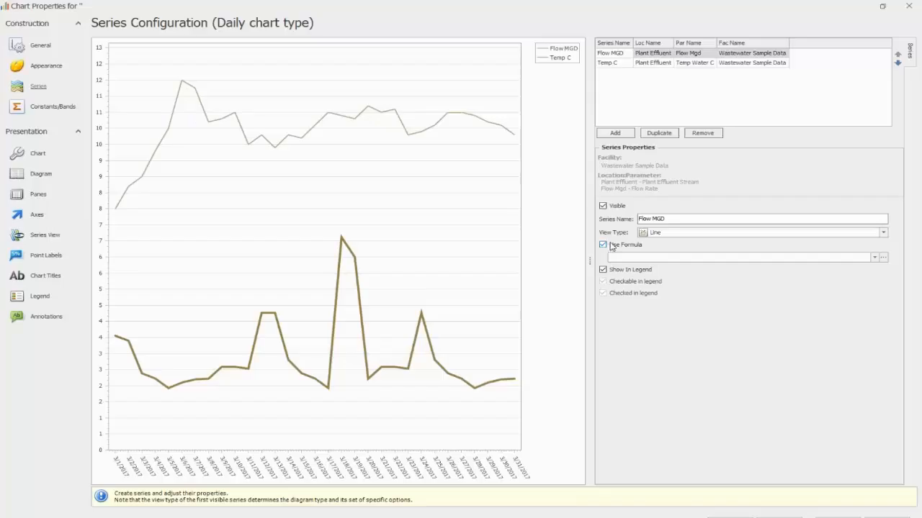
{"action": "left_click", "coordinate": [873, 258]}
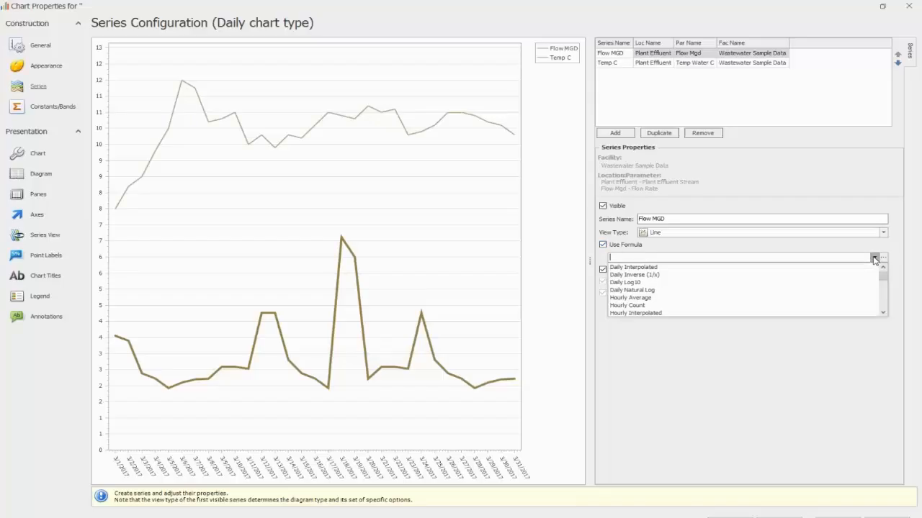
{"action": "scroll", "coordinate": [781, 291], "scroll_direction": "down", "scroll_amount": 8}
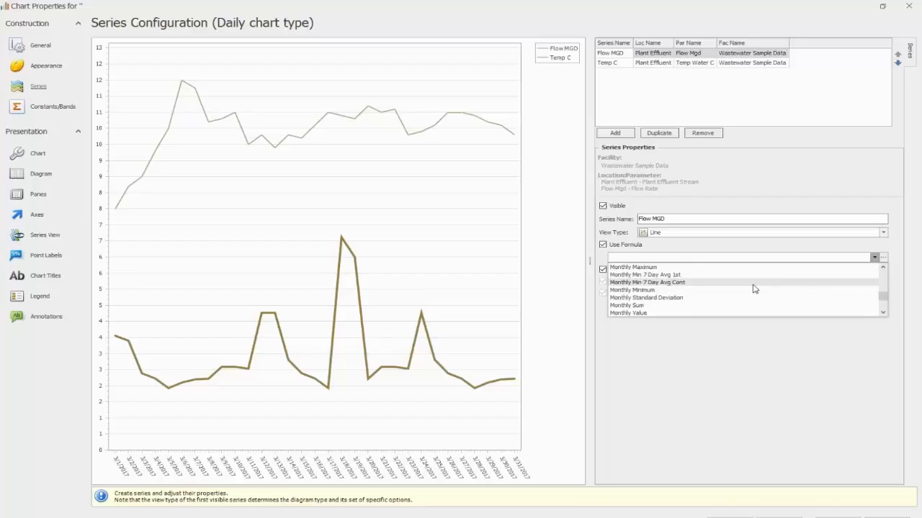
{"action": "scroll", "coordinate": [746, 290], "scroll_direction": "up", "scroll_amount": 1}
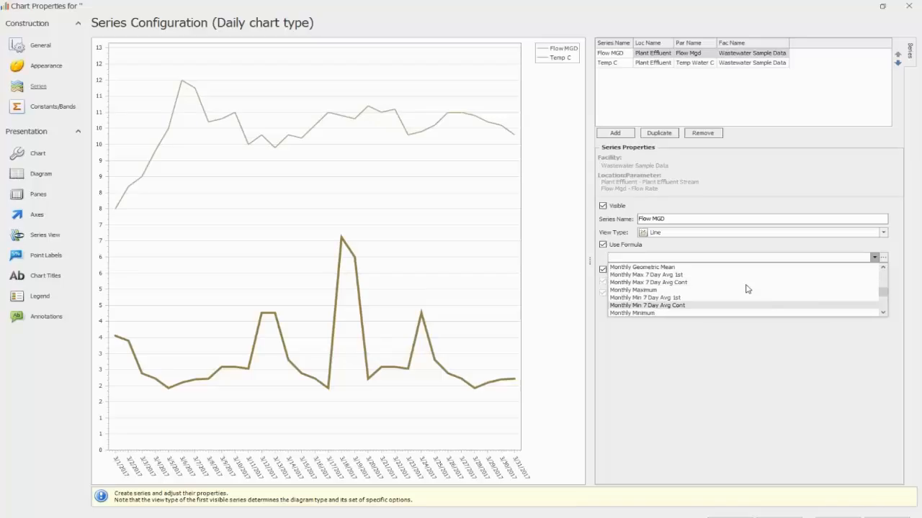
{"action": "left_click", "coordinate": [693, 289]}
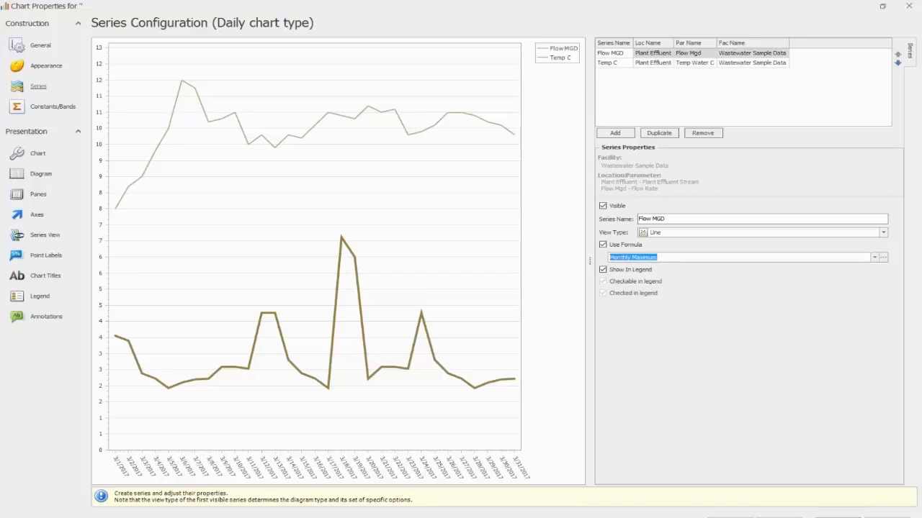
{"action": "left_click", "coordinate": [838, 517]}
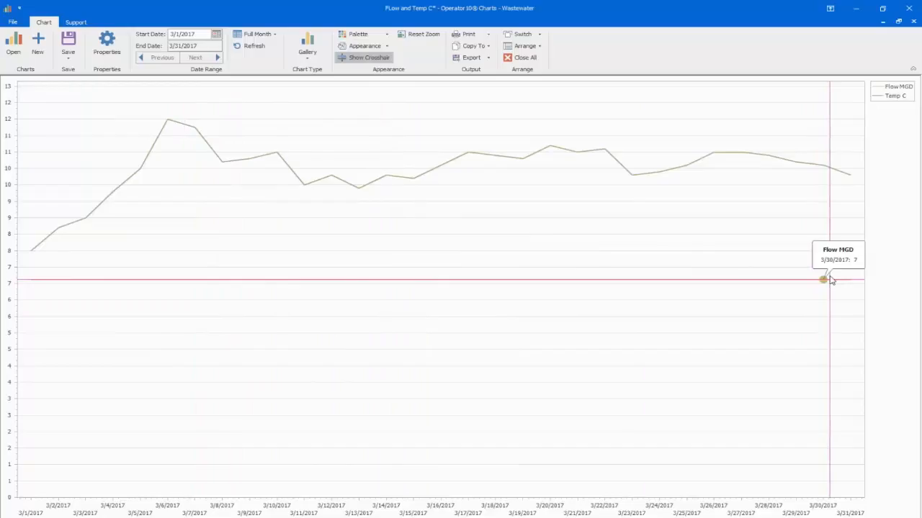
Step: Review the predefined and custom formulas available for the Flow MGD series, and turn off its formula
{"action": "left_click", "coordinate": [110, 44]}
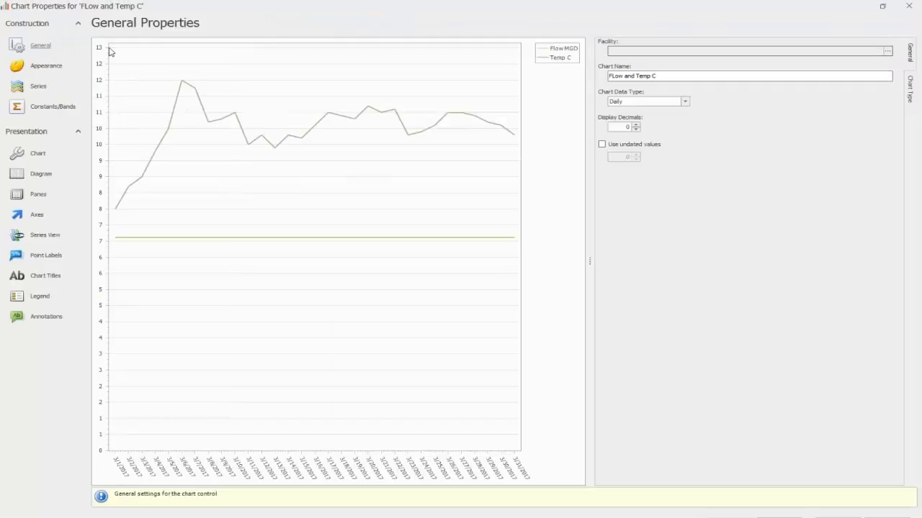
{"action": "left_click", "coordinate": [39, 87]}
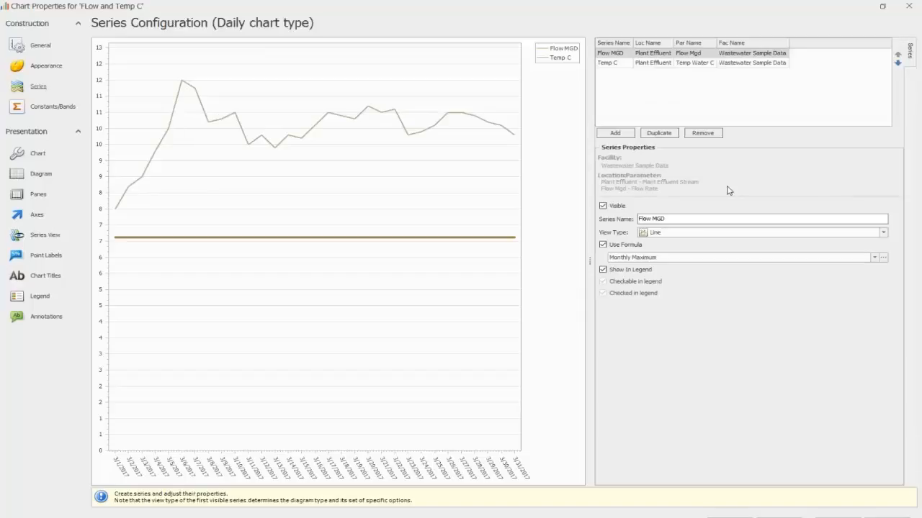
{"action": "left_click", "coordinate": [875, 257]}
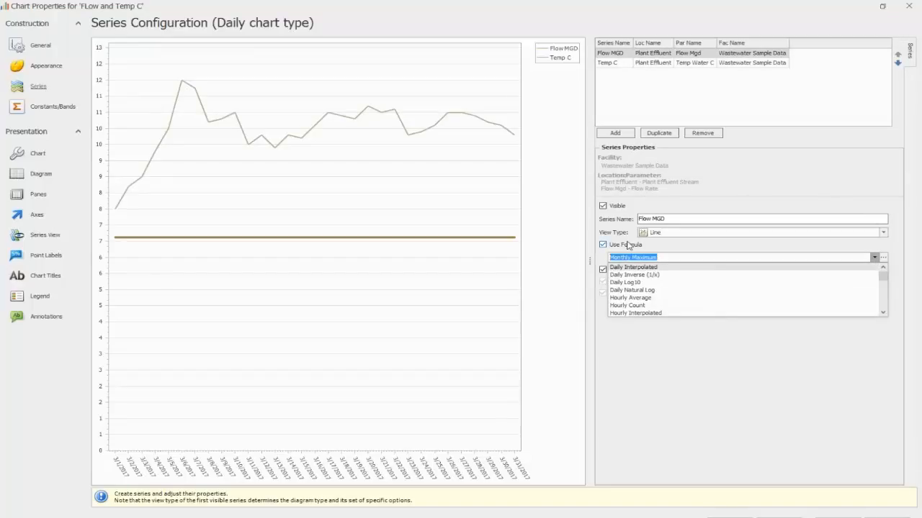
{"action": "left_click", "coordinate": [884, 260]}
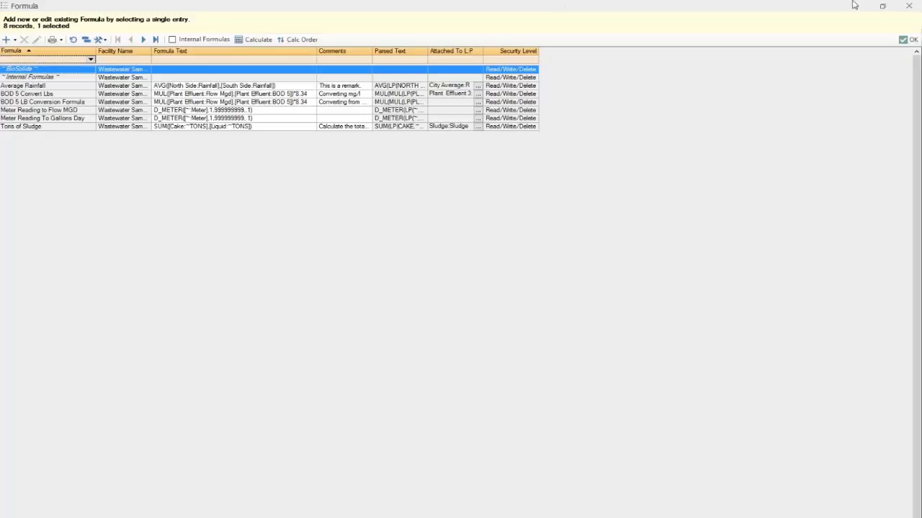
{"action": "left_click", "coordinate": [913, 7]}
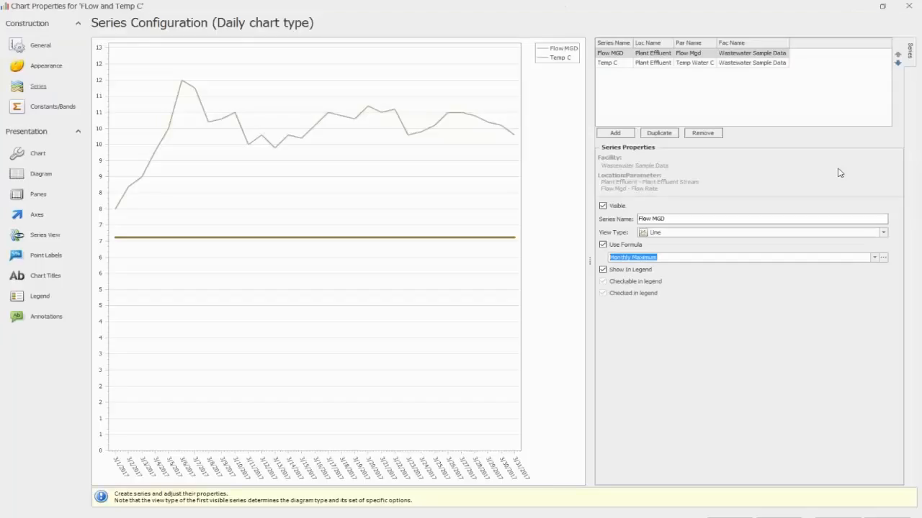
{"action": "left_click", "coordinate": [604, 246]}
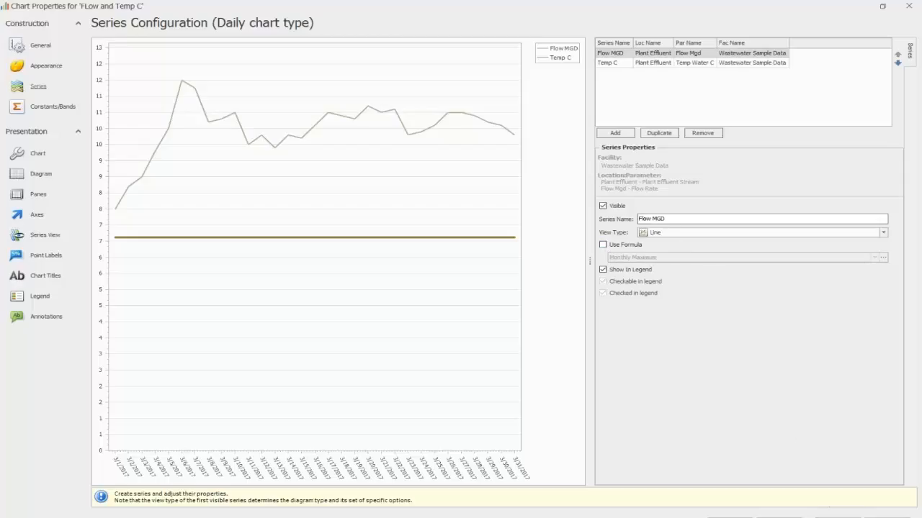
{"action": "left_click", "coordinate": [837, 517]}
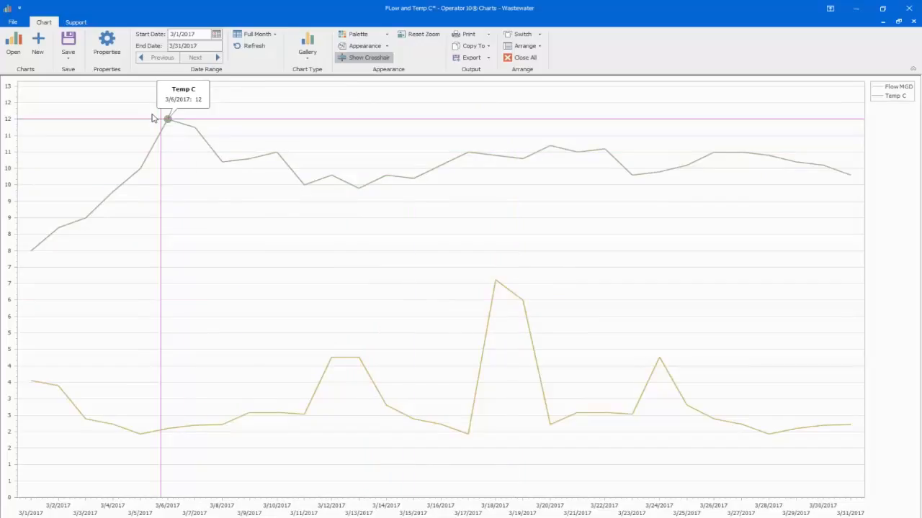
Step: Reopen the chart's properties and add a new chart title
{"action": "left_click", "coordinate": [107, 44]}
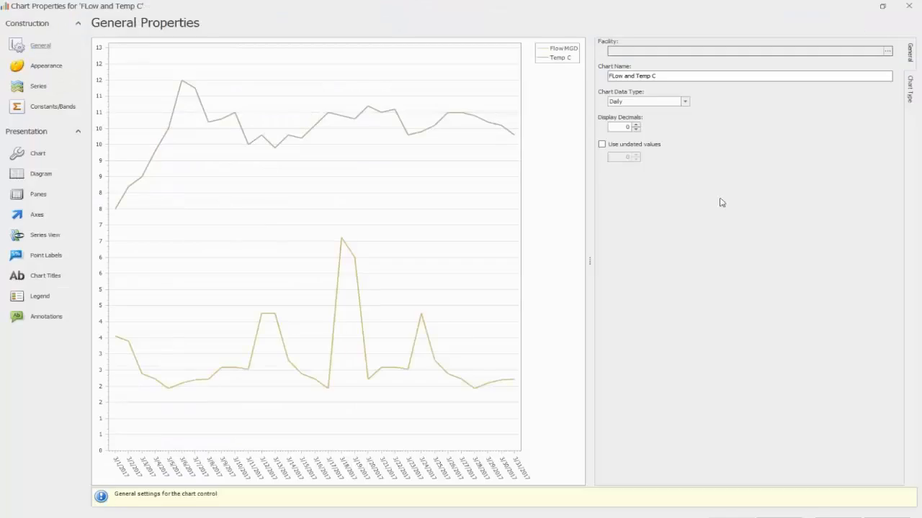
{"action": "left_click", "coordinate": [24, 88]}
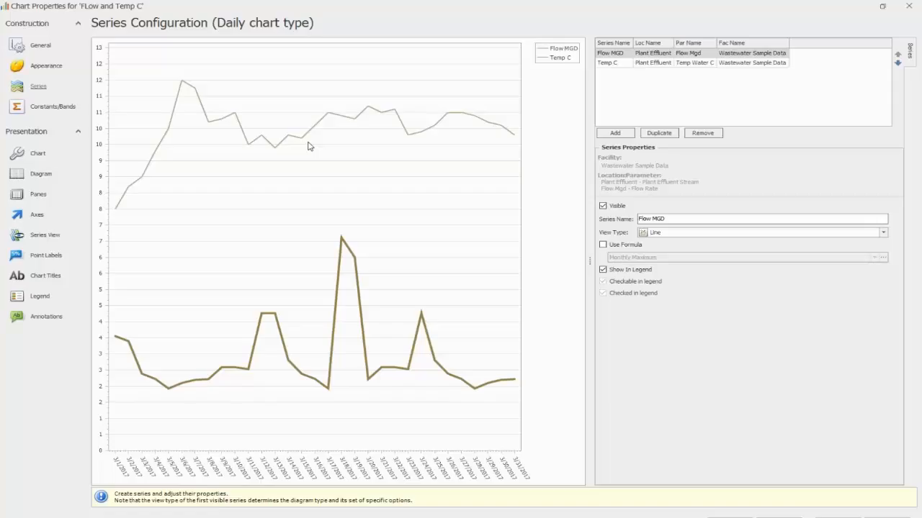
{"action": "left_click", "coordinate": [42, 278]}
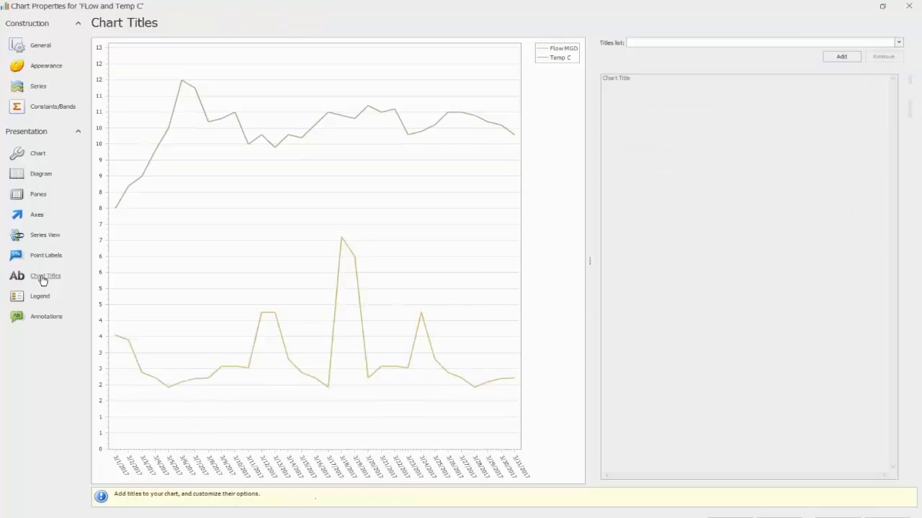
{"action": "left_click", "coordinate": [643, 44]}
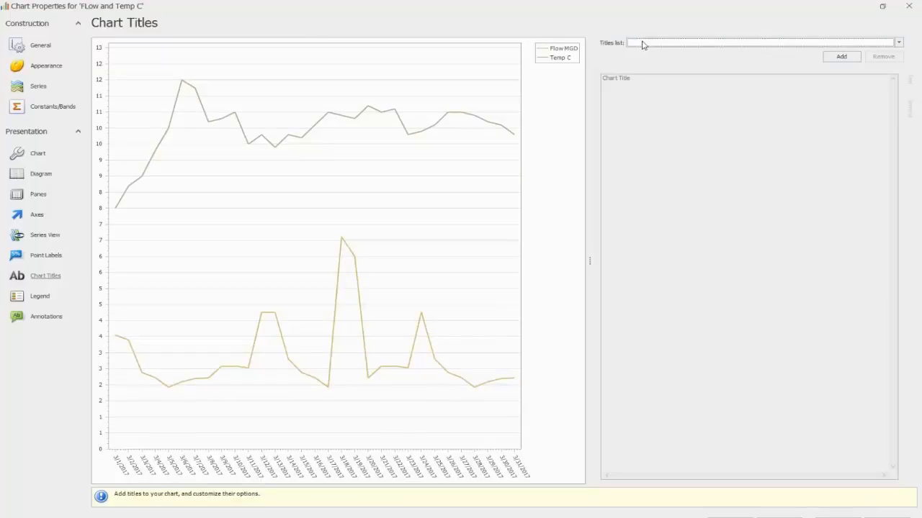
{"action": "left_click", "coordinate": [847, 57]}
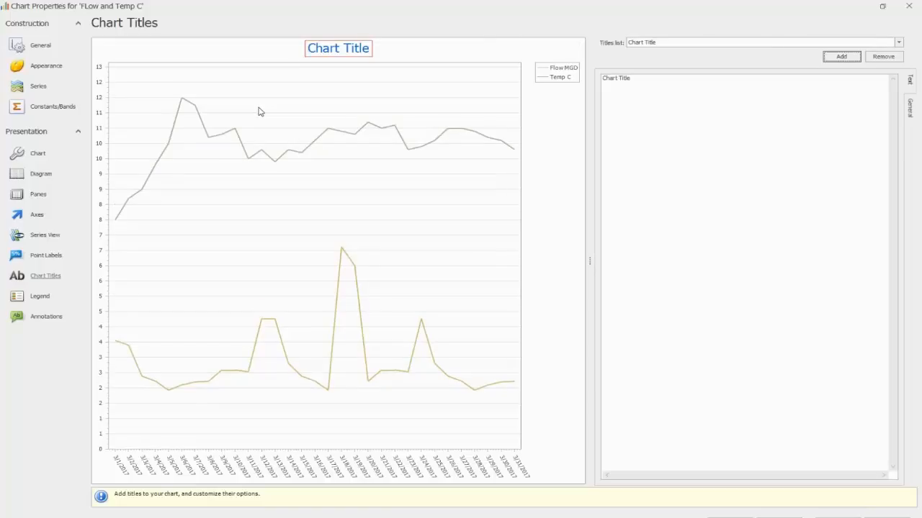
{"action": "left_click", "coordinate": [666, 44]}
{"action": "left_click", "coordinate": [667, 46]}
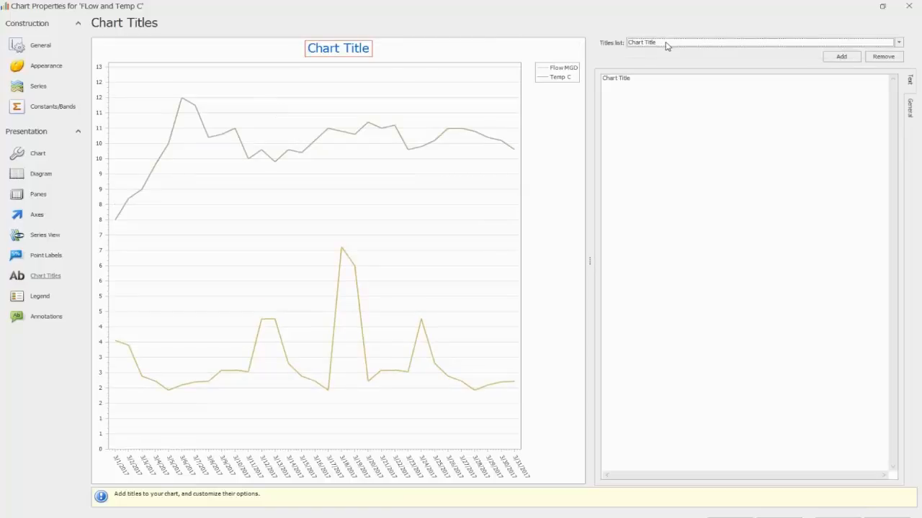
Step: Change the chart title's text to "Flow and Temp C"
{"action": "triple_click", "coordinate": [644, 82]}
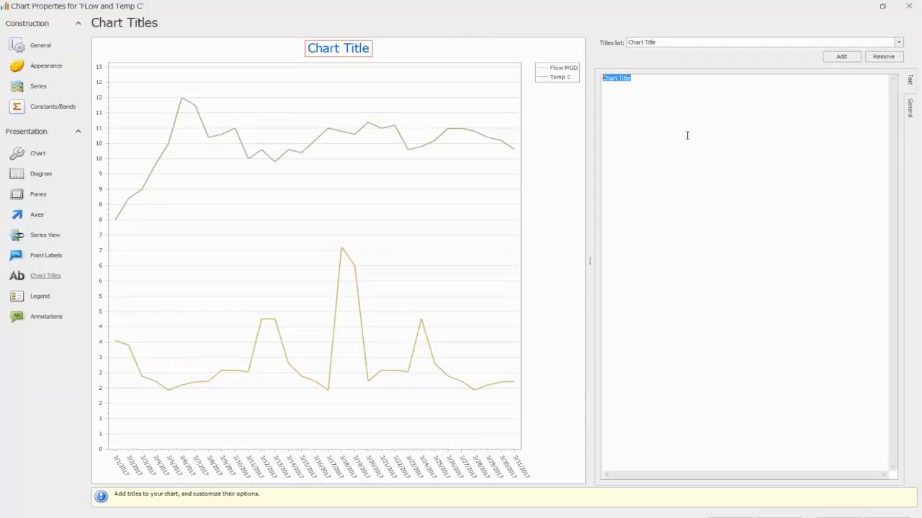
{"action": "type", "text": "Flow"}
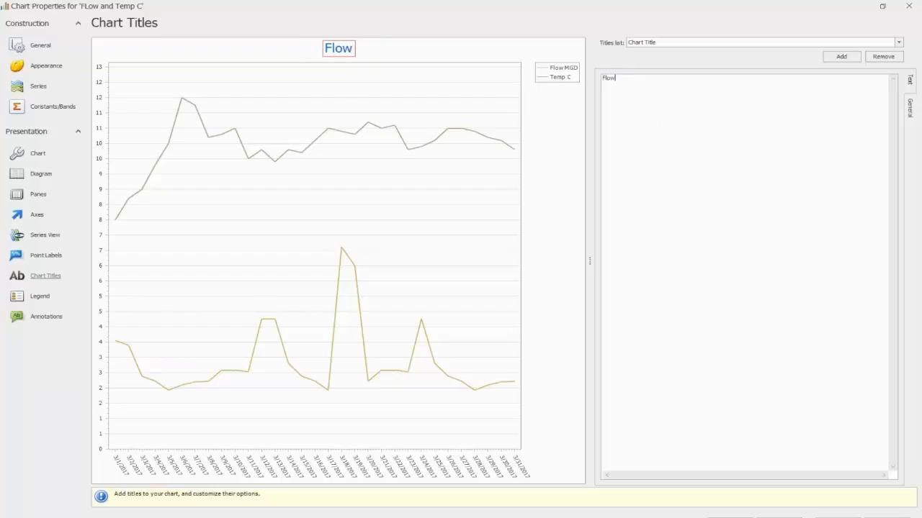
{"action": "type", "text": " adn"}
{"action": "key", "text": "BackSpace"}
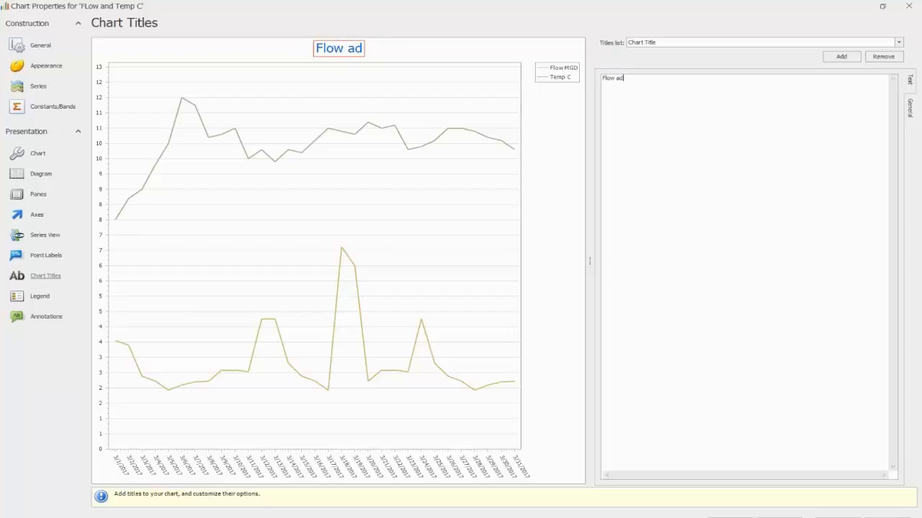
{"action": "key", "text": "BackSpace"}
{"action": "type", "text": "nd T"}
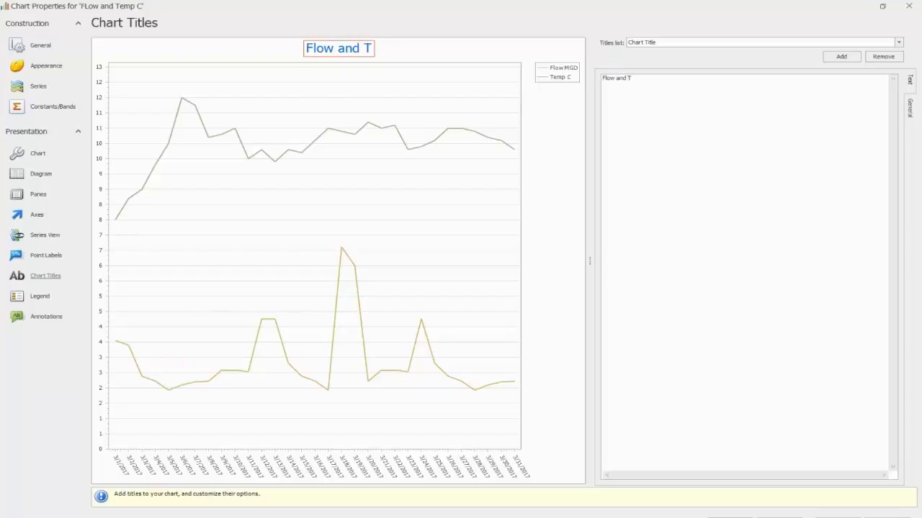
{"action": "type", "text": "emp C"}
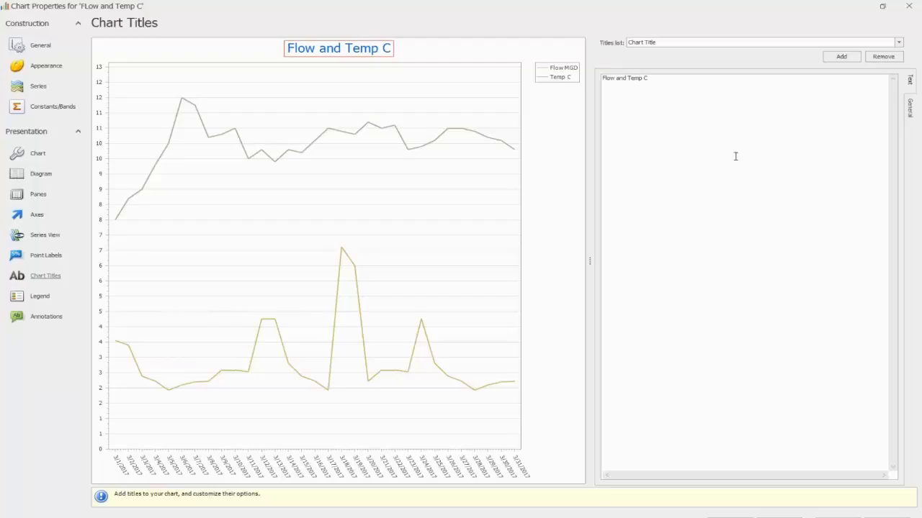
Step: Try docking the chart title at Bottom, Left and Right, and set it back to Top
{"action": "left_click", "coordinate": [910, 117]}
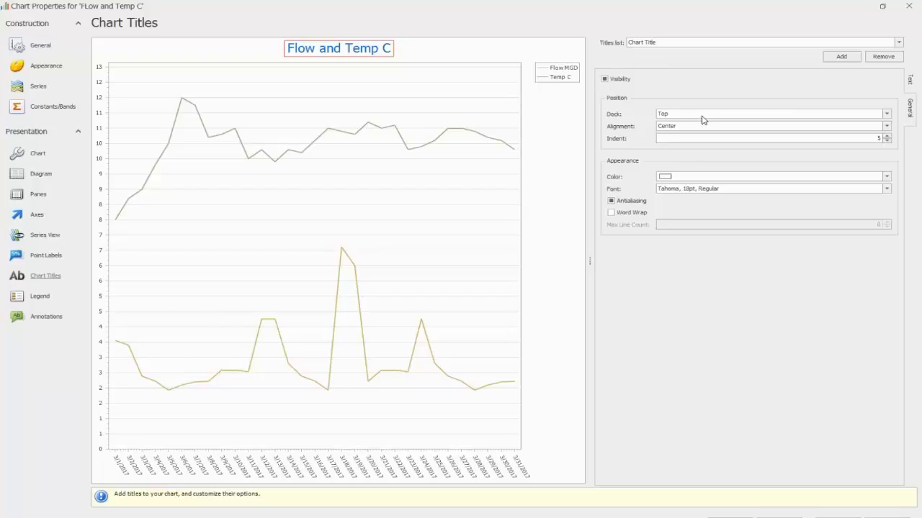
{"action": "left_click", "coordinate": [888, 115]}
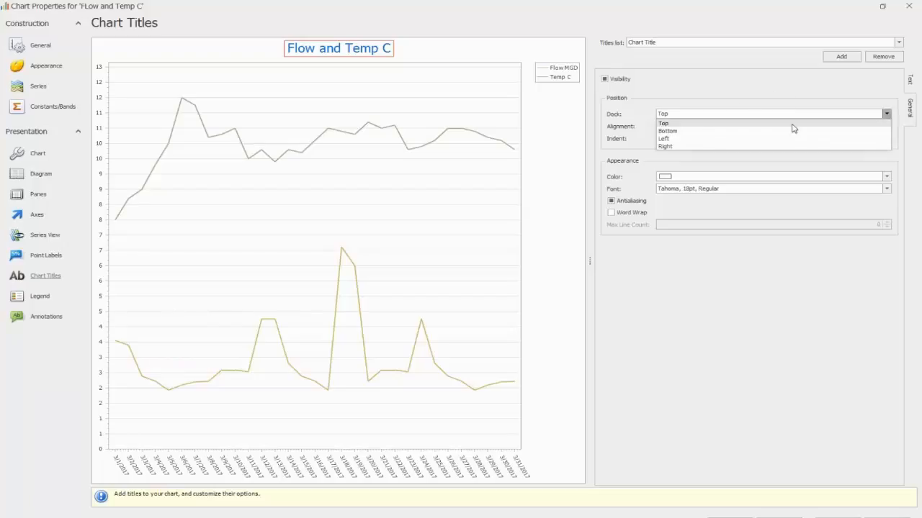
{"action": "left_click", "coordinate": [769, 133]}
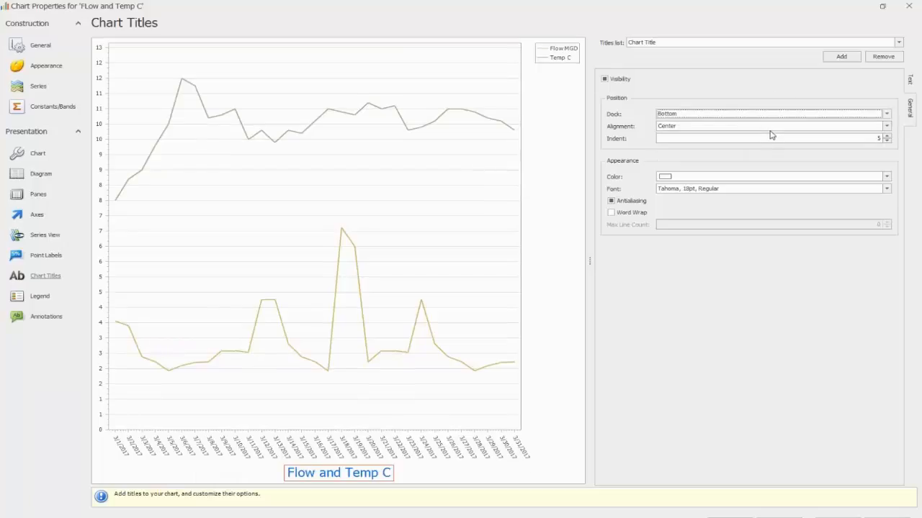
{"action": "left_click", "coordinate": [887, 114]}
{"action": "left_click", "coordinate": [707, 143]}
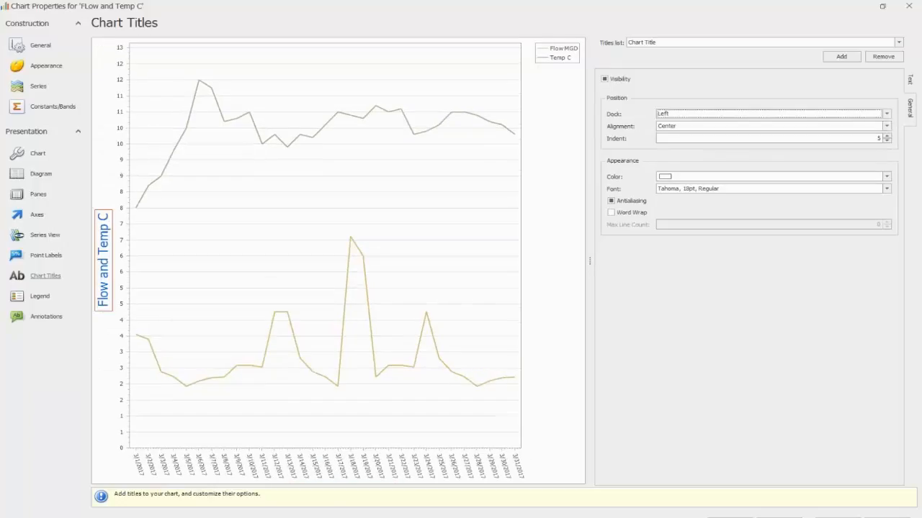
{"action": "left_click", "coordinate": [886, 113]}
{"action": "left_click", "coordinate": [794, 150]}
{"action": "left_click", "coordinate": [886, 114]}
{"action": "left_click", "coordinate": [782, 123]}
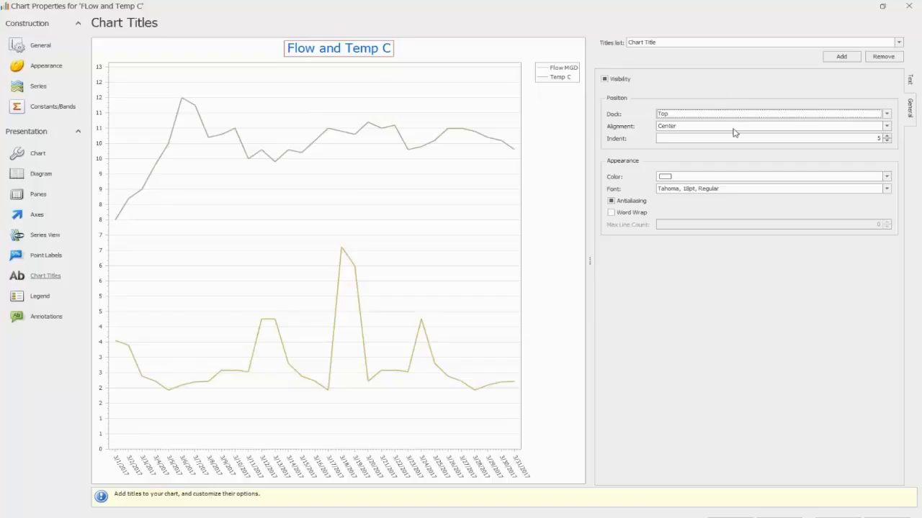
Step: Try the Near and Far alignments on the chart title, and set it back to Center
{"action": "left_click", "coordinate": [886, 126]}
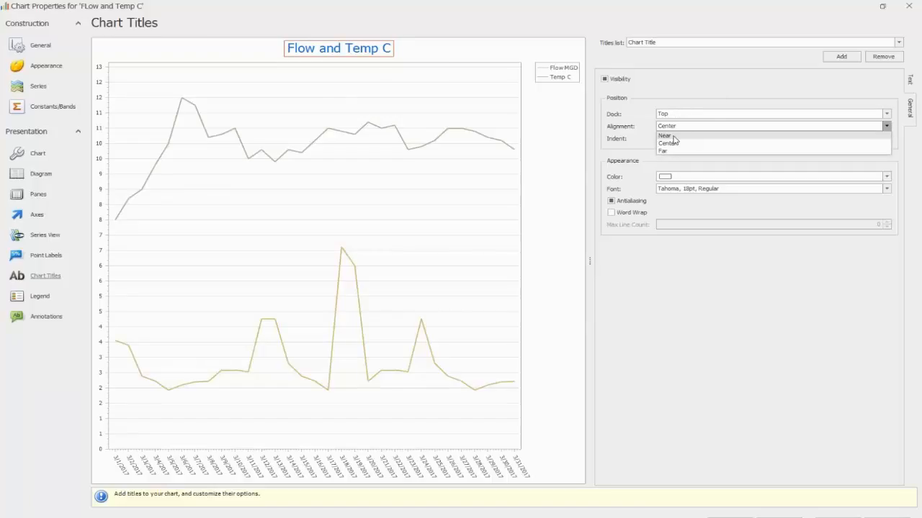
{"action": "left_click", "coordinate": [674, 135]}
{"action": "left_click", "coordinate": [887, 126]}
{"action": "left_click", "coordinate": [754, 152]}
{"action": "left_click", "coordinate": [886, 126]}
{"action": "left_click", "coordinate": [783, 143]}
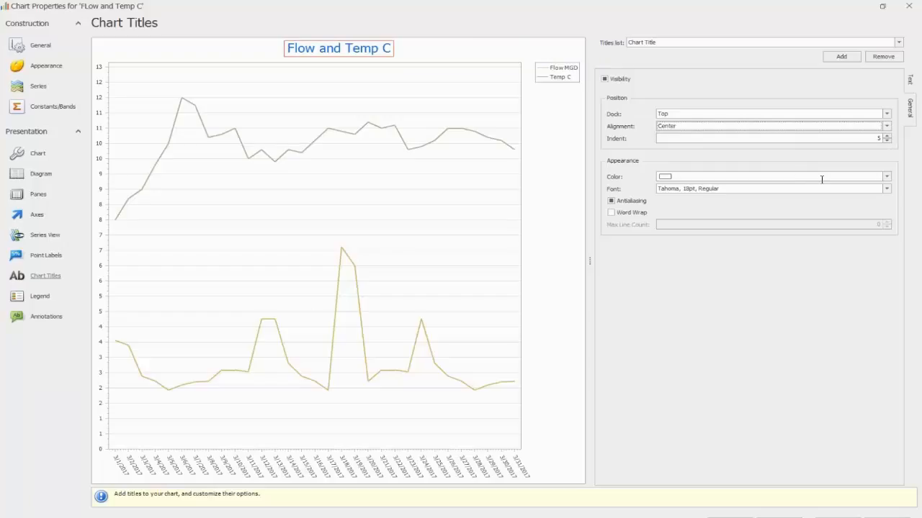
Step: Set the chart title's color to red (255, 0, 0) and turn off its antialiasing
{"action": "left_click", "coordinate": [887, 177]}
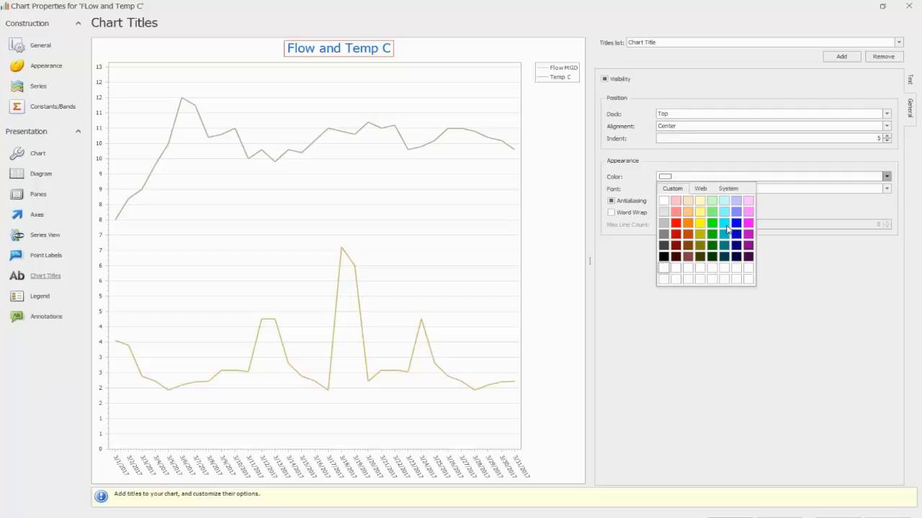
{"action": "left_click", "coordinate": [675, 222]}
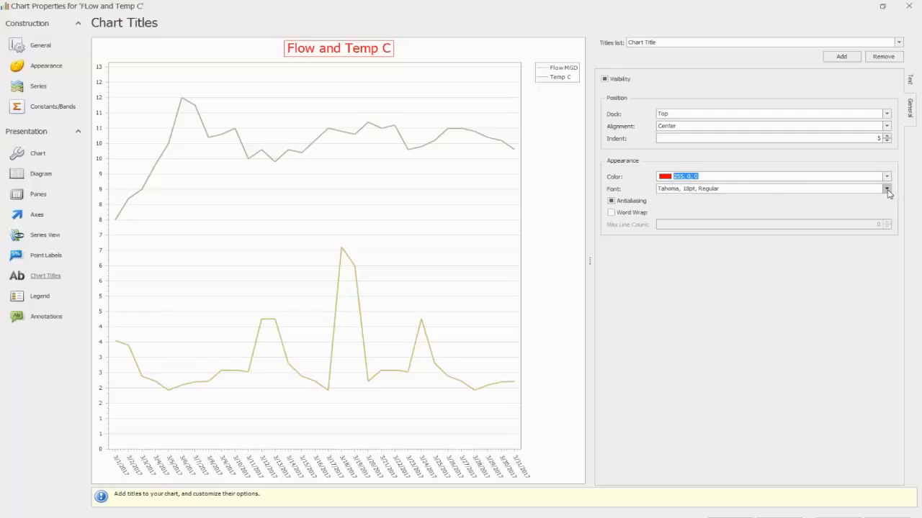
{"action": "left_click", "coordinate": [886, 189]}
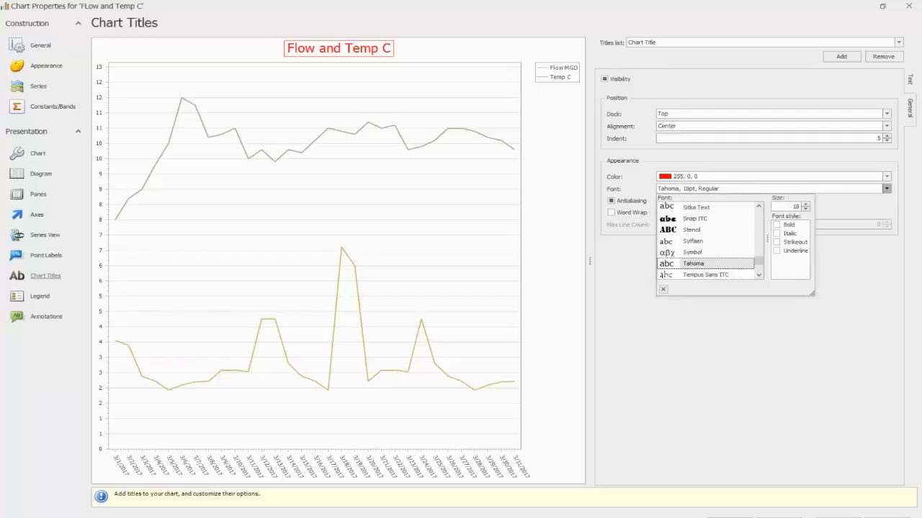
{"action": "left_click", "coordinate": [878, 203]}
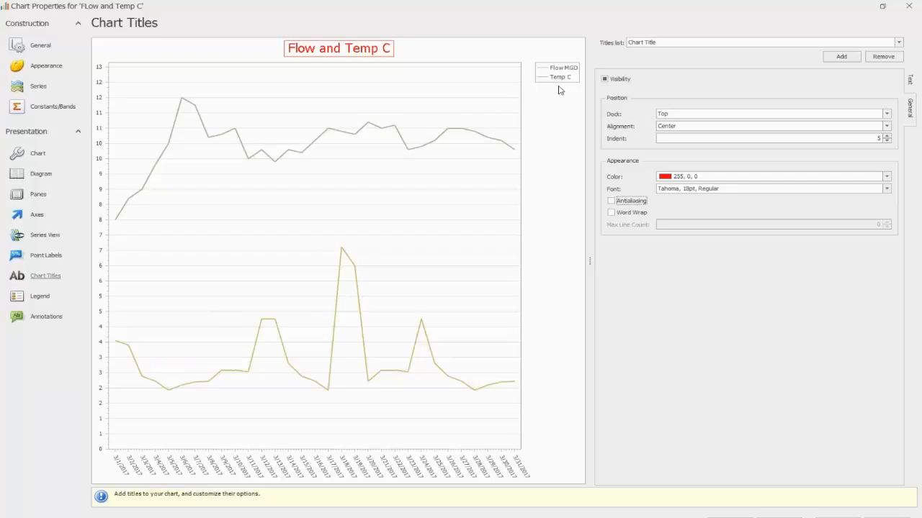
Step: Open the chart's legend settings, then hide the legend and make it visible again
{"action": "left_click", "coordinate": [38, 297]}
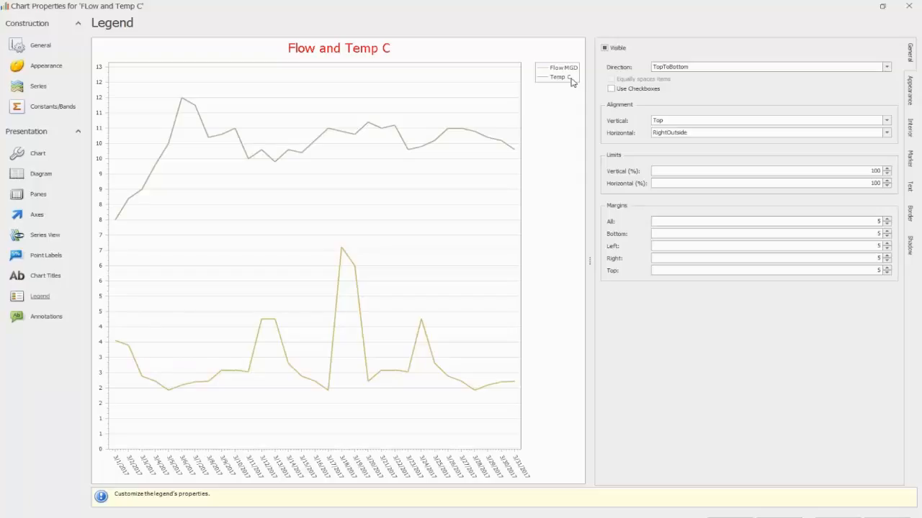
{"action": "left_click", "coordinate": [604, 48]}
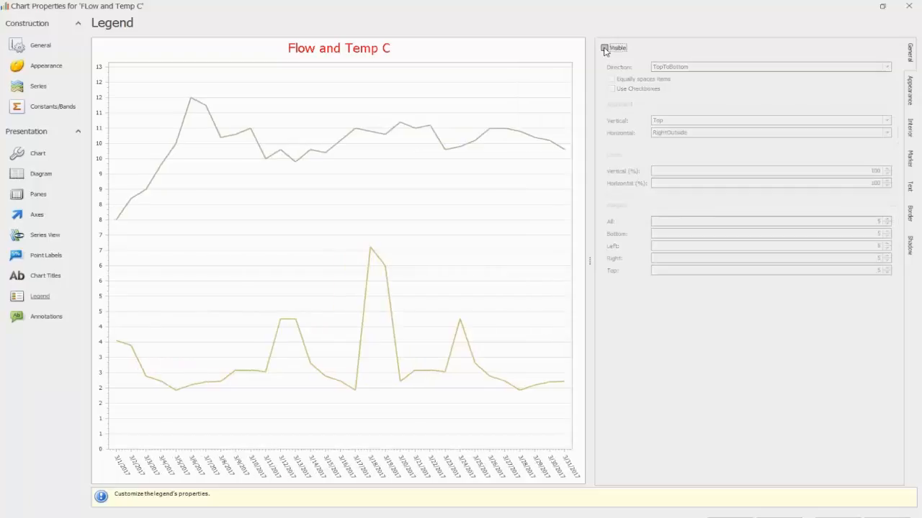
{"action": "left_click", "coordinate": [604, 48]}
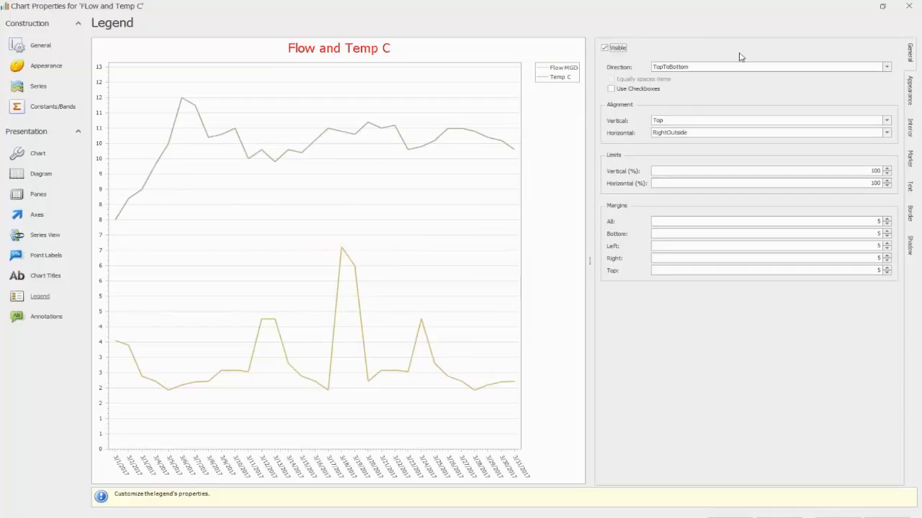
Step: Try the BottomToTop direction for the legend, and set it back to TopToBottom
{"action": "left_click", "coordinate": [886, 66]}
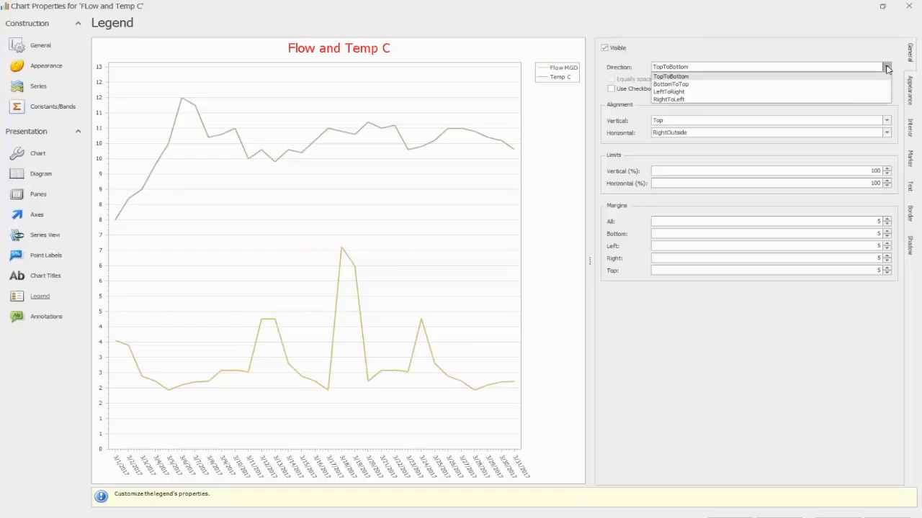
{"action": "left_click", "coordinate": [767, 85]}
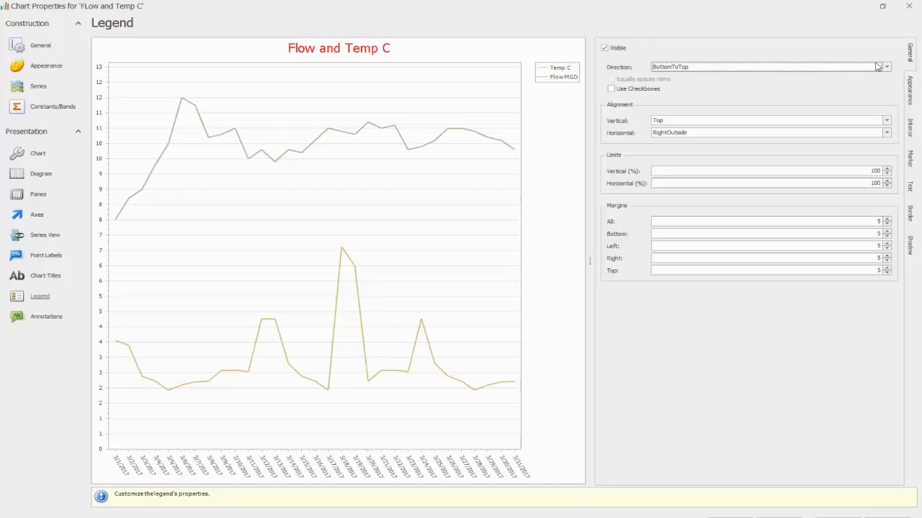
{"action": "left_click", "coordinate": [886, 67]}
{"action": "left_click", "coordinate": [802, 78]}
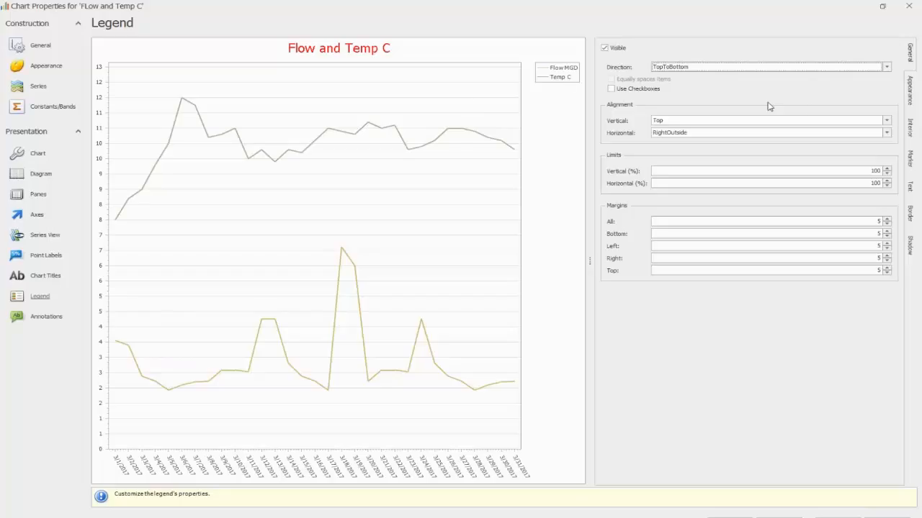
Step: Try the TopOutside, Center, Bottom and BottomOutside vertical alignments for the legend, and set it back to Top
{"action": "left_click", "coordinate": [887, 121]}
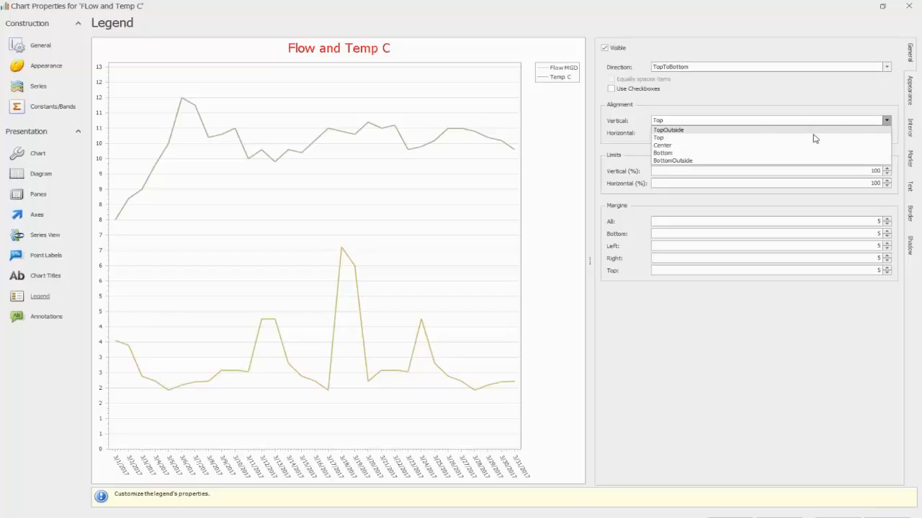
{"action": "left_click", "coordinate": [694, 130]}
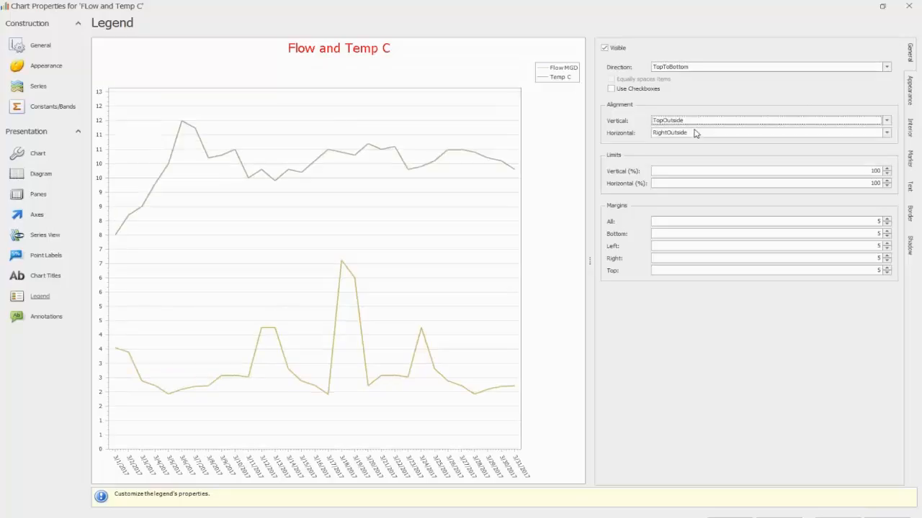
{"action": "left_click", "coordinate": [886, 121]}
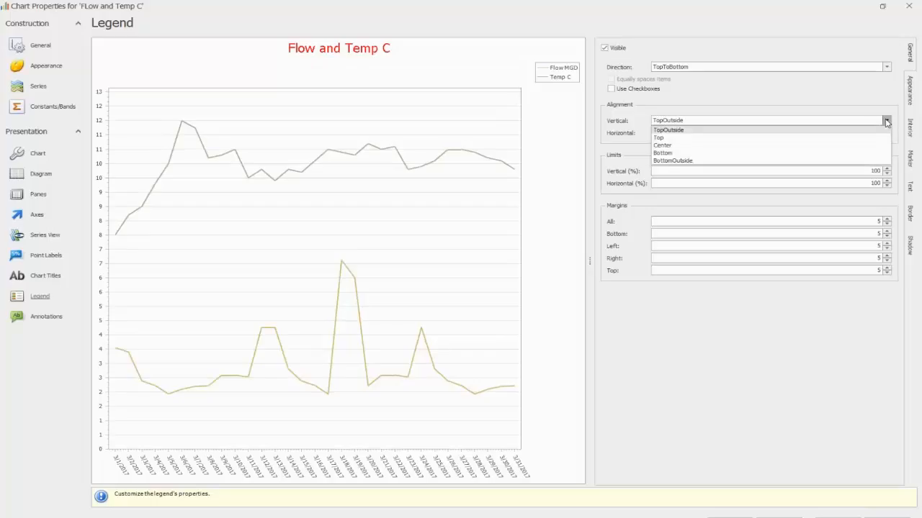
{"action": "left_click", "coordinate": [753, 146]}
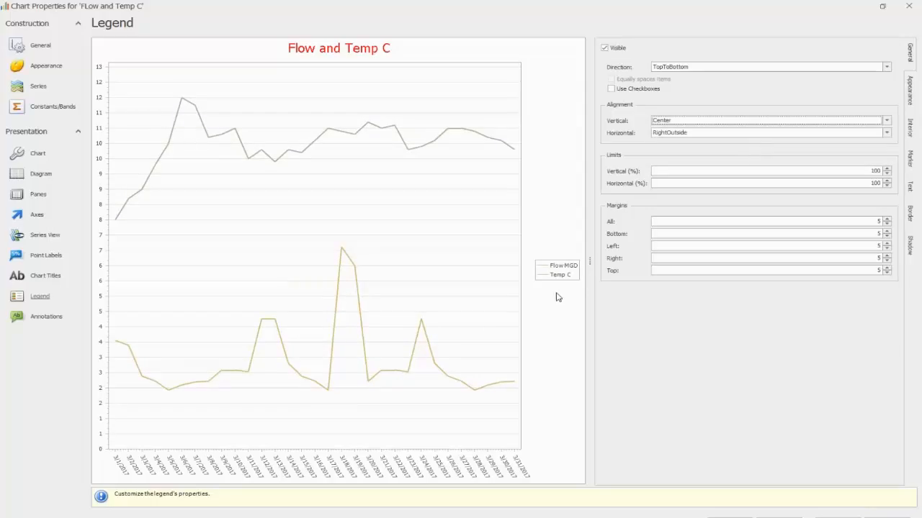
{"action": "left_click", "coordinate": [887, 121]}
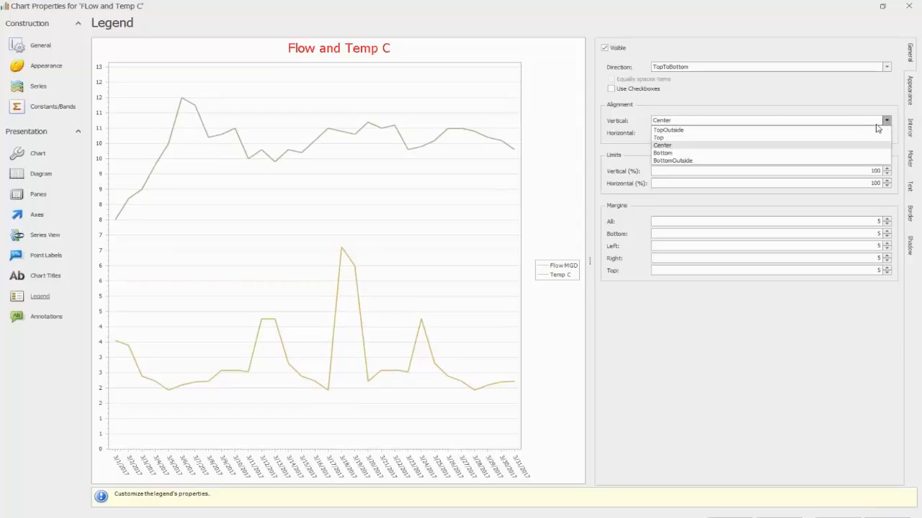
{"action": "left_click", "coordinate": [773, 159]}
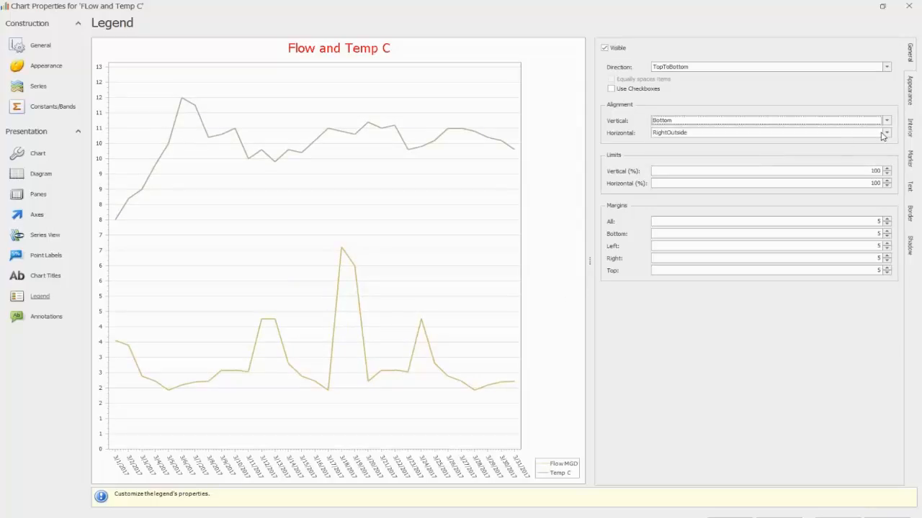
{"action": "left_click", "coordinate": [886, 121]}
{"action": "left_click", "coordinate": [787, 161]}
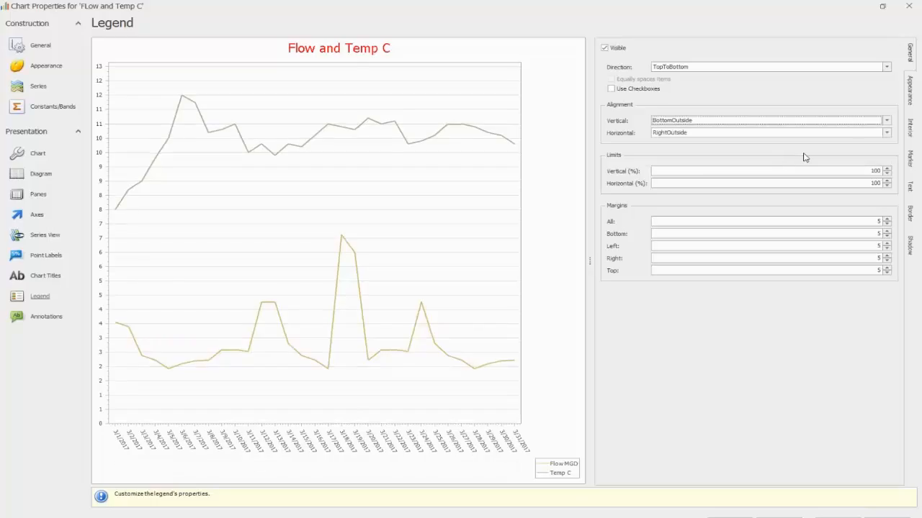
{"action": "left_click", "coordinate": [887, 121]}
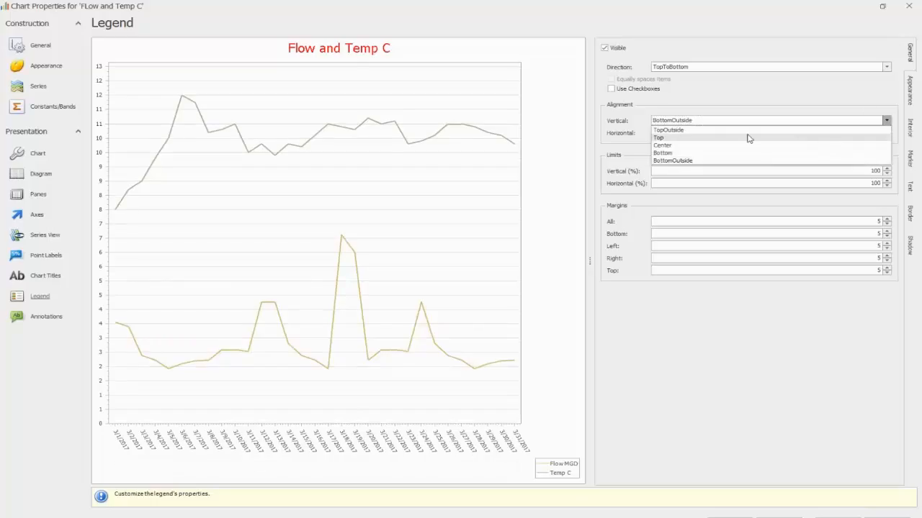
{"action": "left_click", "coordinate": [724, 138]}
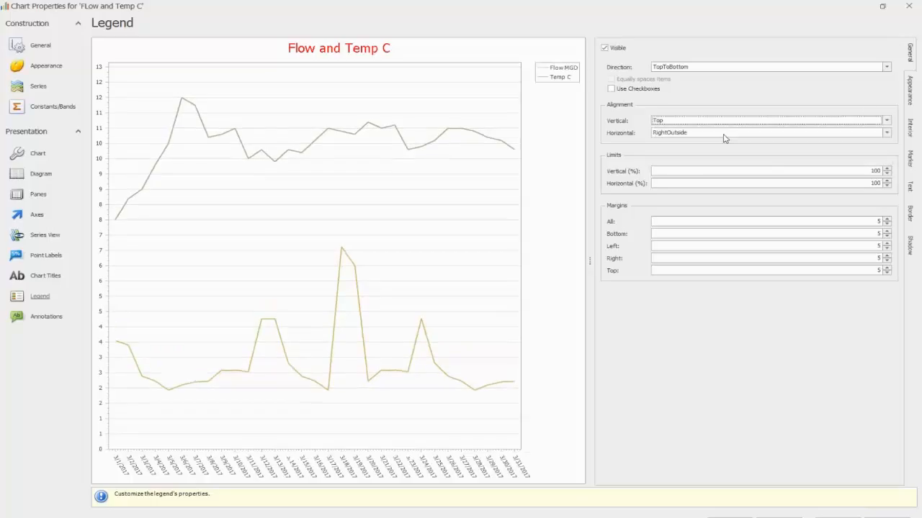
Step: Try the Left and LeftOutside horizontal alignments for the legend, and set it back to RightOutside
{"action": "left_click", "coordinate": [887, 133]}
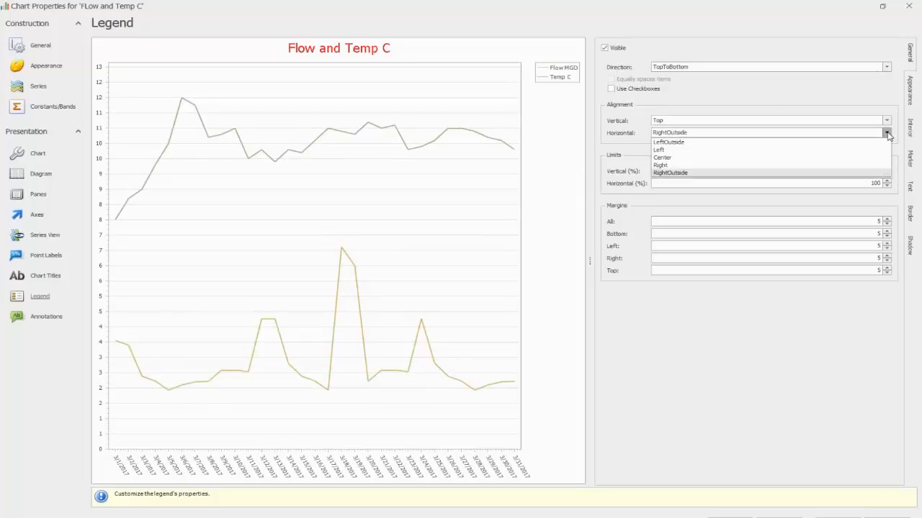
{"action": "left_click", "coordinate": [680, 150]}
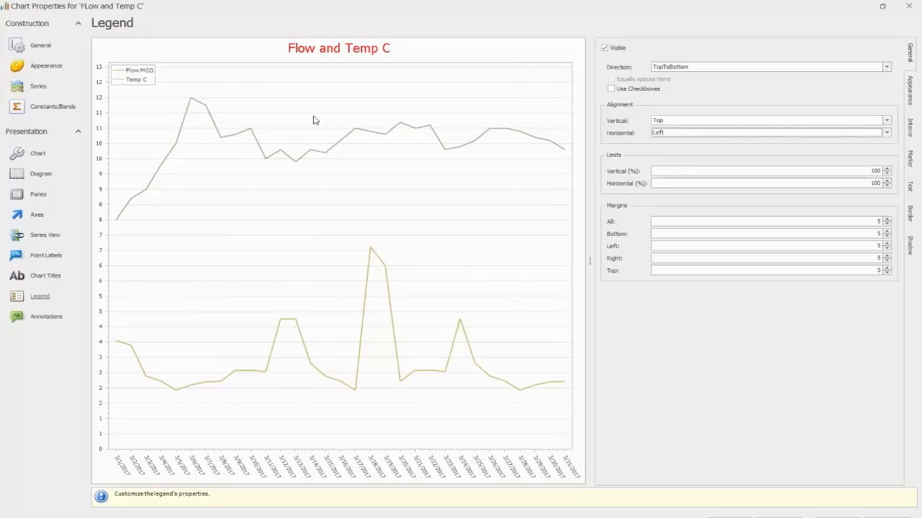
{"action": "left_click", "coordinate": [887, 132]}
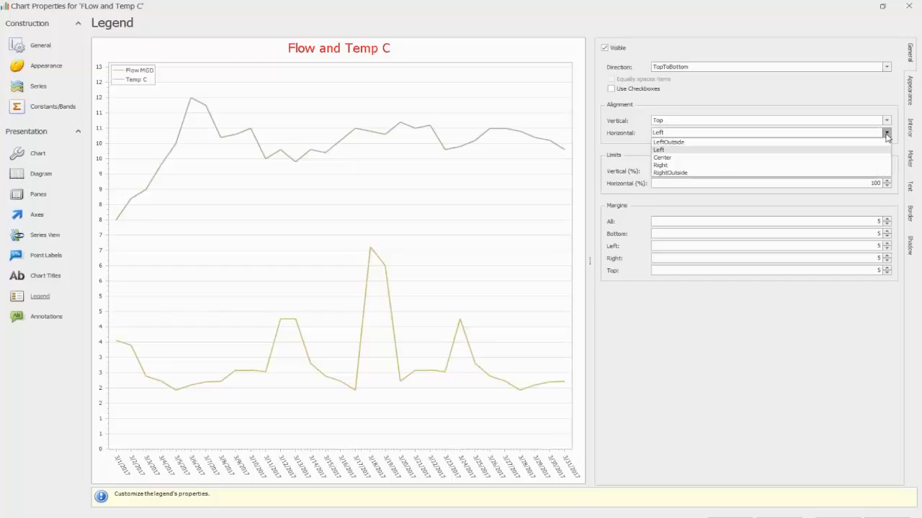
{"action": "left_click", "coordinate": [757, 144]}
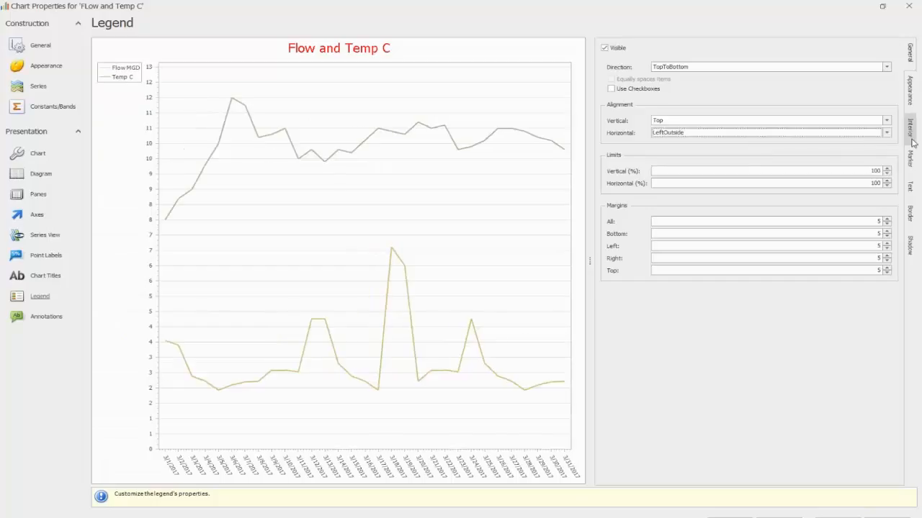
{"action": "left_click", "coordinate": [886, 133]}
{"action": "left_click", "coordinate": [772, 173]}
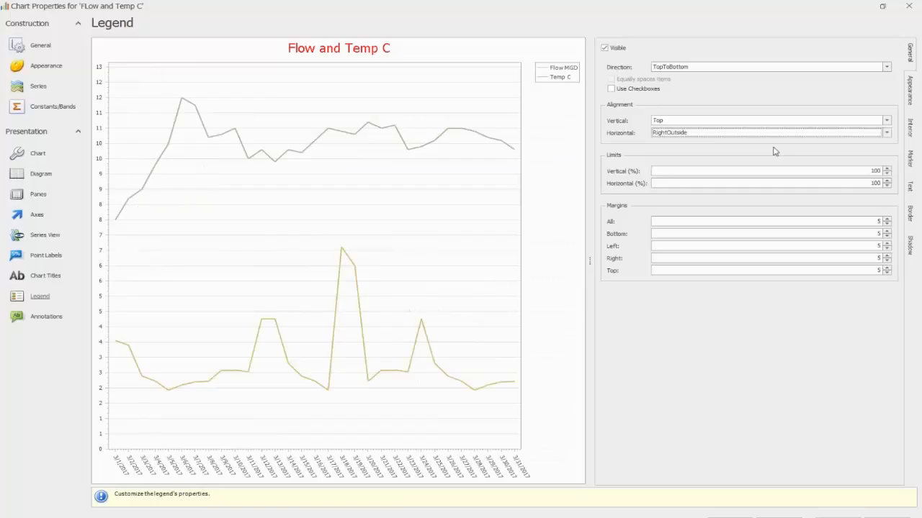
Step: Try legend background colors 255, 128, 128 and 224, 224, 224, and settle on light pink (255, 192, 192)
{"action": "left_click", "coordinate": [910, 94]}
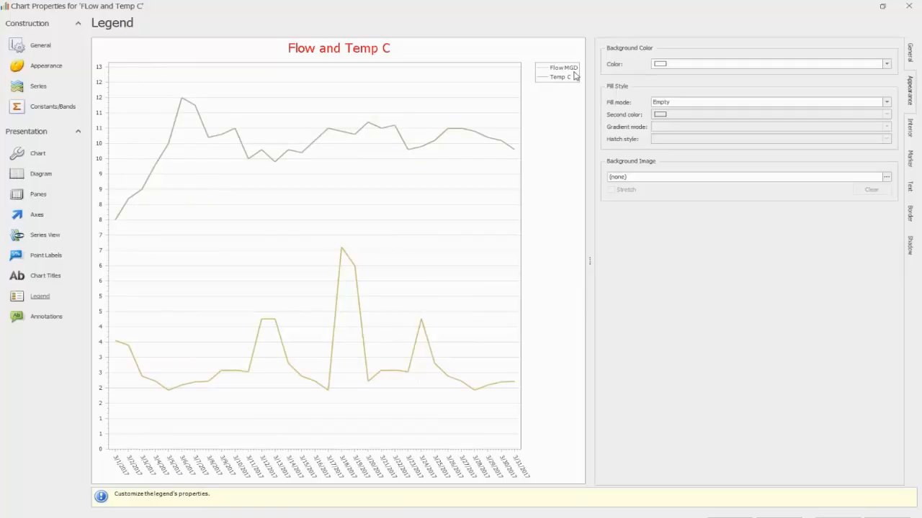
{"action": "left_click", "coordinate": [886, 64]}
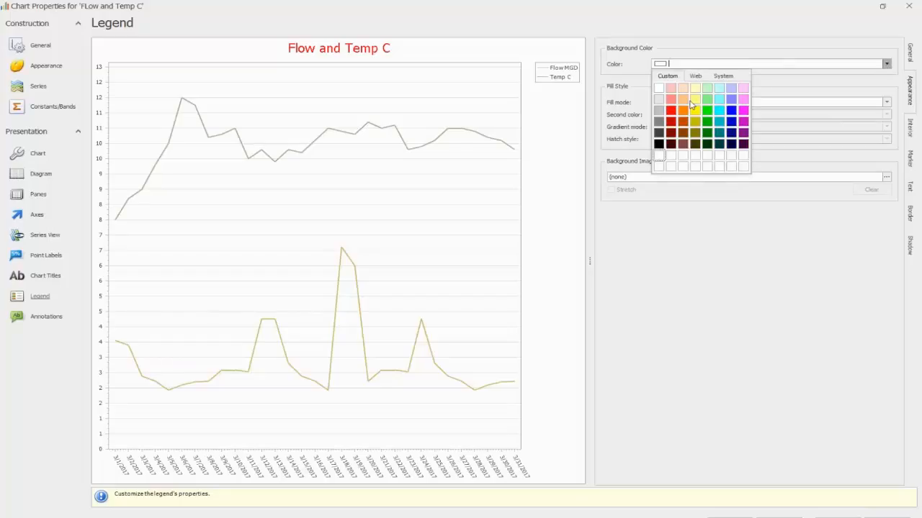
{"action": "left_click", "coordinate": [670, 99]}
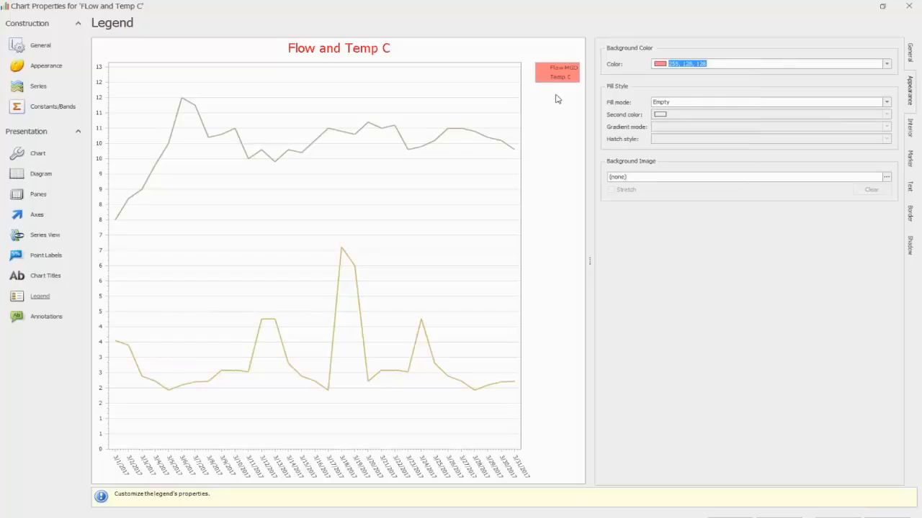
{"action": "left_click", "coordinate": [886, 64]}
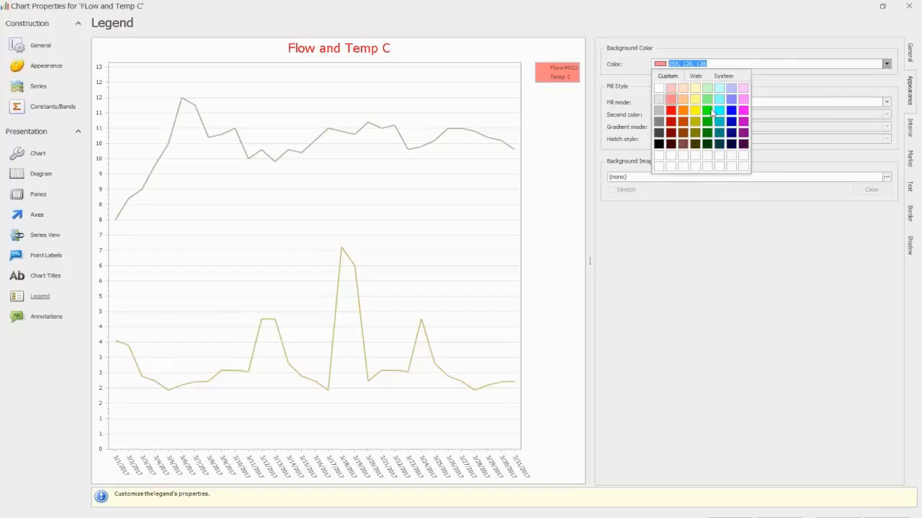
{"action": "left_click", "coordinate": [661, 103]}
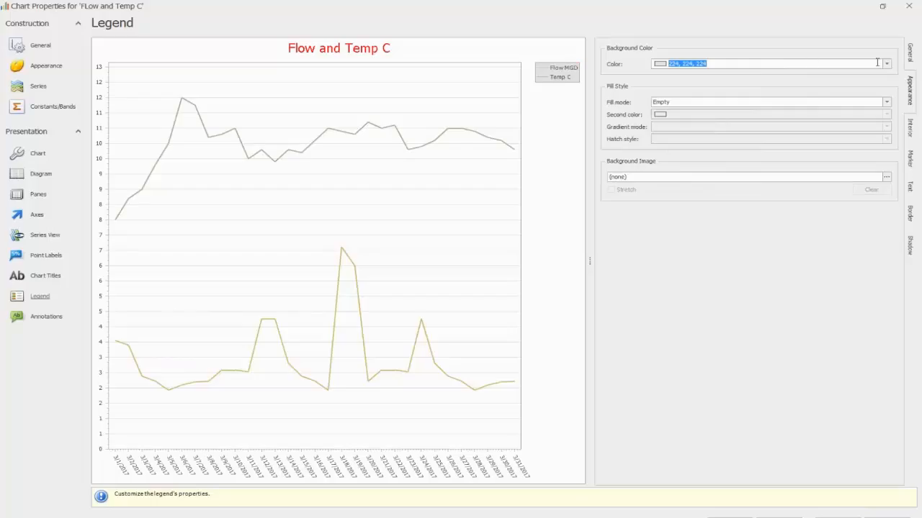
{"action": "left_click", "coordinate": [887, 64]}
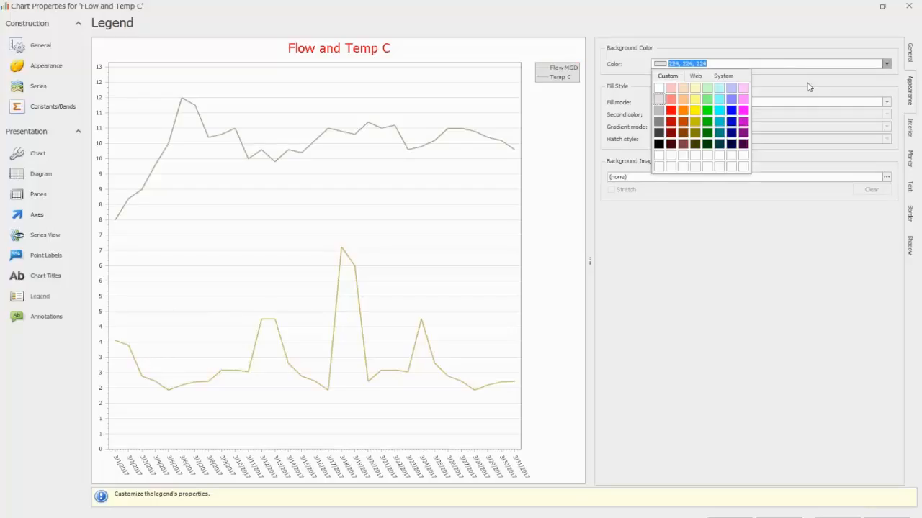
{"action": "left_click", "coordinate": [671, 88]}
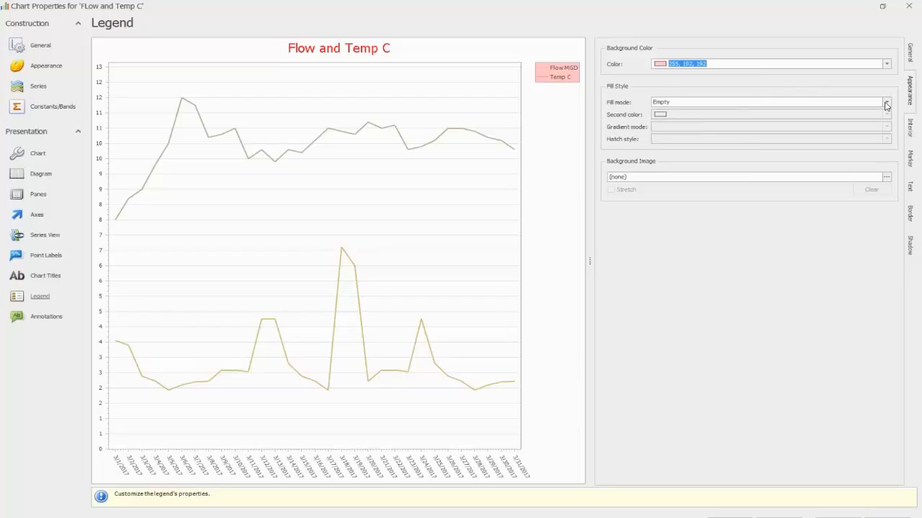
Step: Give the legend a Gradient fill with light blue-violet (192, 192, 255) as its second color
{"action": "left_click", "coordinate": [886, 103]}
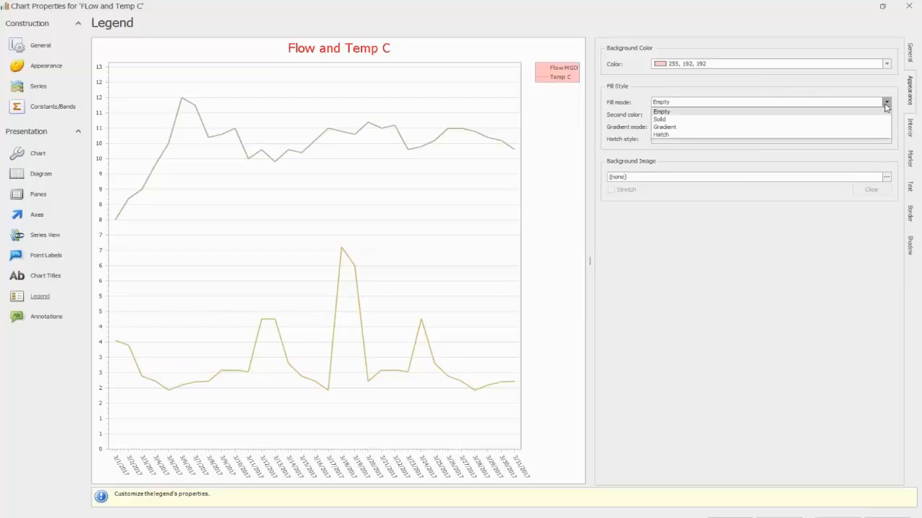
{"action": "left_click", "coordinate": [722, 128]}
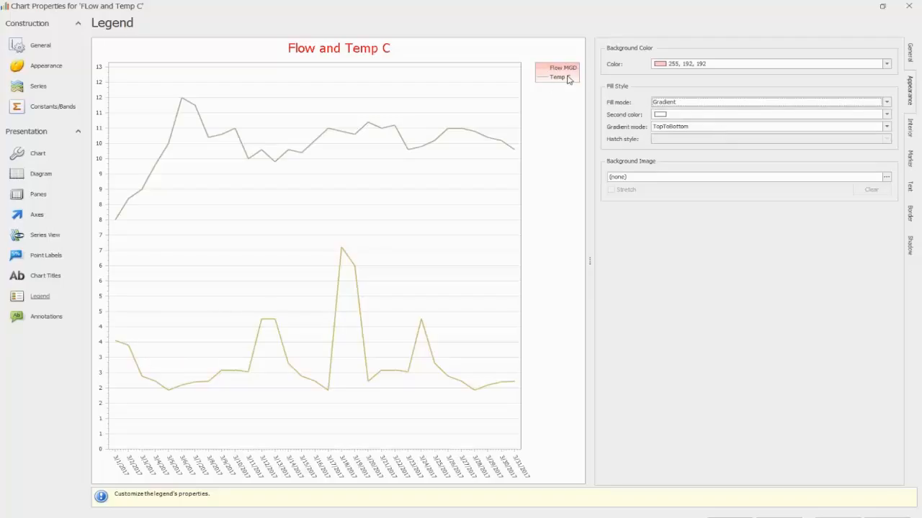
{"action": "left_click", "coordinate": [887, 114]}
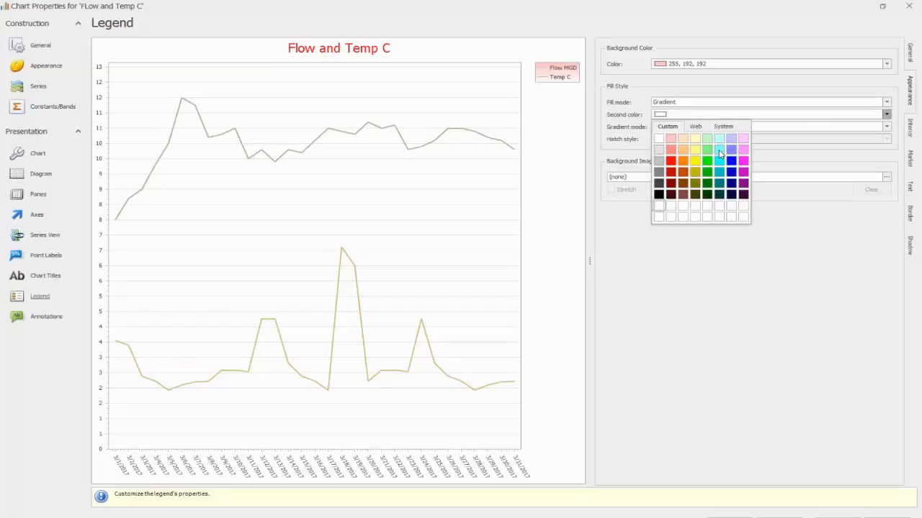
{"action": "left_click", "coordinate": [731, 138]}
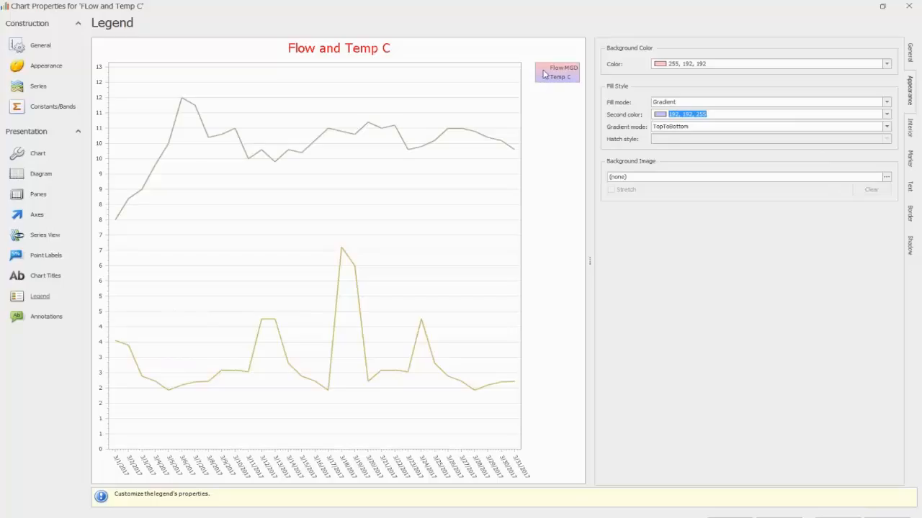
Step: Browse for a legend background image without choosing a file, and apply the chart properties
{"action": "left_click", "coordinate": [886, 178]}
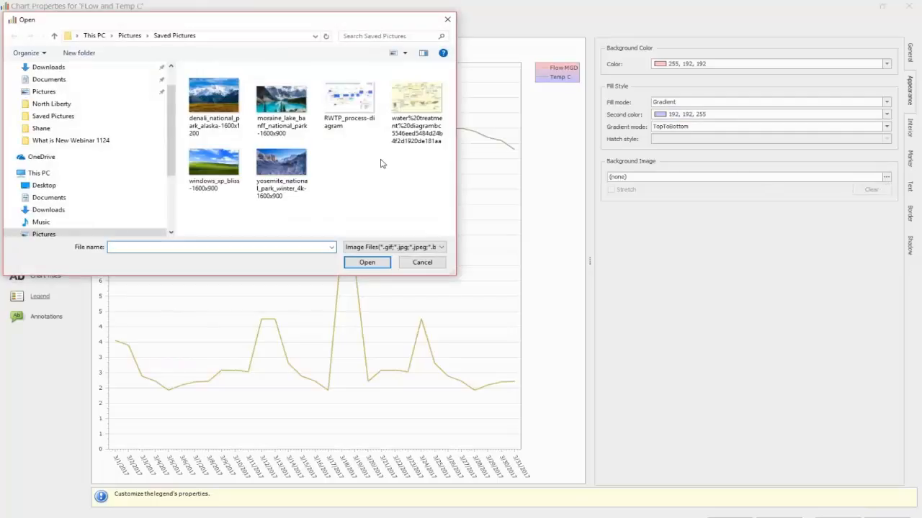
{"action": "left_click", "coordinate": [446, 19]}
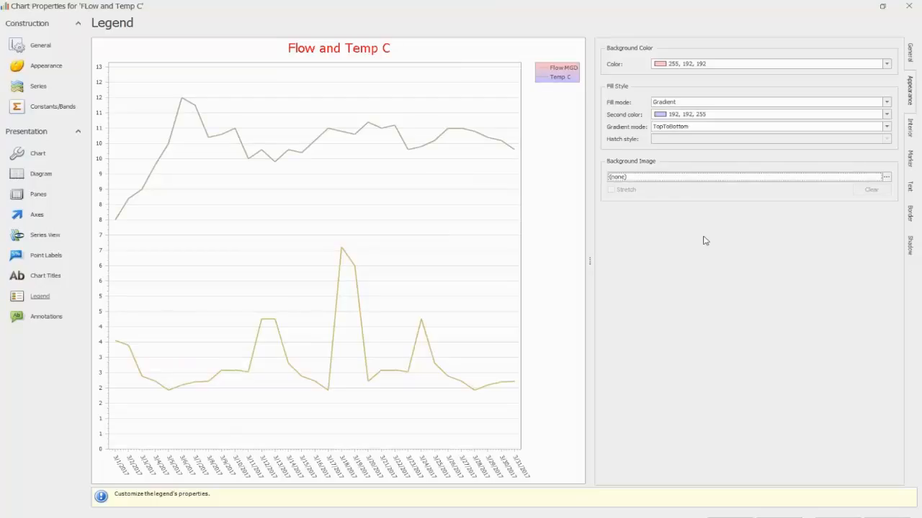
{"action": "left_click", "coordinate": [837, 517]}
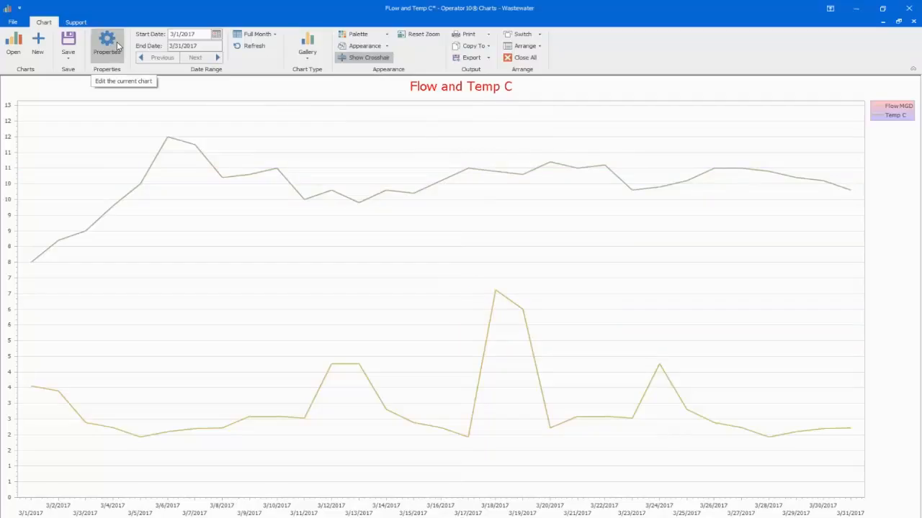
Step: Give the chart a dark appearance and save it under the name FLow and Temp C
{"action": "left_click", "coordinate": [358, 45]}
{"action": "left_click", "coordinate": [363, 104]}
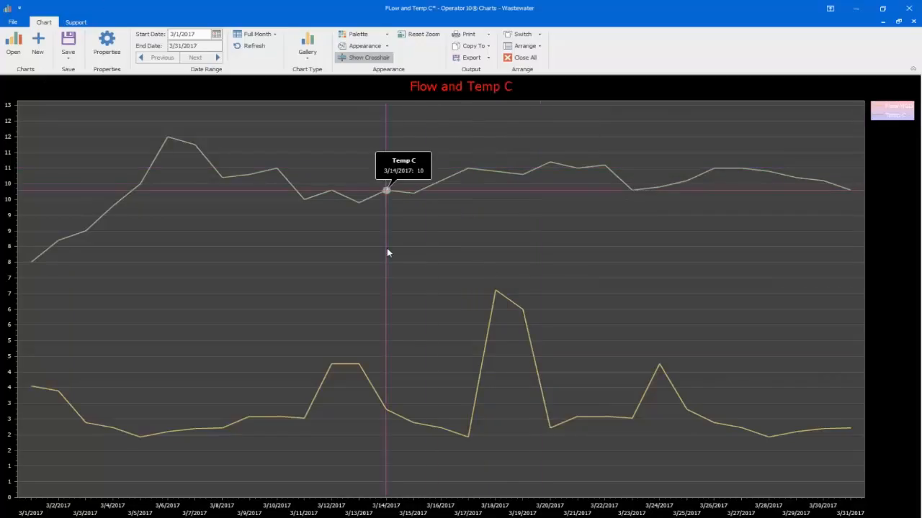
{"action": "left_click", "coordinate": [68, 52]}
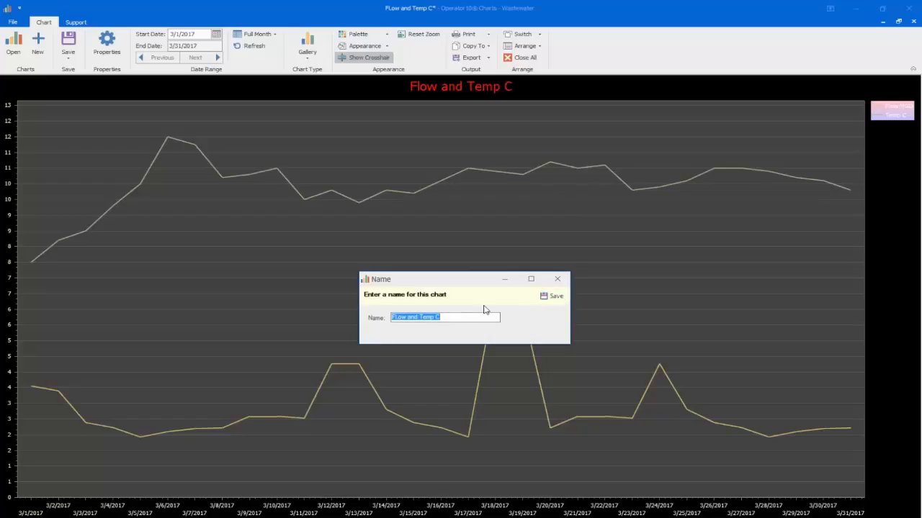
{"action": "left_click", "coordinate": [552, 297]}
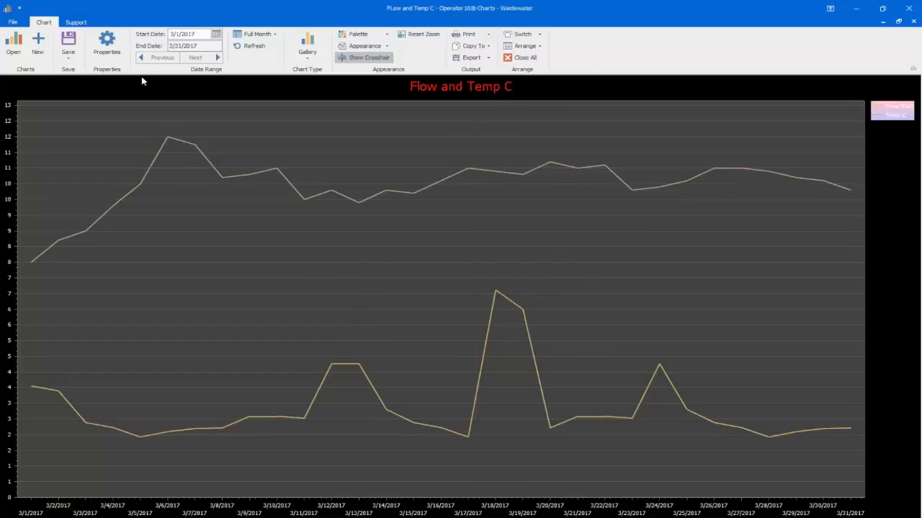
Step: Start a new chart and set its display type to Hourly
{"action": "left_click", "coordinate": [39, 46]}
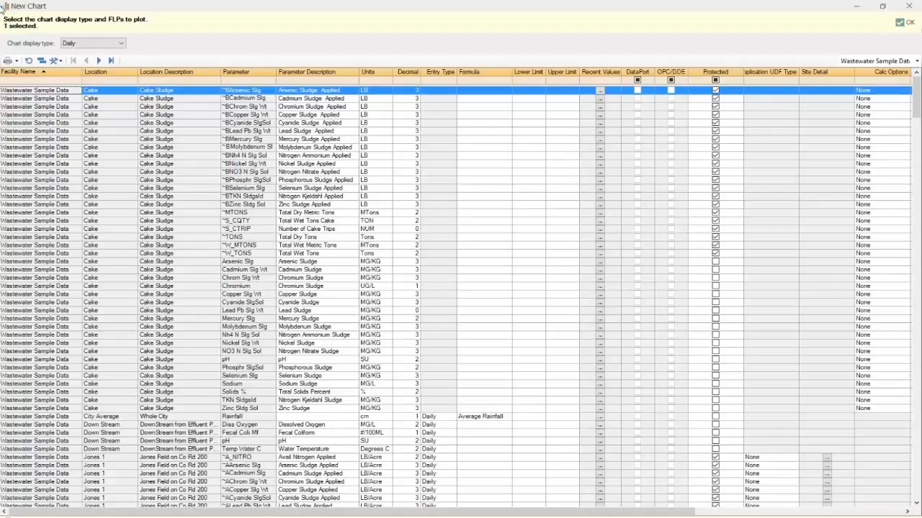
{"action": "left_click", "coordinate": [119, 44]}
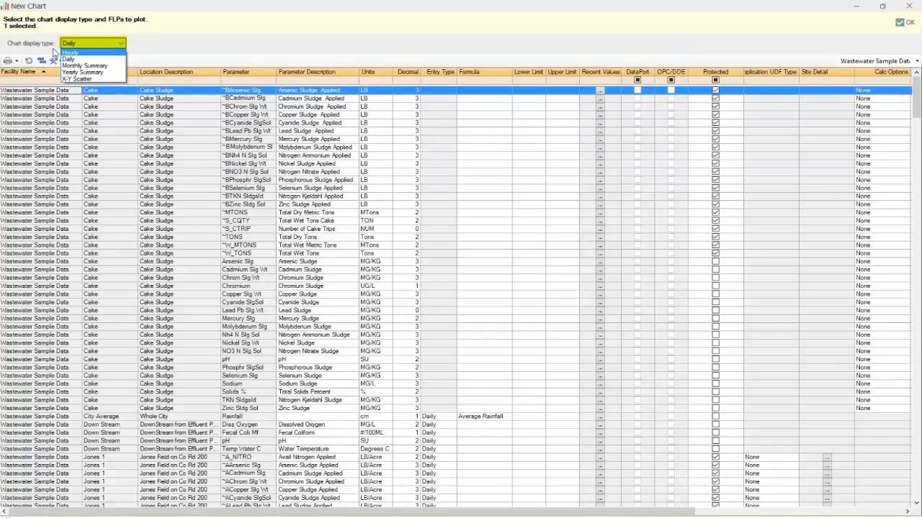
{"action": "left_click", "coordinate": [82, 53]}
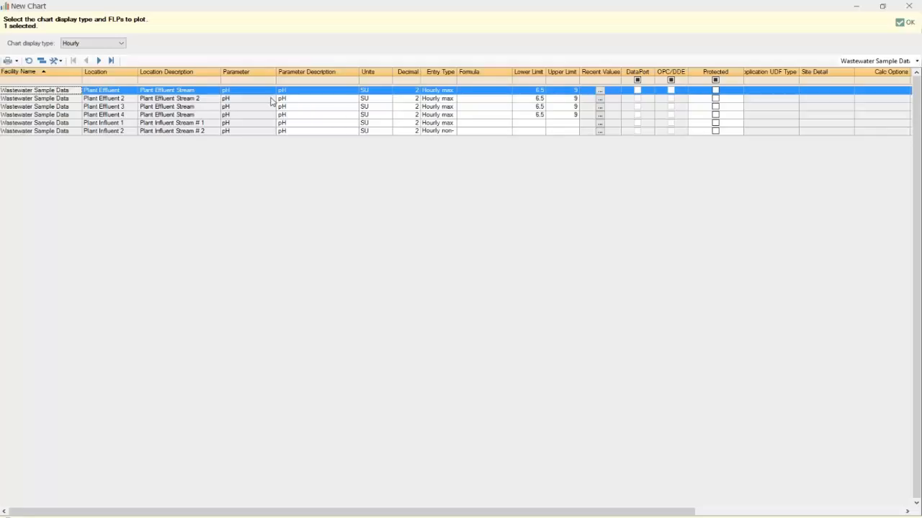
Step: Set the facility filter to all and create the chart from the Plant Effluent pH parameter
{"action": "left_click", "coordinate": [916, 62]}
{"action": "left_click", "coordinate": [885, 74]}
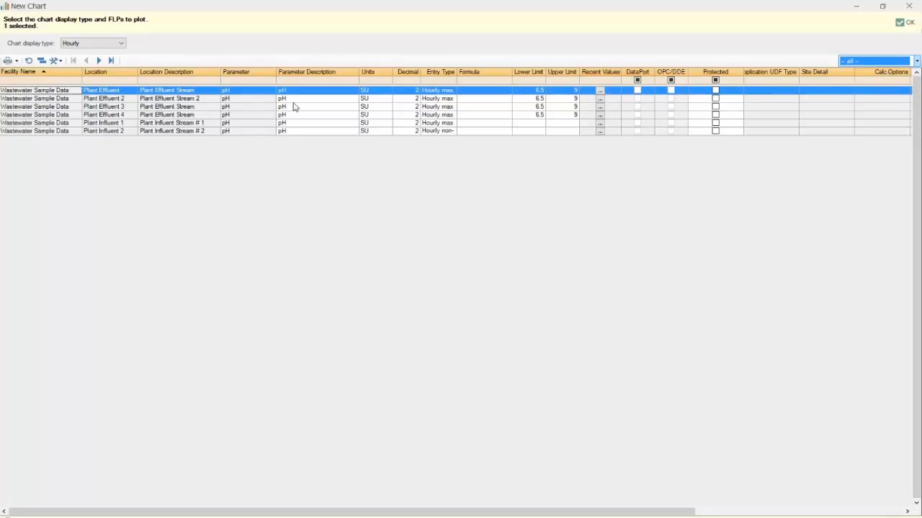
{"action": "left_click", "coordinate": [917, 62]}
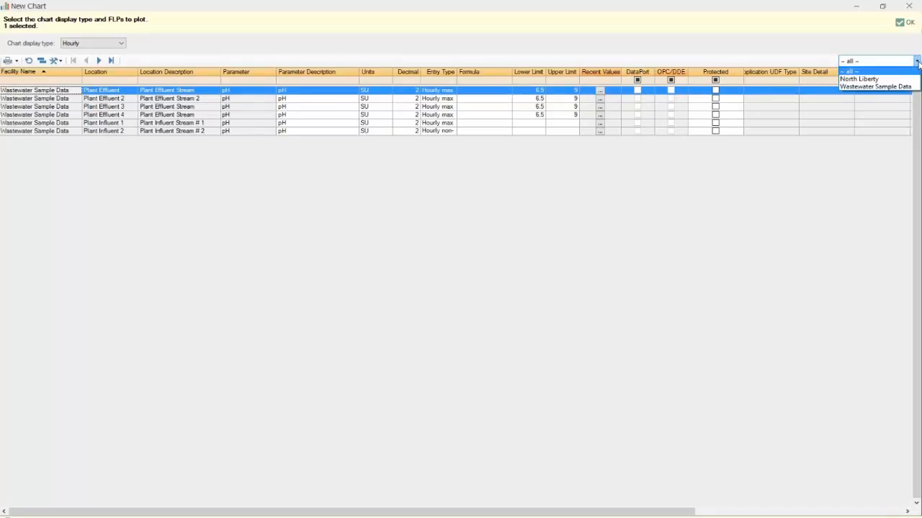
{"action": "left_click", "coordinate": [918, 62]}
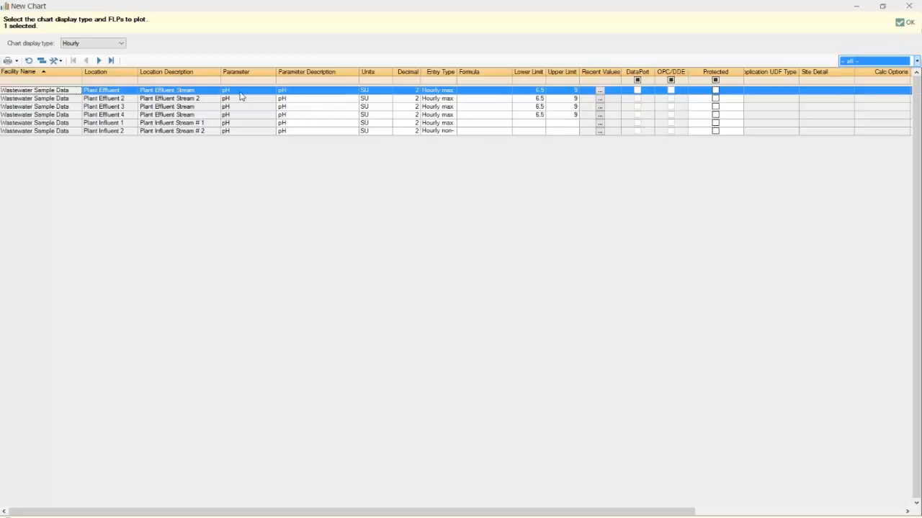
{"action": "left_click", "coordinate": [905, 22]}
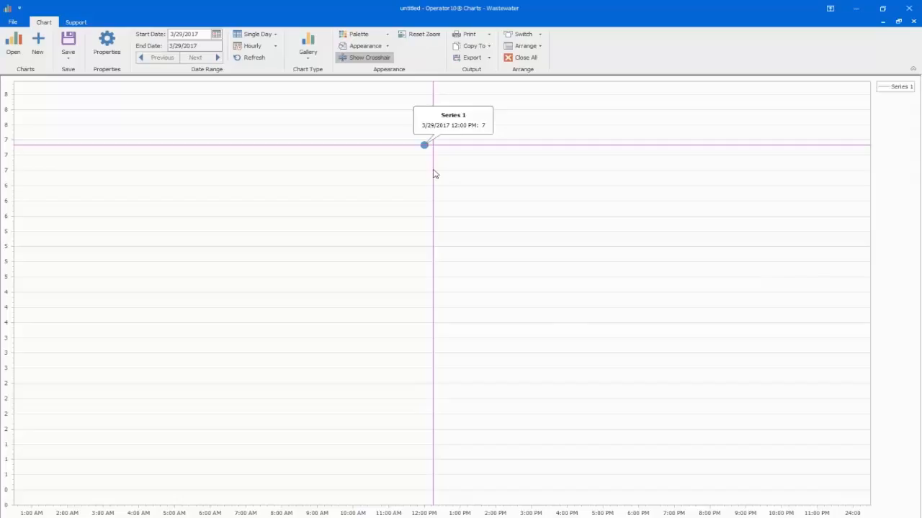
Step: Change the hourly pH chart to the first Point chart type and inspect the values of its points
{"action": "left_click", "coordinate": [308, 60]}
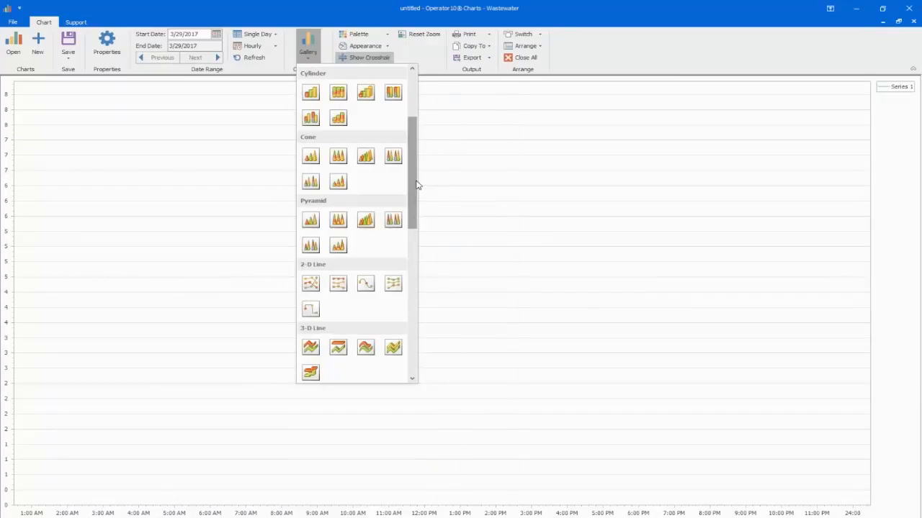
{"action": "left_click_drag", "start_coordinate": [413, 190], "coordinate": [426, 327]}
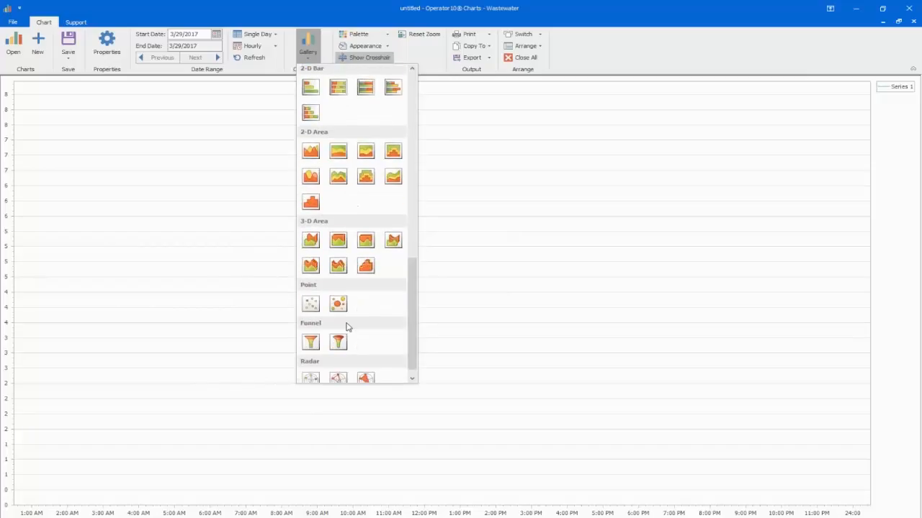
{"action": "left_click", "coordinate": [310, 306]}
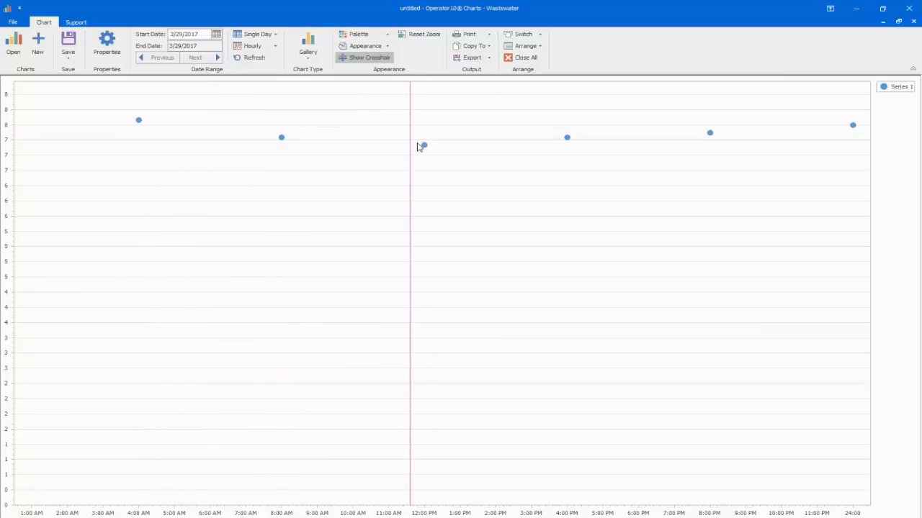
{"action": "mouse_move", "coordinate": [429, 152]}
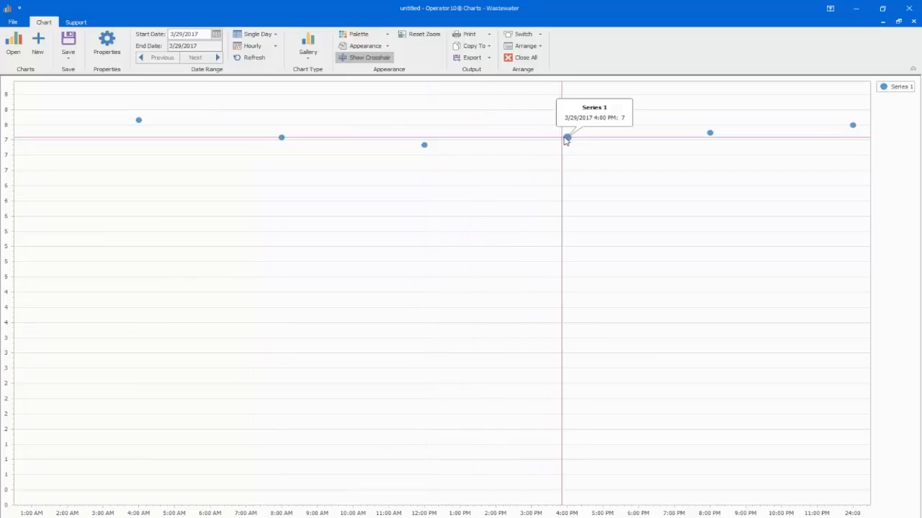
{"action": "mouse_move", "coordinate": [710, 136]}
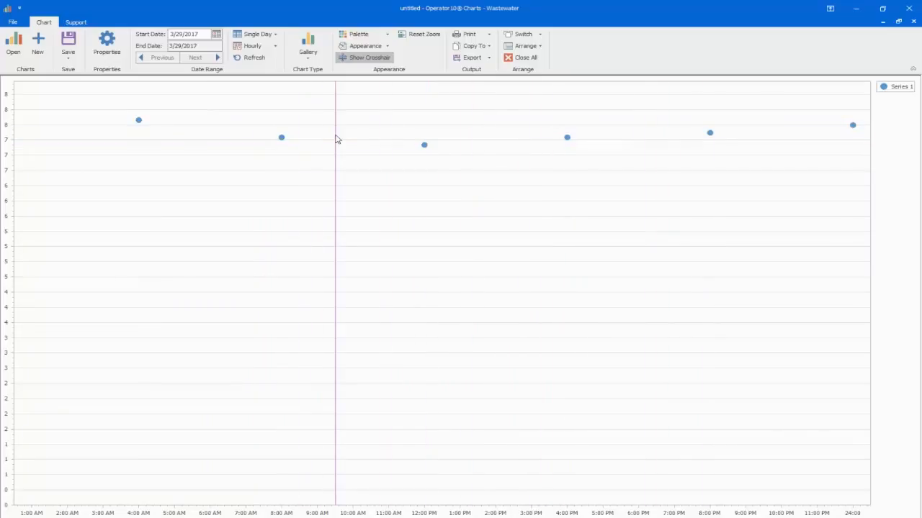
Step: Change the hourly pH chart from points to the first 2-D Column type
{"action": "left_click", "coordinate": [307, 57]}
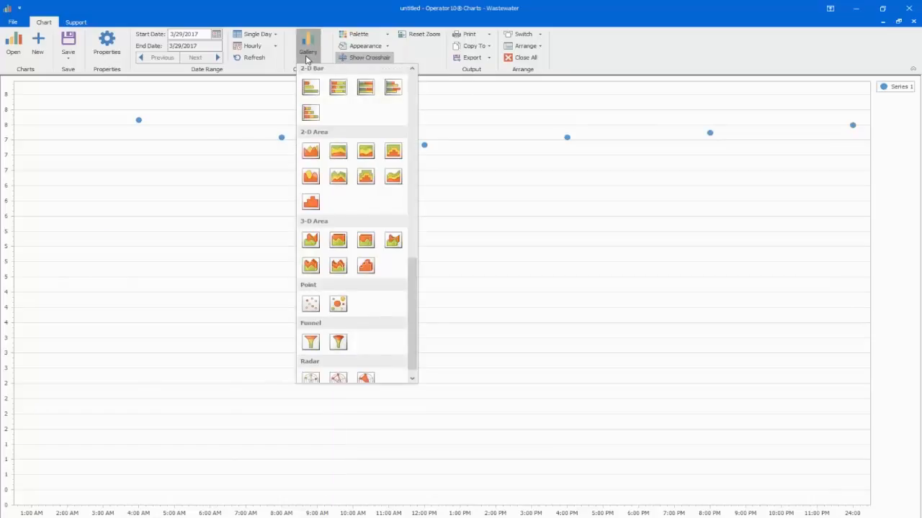
{"action": "left_click_drag", "start_coordinate": [415, 281], "coordinate": [419, 81]}
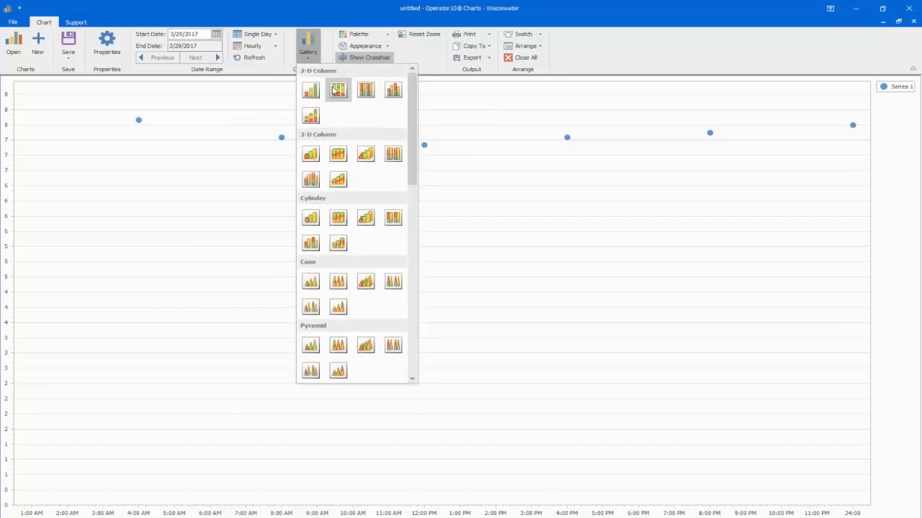
{"action": "left_click", "coordinate": [311, 89]}
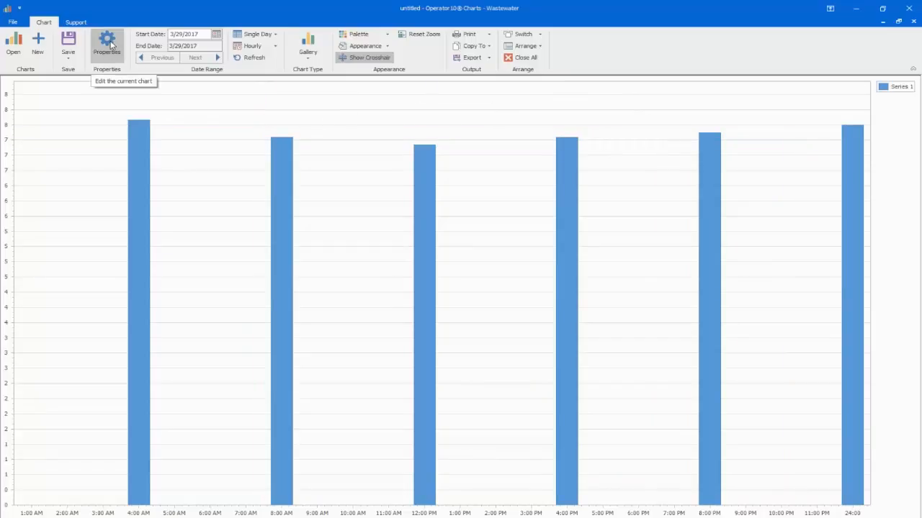
Step: Switch the hourly pH chart to the first 2-D Line type
{"action": "left_click", "coordinate": [308, 46]}
{"action": "left_click_drag", "start_coordinate": [414, 144], "coordinate": [422, 200]}
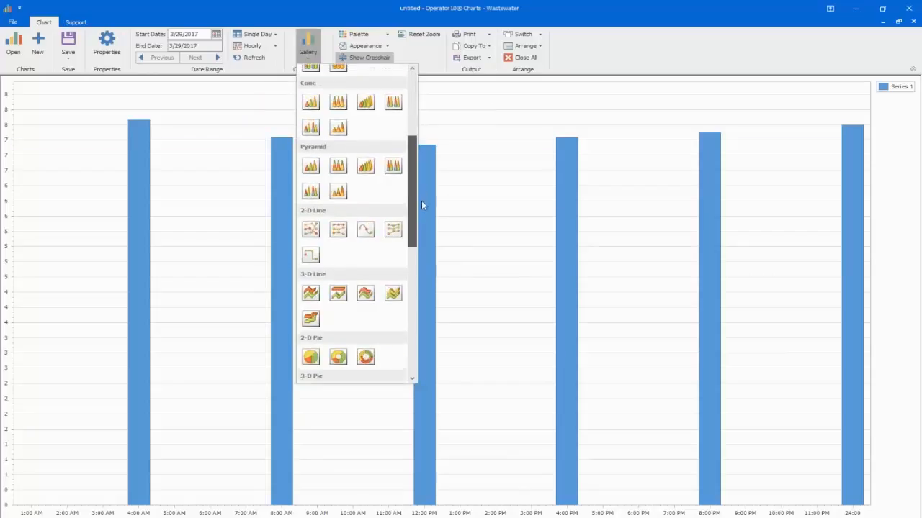
{"action": "left_click", "coordinate": [315, 223]}
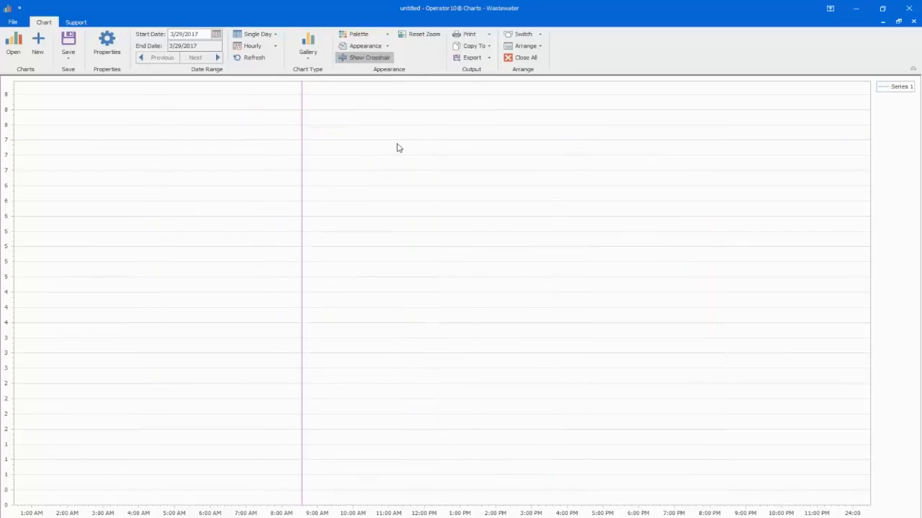
Step: Enable undated values in the chart's general properties, set their number to 8, and apply the change
{"action": "left_click", "coordinate": [105, 46]}
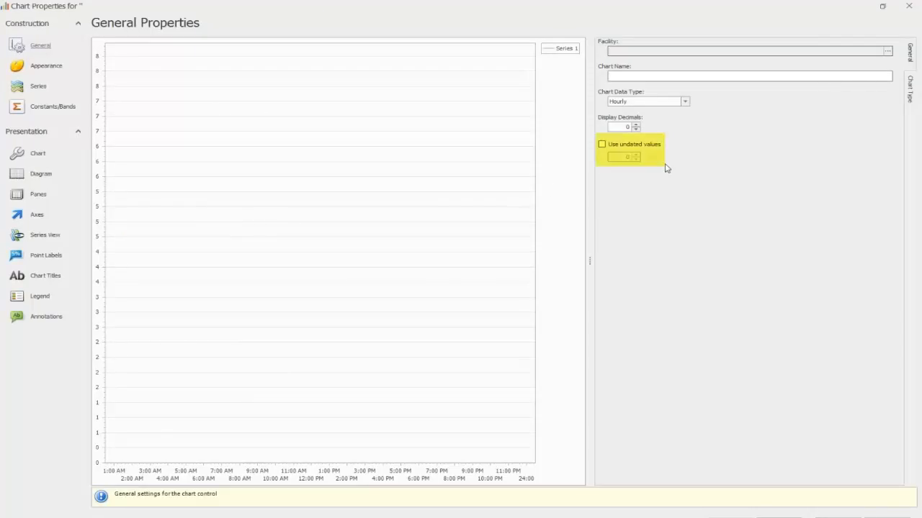
{"action": "left_click", "coordinate": [602, 144]}
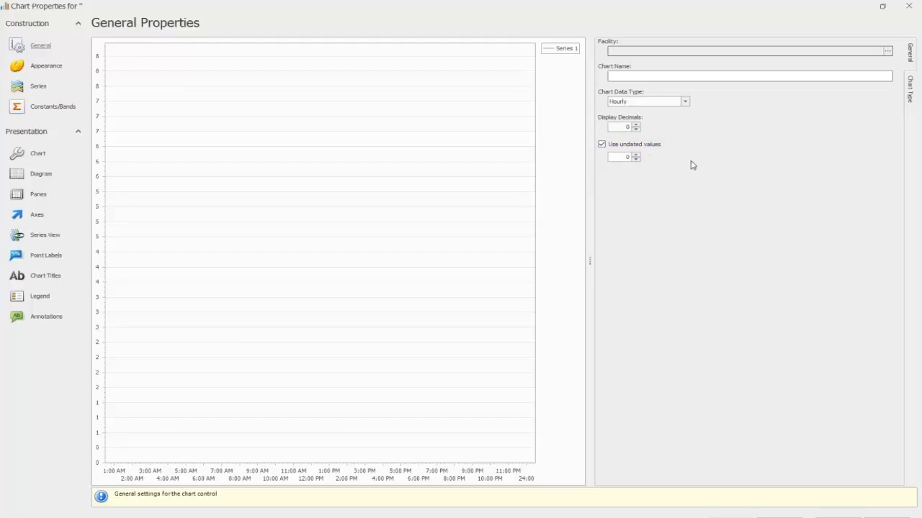
{"action": "left_click", "coordinate": [635, 156]}
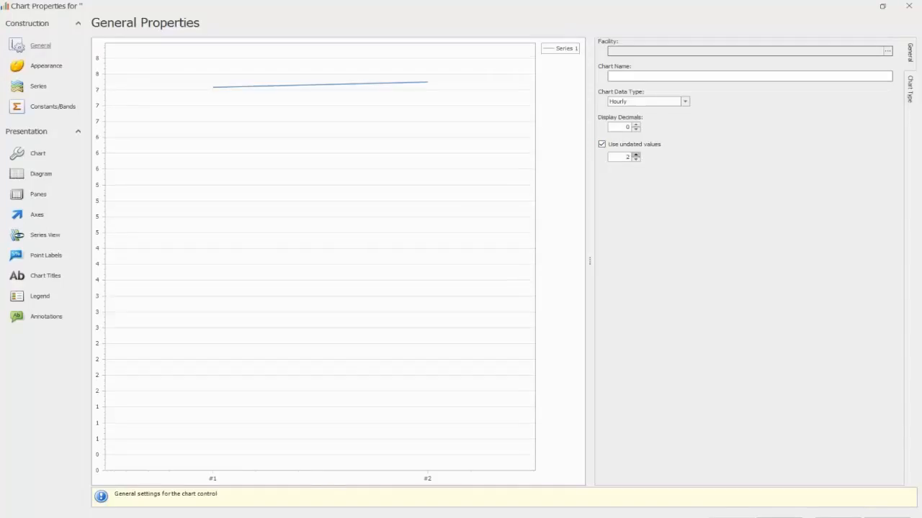
{"action": "left_click", "coordinate": [635, 154]}
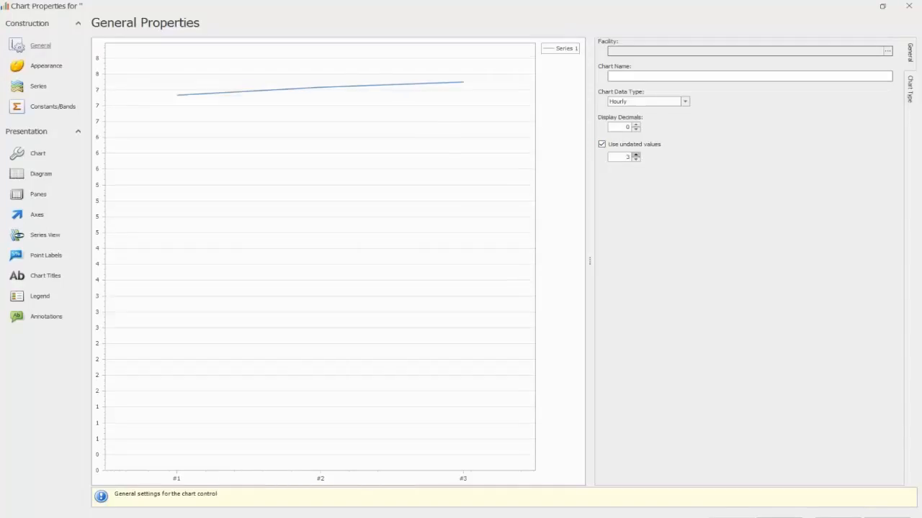
{"action": "left_click", "coordinate": [635, 154]}
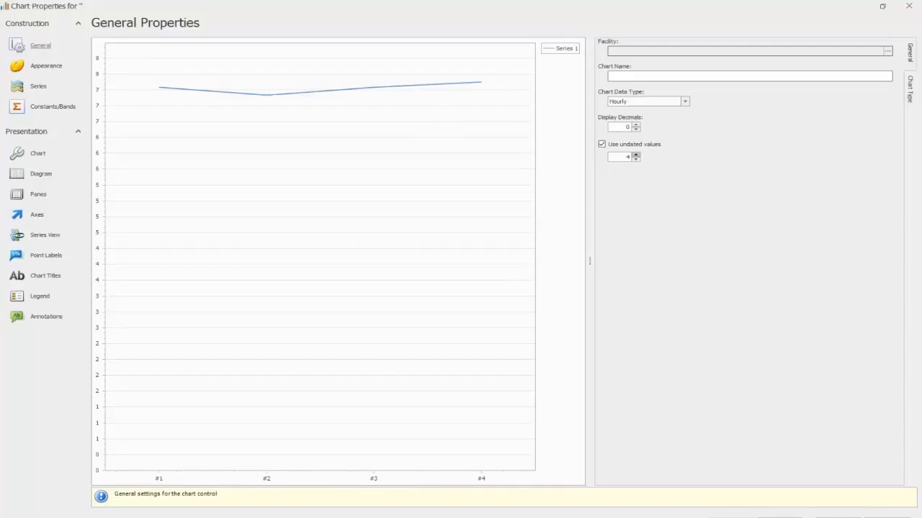
{"action": "left_click", "coordinate": [635, 154]}
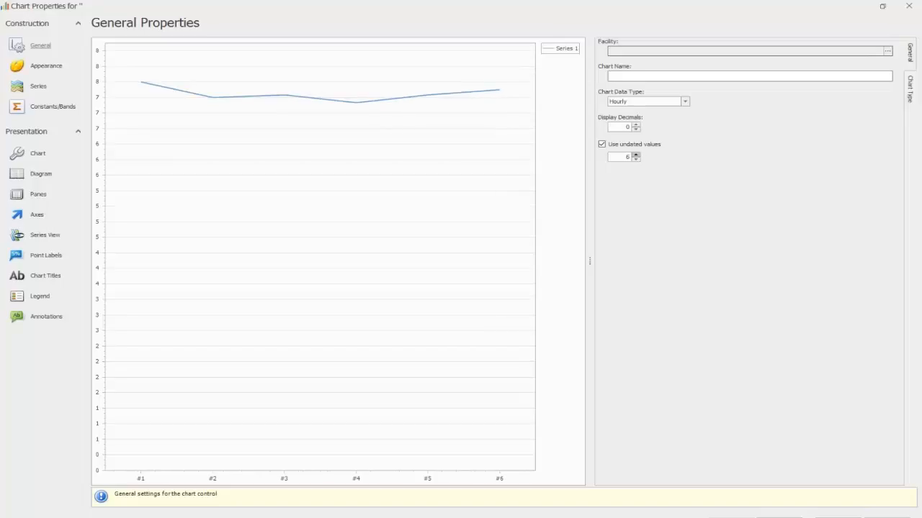
{"action": "left_click", "coordinate": [635, 154]}
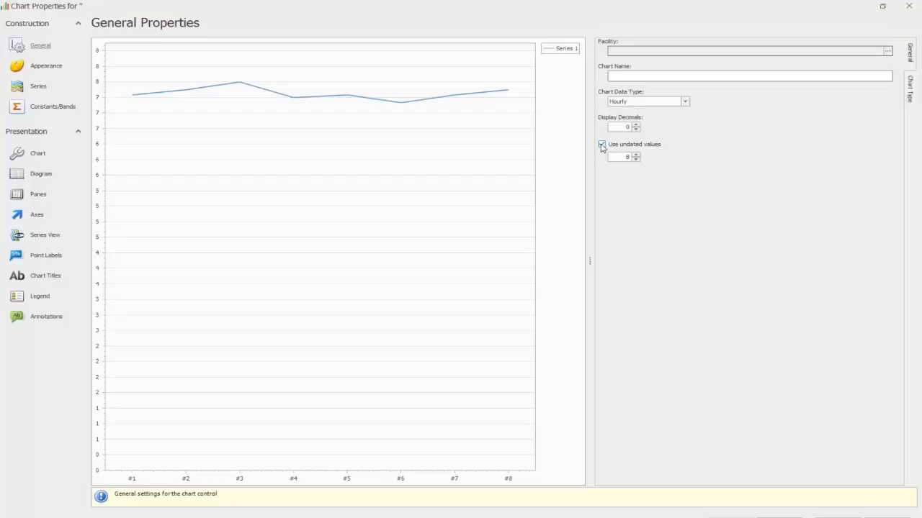
{"action": "left_click", "coordinate": [838, 517]}
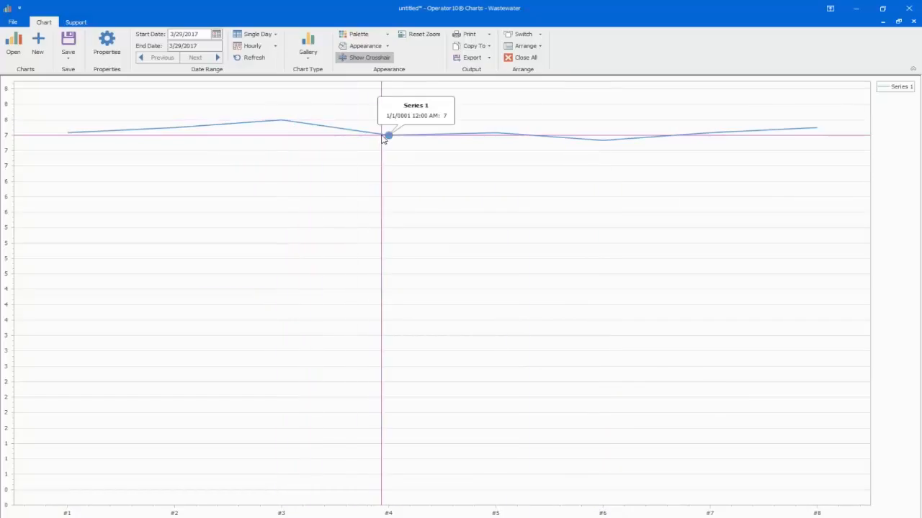
Step: Turn off the use of undated values in the chart's general properties and apply the change
{"action": "left_click", "coordinate": [107, 43]}
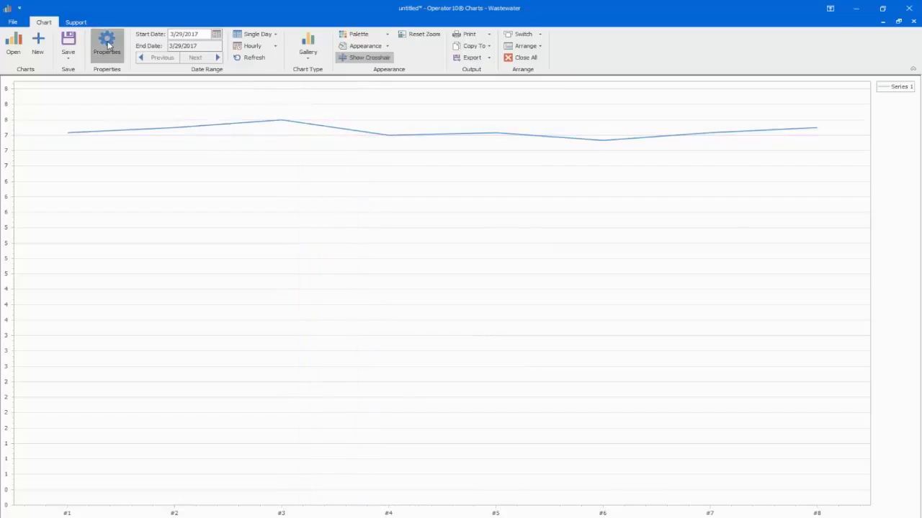
{"action": "left_click", "coordinate": [602, 144]}
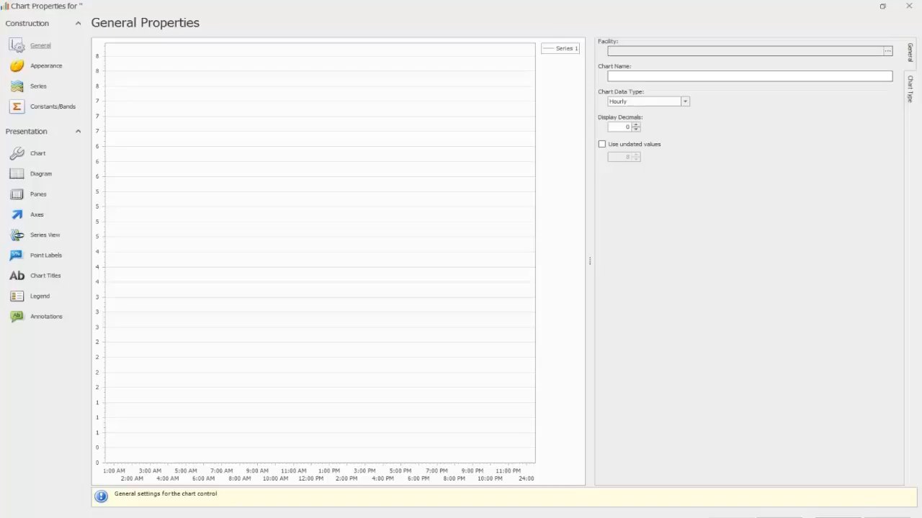
{"action": "left_click", "coordinate": [838, 517]}
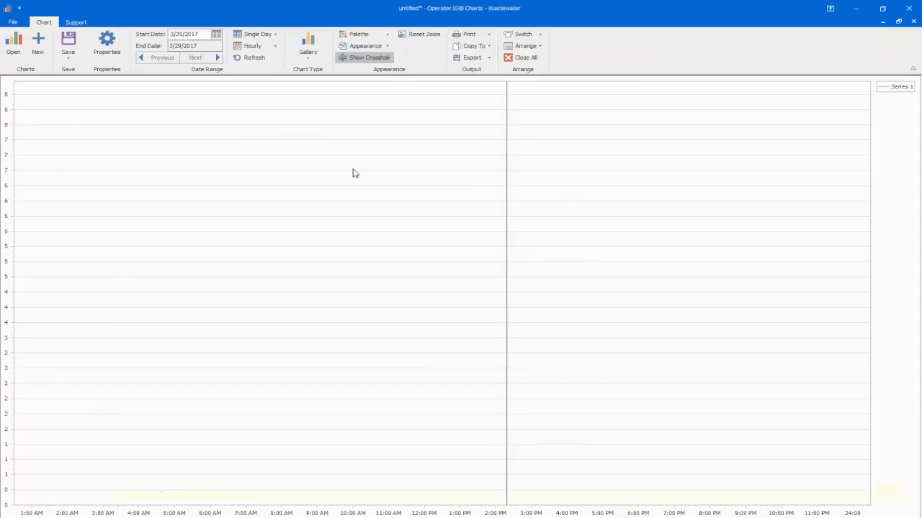
Step: Display the hourly pH data as a 2-D Column chart, using the first type in that group
{"action": "left_click", "coordinate": [308, 48]}
{"action": "left_click_drag", "start_coordinate": [413, 200], "coordinate": [408, 119]}
{"action": "left_click", "coordinate": [311, 90]}
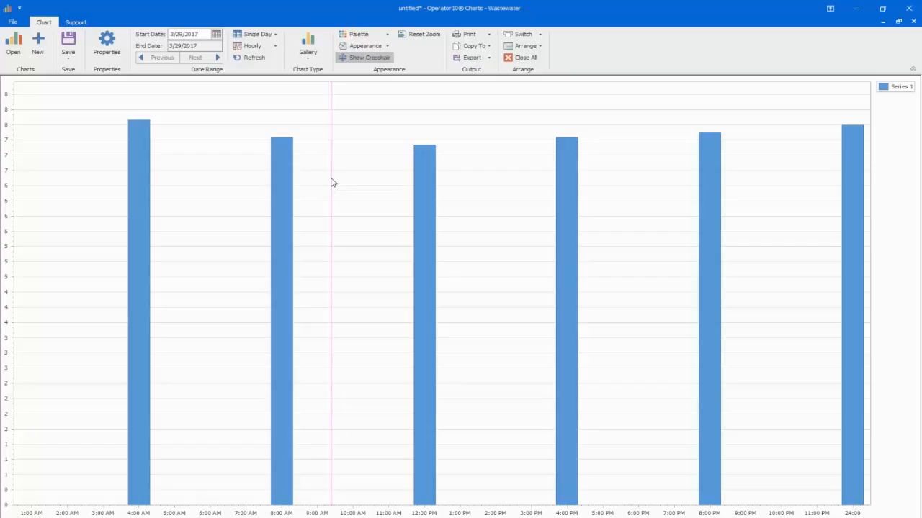
Step: Open the axes settings in the hourly pH chart's properties
{"action": "left_click", "coordinate": [113, 41]}
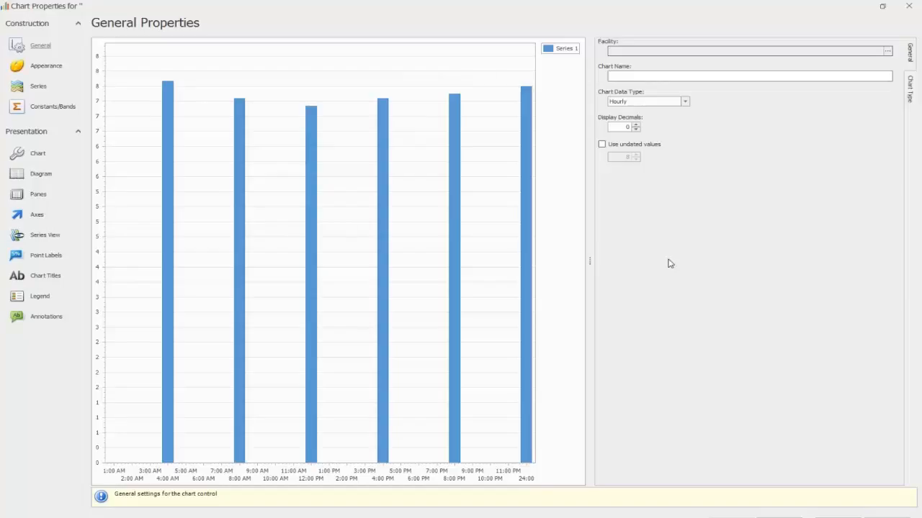
{"action": "left_click", "coordinate": [37, 218]}
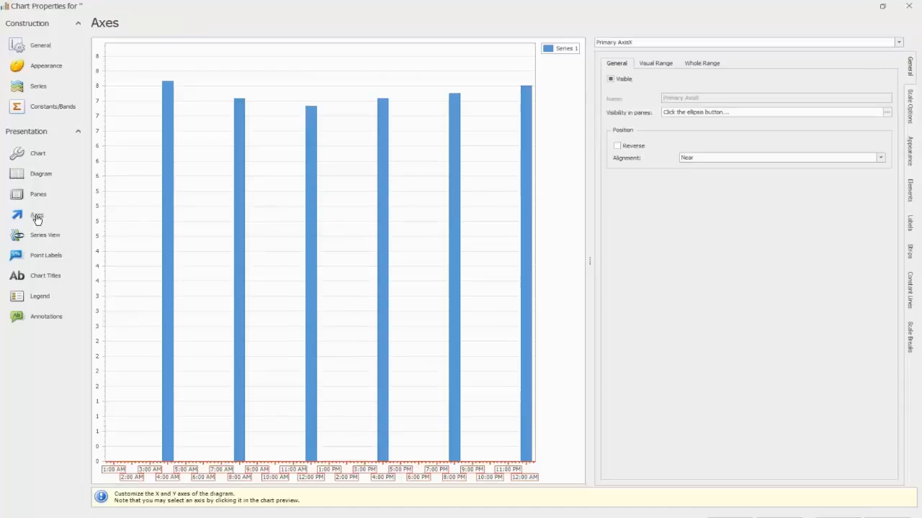
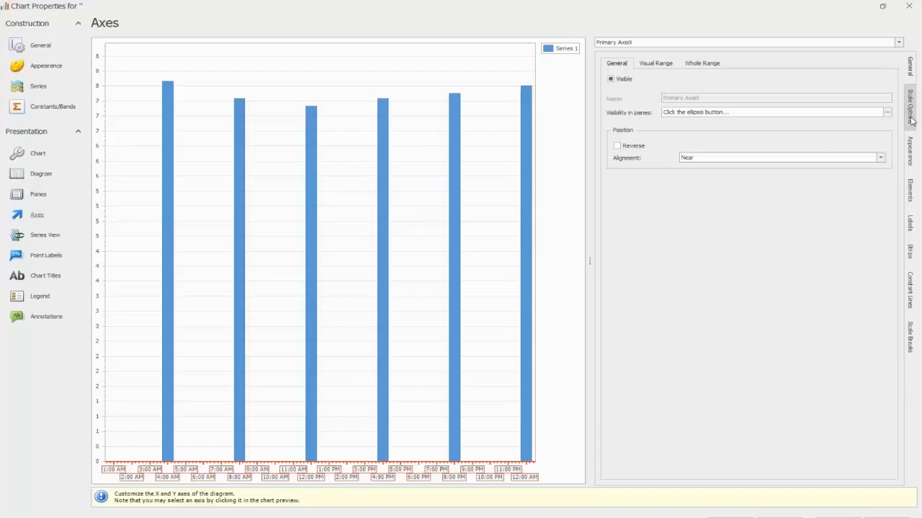
Step: Turn off the automatic grid on the primary Y axis and set its grid spacing to 1
{"action": "left_click", "coordinate": [910, 108]}
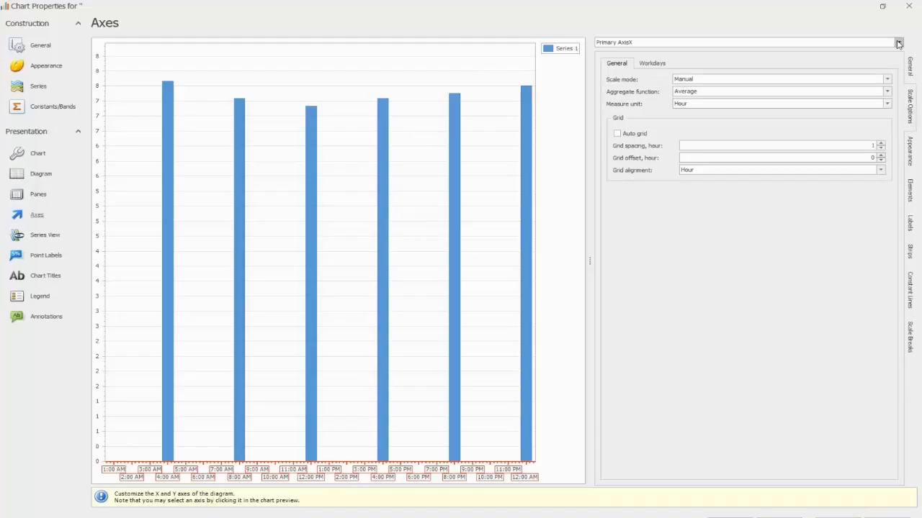
{"action": "left_click", "coordinate": [898, 43]}
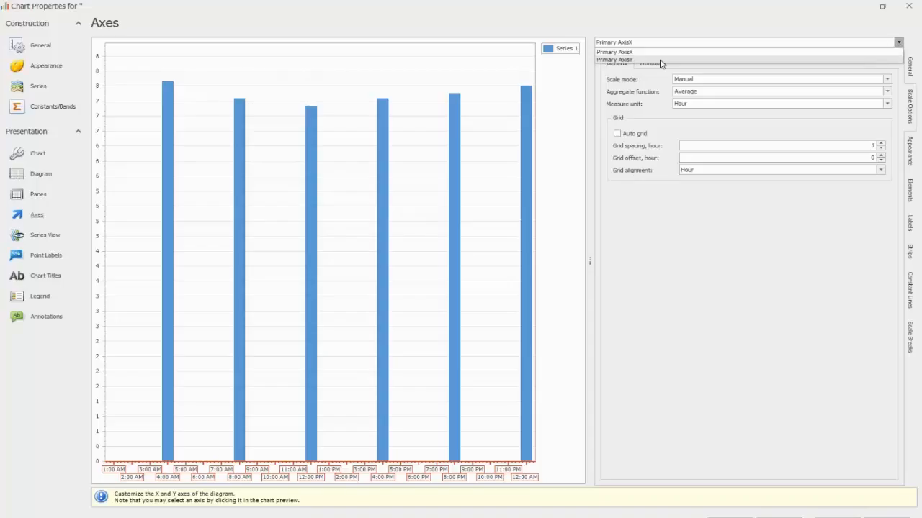
{"action": "left_click", "coordinate": [638, 61]}
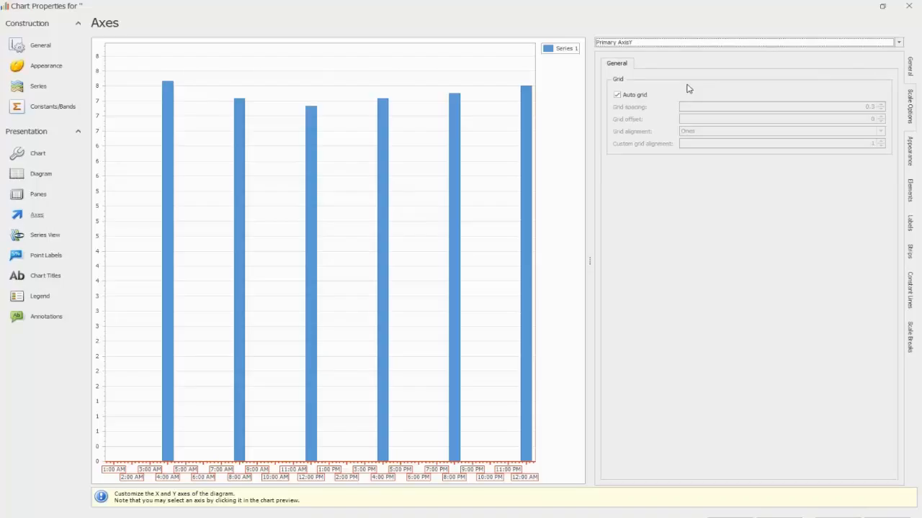
{"action": "left_click", "coordinate": [616, 95]}
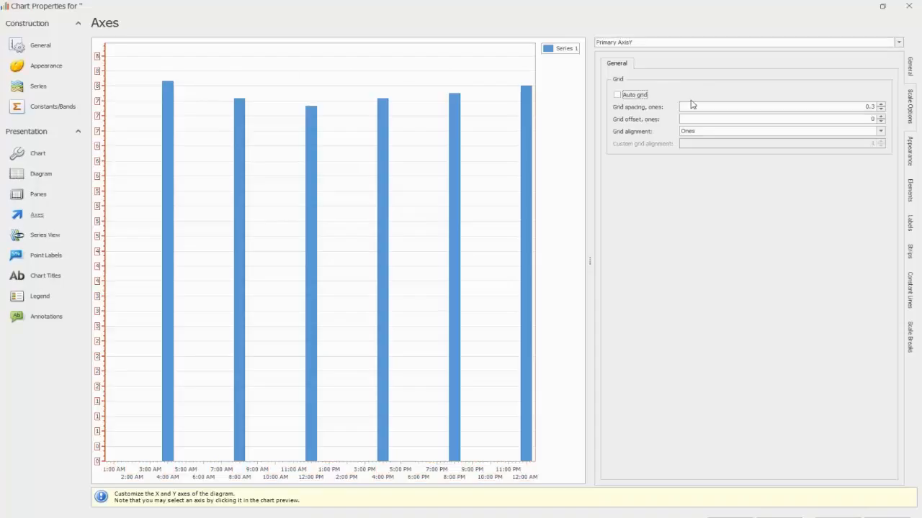
{"action": "left_click", "coordinate": [850, 106]}
{"action": "type", "text": "1."}
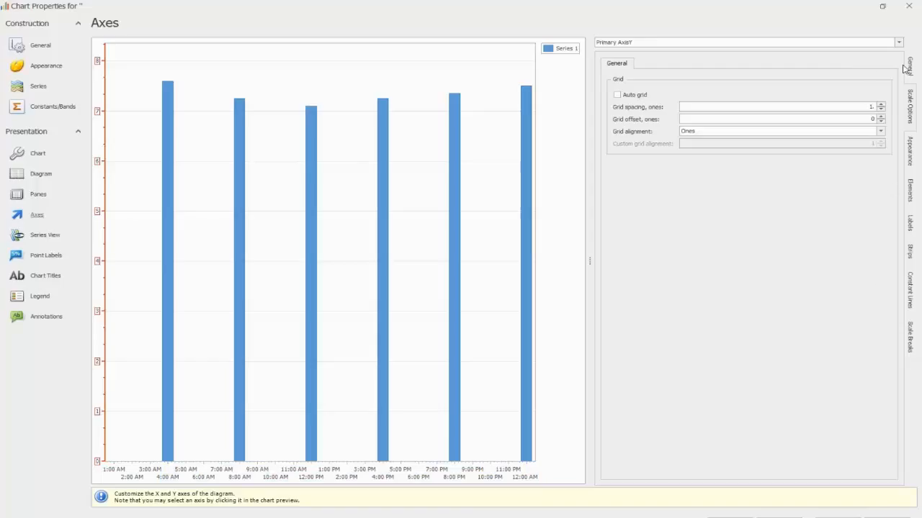
Step: Set the primary X axis's automatic label pattern to the date and time format yyyy-MM-dd HH:mm:ss
{"action": "left_click", "coordinate": [899, 43]}
{"action": "left_click", "coordinate": [793, 53]}
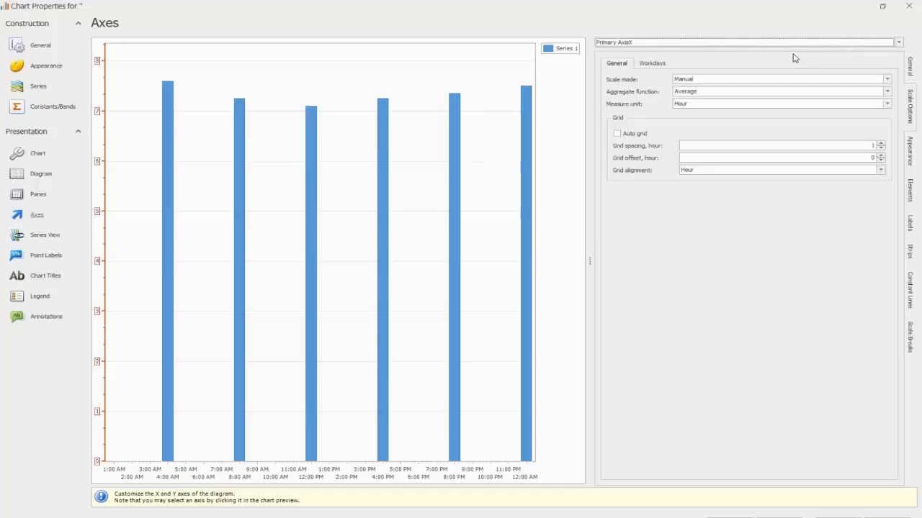
{"action": "left_click", "coordinate": [910, 152]}
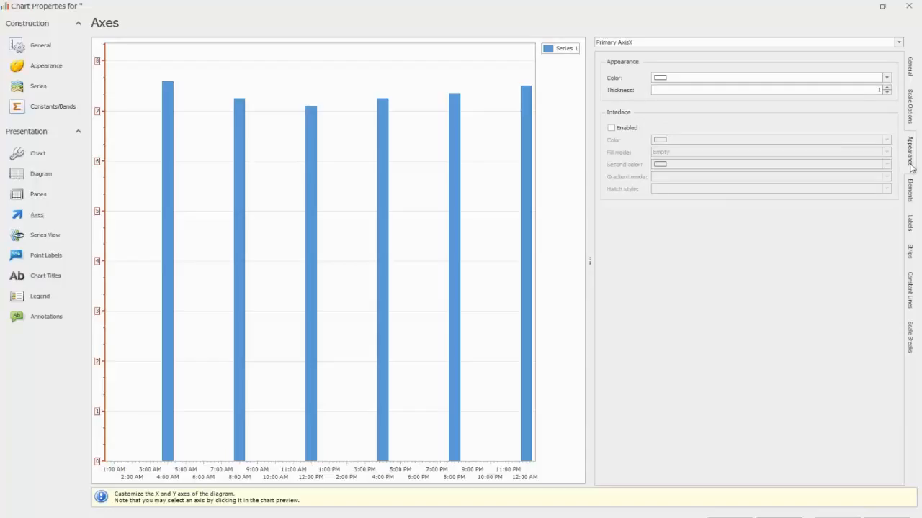
{"action": "left_click", "coordinate": [911, 194]}
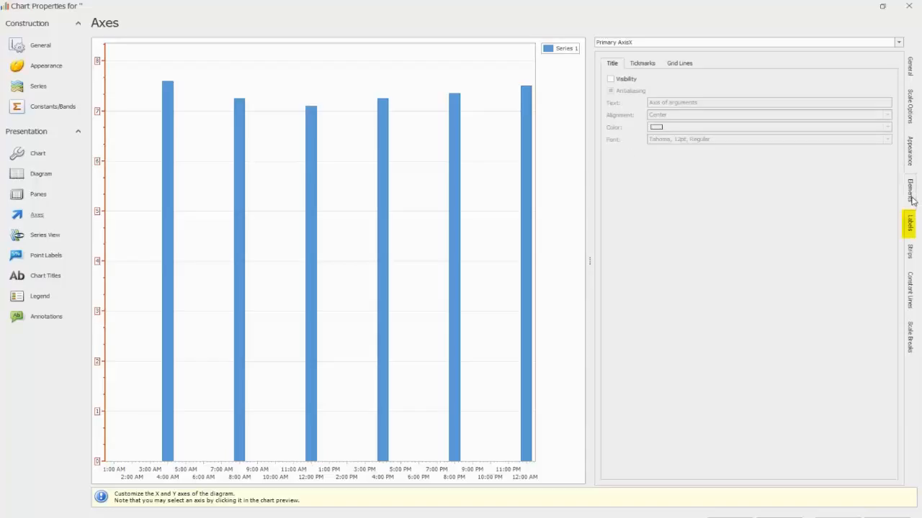
{"action": "left_click", "coordinate": [910, 225]}
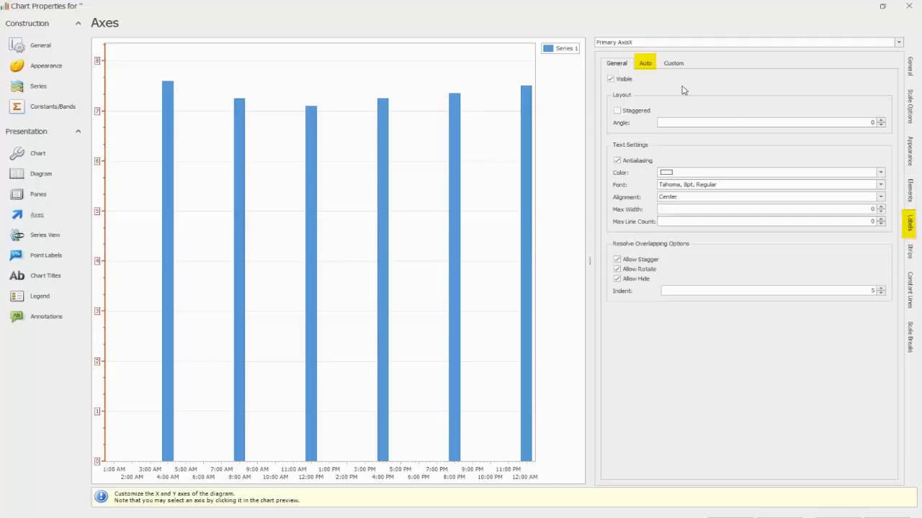
{"action": "left_click", "coordinate": [645, 65]}
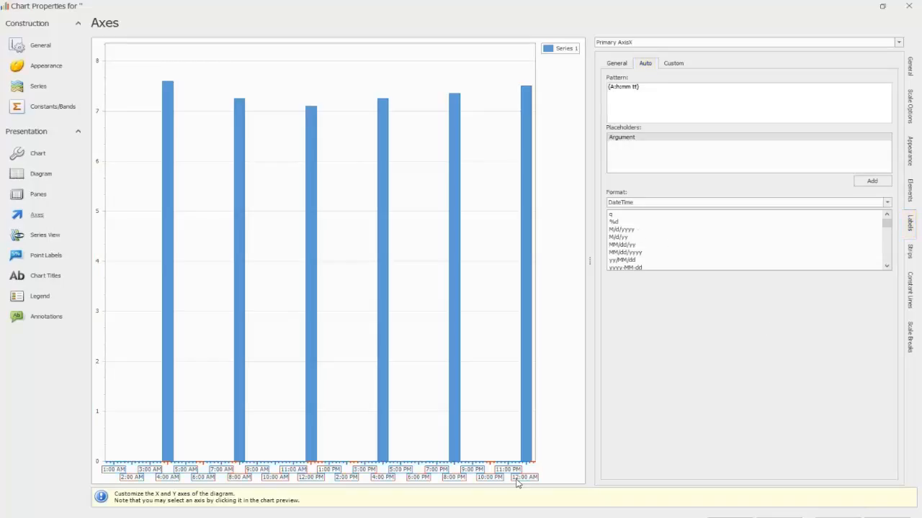
{"action": "scroll", "coordinate": [620, 230], "scroll_direction": "down", "scroll_amount": 5}
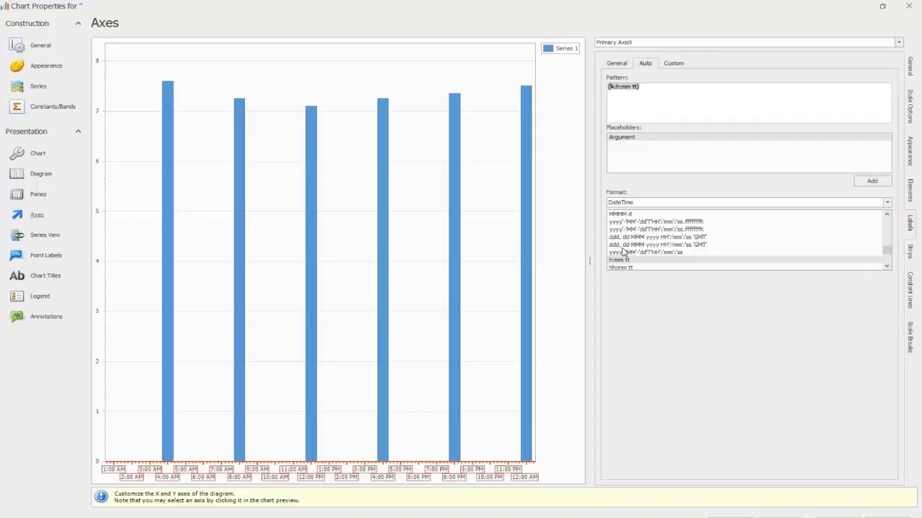
{"action": "scroll", "coordinate": [639, 255], "scroll_direction": "down", "scroll_amount": 1}
{"action": "scroll", "coordinate": [639, 255], "scroll_direction": "down", "scroll_amount": 2}
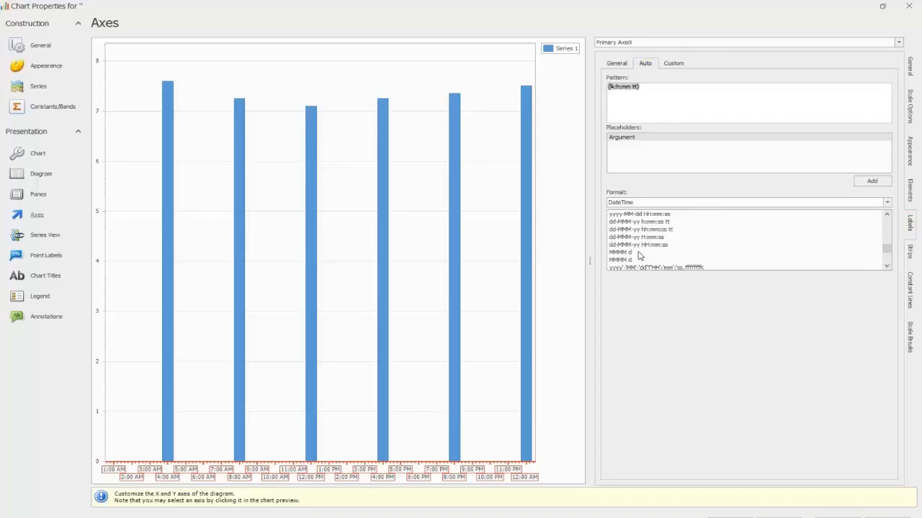
{"action": "left_click", "coordinate": [643, 215]}
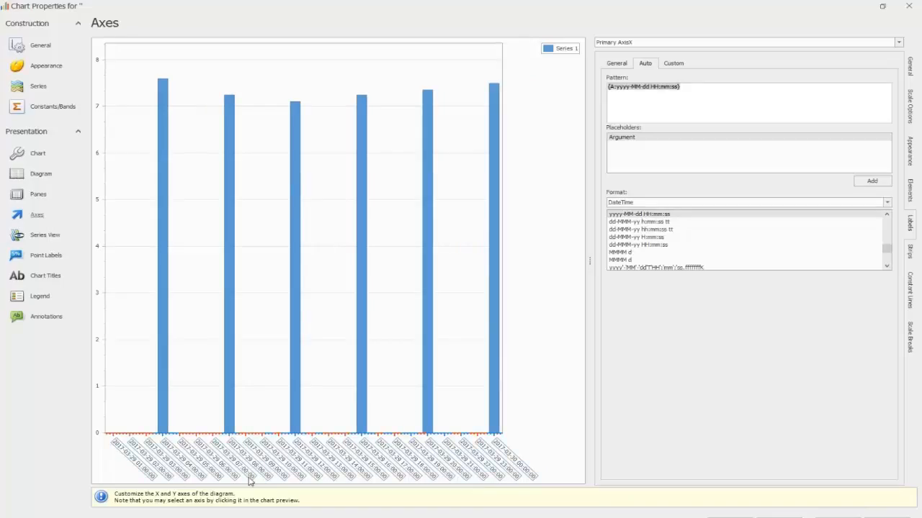
{"action": "left_click", "coordinate": [405, 480]}
Step: Examine the primary Y axis's label format and its visual and whole range settings
{"action": "left_click", "coordinate": [616, 64]}
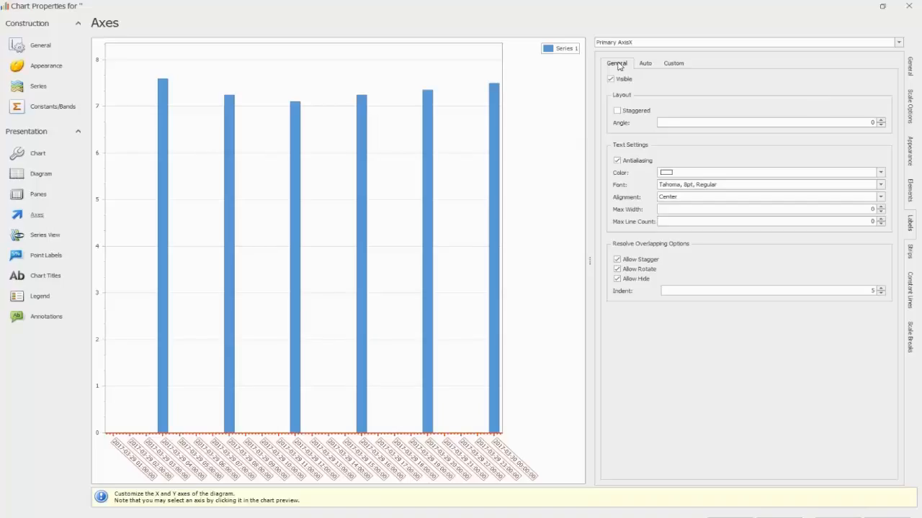
{"action": "left_click", "coordinate": [899, 42]}
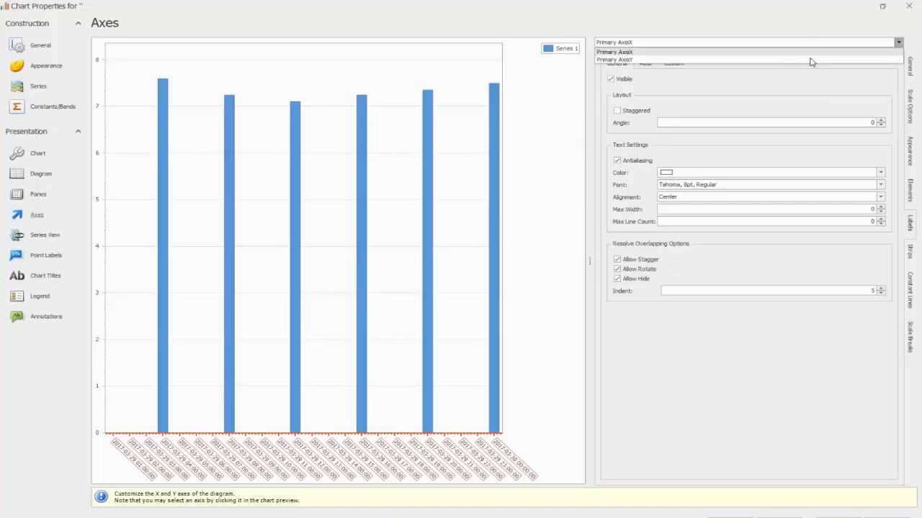
{"action": "left_click", "coordinate": [703, 60]}
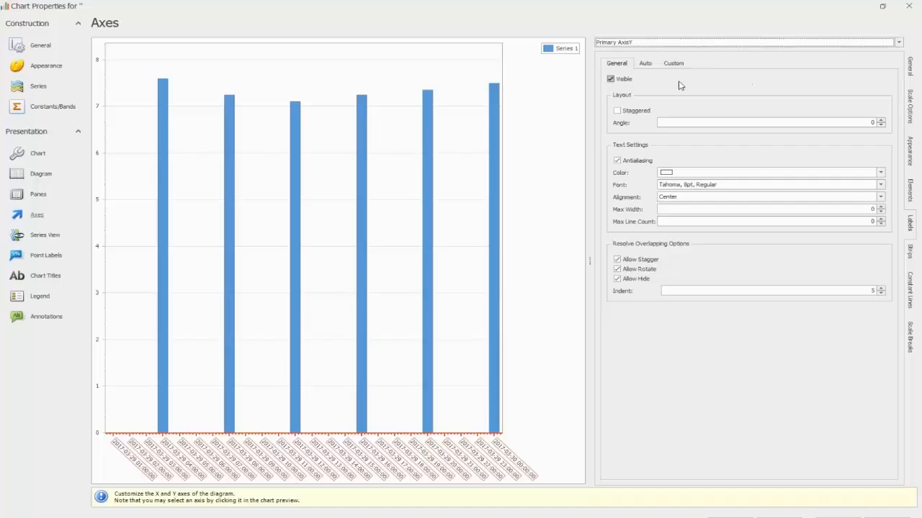
{"action": "left_click", "coordinate": [645, 65]}
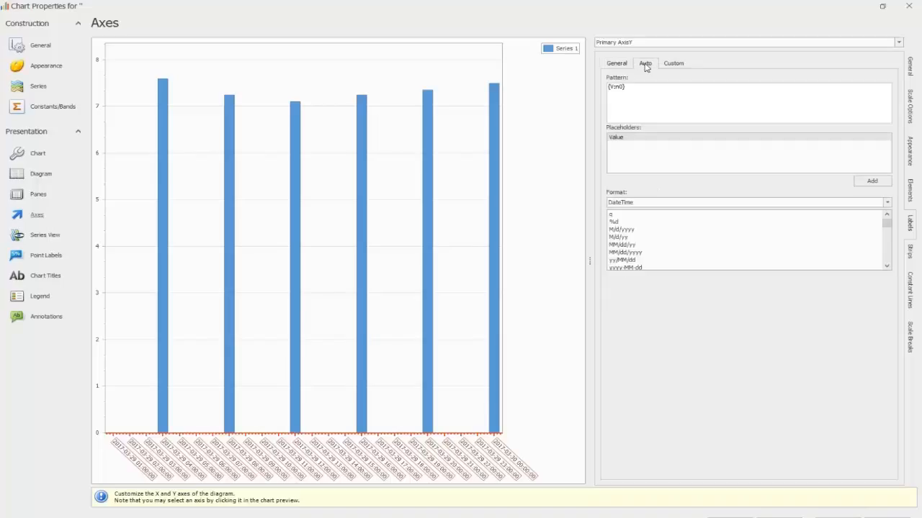
{"action": "left_click", "coordinate": [910, 66]}
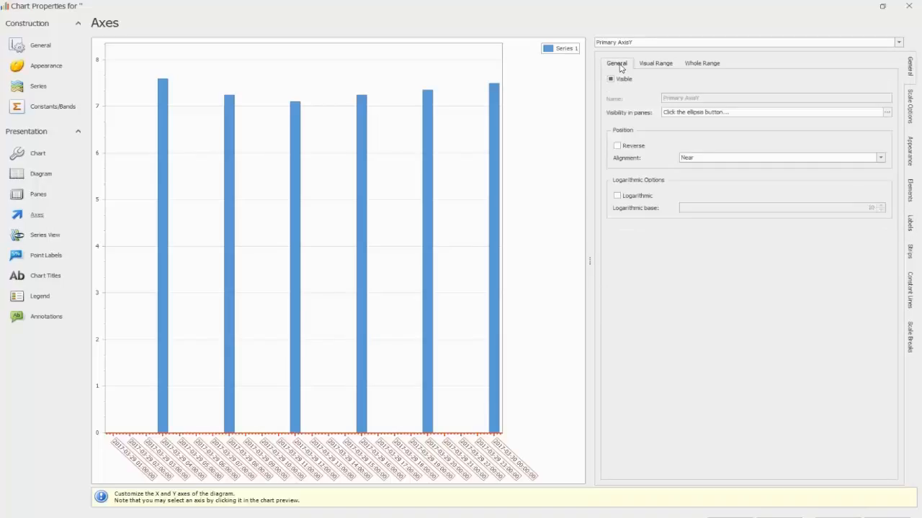
{"action": "left_click", "coordinate": [654, 67]}
{"action": "left_click", "coordinate": [715, 65]}
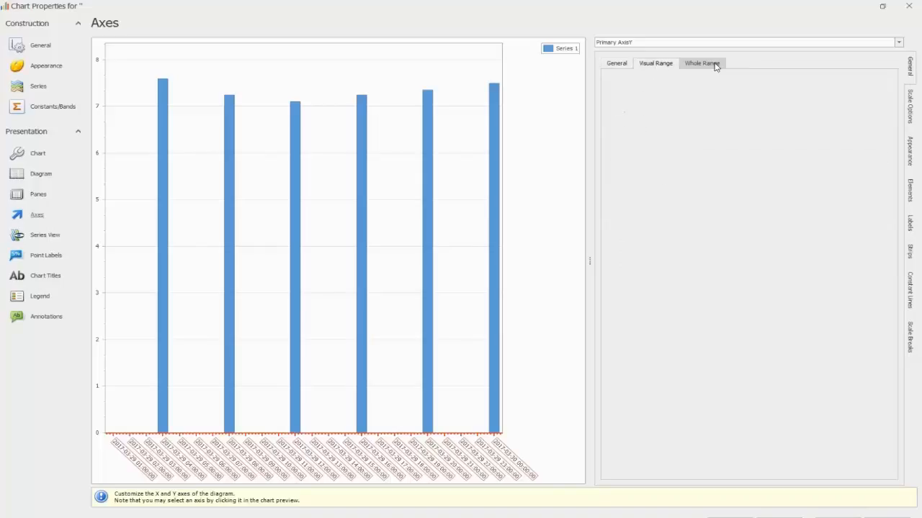
{"action": "left_click", "coordinate": [654, 66]}
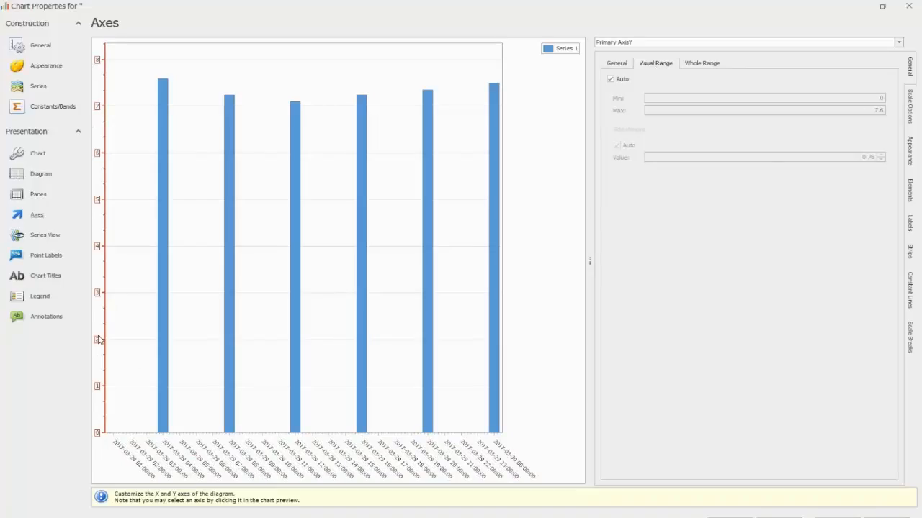
{"action": "left_click", "coordinate": [700, 65]}
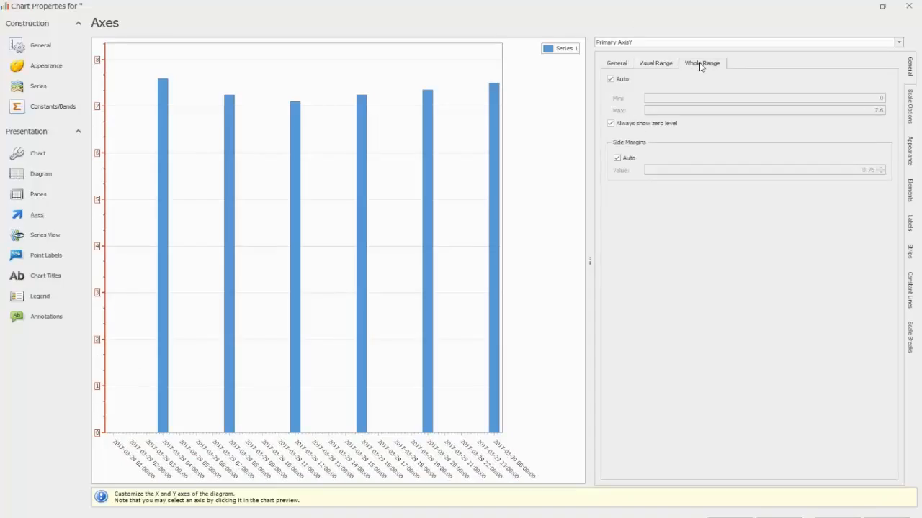
Step: Try a manual whole range with a maximum of 10 on the primary Y axis and return it to automatic
{"action": "left_click", "coordinate": [610, 79]}
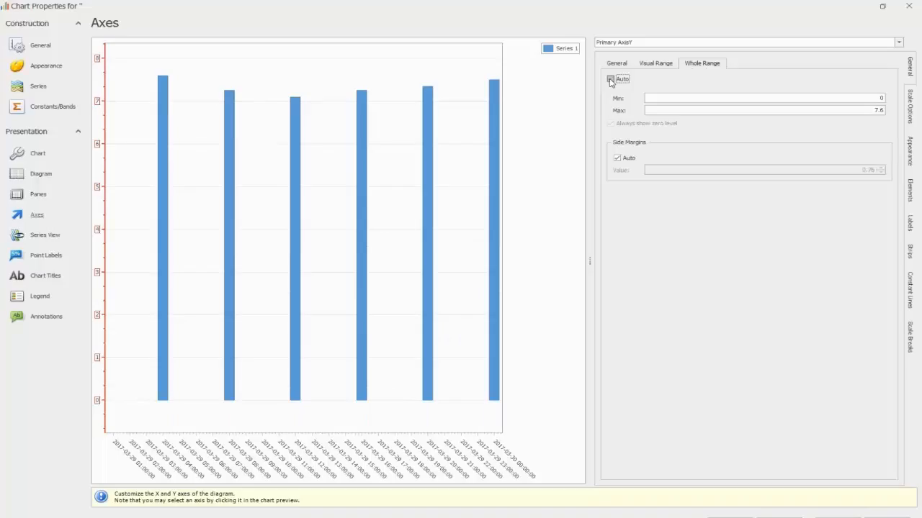
{"action": "left_click", "coordinate": [879, 97]}
{"action": "double_click", "coordinate": [877, 109]}
{"action": "type", "text": "10"}
{"action": "key", "text": "Return"}
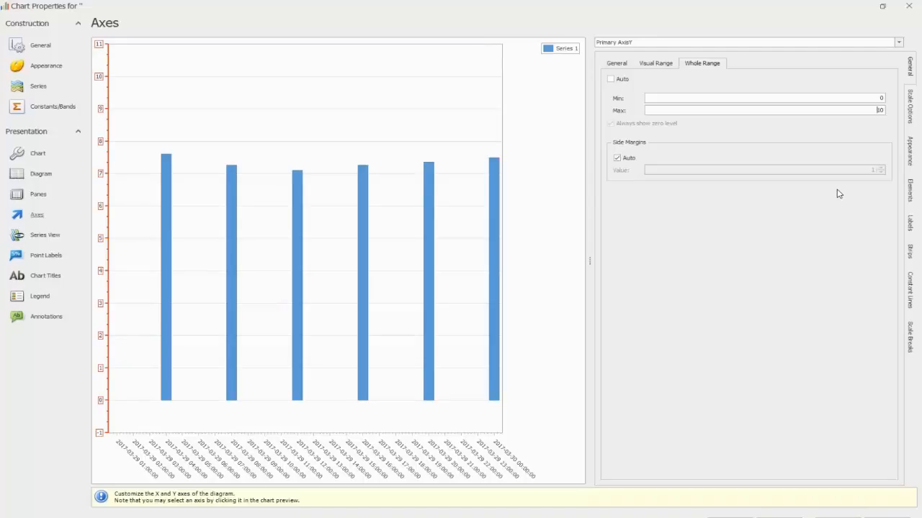
{"action": "left_click", "coordinate": [611, 79]}
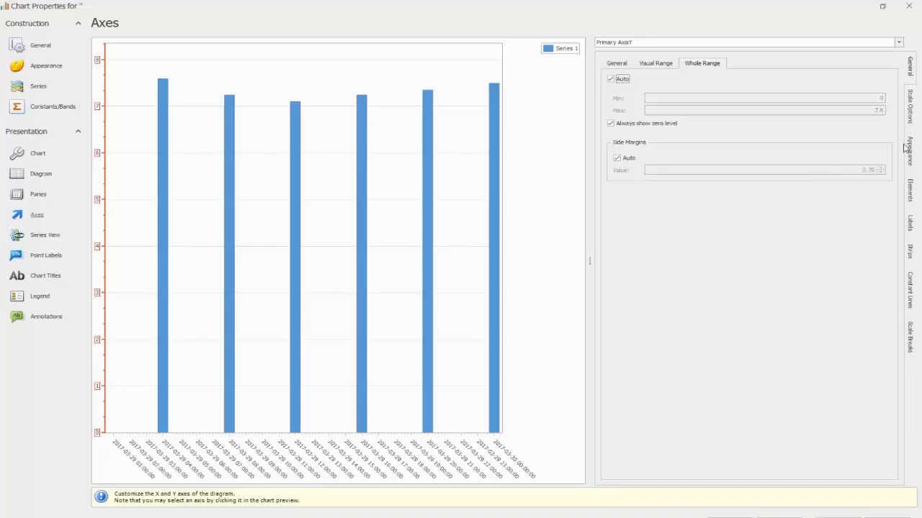
Step: Show a title on the primary Y axis and set its text to "SU"
{"action": "left_click", "coordinate": [912, 193]}
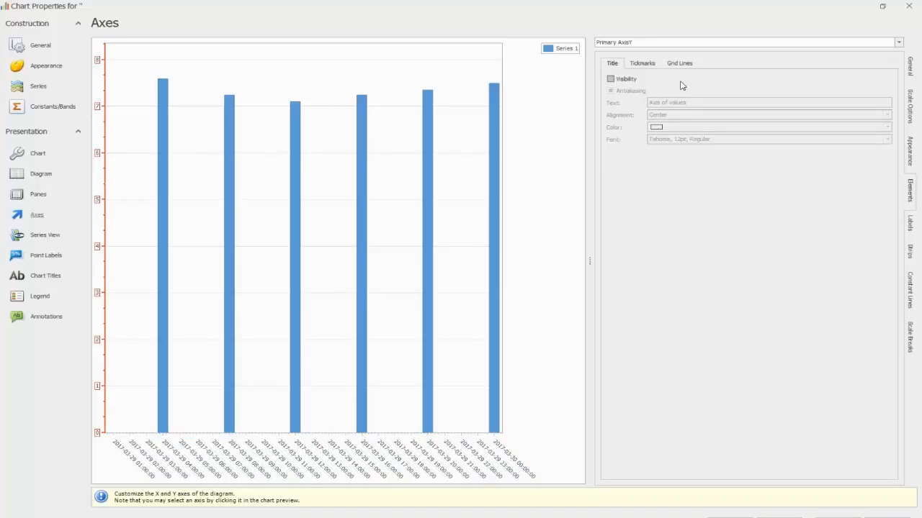
{"action": "left_click", "coordinate": [613, 81]}
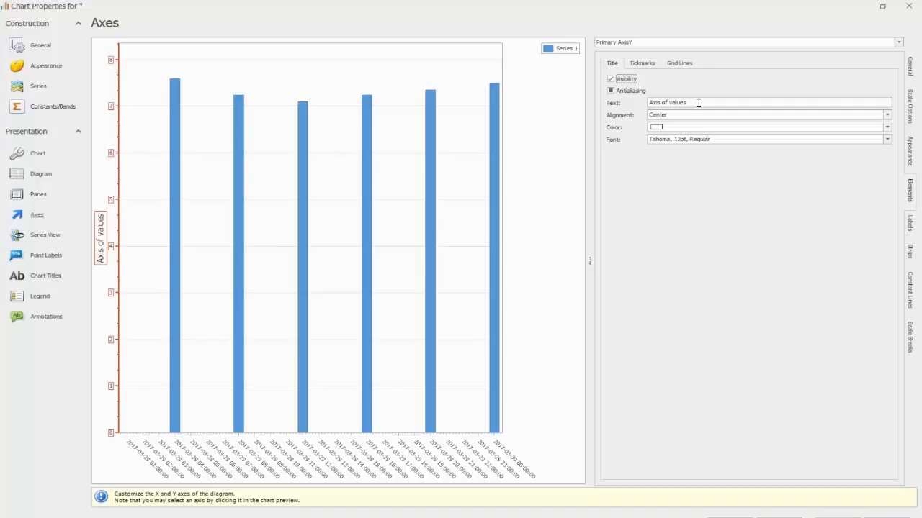
{"action": "left_click", "coordinate": [697, 103]}
{"action": "key", "text": "BackSpace"}
{"action": "key", "text": "BackSpace"}
{"action": "key", "text": "BackSpace"}
{"action": "key", "text": "BackSpace"}
{"action": "key", "text": "BackSpace"}
{"action": "key", "text": "BackSpace"}
{"action": "key", "text": "BackSpace"}
{"action": "key", "text": "BackSpace"}
{"action": "key", "text": "BackSpace"}
{"action": "key", "text": "BackSpace"}
{"action": "key", "text": "BackSpace"}
{"action": "key", "text": "BackSpace"}
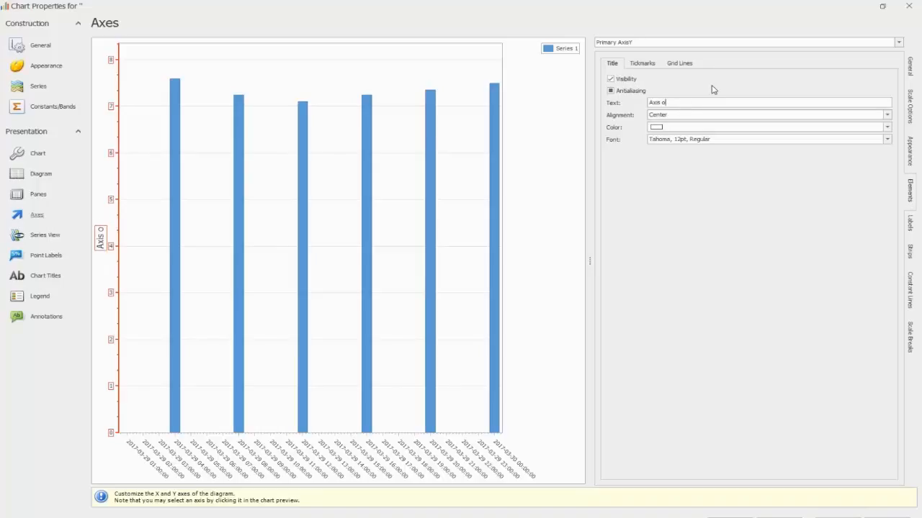
{"action": "key", "text": "BackSpace"}
{"action": "key", "text": "BackSpace"}
{"action": "type", "text": "Su"}
Step: Show a title on the primary X axis with the text "Time" and accept the chart properties
{"action": "left_click", "coordinate": [898, 43]}
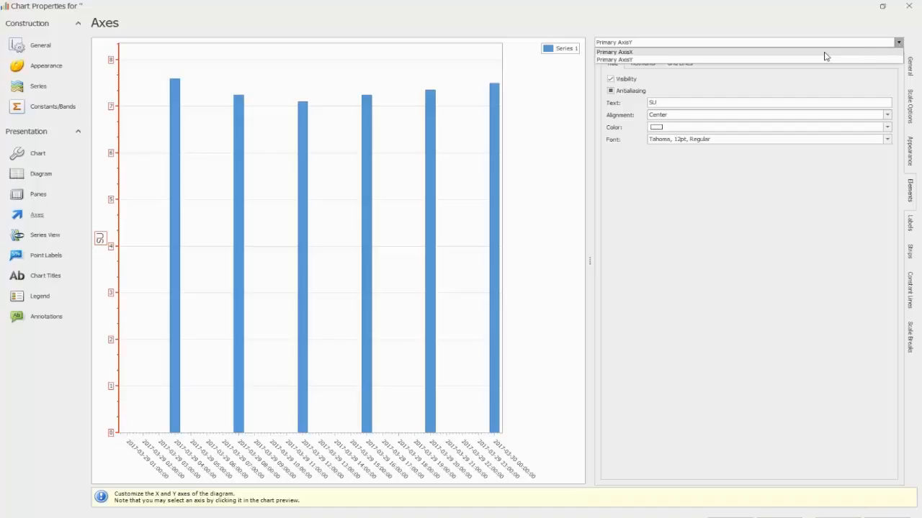
{"action": "left_click", "coordinate": [825, 52]}
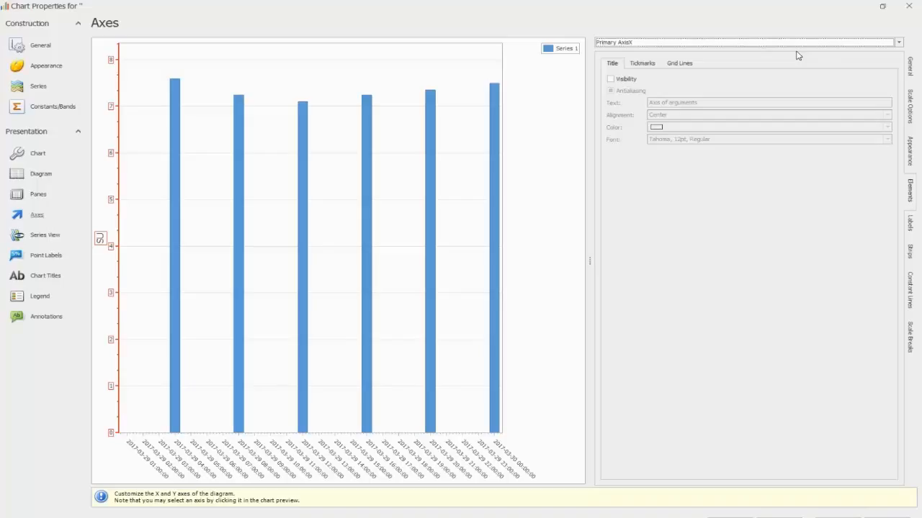
{"action": "left_click", "coordinate": [612, 79]}
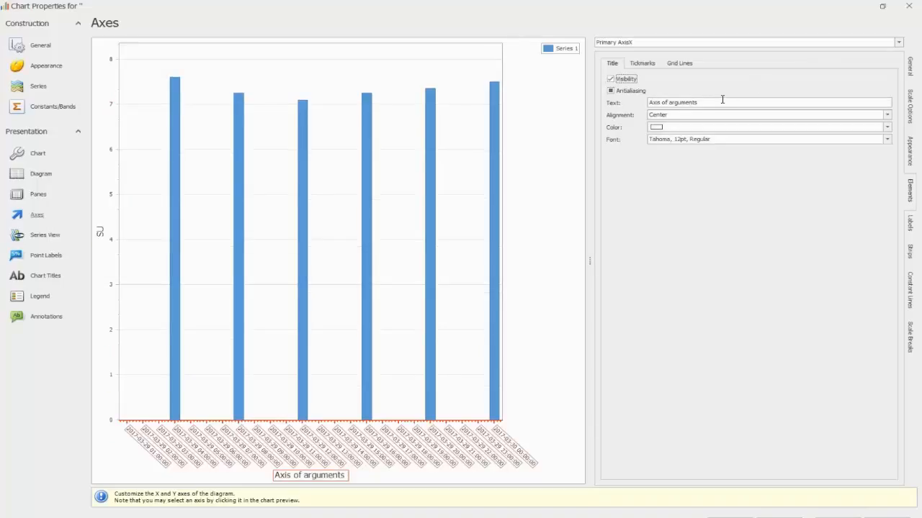
{"action": "left_click_drag", "start_coordinate": [714, 102], "coordinate": [624, 110]}
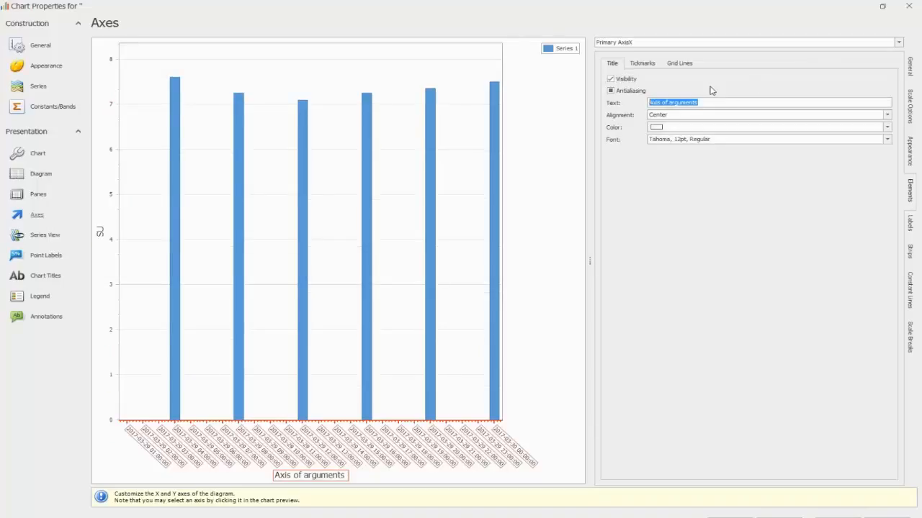
{"action": "type", "text": "Time"}
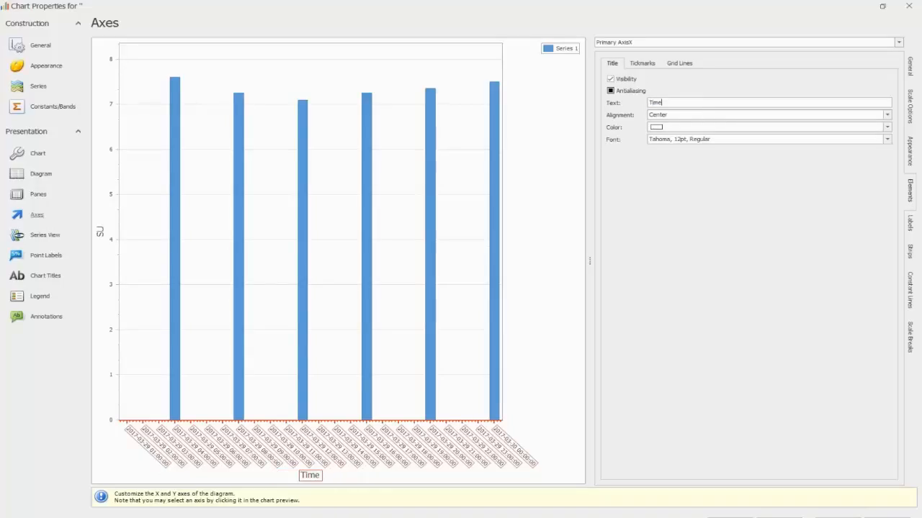
{"action": "left_click", "coordinate": [710, 90]}
{"action": "left_click", "coordinate": [611, 78]}
{"action": "left_click", "coordinate": [611, 79]}
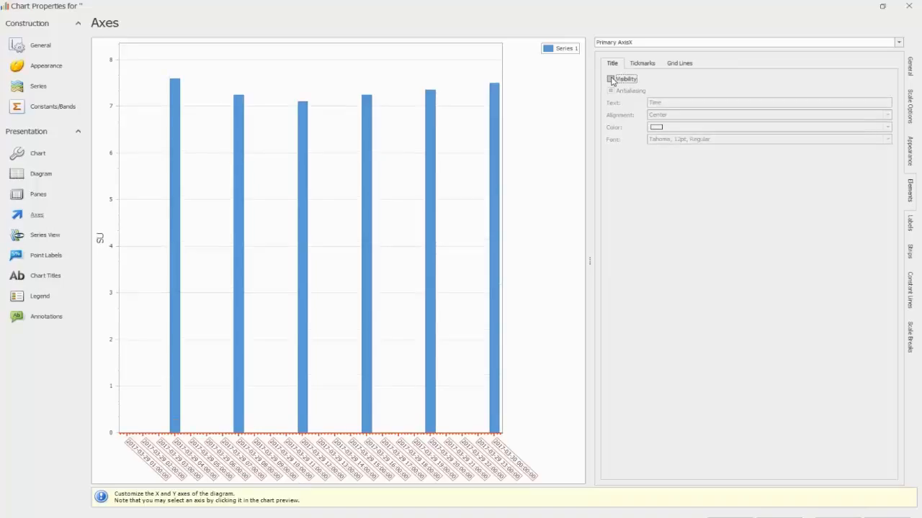
{"action": "left_click", "coordinate": [611, 79]}
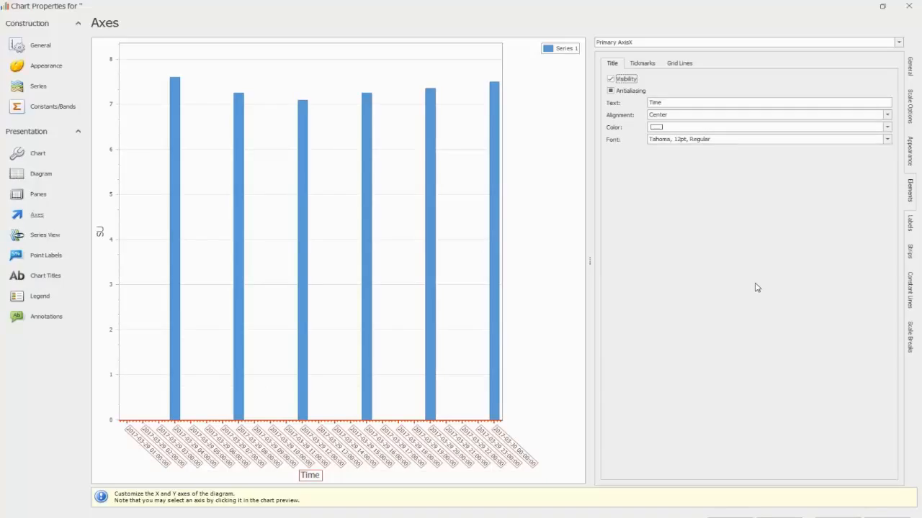
{"action": "left_click", "coordinate": [887, 517]}
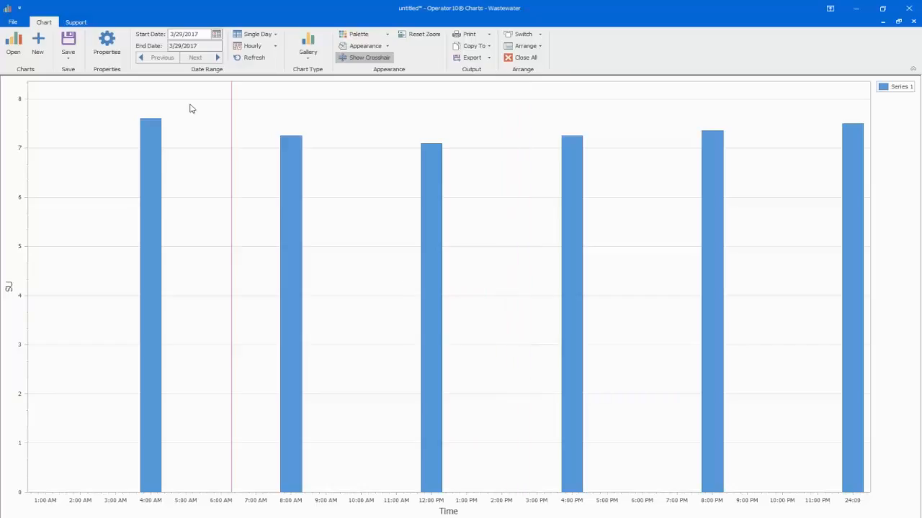
Step: Rename the chart's series "pH" and accept the chart properties
{"action": "left_click", "coordinate": [107, 44]}
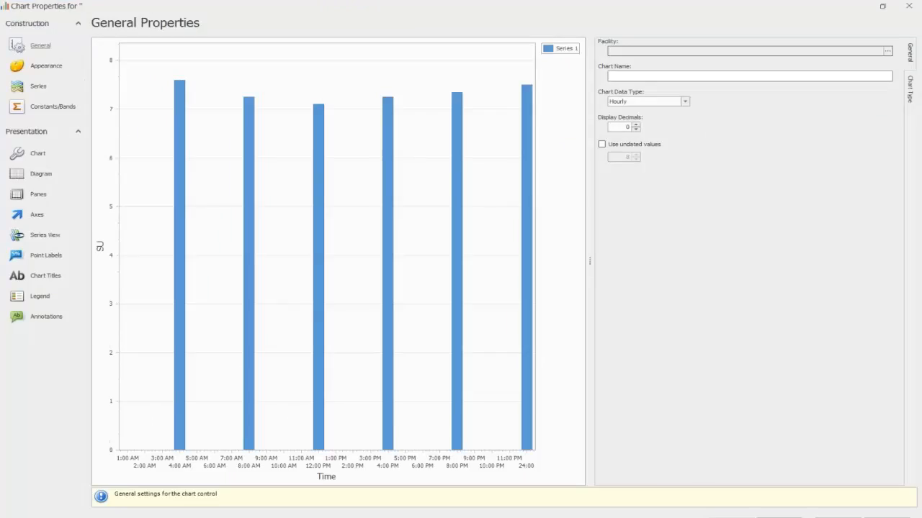
{"action": "left_click", "coordinate": [36, 88]}
{"action": "triple_click", "coordinate": [648, 218]}
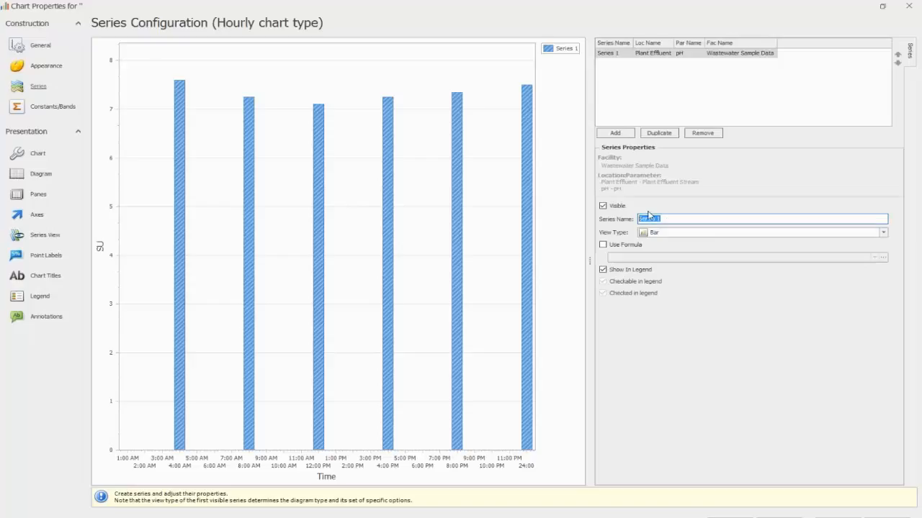
{"action": "type", "text": "Ph"}
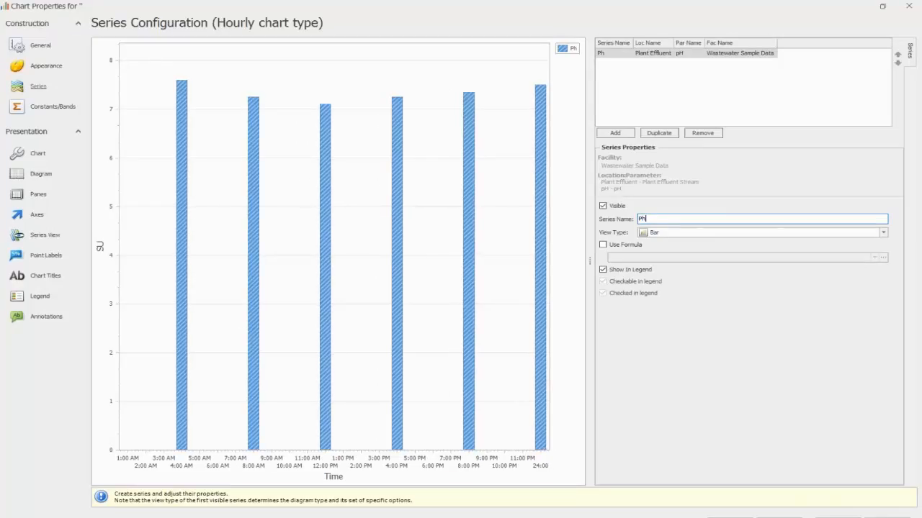
{"action": "key", "text": "BackSpace"}
{"action": "key", "text": "BackSpace"}
{"action": "type", "text": "pH"}
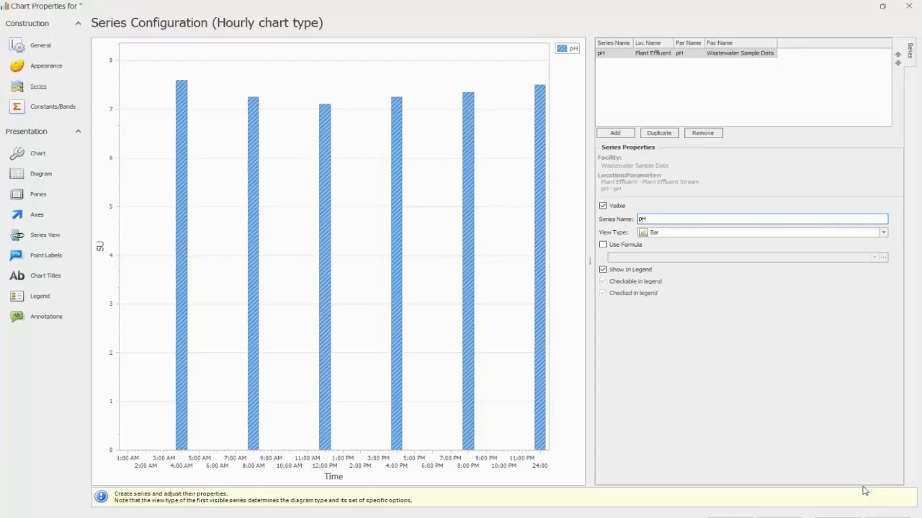
{"action": "left_click", "coordinate": [837, 517]}
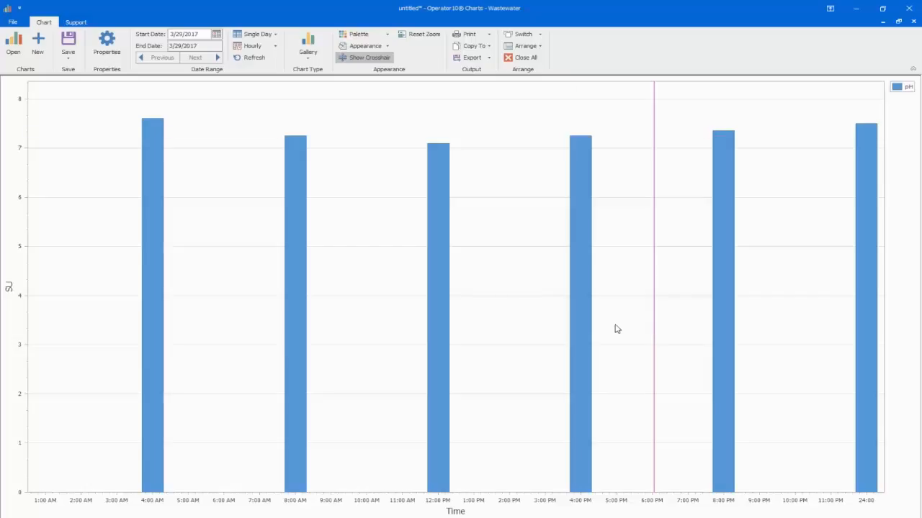
Step: Reopen the chart properties and add a calculated constant line to the pH chart
{"action": "left_click", "coordinate": [107, 49]}
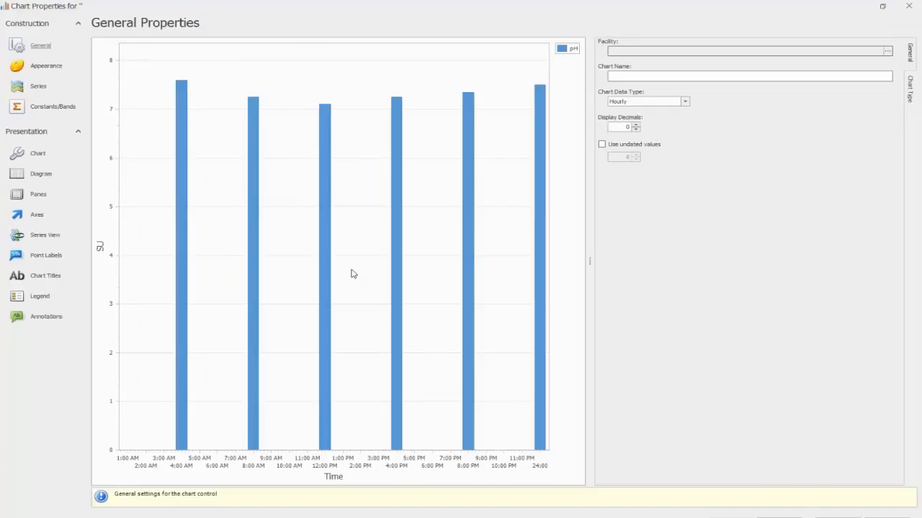
{"action": "left_click", "coordinate": [36, 109]}
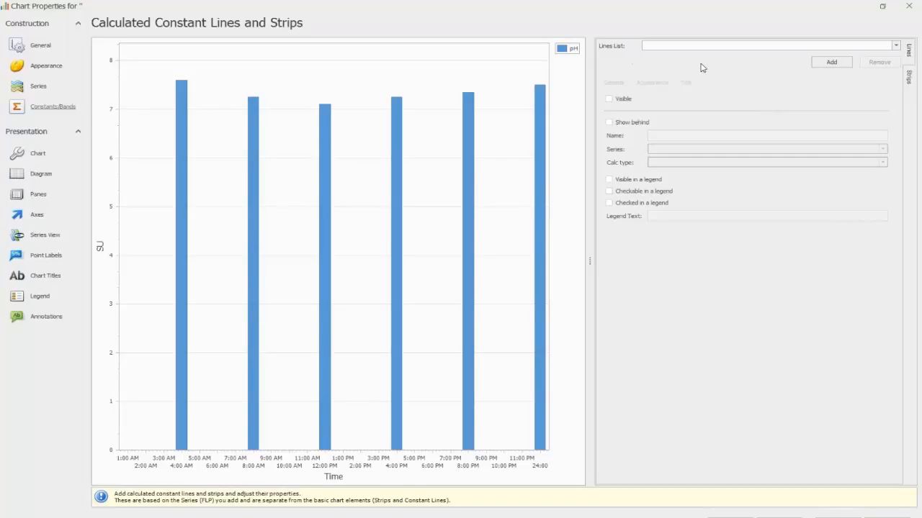
{"action": "left_click", "coordinate": [910, 78]}
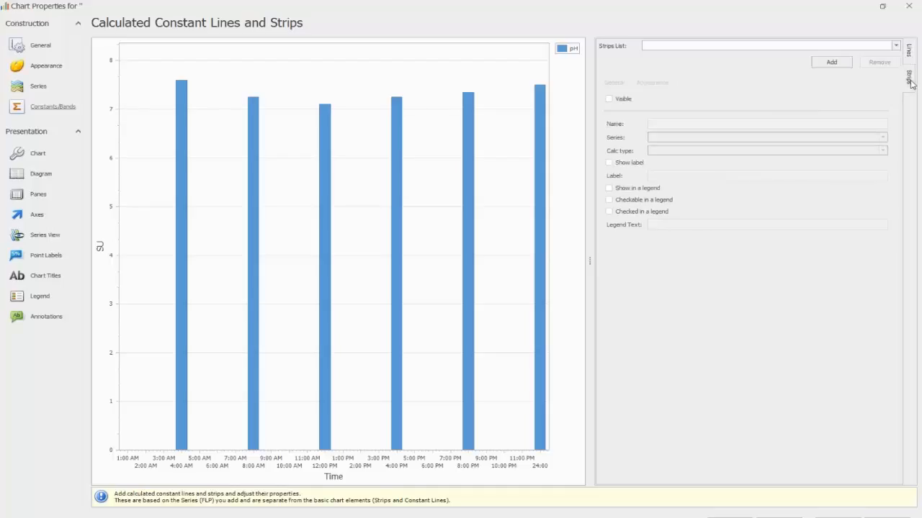
{"action": "left_click", "coordinate": [909, 52]}
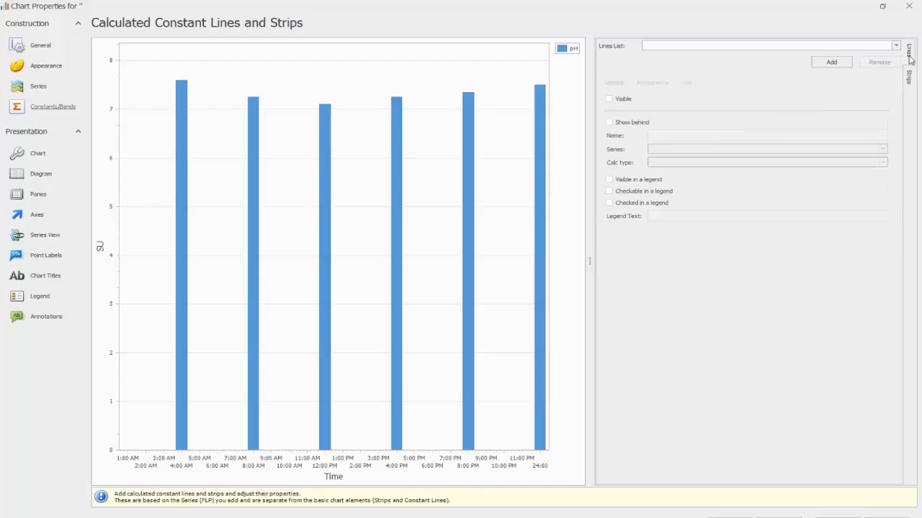
{"action": "left_click", "coordinate": [829, 63]}
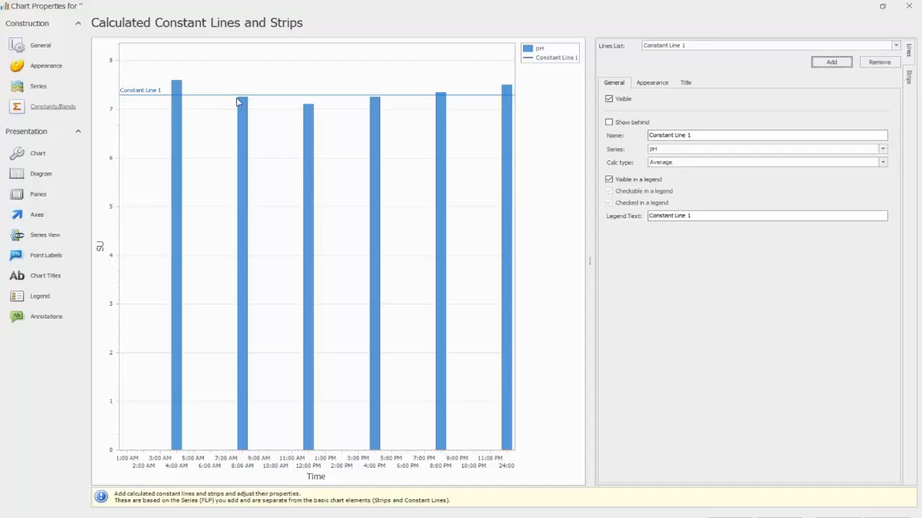
Step: Name the new constant line "Min" and set its calculation type to Minimum
{"action": "left_click", "coordinate": [702, 135]}
{"action": "left_click_drag", "start_coordinate": [702, 135], "coordinate": [623, 140]}
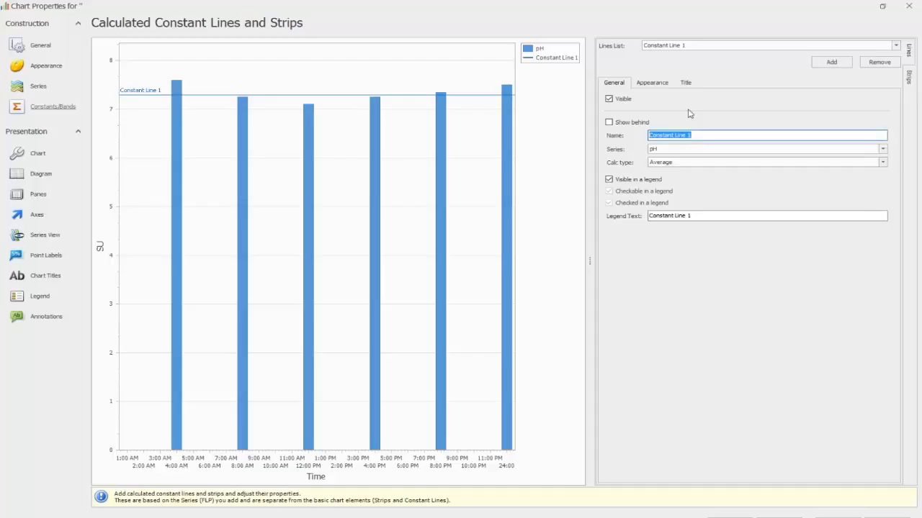
{"action": "type", "text": "Min"}
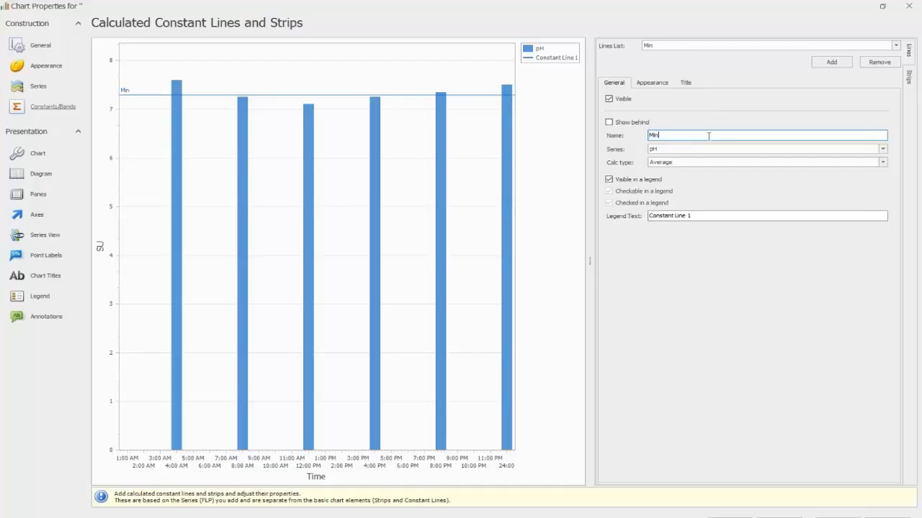
{"action": "left_click", "coordinate": [609, 123]}
{"action": "left_click", "coordinate": [882, 162]}
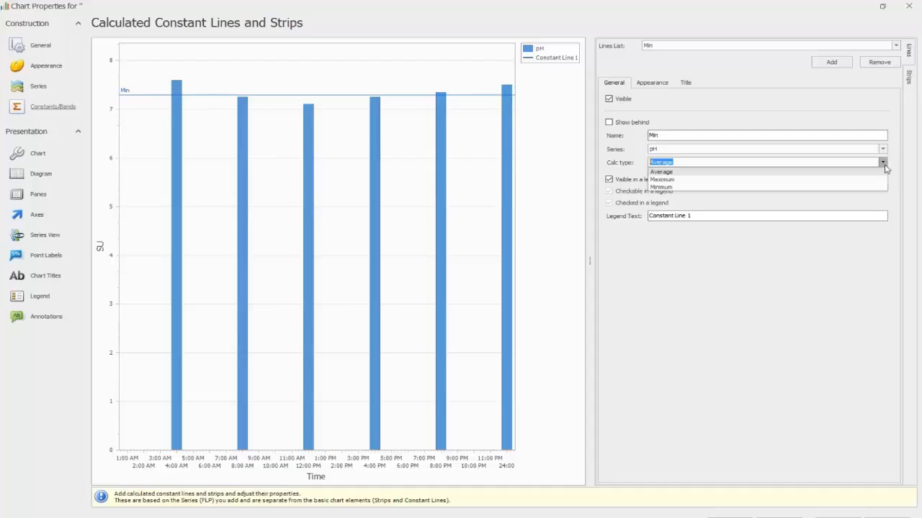
{"action": "left_click", "coordinate": [770, 187]}
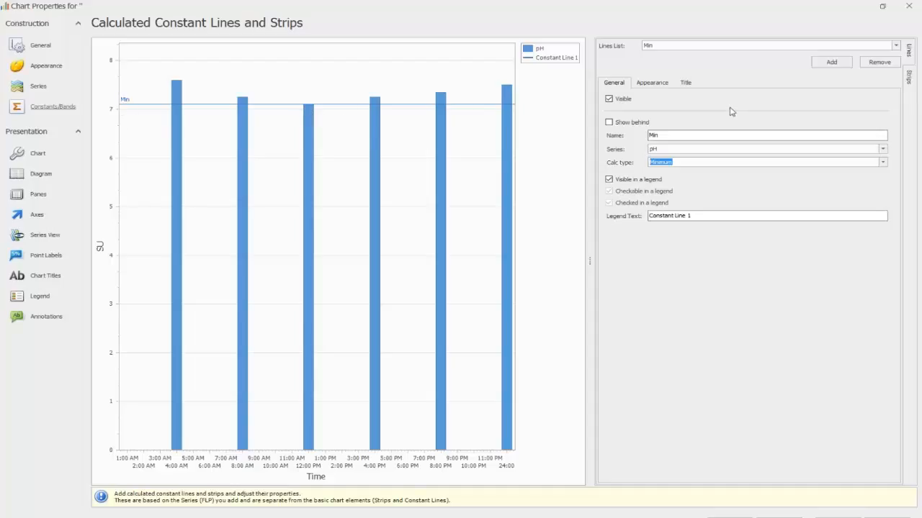
Step: Add a second constant line with calculation type Maximum, name it "Max" and show it behind the bars
{"action": "left_click", "coordinate": [828, 63]}
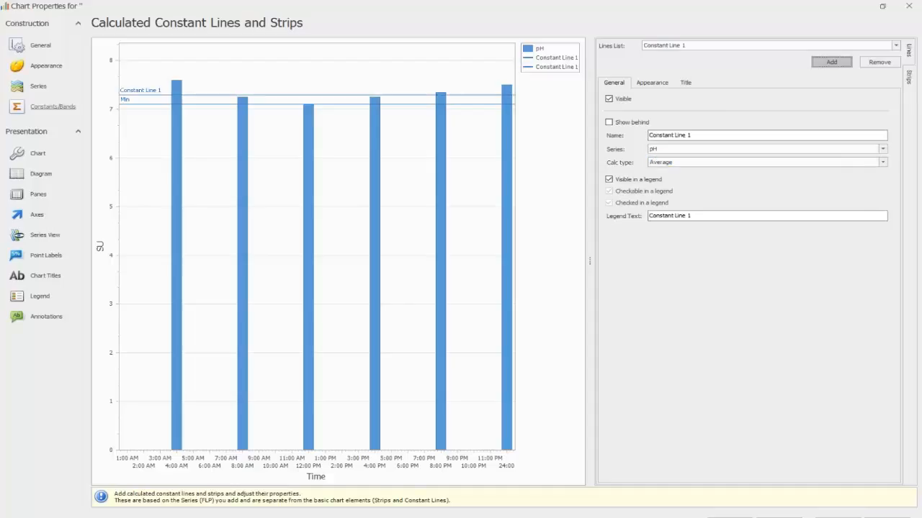
{"action": "left_click", "coordinate": [883, 163]}
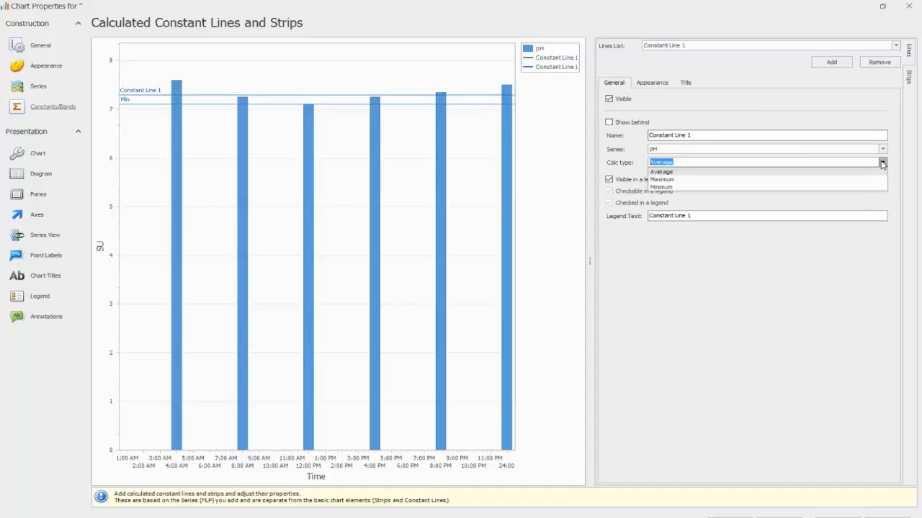
{"action": "left_click", "coordinate": [702, 180]}
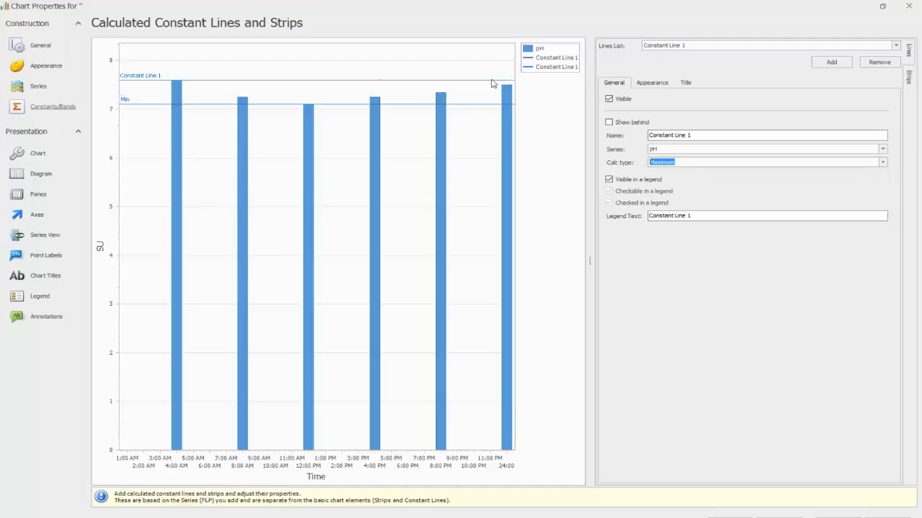
{"action": "left_click", "coordinate": [704, 135]}
{"action": "left_click_drag", "start_coordinate": [704, 135], "coordinate": [648, 135]}
{"action": "type", "text": "Max"}
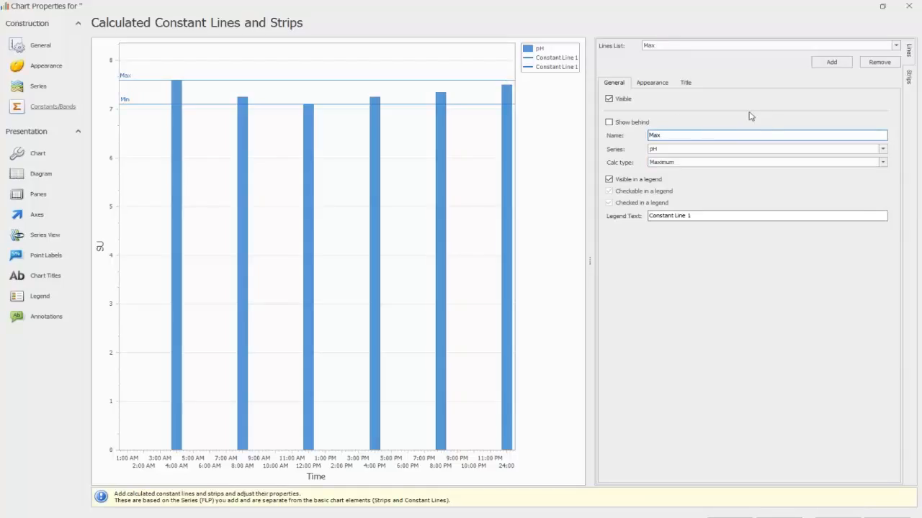
{"action": "left_click", "coordinate": [609, 123]}
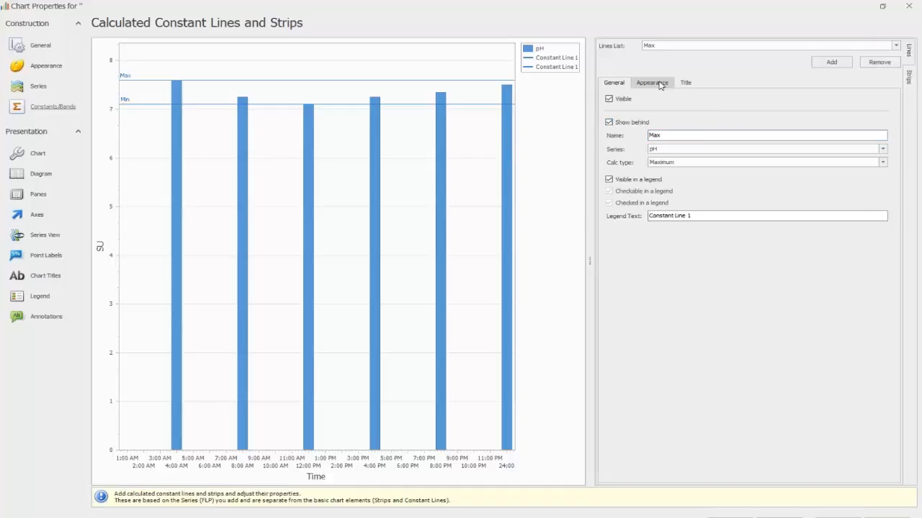
Step: Color the Max constant line standard red (240, 0, 0)
{"action": "left_click", "coordinate": [652, 83]}
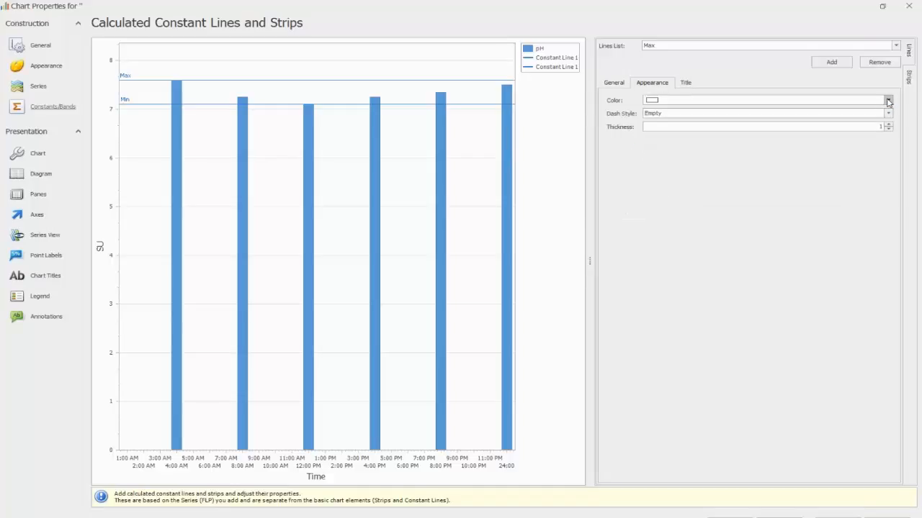
{"action": "left_click", "coordinate": [888, 100]}
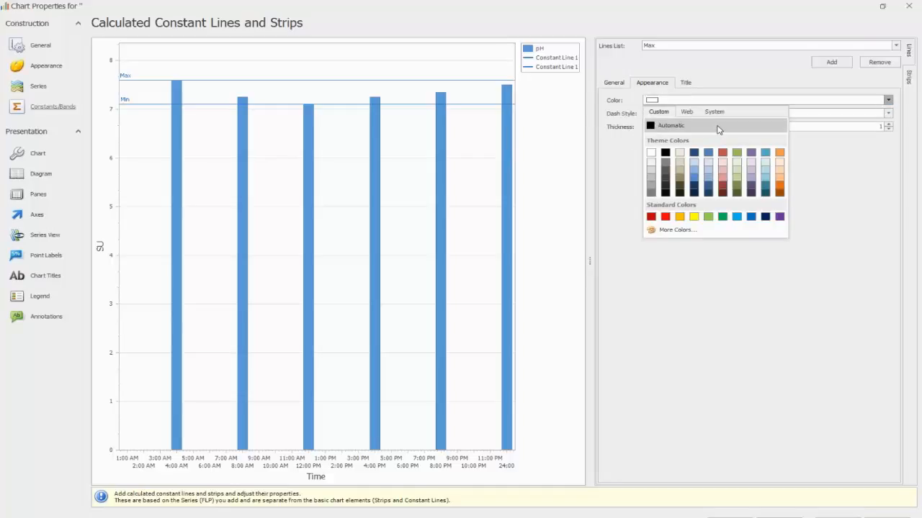
{"action": "left_click", "coordinate": [665, 217]}
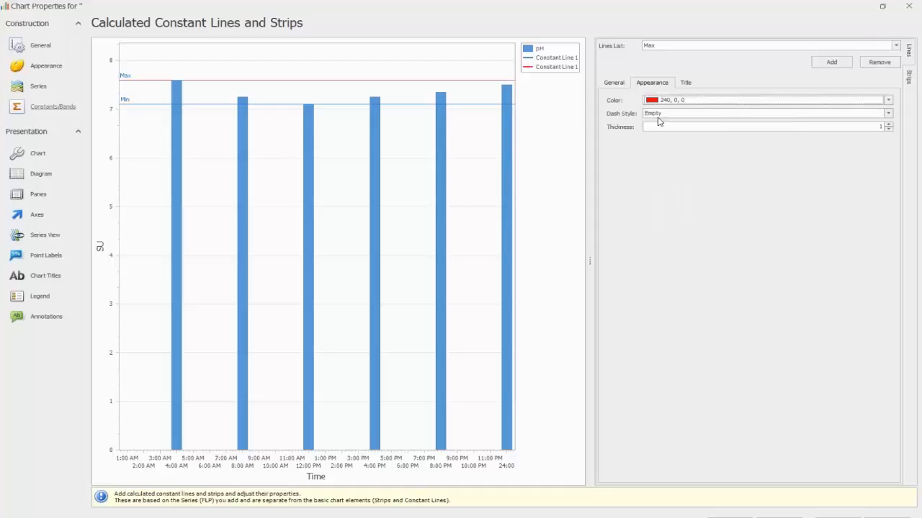
Step: Try the DashDot and Dot styles on the Max line and set its dash style to Solid
{"action": "left_click", "coordinate": [888, 113]}
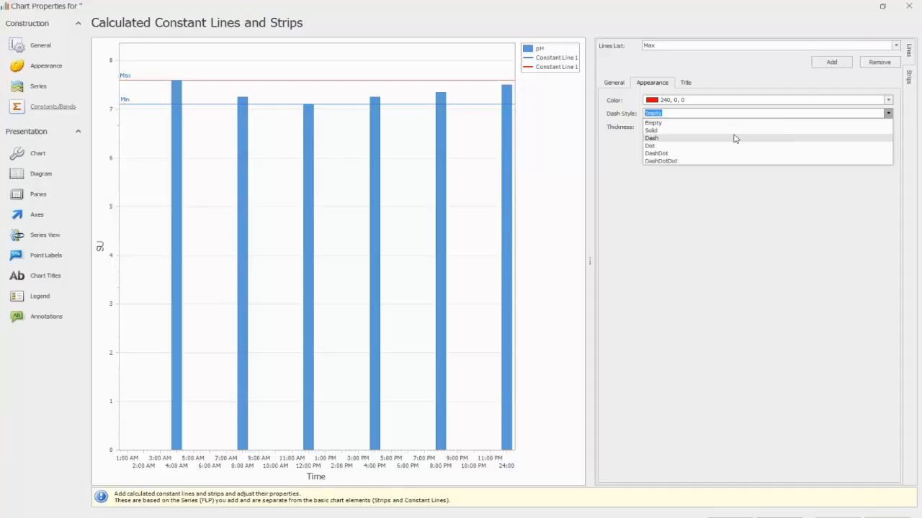
{"action": "left_click", "coordinate": [687, 153]}
{"action": "left_click", "coordinate": [889, 113]}
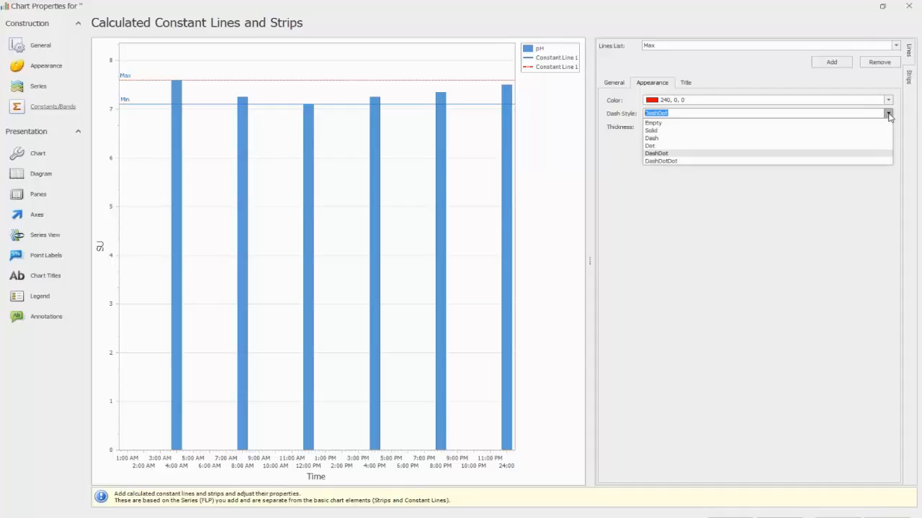
{"action": "left_click", "coordinate": [742, 146]}
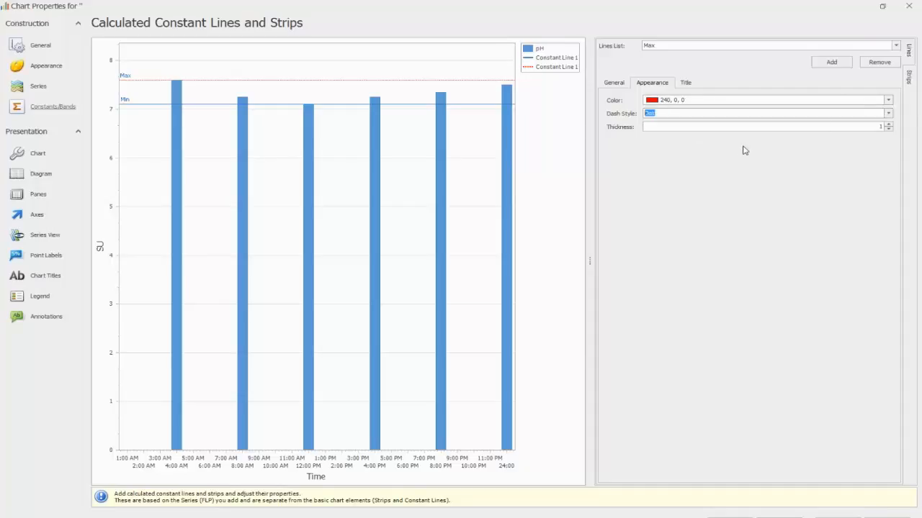
{"action": "left_click", "coordinate": [888, 113]}
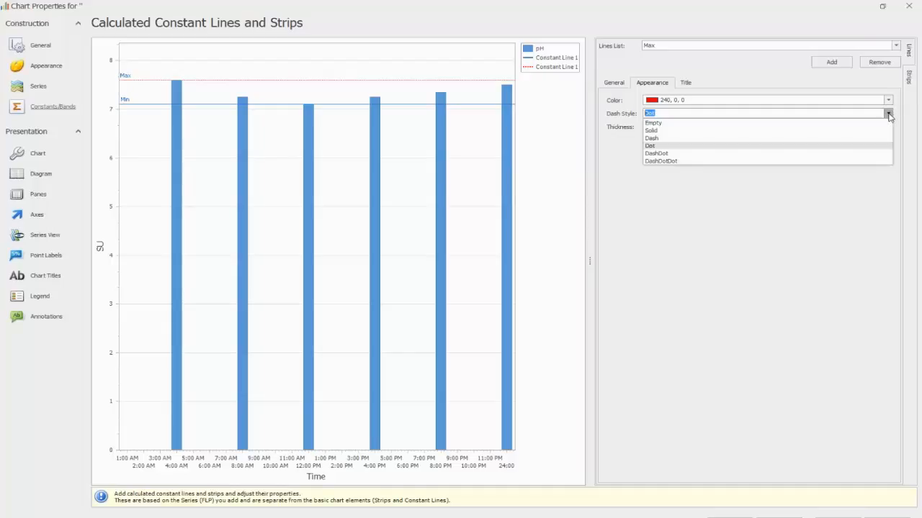
{"action": "left_click", "coordinate": [743, 131]}
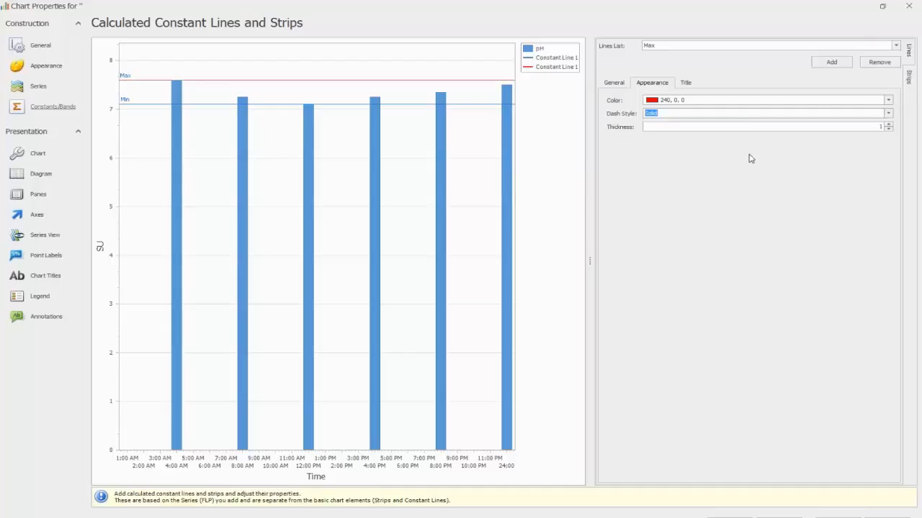
Step: Try a greater thickness on the Max line and return it to 1
{"action": "left_click", "coordinate": [889, 124]}
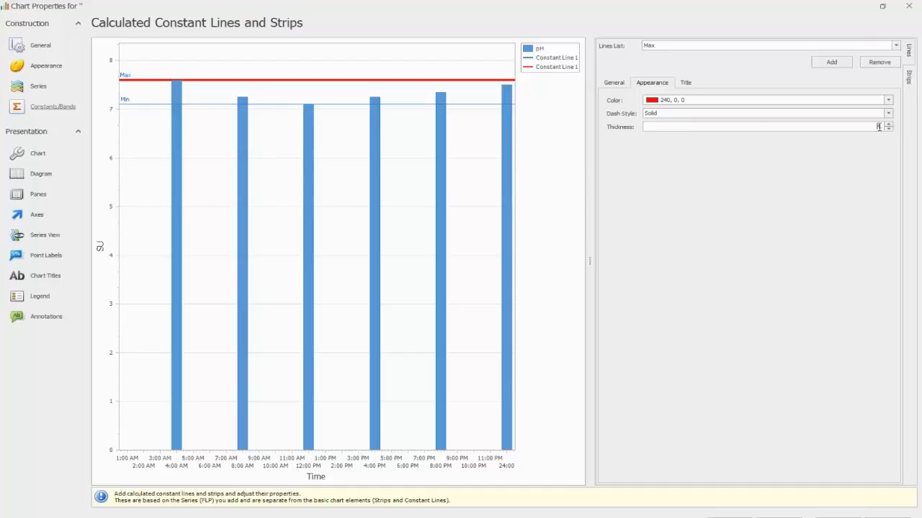
{"action": "double_click", "coordinate": [879, 126]}
{"action": "type", "text": "1"}
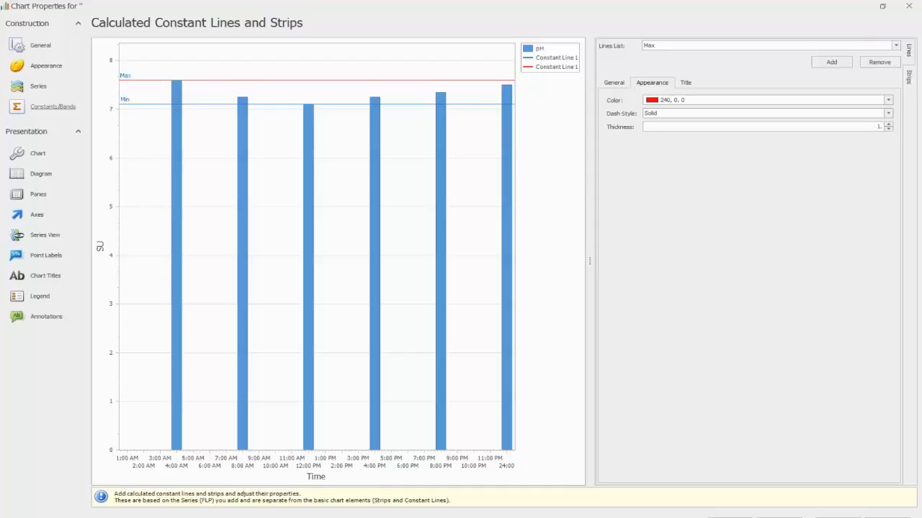
Step: Try showing the Max line's title below the line and hiding it, restoring both settings
{"action": "left_click", "coordinate": [685, 83]}
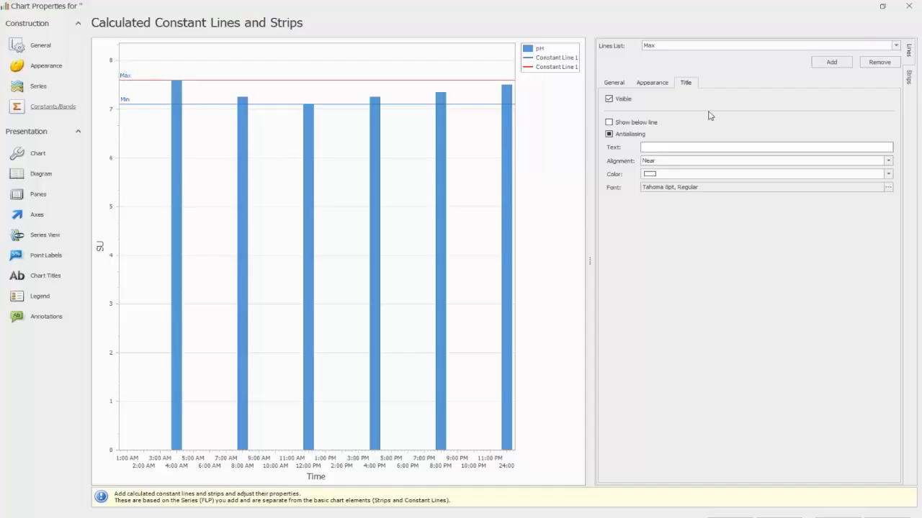
{"action": "left_click", "coordinate": [609, 124]}
{"action": "left_click", "coordinate": [609, 123]}
{"action": "left_click", "coordinate": [610, 99]}
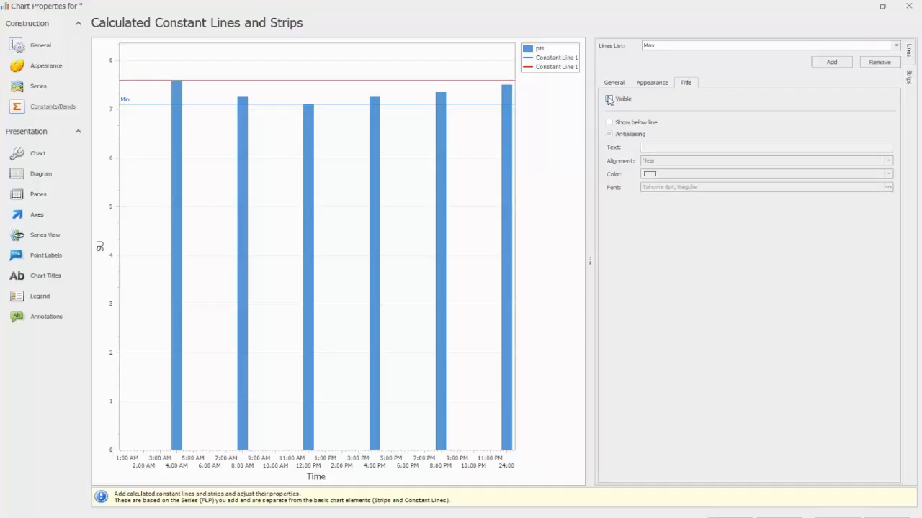
{"action": "left_click", "coordinate": [609, 99]}
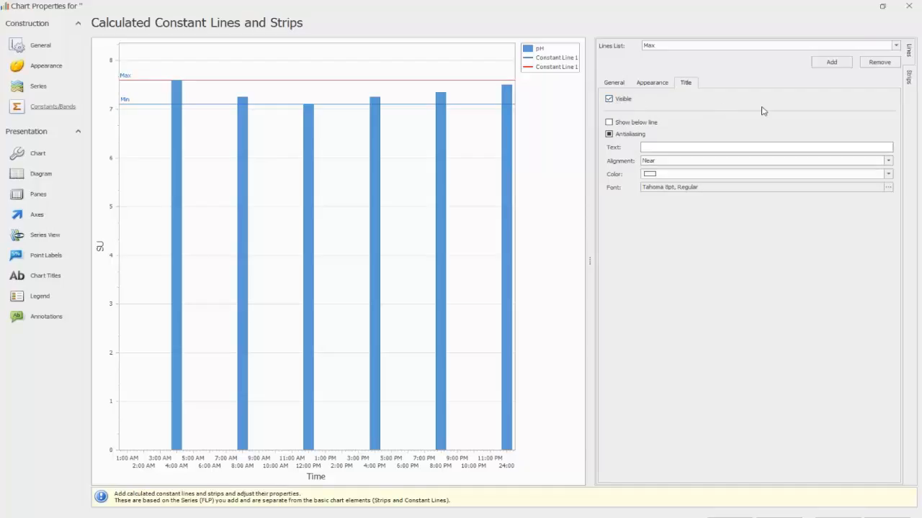
Step: Try Far alignment for the Max line's title and return it to Near
{"action": "left_click", "coordinate": [889, 162]}
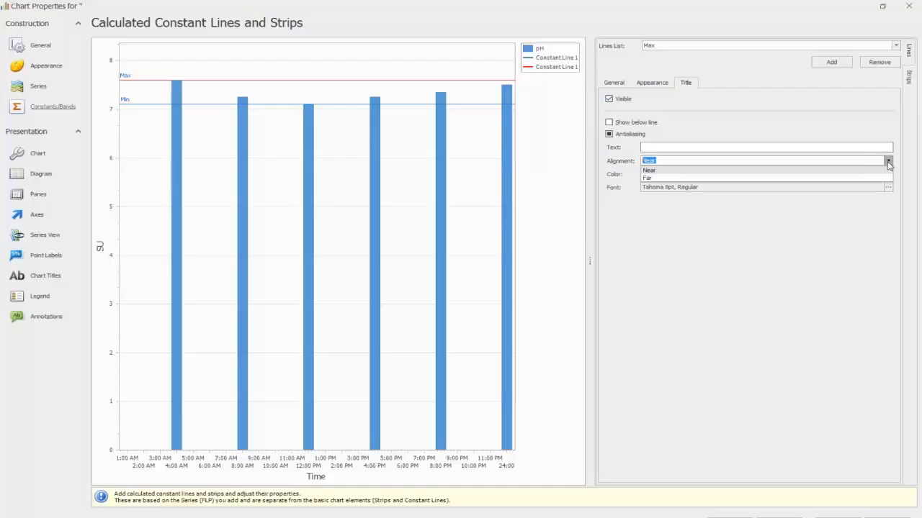
{"action": "left_click", "coordinate": [660, 179]}
{"action": "left_click", "coordinate": [888, 162]}
{"action": "left_click", "coordinate": [717, 171]}
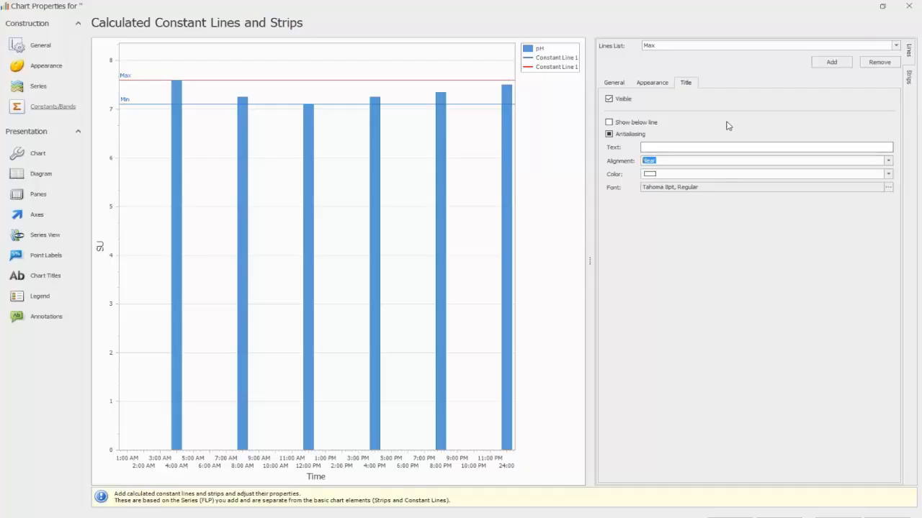
Step: Set the Max line's title color to the standard red (240, 0, 0)
{"action": "left_click", "coordinate": [888, 173]}
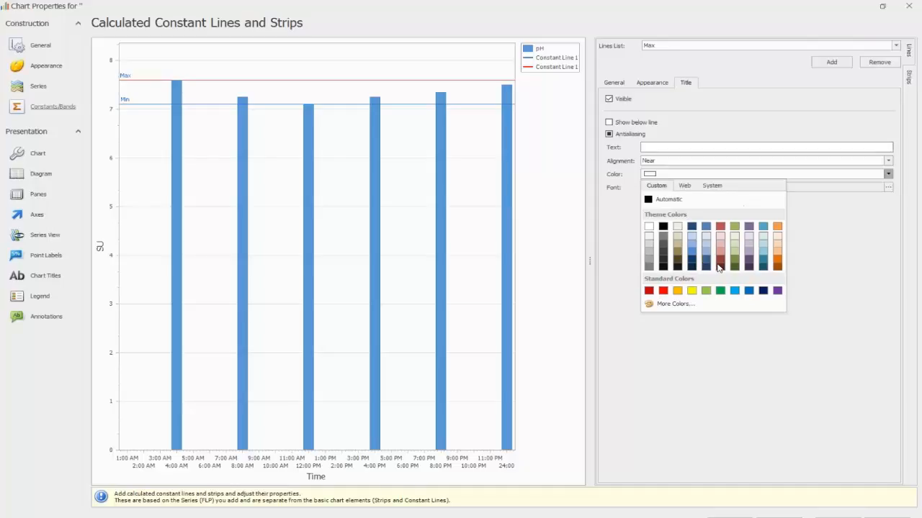
{"action": "left_click", "coordinate": [662, 291]}
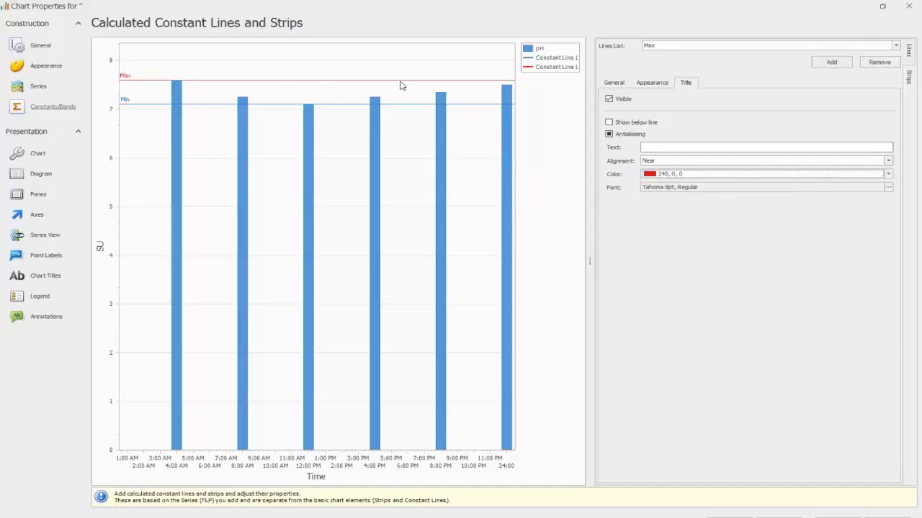
{"action": "left_click", "coordinate": [889, 174]}
{"action": "left_click", "coordinate": [888, 174]}
Step: Add a calculated strip for the pH series, named min/max with the legend text Min/max
{"action": "left_click", "coordinate": [911, 85]}
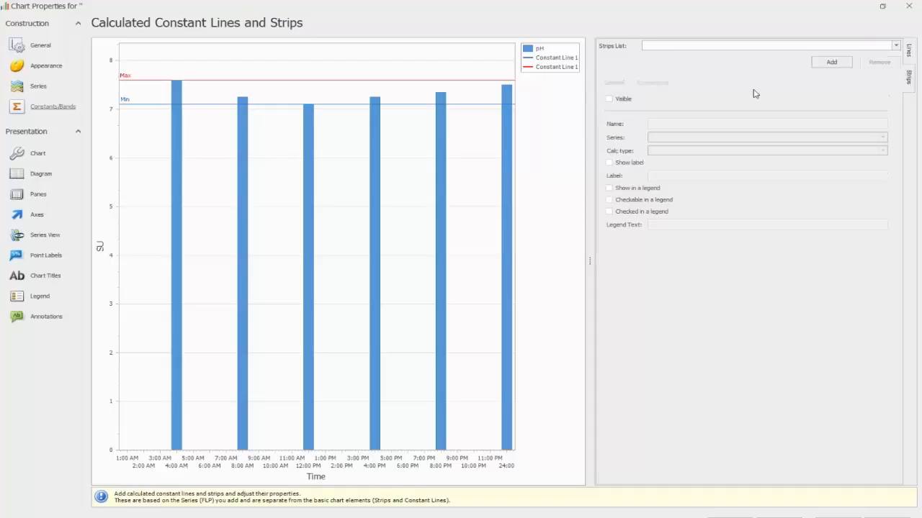
{"action": "left_click", "coordinate": [832, 64]}
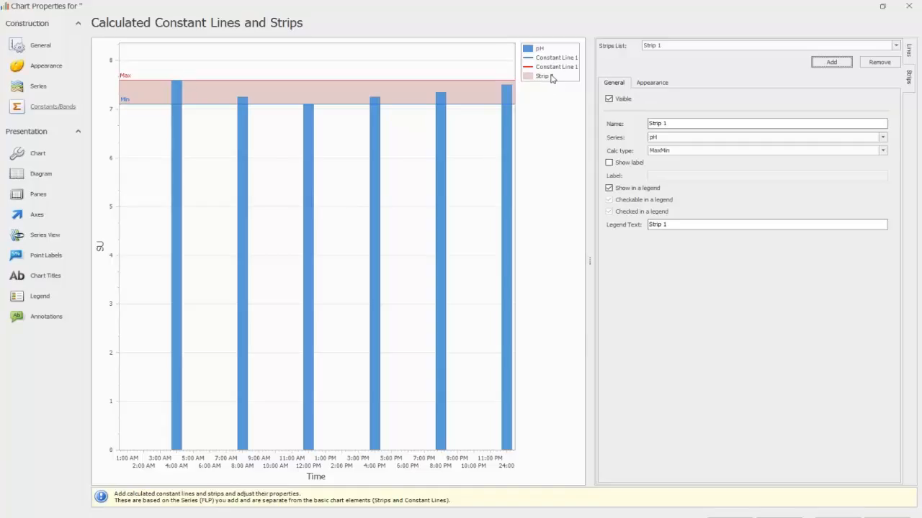
{"action": "left_click", "coordinate": [680, 123]}
{"action": "left_click_drag", "start_coordinate": [678, 124], "coordinate": [636, 123]}
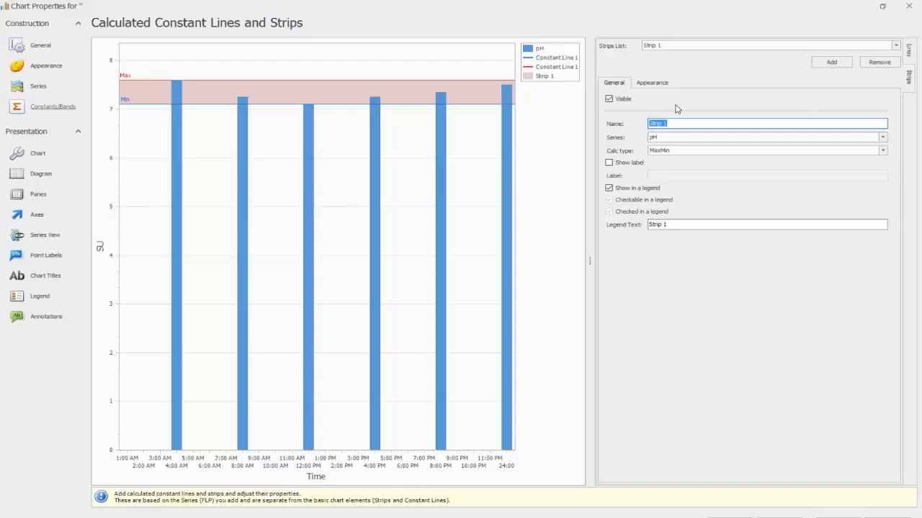
{"action": "type", "text": "min./"}
{"action": "key", "text": "BackSpace"}
{"action": "type", "text": "max"}
{"action": "left_click_drag", "start_coordinate": [668, 225], "coordinate": [649, 227]}
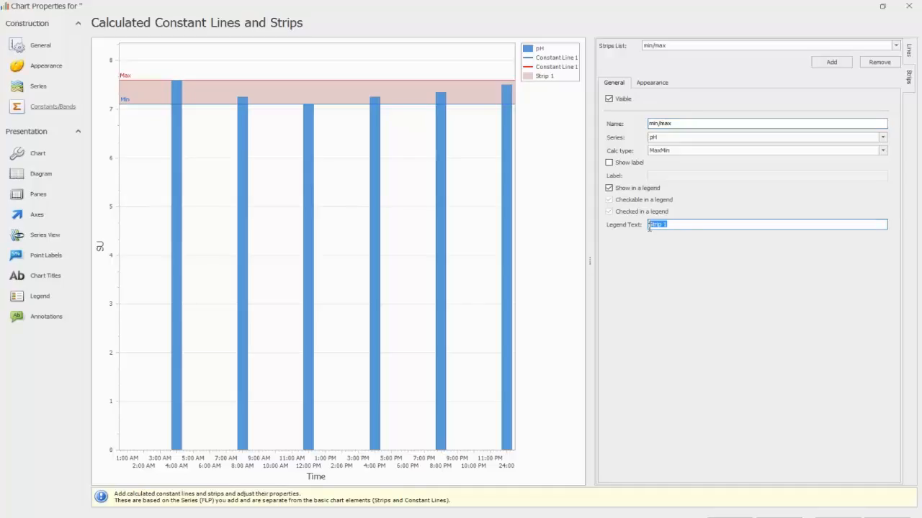
{"action": "type", "text": "Min/max"}
Step: Try the TwoStdDev calculation type on the min/max strip and set it to ThreeStdDev
{"action": "left_click", "coordinate": [883, 152]}
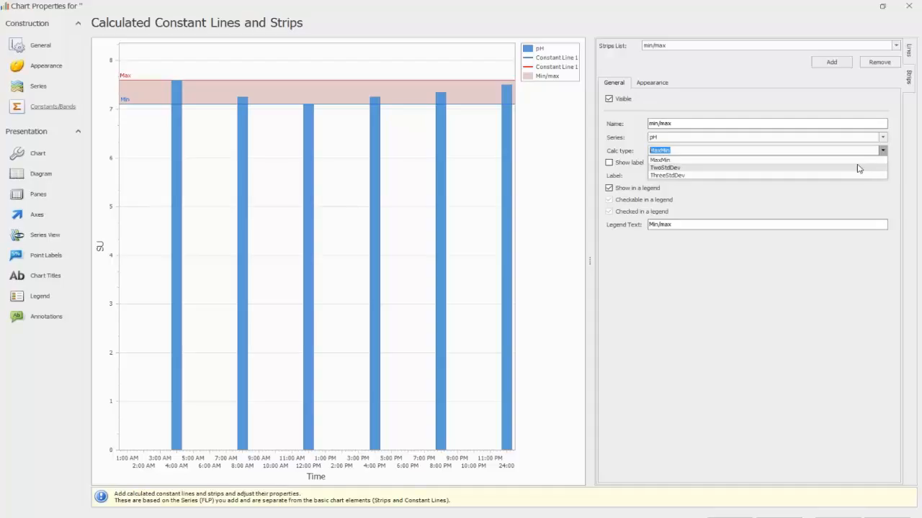
{"action": "left_click", "coordinate": [857, 168]}
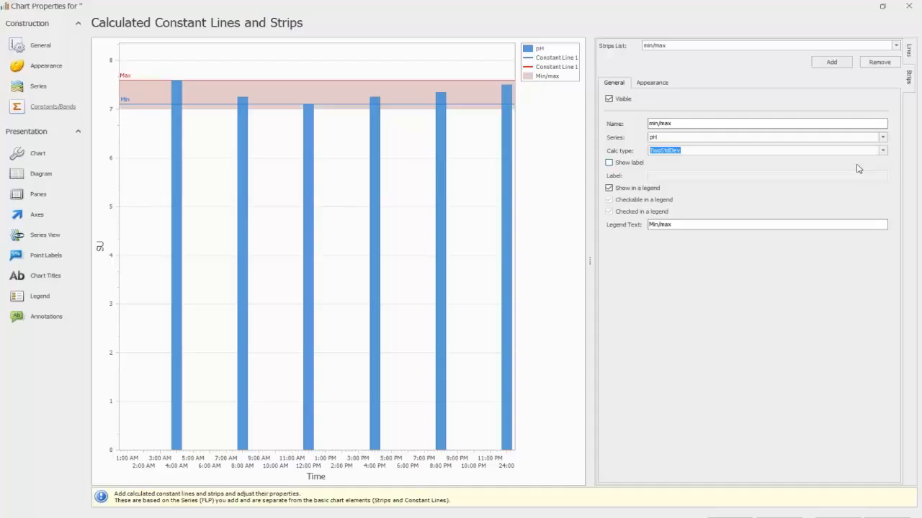
{"action": "left_click", "coordinate": [883, 150]}
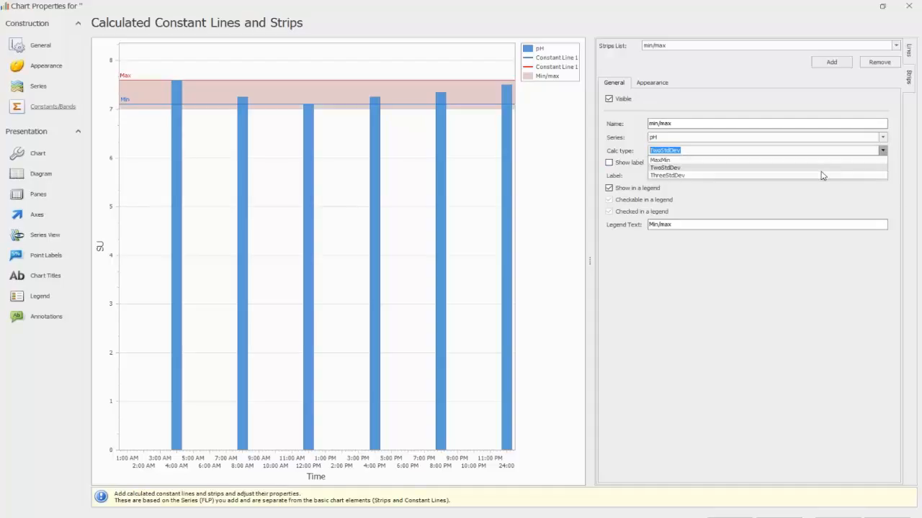
{"action": "left_click", "coordinate": [822, 175]}
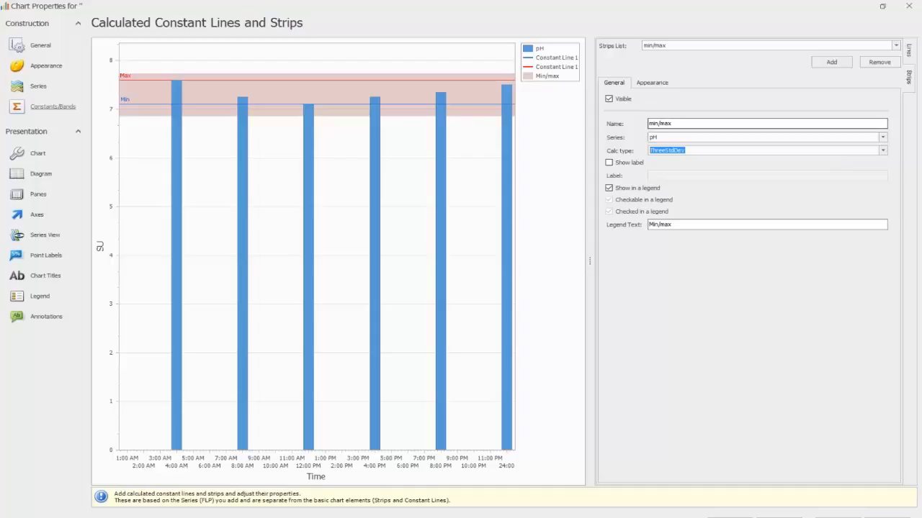
Step: Set the min/max strip's color to the light green theme color (215, 227, 188)
{"action": "left_click", "coordinate": [649, 83]}
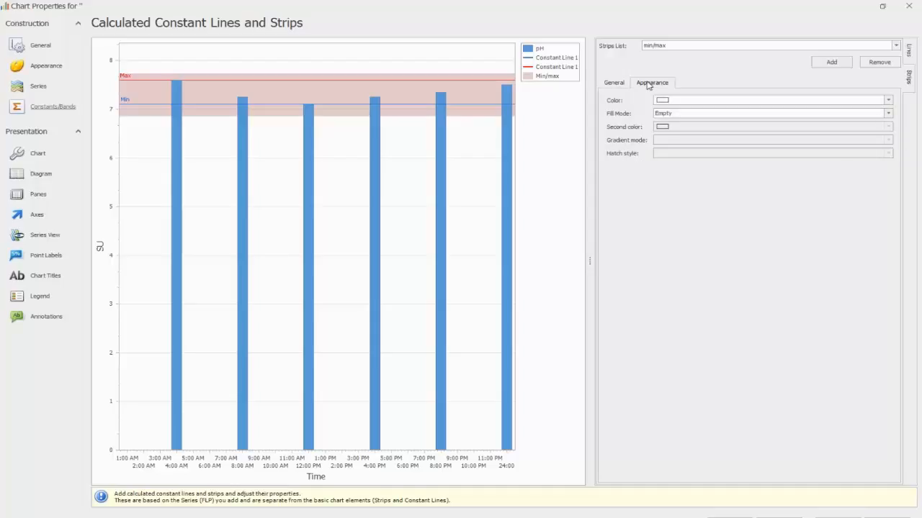
{"action": "left_click", "coordinate": [889, 102]}
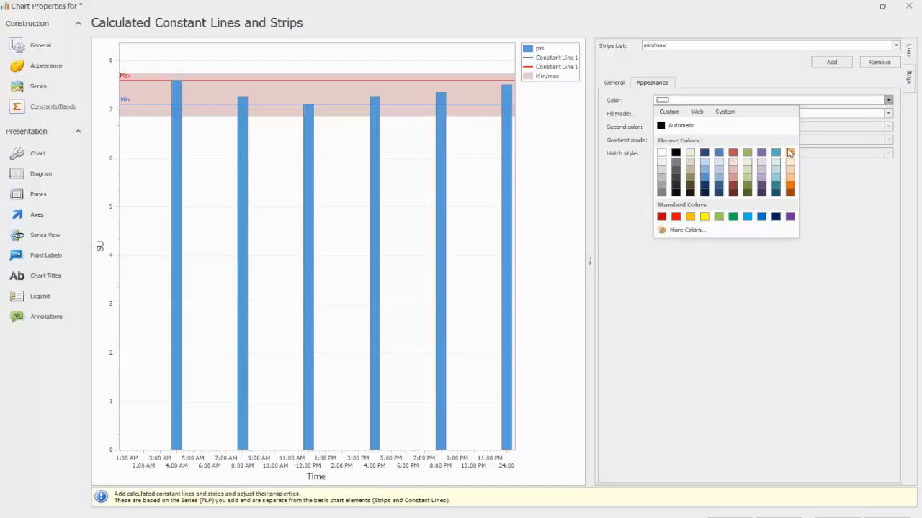
{"action": "left_click", "coordinate": [748, 170]}
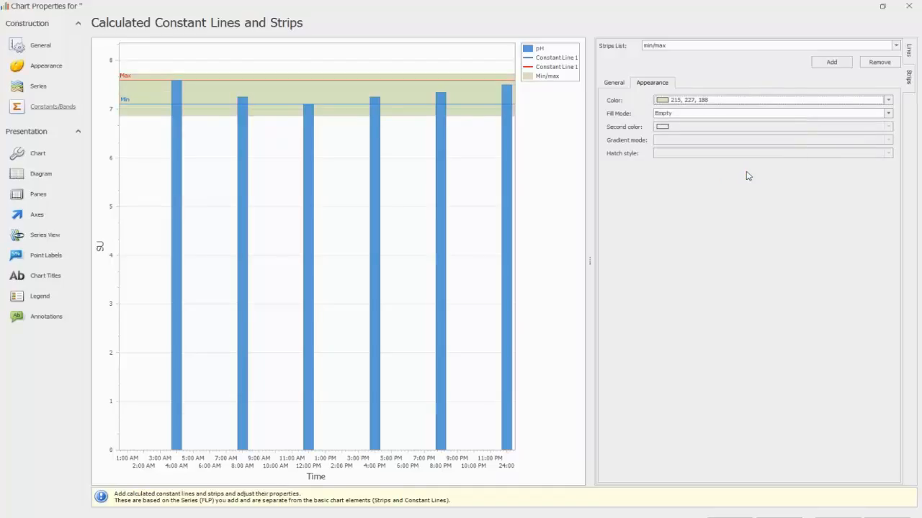
Step: Try the Gradient and Hatch fill modes on the min/max strip and set its fill mode to Solid
{"action": "left_click", "coordinate": [887, 115]}
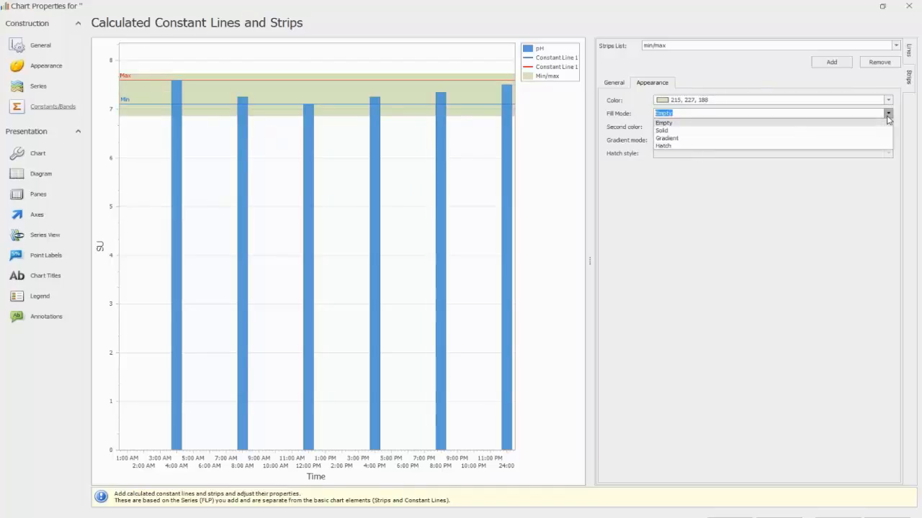
{"action": "left_click", "coordinate": [809, 139]}
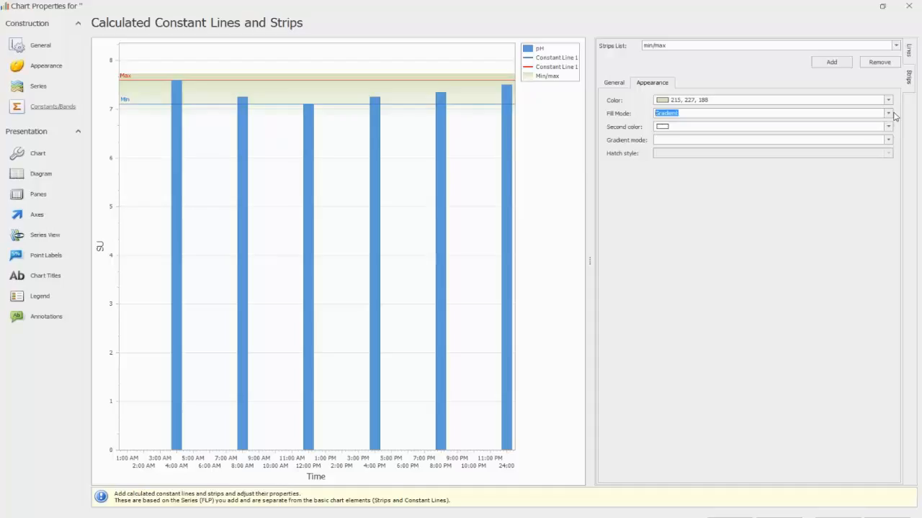
{"action": "left_click", "coordinate": [888, 114]}
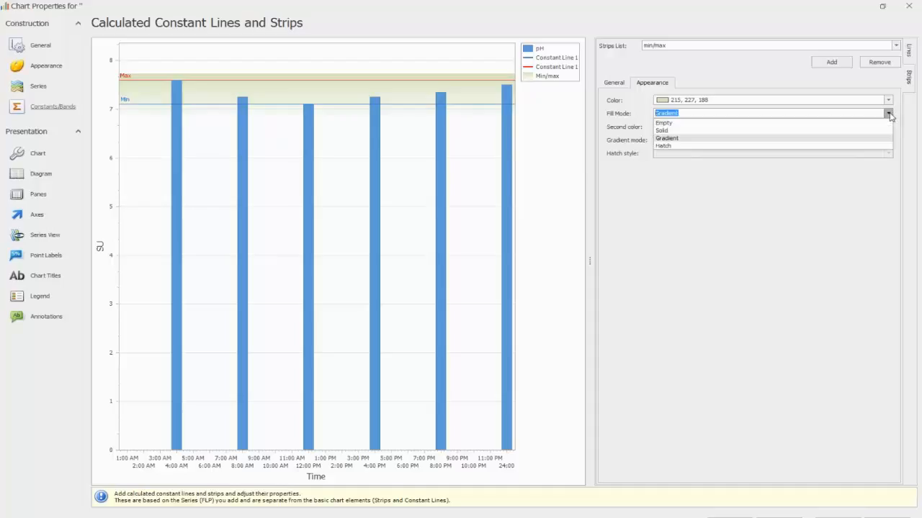
{"action": "left_click", "coordinate": [794, 145]}
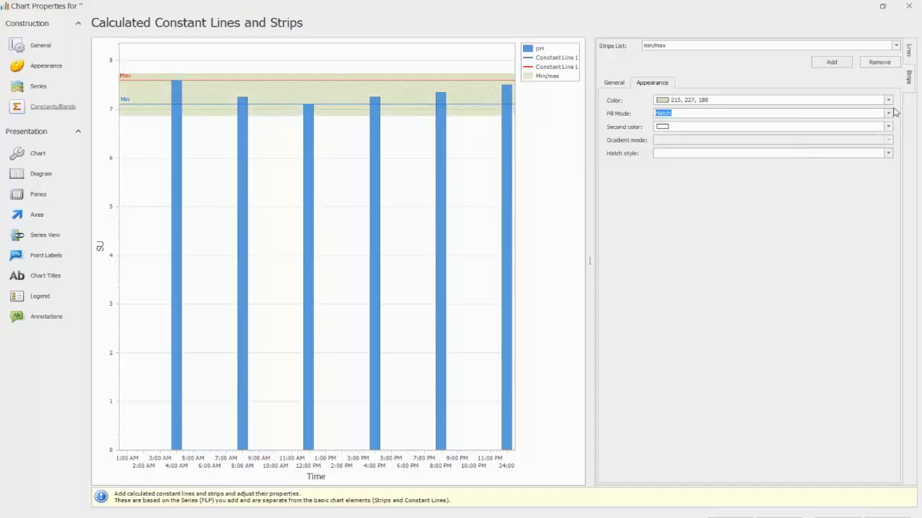
{"action": "left_click", "coordinate": [889, 114]}
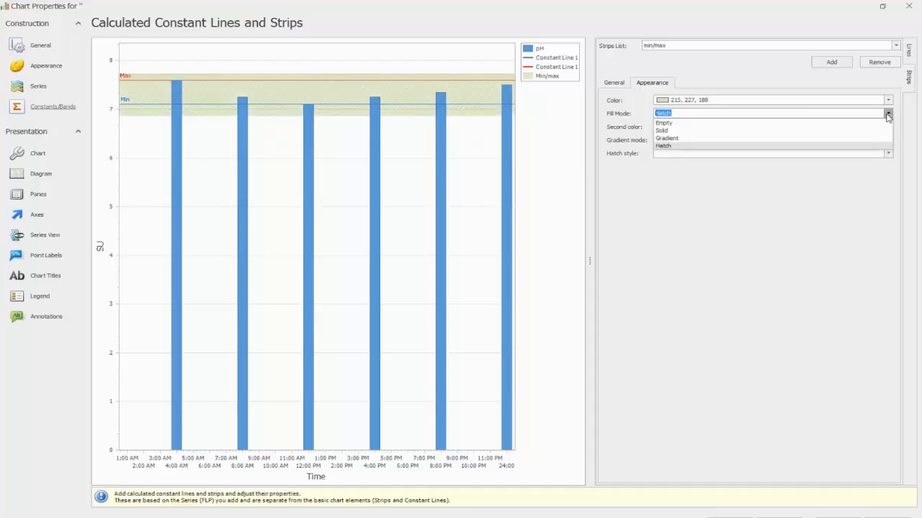
{"action": "left_click", "coordinate": [826, 130]}
Step: Toggle the min/max strip's visibility to compare the chart with and without it, and leave the strip hidden
{"action": "left_click", "coordinate": [615, 83]}
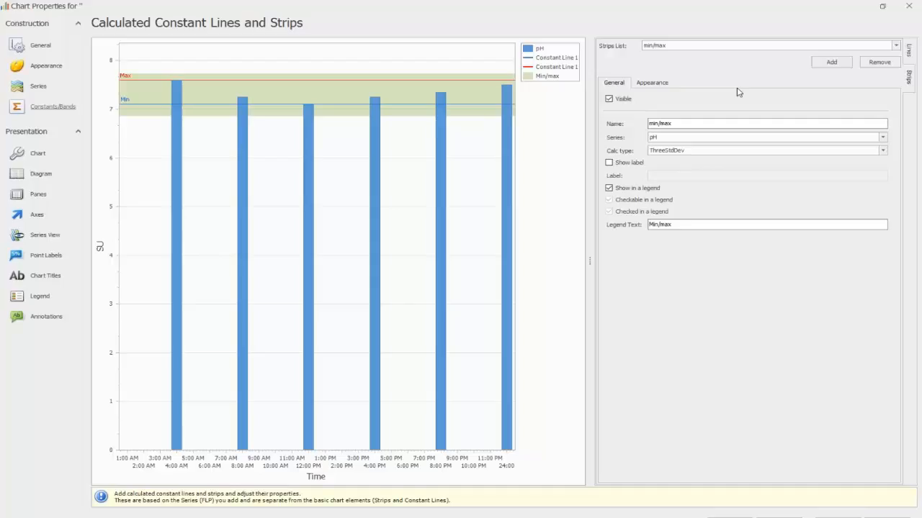
{"action": "left_click", "coordinate": [609, 99]}
{"action": "left_click", "coordinate": [610, 99]}
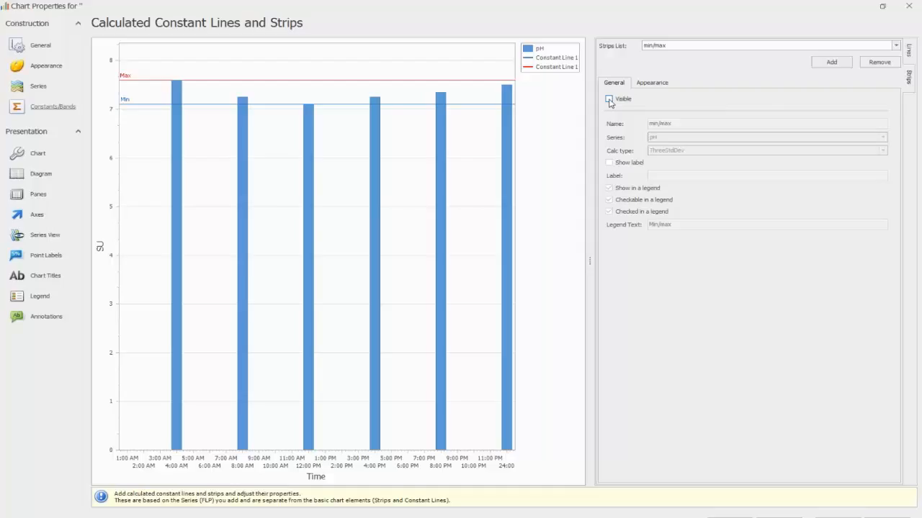
{"action": "left_click", "coordinate": [609, 99]}
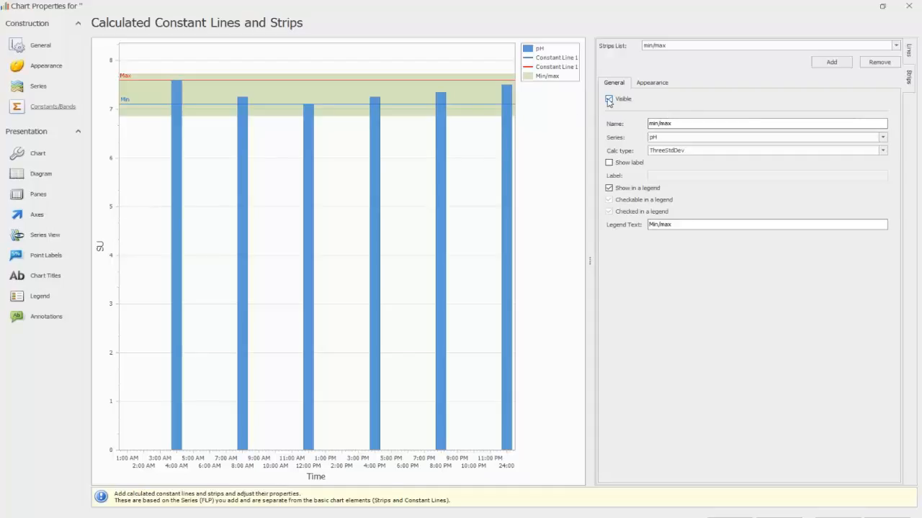
{"action": "left_click", "coordinate": [608, 100]}
Step: Hide the calculated Max line together with its title
{"action": "left_click", "coordinate": [909, 50]}
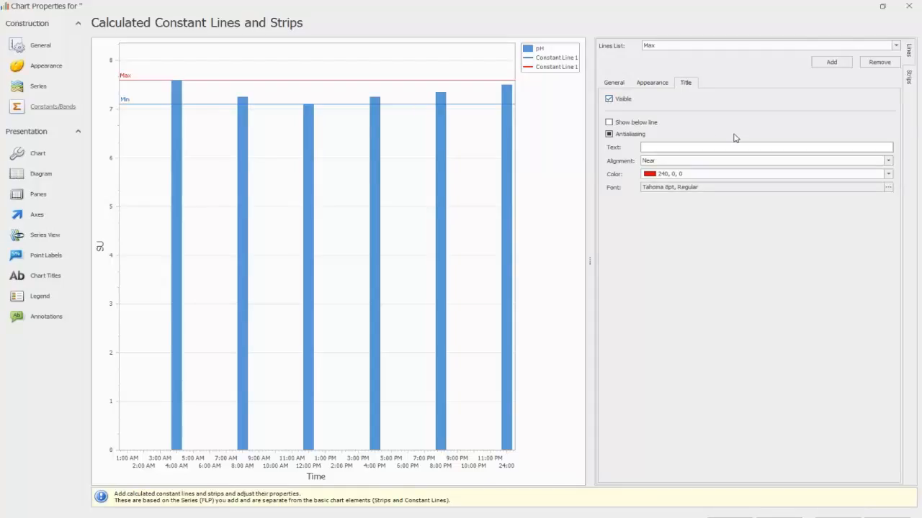
{"action": "left_click", "coordinate": [608, 98]}
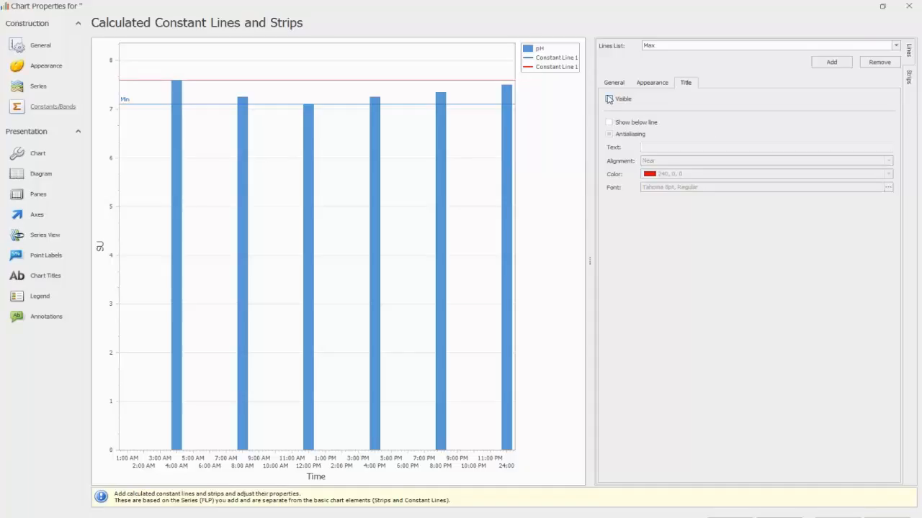
{"action": "left_click", "coordinate": [614, 83]}
{"action": "left_click", "coordinate": [608, 99]}
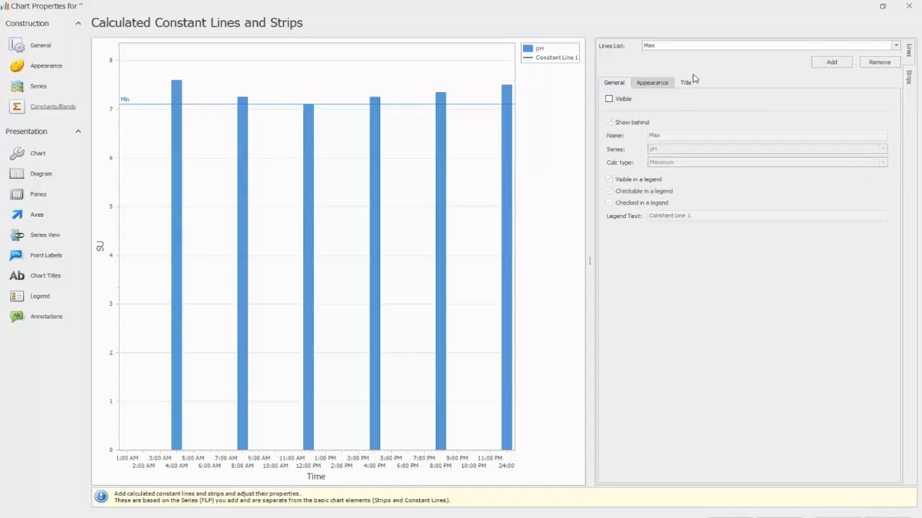
Step: Hide the calculated Min line
{"action": "left_click", "coordinate": [896, 46]}
{"action": "left_click", "coordinate": [774, 62]}
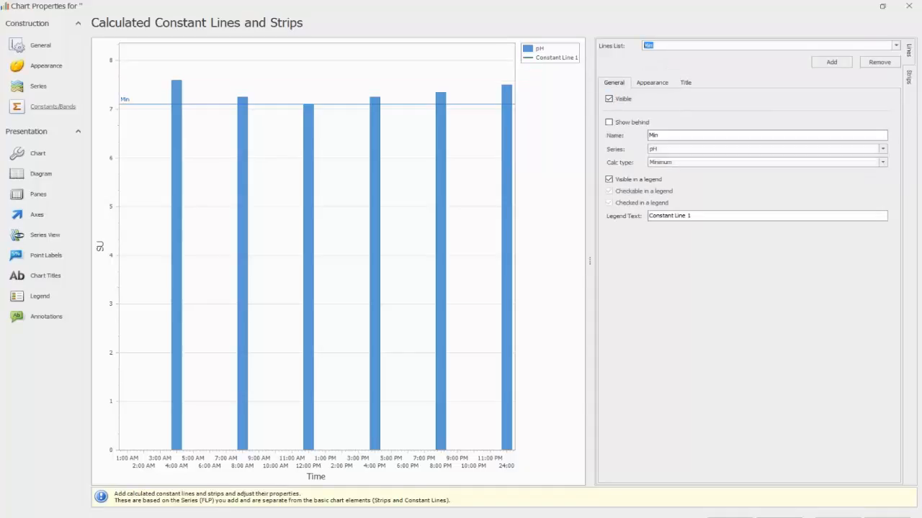
{"action": "left_click", "coordinate": [609, 99]}
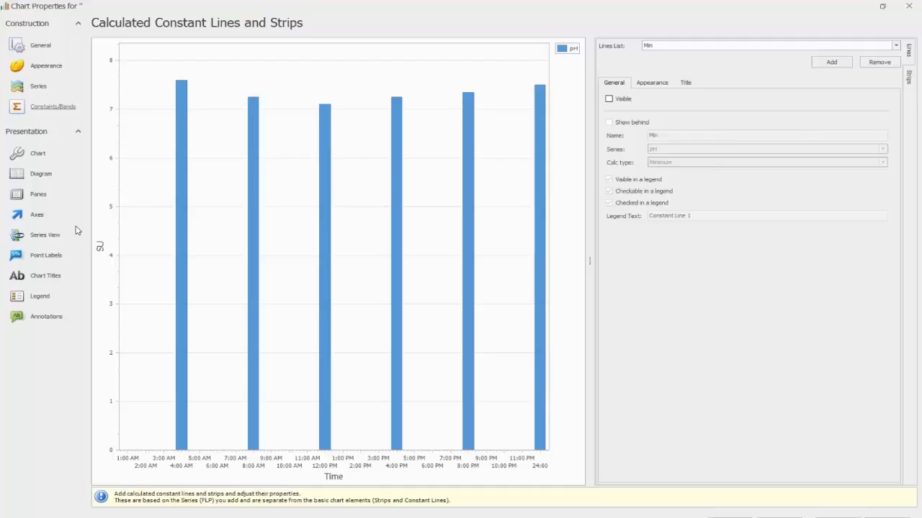
Step: Make the Min constant line visible in the Primary AxisY settings
{"action": "left_click", "coordinate": [35, 216]}
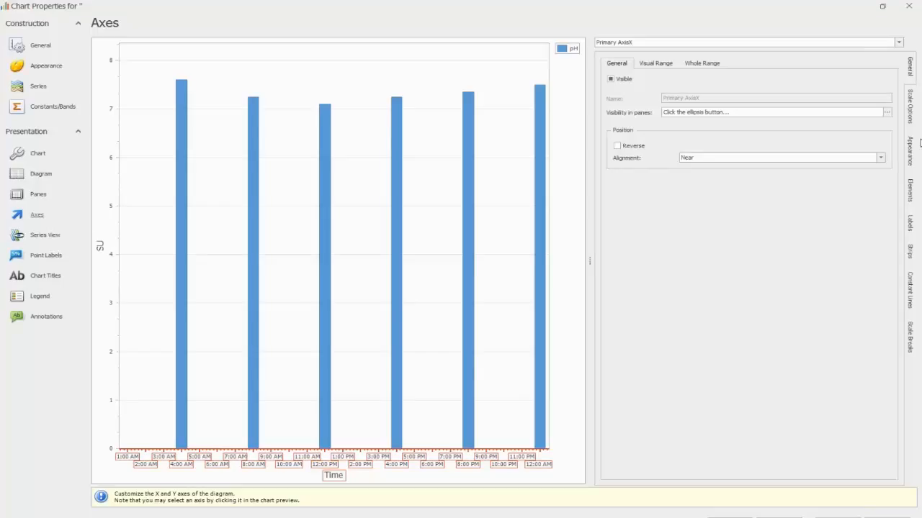
{"action": "left_click", "coordinate": [911, 284]}
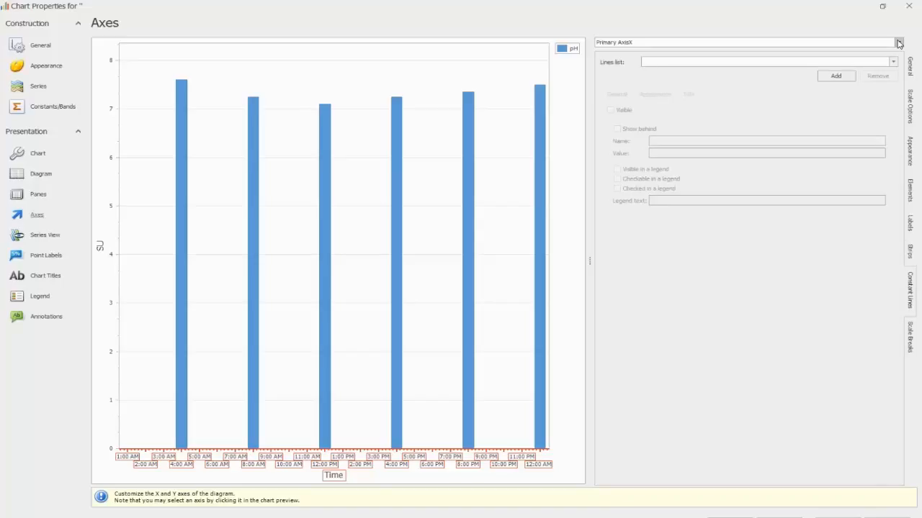
{"action": "left_click", "coordinate": [899, 43]}
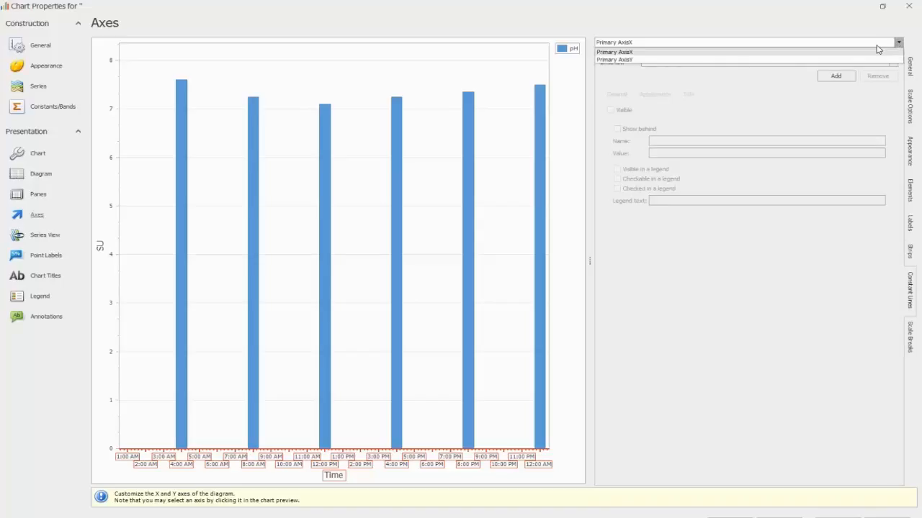
{"action": "left_click", "coordinate": [824, 55]}
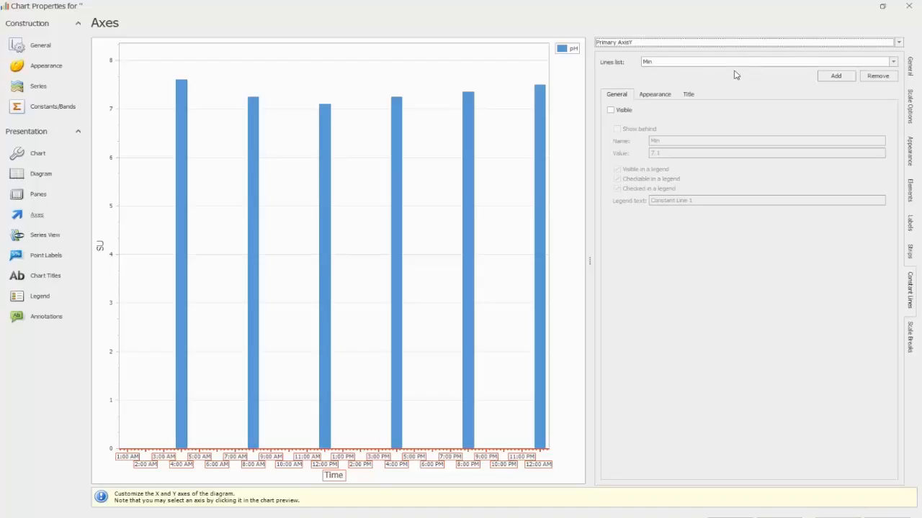
{"action": "left_click", "coordinate": [610, 110]}
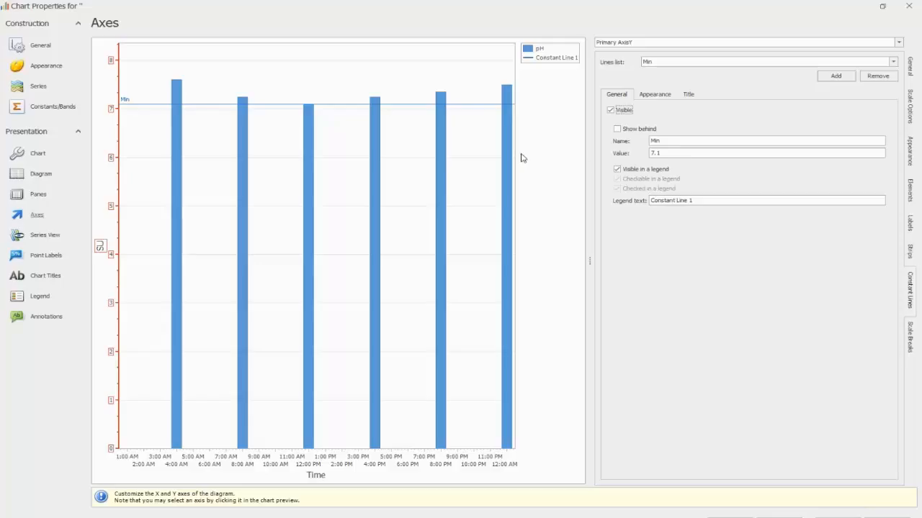
Step: Set the Min constant line's value to 3 and rename it Label
{"action": "left_click_drag", "start_coordinate": [660, 154], "coordinate": [643, 154]}
{"action": "type", "text": "3"}
{"action": "key", "text": "Tab"}
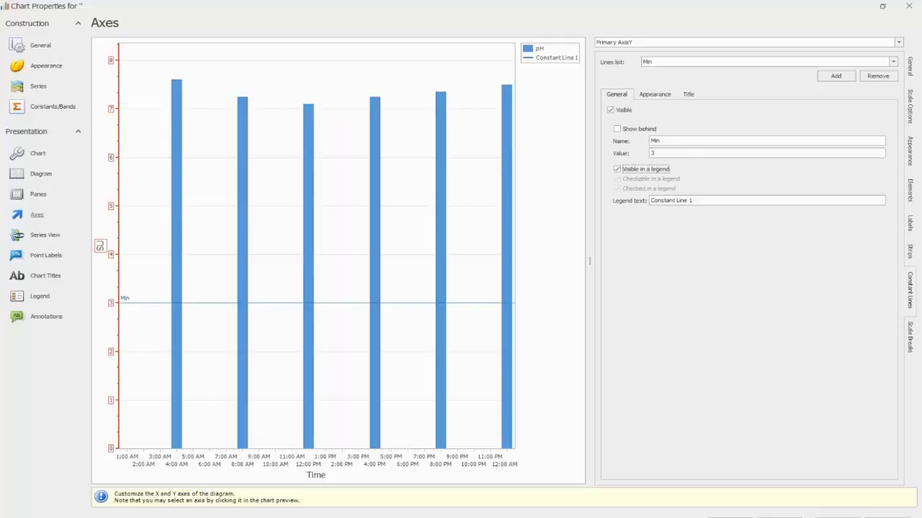
{"action": "double_click", "coordinate": [663, 141]}
{"action": "type", "text": "Label"}
{"action": "left_click", "coordinate": [675, 152]}
Step: Add a new strip to Primary AxisY with a minimum limit of 3 and a maximum limit of 6
{"action": "left_click", "coordinate": [910, 252]}
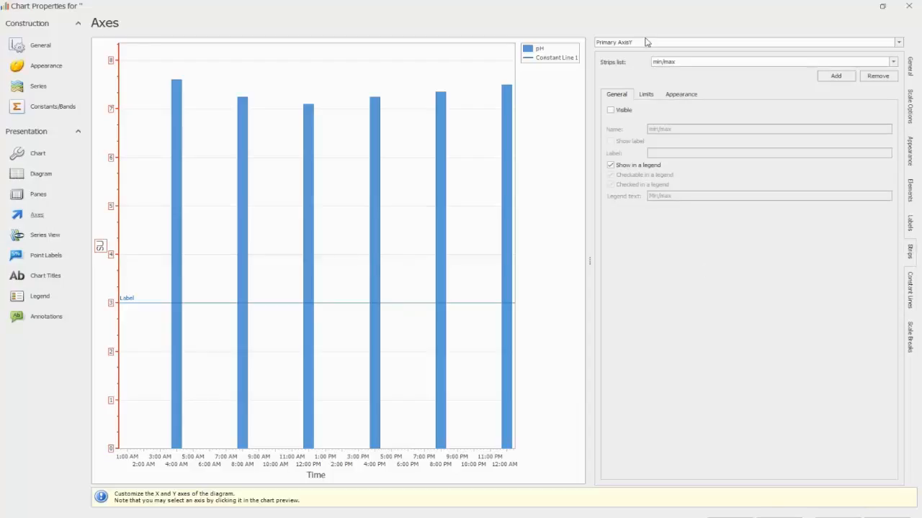
{"action": "left_click", "coordinate": [830, 76]}
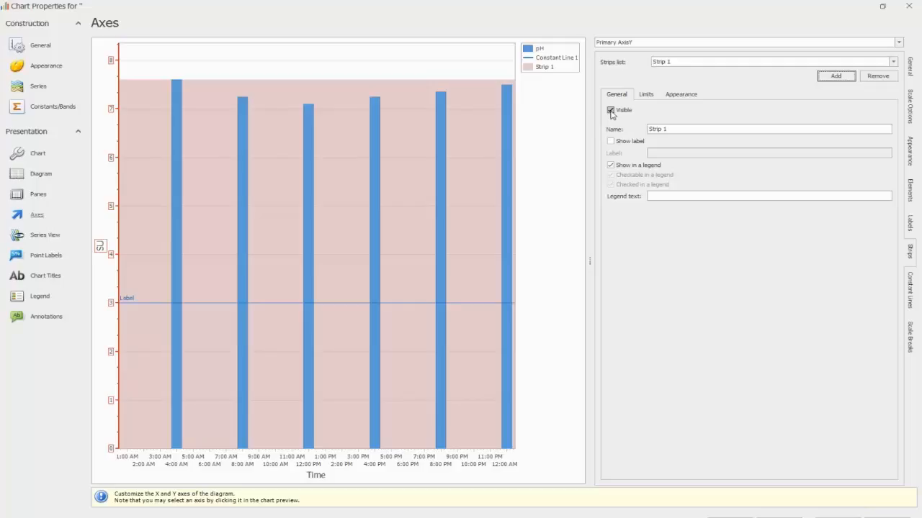
{"action": "left_click", "coordinate": [646, 96]}
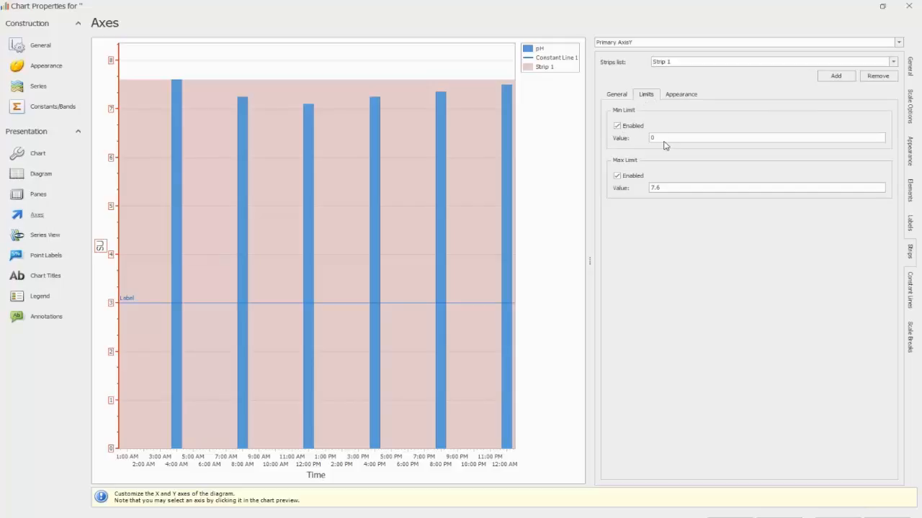
{"action": "left_click_drag", "start_coordinate": [658, 137], "coordinate": [646, 136]}
{"action": "key", "text": "Return"}
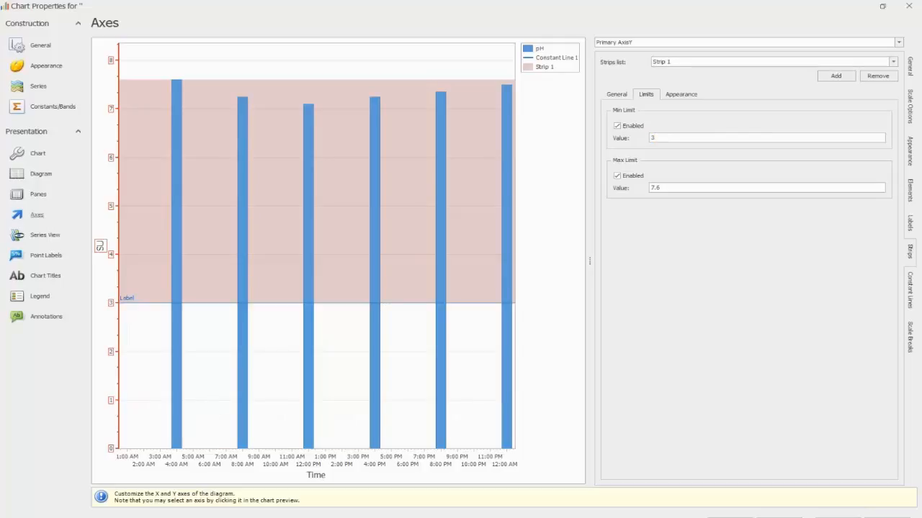
{"action": "left_click_drag", "start_coordinate": [668, 188], "coordinate": [650, 187]}
{"action": "type", "text": "6"}
{"action": "key", "text": "Return"}
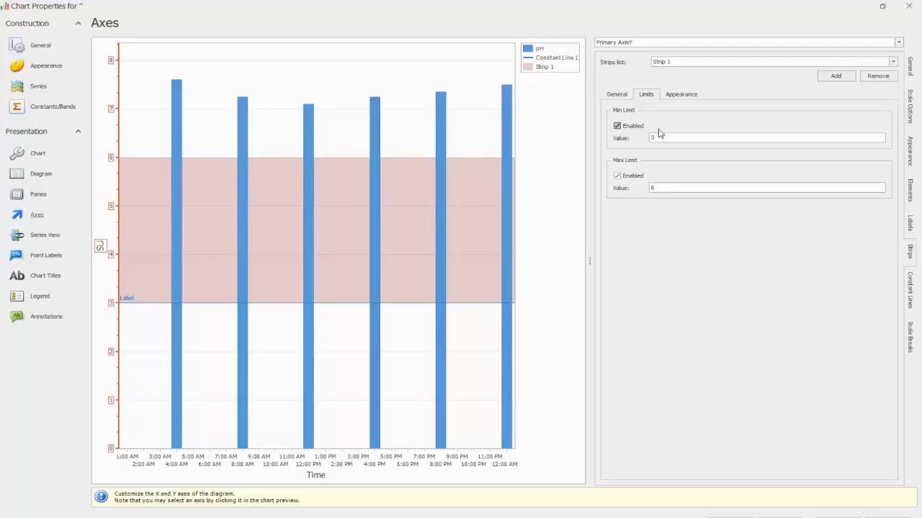
Step: Change the new strip's minimum limit to 4.5 and its maximum limit to 6.9
{"action": "left_click_drag", "start_coordinate": [660, 137], "coordinate": [645, 137]}
{"action": "type", "text": "4.5"}
{"action": "key", "text": "Return"}
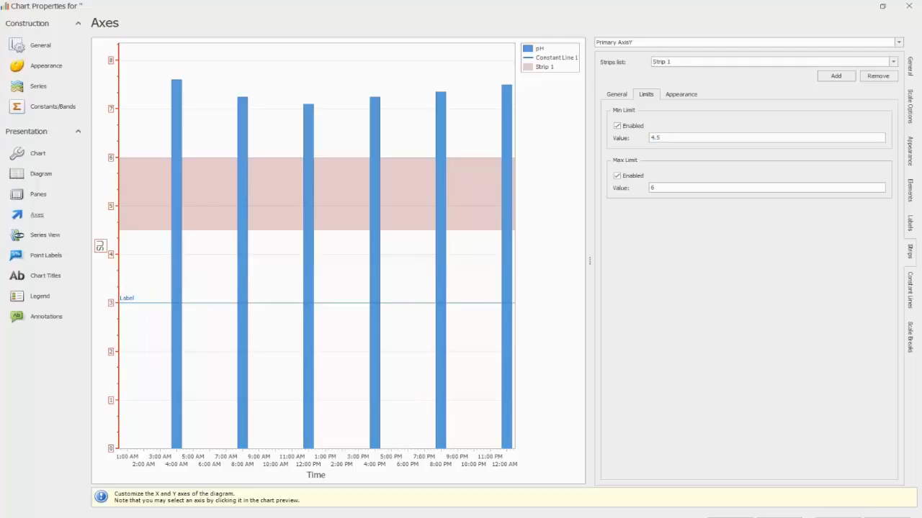
{"action": "left_click", "coordinate": [664, 187]}
{"action": "type", "text": "6.9"}
{"action": "key", "text": "Return"}
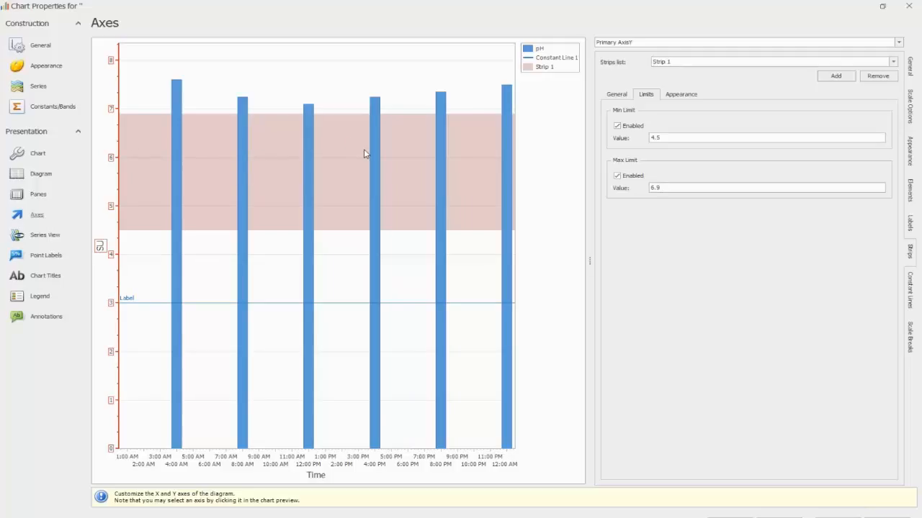
Step: Set the strip's legend text to Limits and return to the chart
{"action": "left_click", "coordinate": [618, 96]}
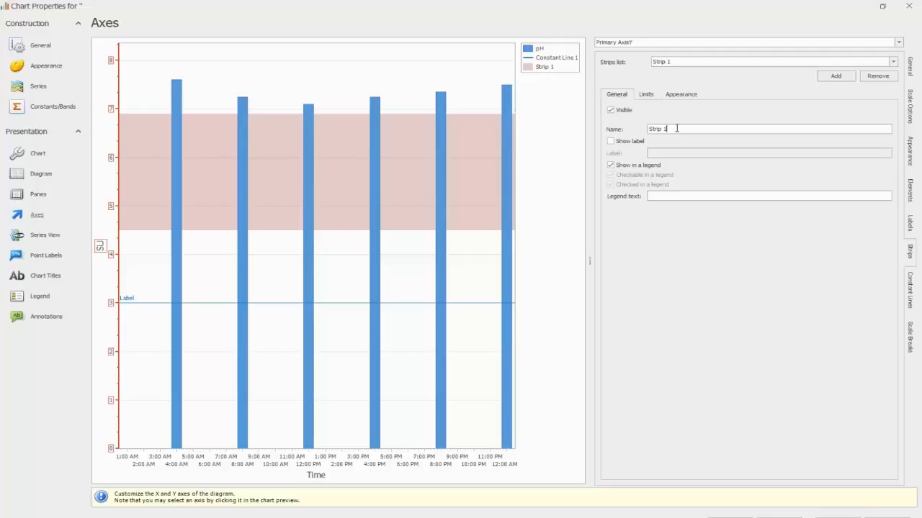
{"action": "left_click", "coordinate": [671, 196]}
{"action": "type", "text": "Upper"}
{"action": "key", "text": "BackSpace"}
{"action": "key", "text": "BackSpace"}
{"action": "key", "text": "BackSpace"}
{"action": "key", "text": "BackSpace"}
{"action": "key", "text": "BackSpace"}
{"action": "type", "text": "Limits"}
{"action": "key", "text": "Return"}
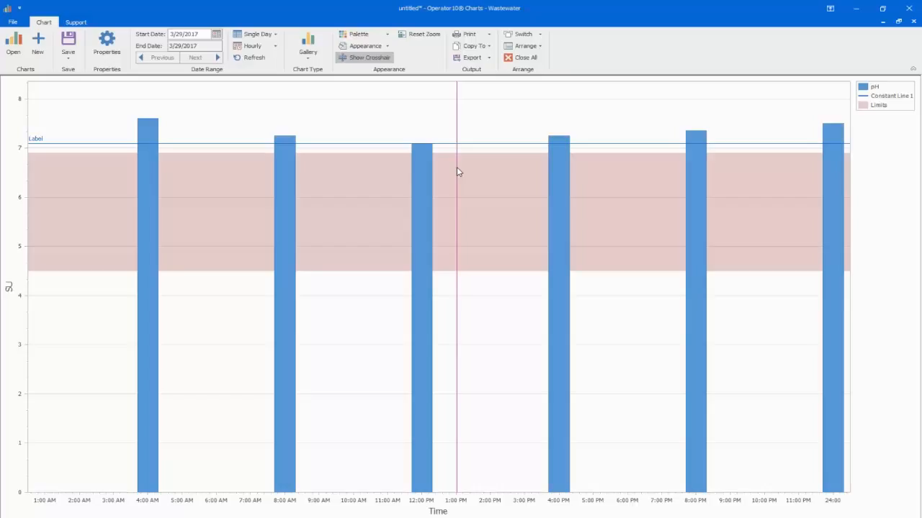
{"action": "mouse_move", "coordinate": [417, 204]}
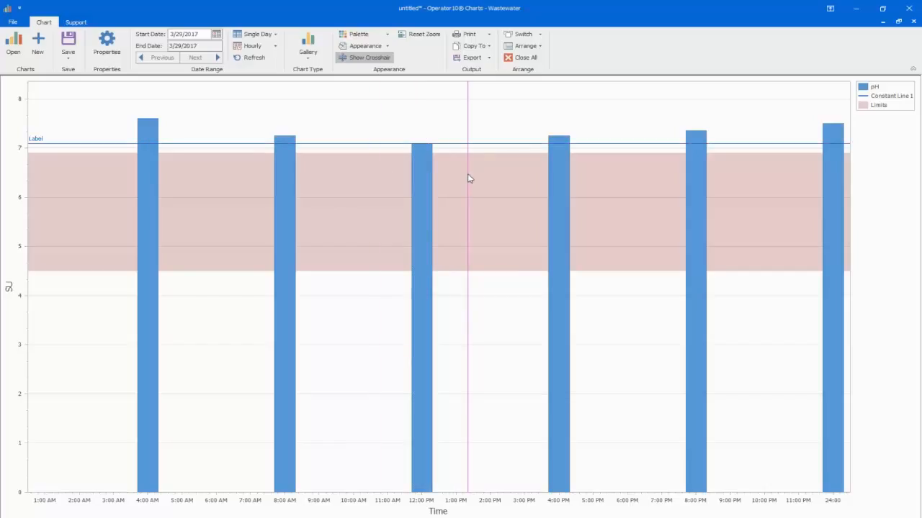
{"action": "mouse_move", "coordinate": [154, 100]}
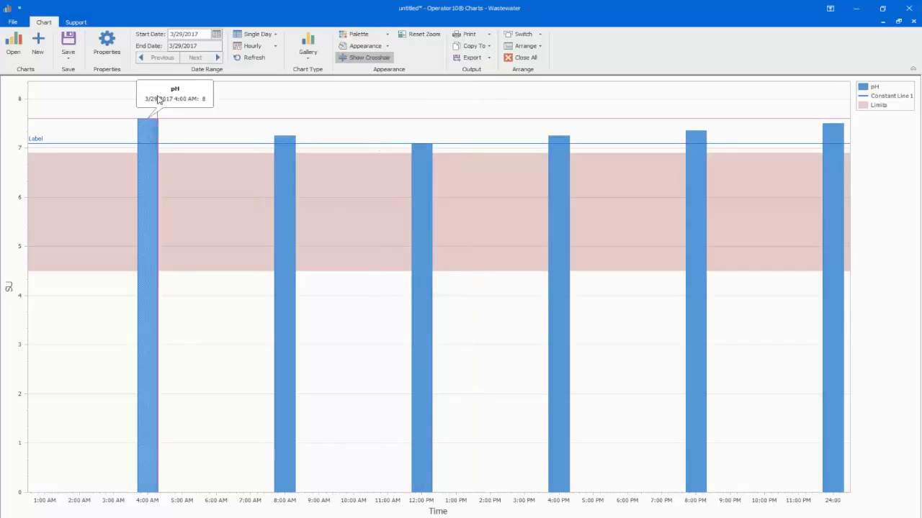
{"action": "left_click", "coordinate": [38, 45]}
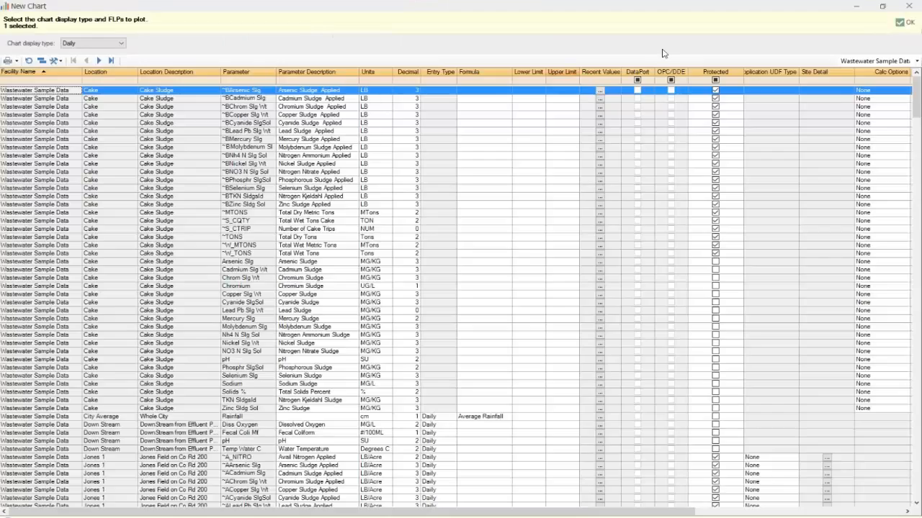
{"action": "left_click", "coordinate": [904, 22]}
Step: Open the saved chart named Dual Panes
{"action": "left_click", "coordinate": [15, 45]}
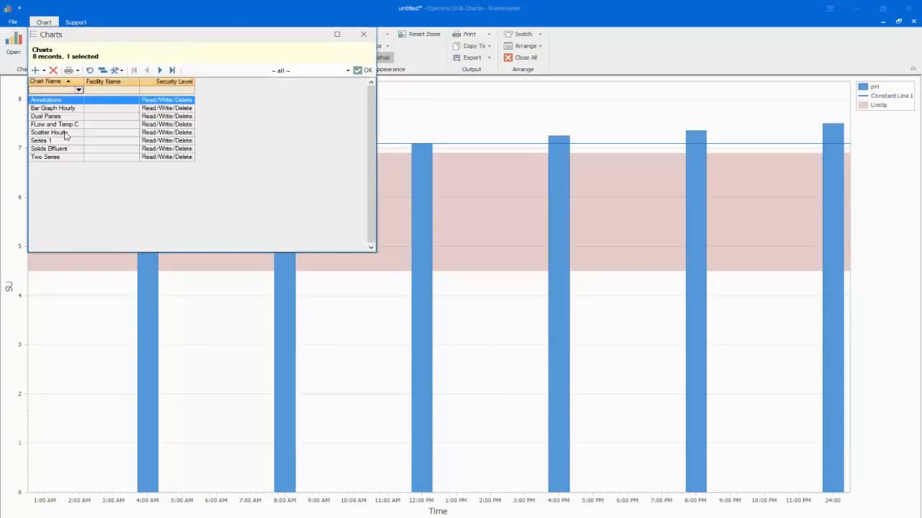
{"action": "left_click", "coordinate": [120, 115]}
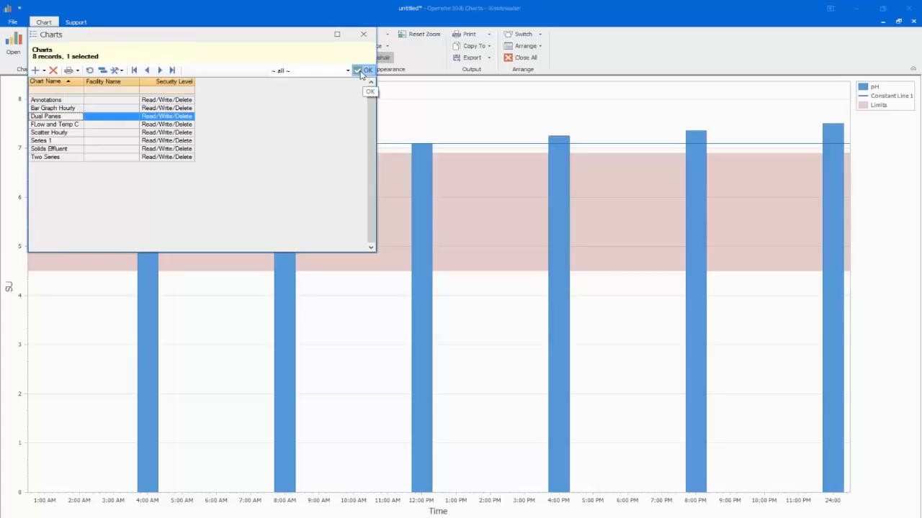
{"action": "left_click", "coordinate": [363, 70]}
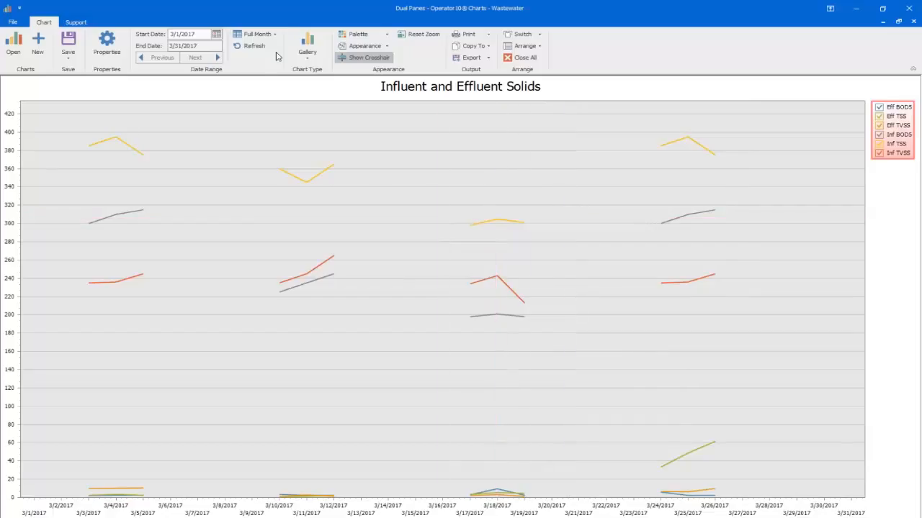
Step: Turn on the point labels for the Eff BOD5 series in the chart's properties
{"action": "left_click", "coordinate": [107, 45]}
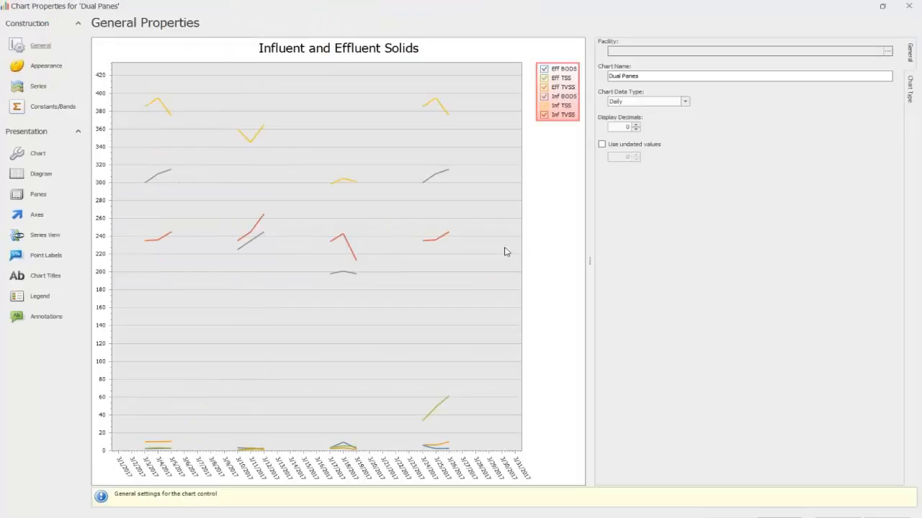
{"action": "left_click", "coordinate": [45, 257]}
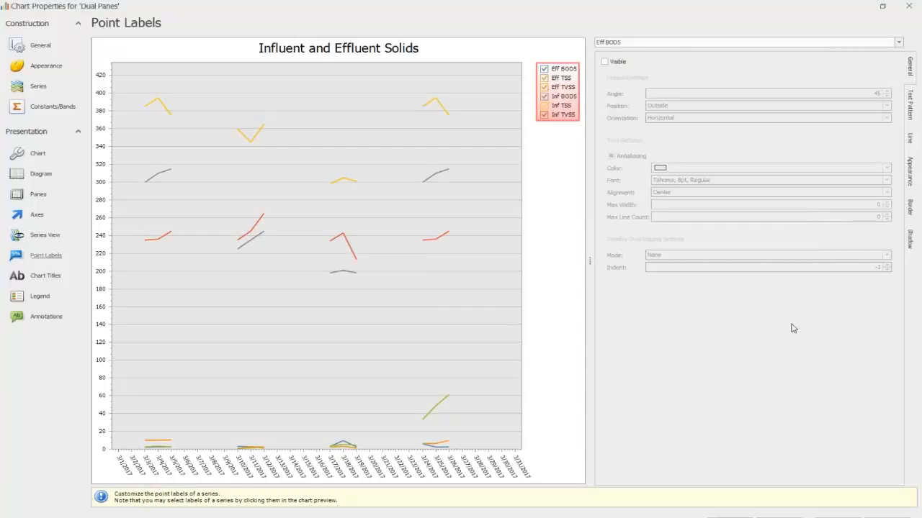
{"action": "left_click", "coordinate": [604, 62]}
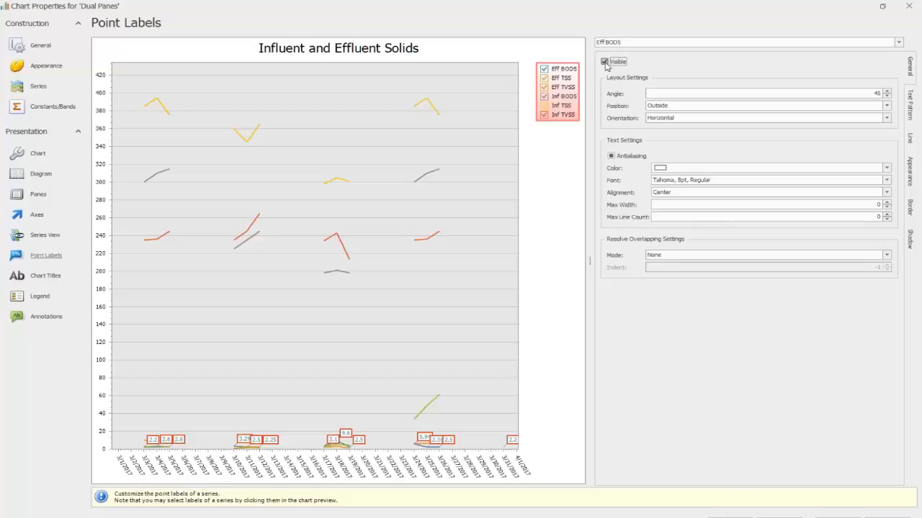
{"action": "left_click", "coordinate": [336, 448]}
{"action": "left_click", "coordinate": [245, 444]}
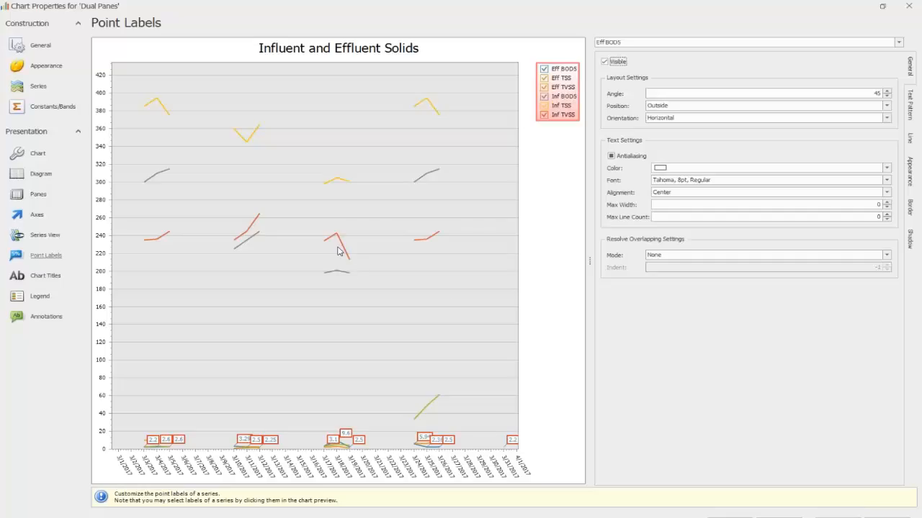
Step: Make the point labels visible for the Inf BOD5 and Inf TSS series
{"action": "left_click", "coordinate": [900, 43]}
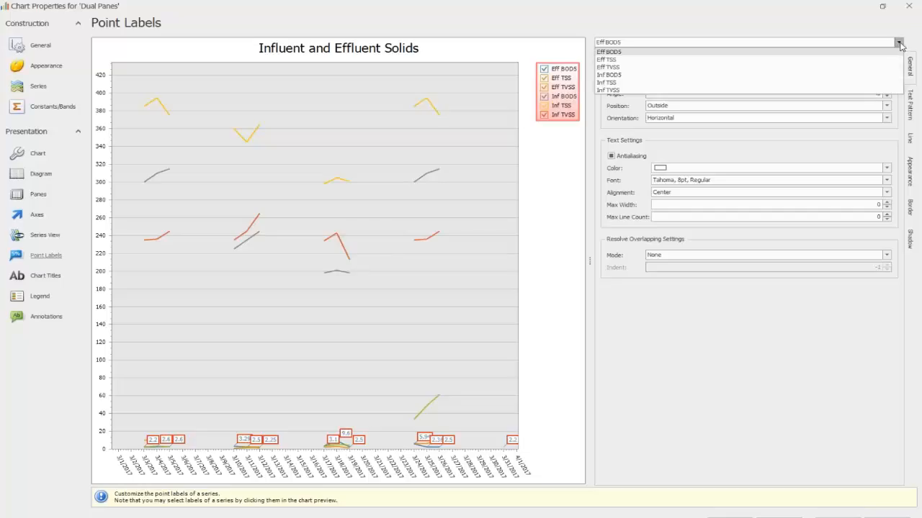
{"action": "left_click", "coordinate": [704, 80]}
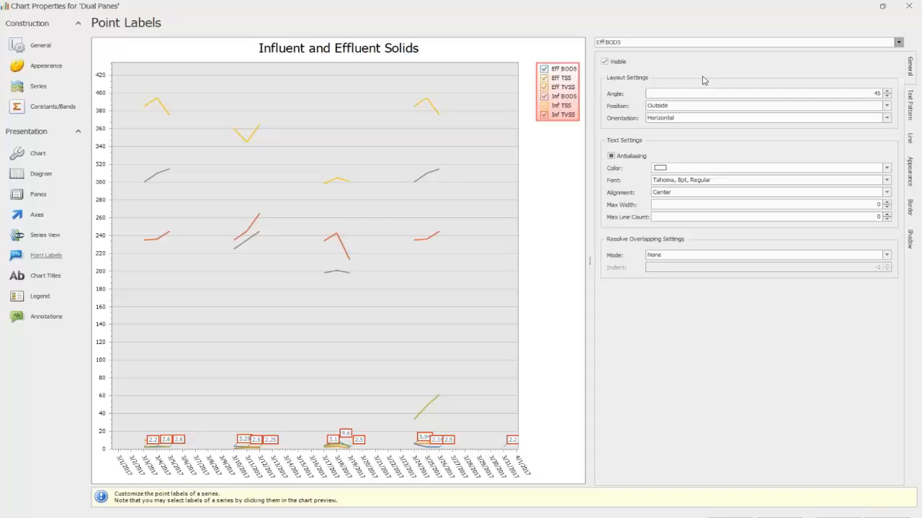
{"action": "left_click", "coordinate": [604, 62]}
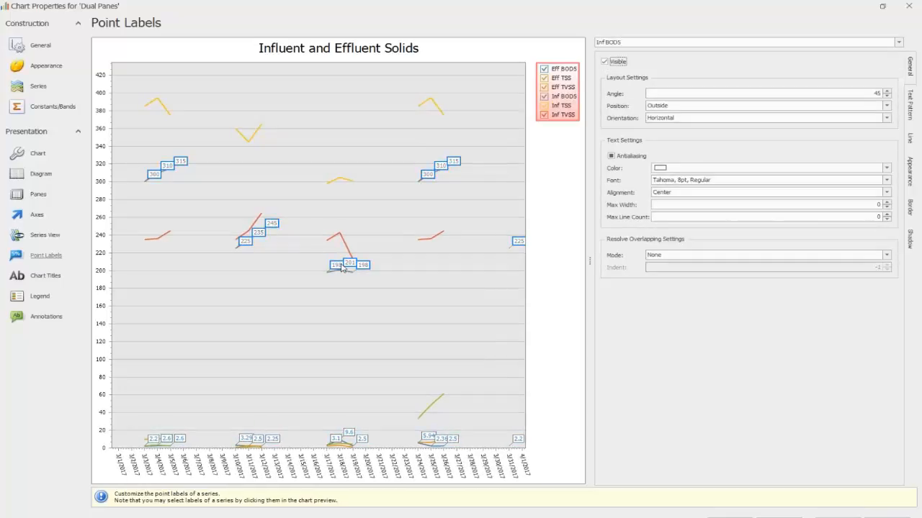
{"action": "left_click", "coordinate": [899, 43]}
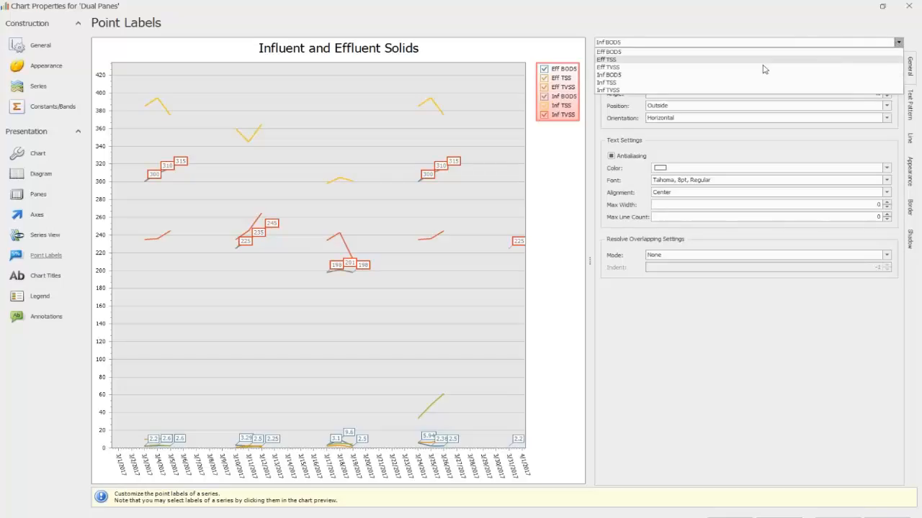
{"action": "left_click", "coordinate": [664, 83]}
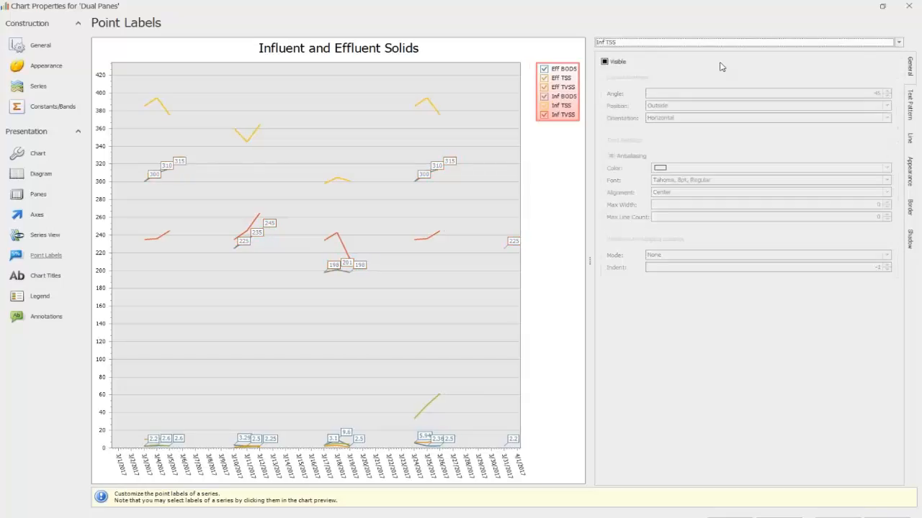
{"action": "left_click", "coordinate": [604, 62]}
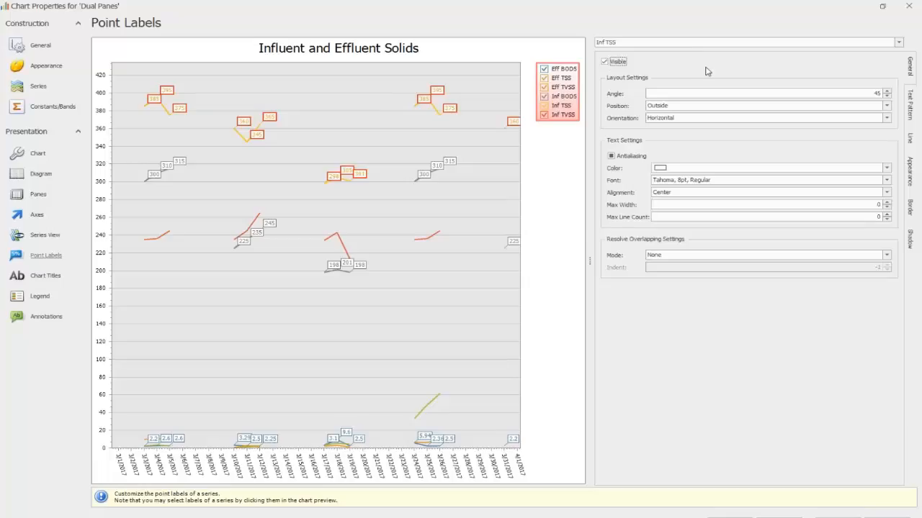
Step: Show the point labels of the Inf TVSS series, set their position to Center, and return to the chart
{"action": "left_click", "coordinate": [899, 43]}
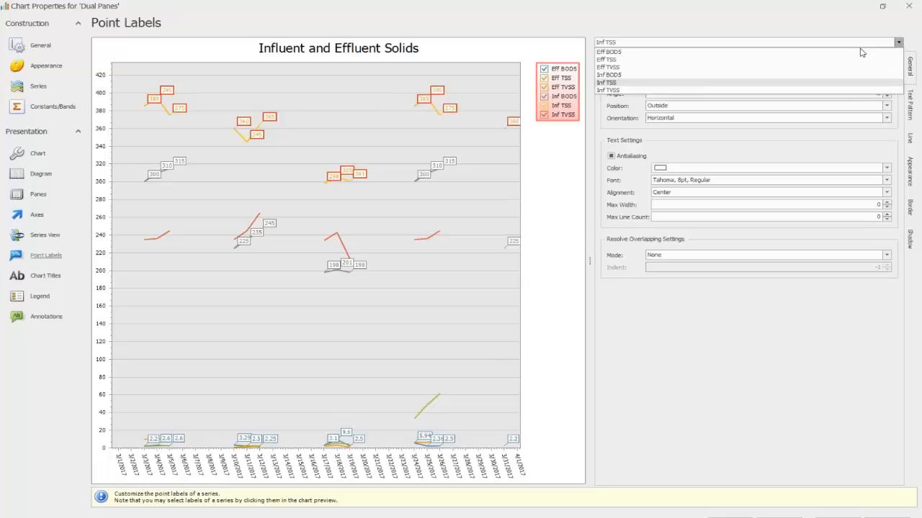
{"action": "left_click", "coordinate": [694, 90]}
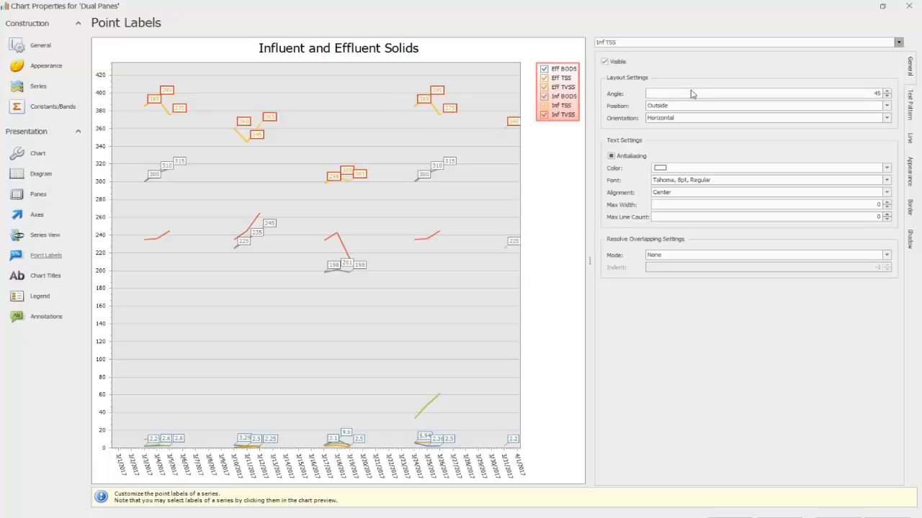
{"action": "left_click", "coordinate": [605, 61]}
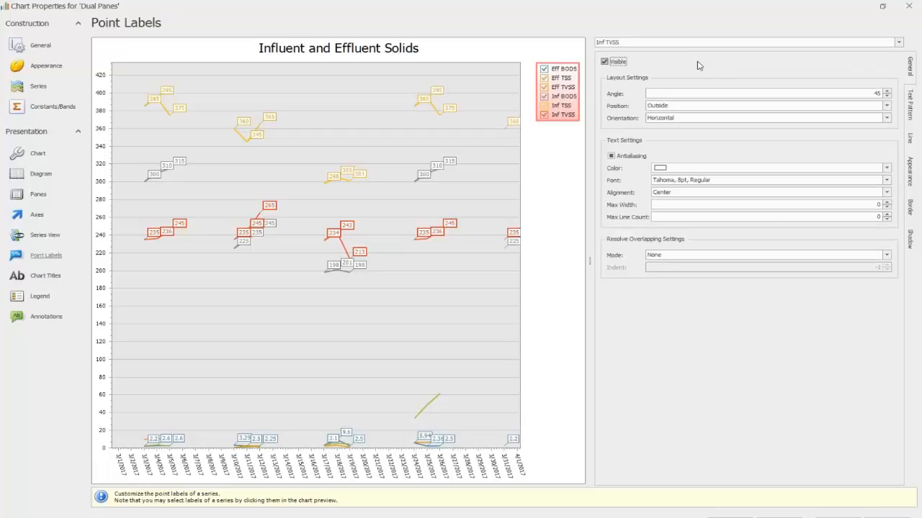
{"action": "left_click", "coordinate": [885, 105]}
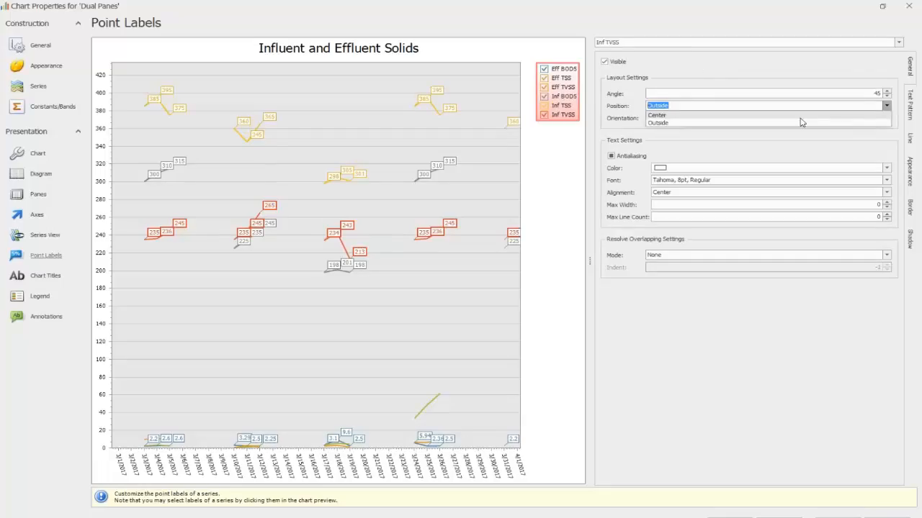
{"action": "left_click", "coordinate": [800, 116]}
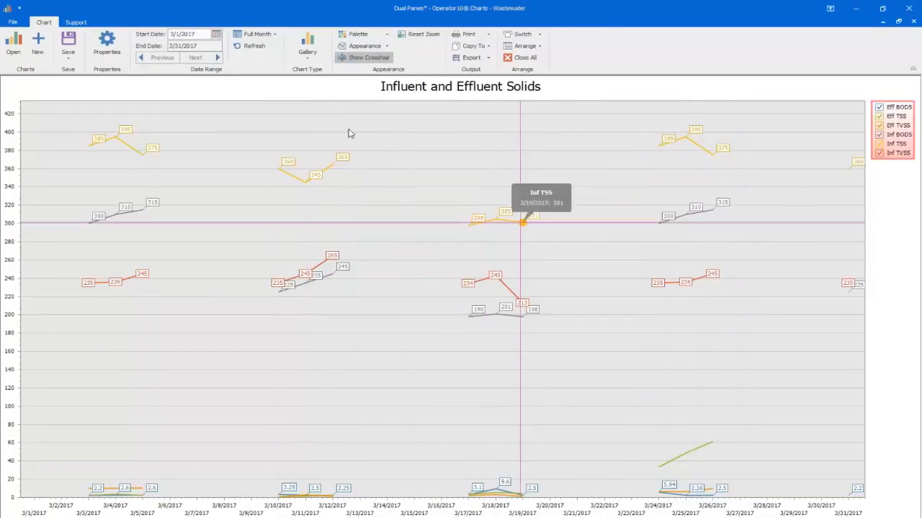
Step: Change the chart type to the first 2-D Column style in the gallery
{"action": "left_click", "coordinate": [306, 45]}
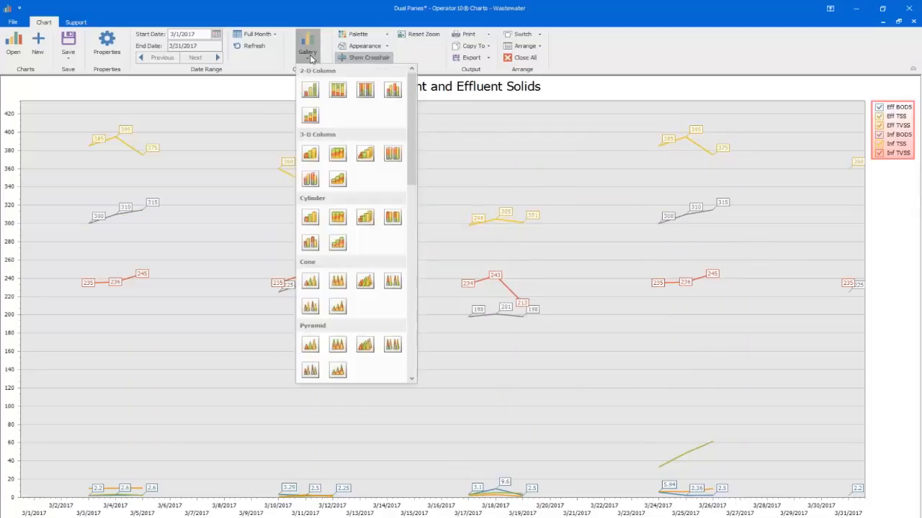
{"action": "left_click", "coordinate": [310, 91]}
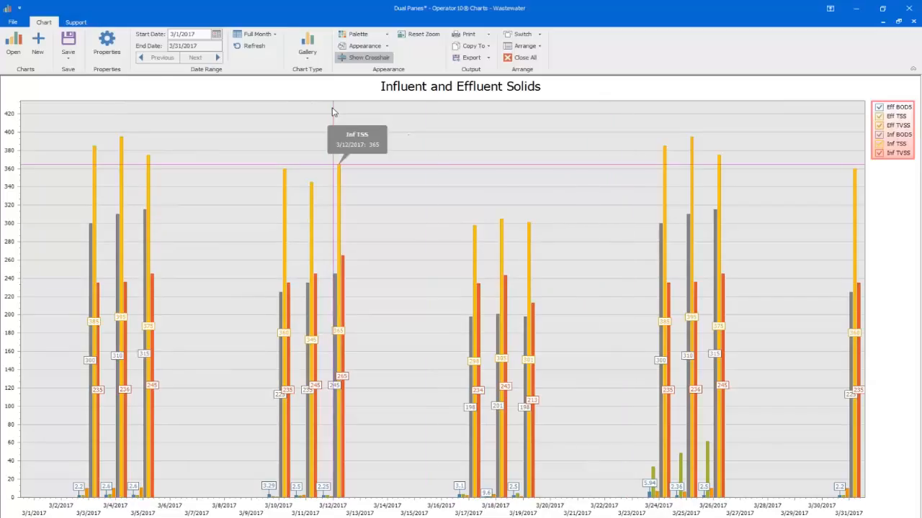
Step: Set the position of the Eff BOD5 series' point labels to Top in the chart's properties
{"action": "left_click", "coordinate": [107, 43]}
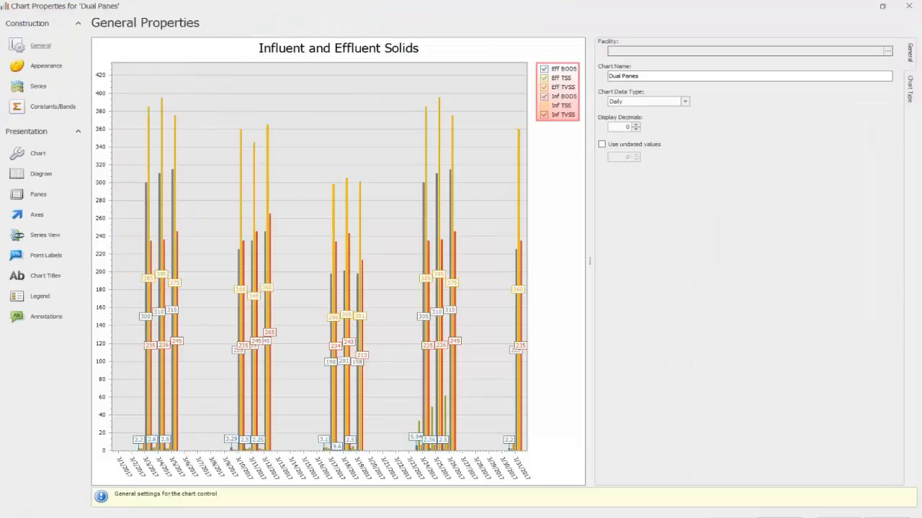
{"action": "left_click", "coordinate": [42, 257]}
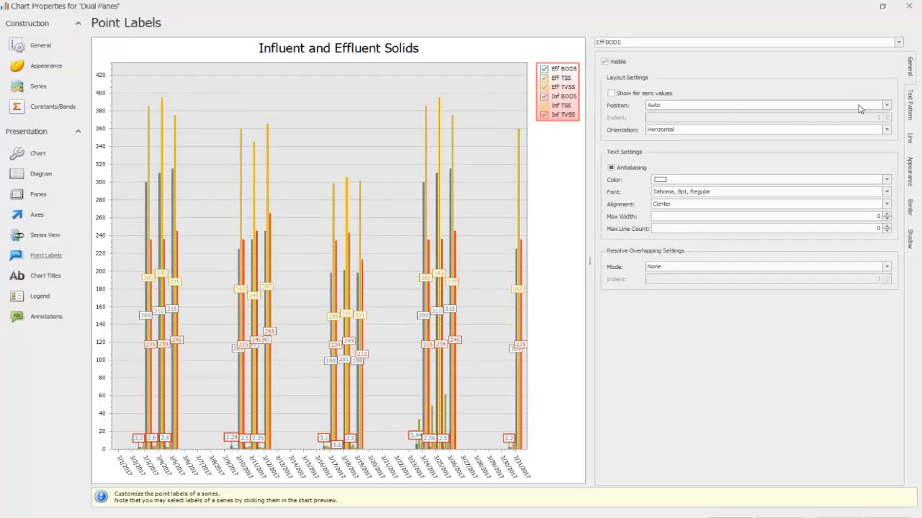
{"action": "left_click", "coordinate": [888, 106]}
{"action": "left_click", "coordinate": [825, 123]}
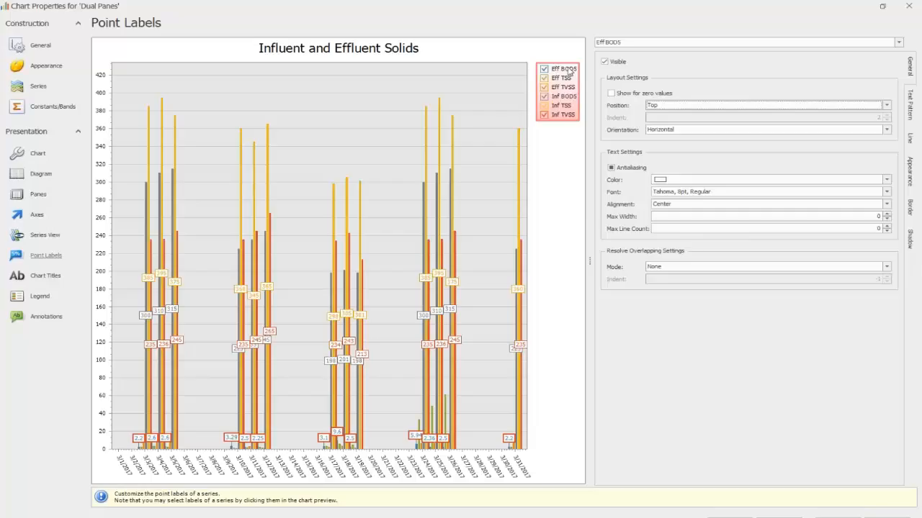
Step: Make the point labels of the Eff TSS series visible
{"action": "left_click", "coordinate": [899, 42]}
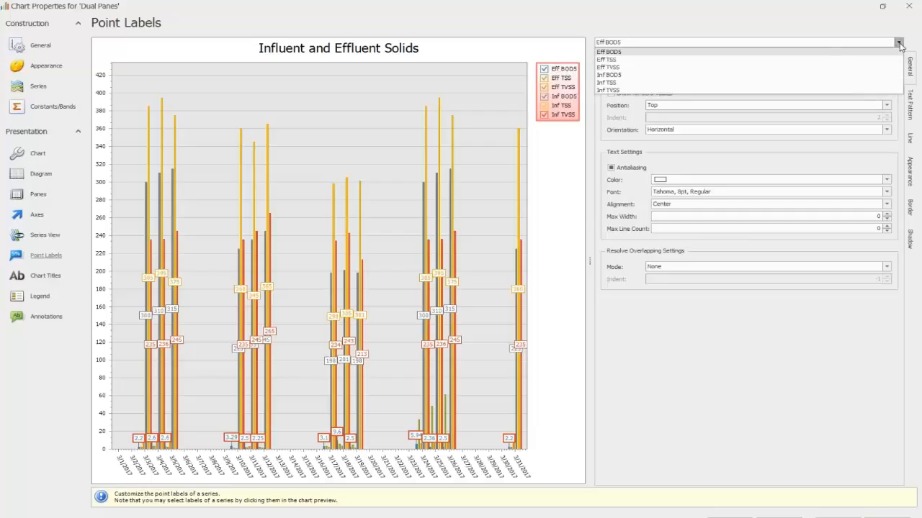
{"action": "left_click", "coordinate": [833, 59]}
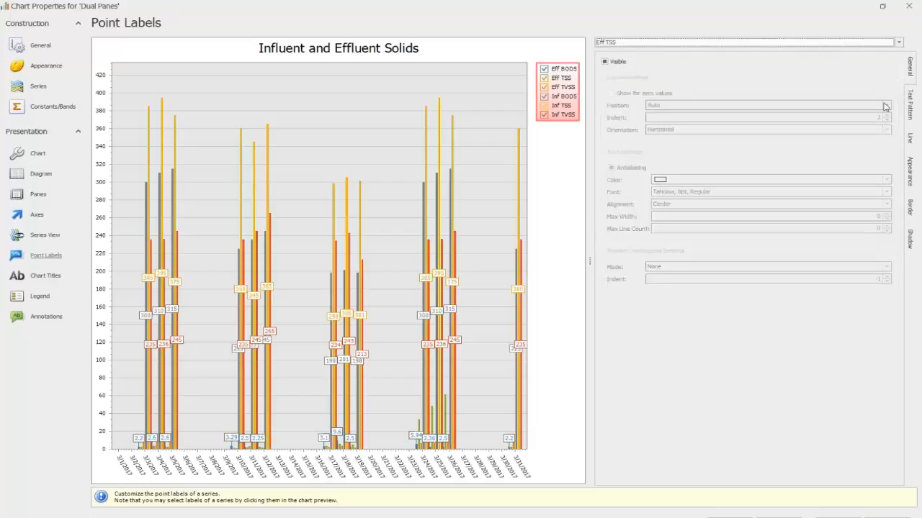
{"action": "left_click", "coordinate": [604, 62]}
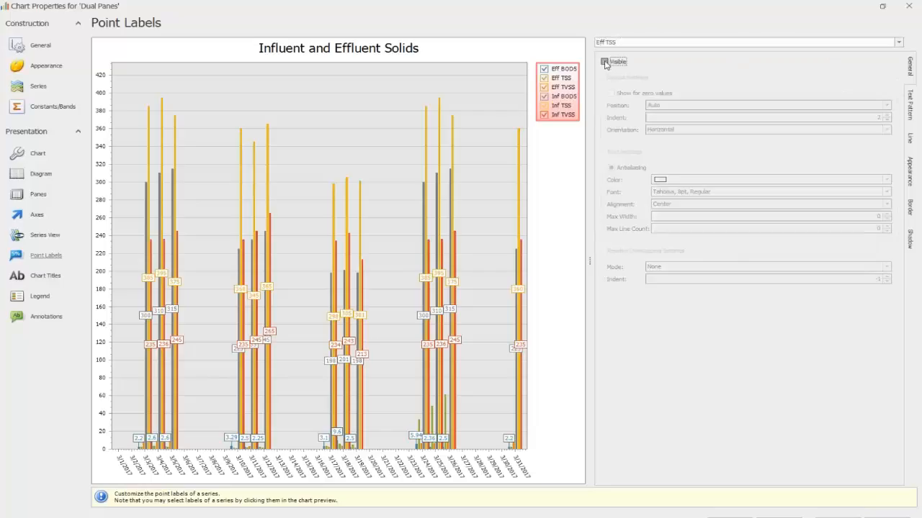
{"action": "left_click", "coordinate": [604, 62]}
Step: Try the Top, Top Inside and Center positions for the Eff TSS point labels
{"action": "left_click", "coordinate": [886, 105]}
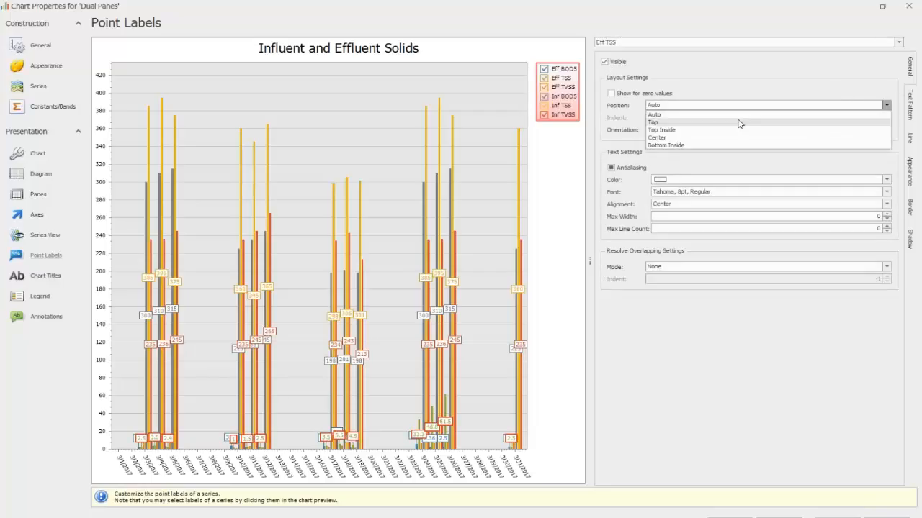
{"action": "left_click", "coordinate": [737, 123]}
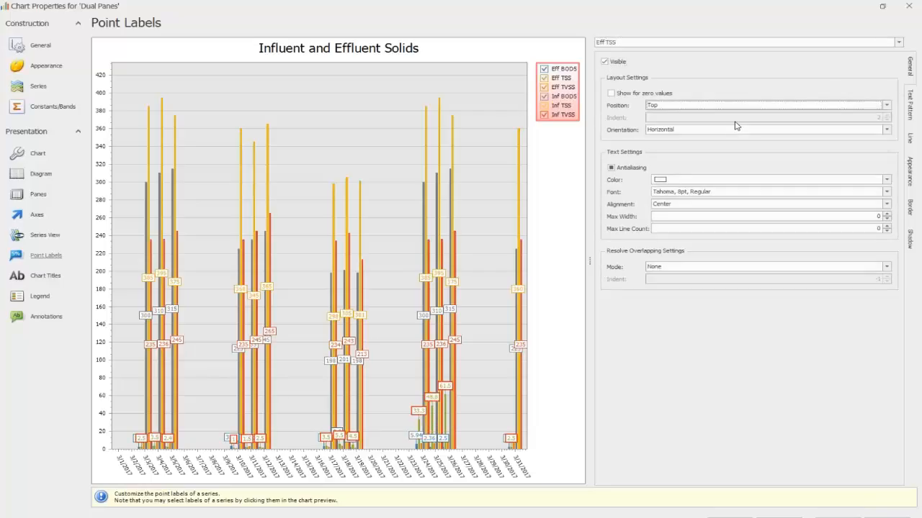
{"action": "left_click", "coordinate": [886, 105]}
{"action": "left_click", "coordinate": [791, 130]}
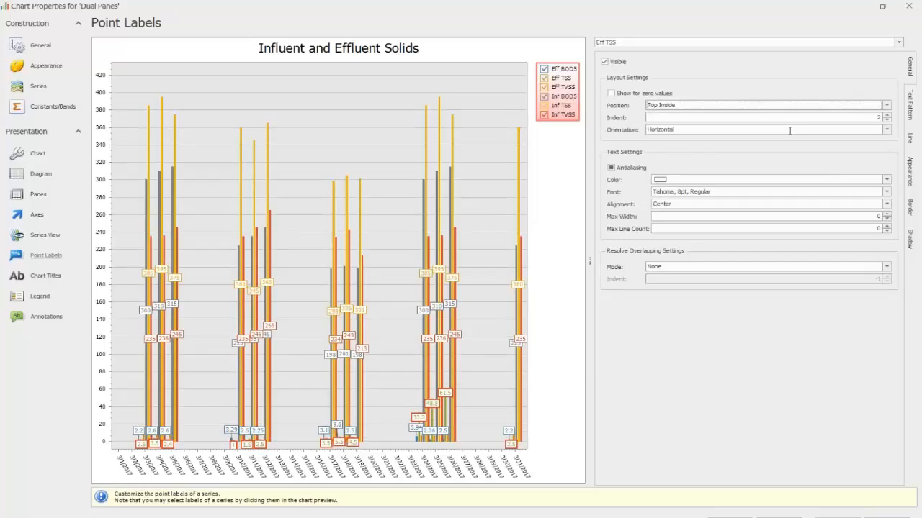
{"action": "left_click", "coordinate": [886, 105]}
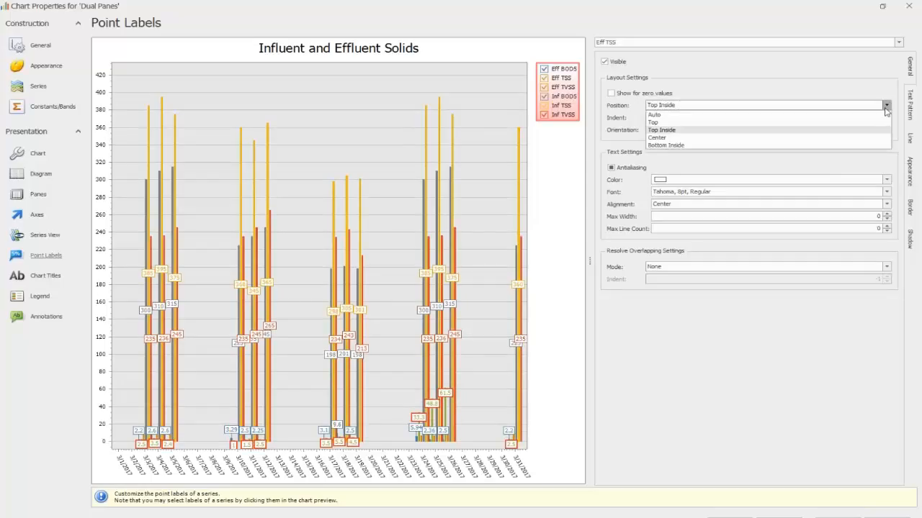
{"action": "left_click", "coordinate": [752, 139]}
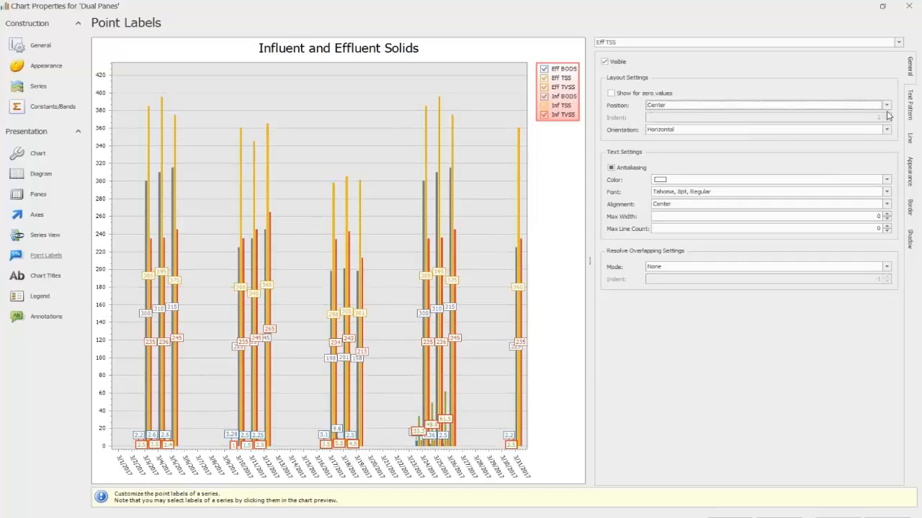
Step: Set the position of the Eff TSS point labels to Bottom Inside
{"action": "left_click", "coordinate": [885, 106]}
{"action": "left_click", "coordinate": [784, 144]}
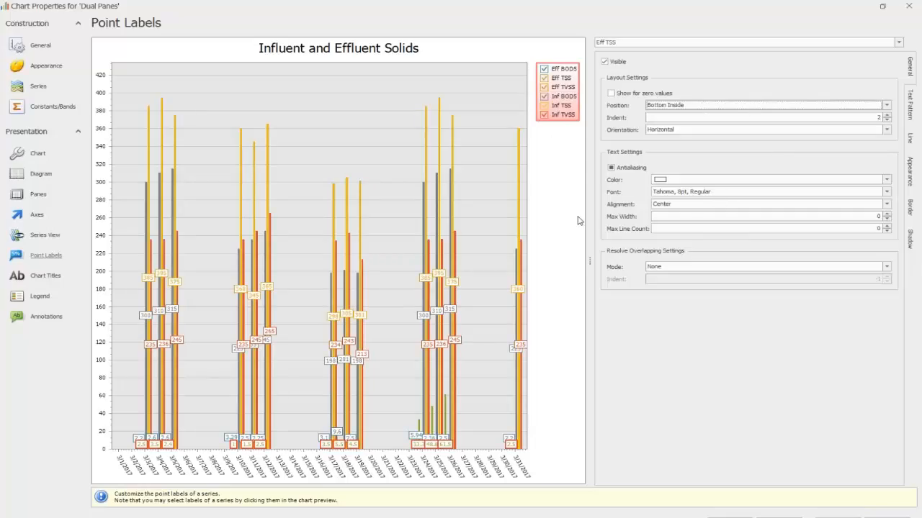
{"action": "left_click", "coordinate": [428, 280]}
Step: Give the Eff TSS point labels a visible red border (255, 0, 0) and return to the chart
{"action": "left_click", "coordinate": [910, 114]}
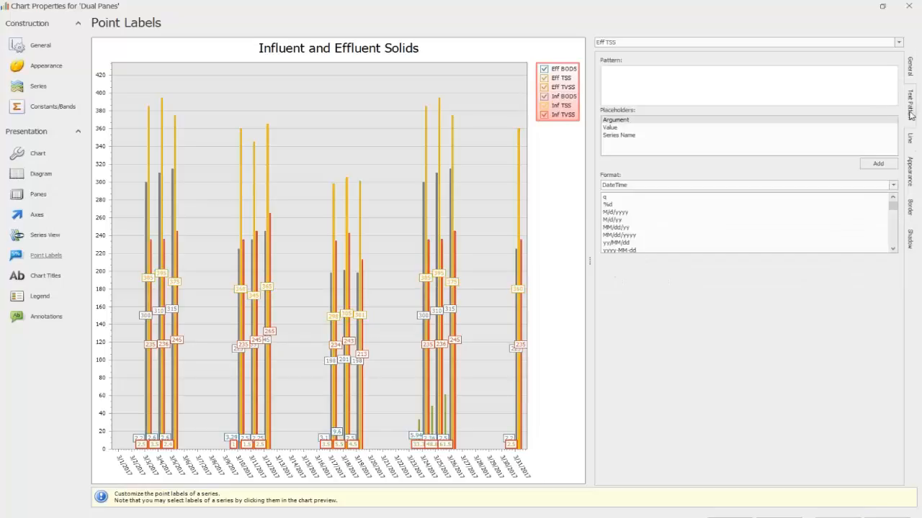
{"action": "left_click", "coordinate": [911, 209]}
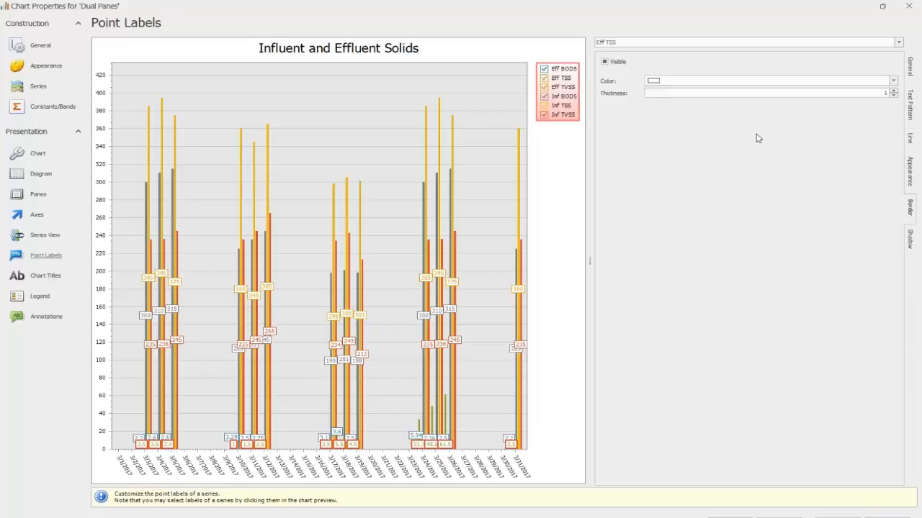
{"action": "left_click", "coordinate": [893, 80]}
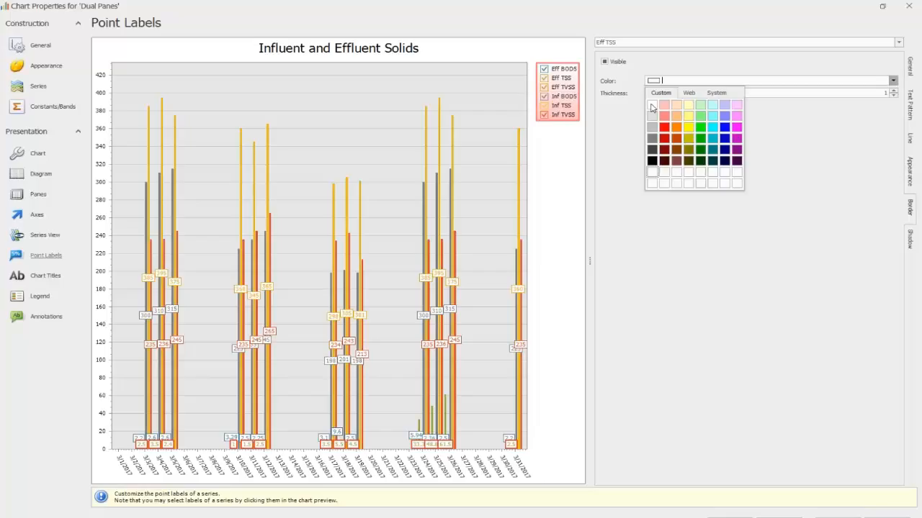
{"action": "left_click", "coordinate": [664, 127]}
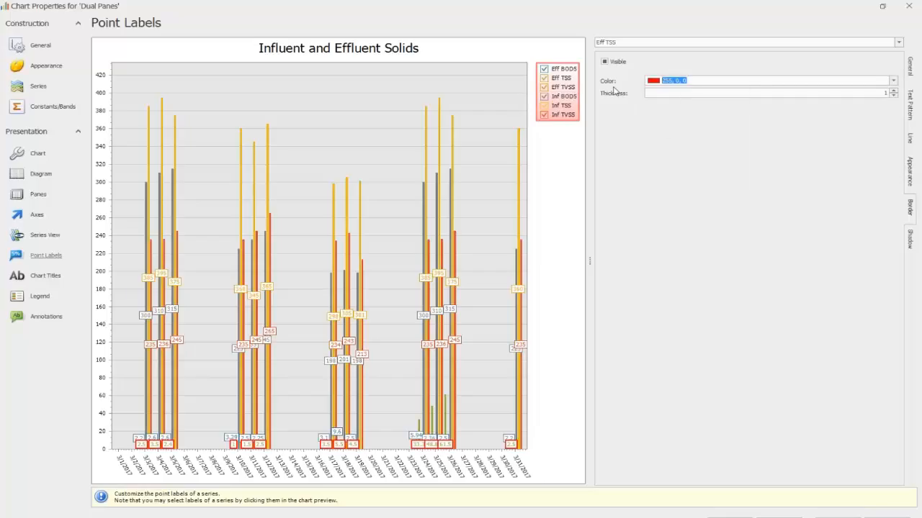
{"action": "left_click", "coordinate": [605, 61]}
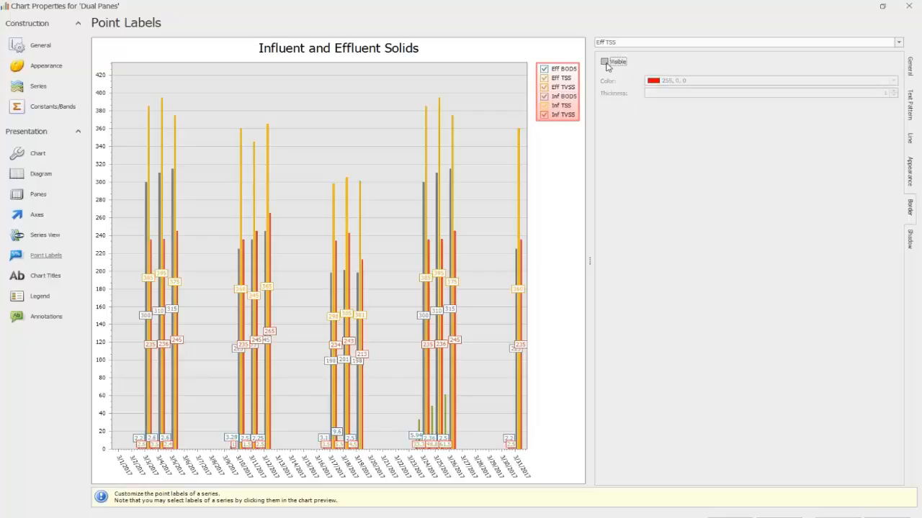
{"action": "left_click", "coordinate": [605, 61]}
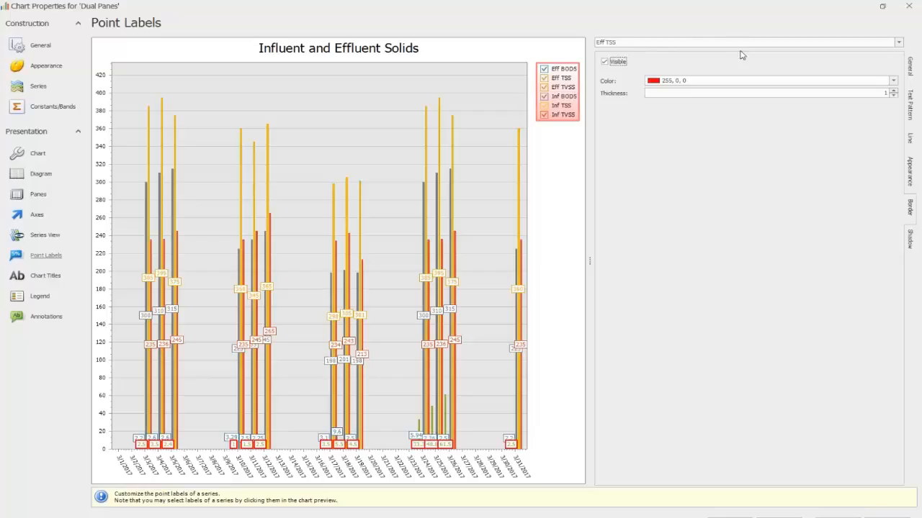
{"action": "left_click", "coordinate": [839, 517]}
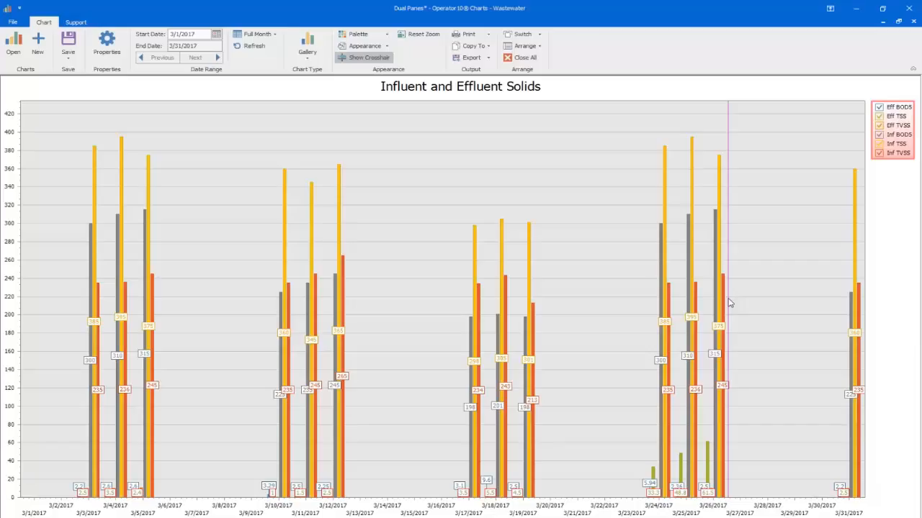
{"action": "mouse_move", "coordinate": [719, 304]}
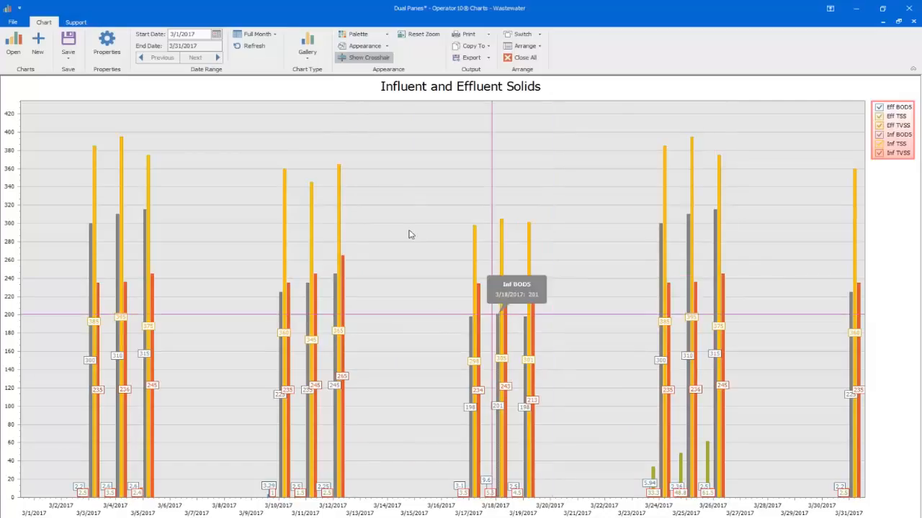
Step: Open the annotation settings in the chart's properties
{"action": "left_click", "coordinate": [107, 45]}
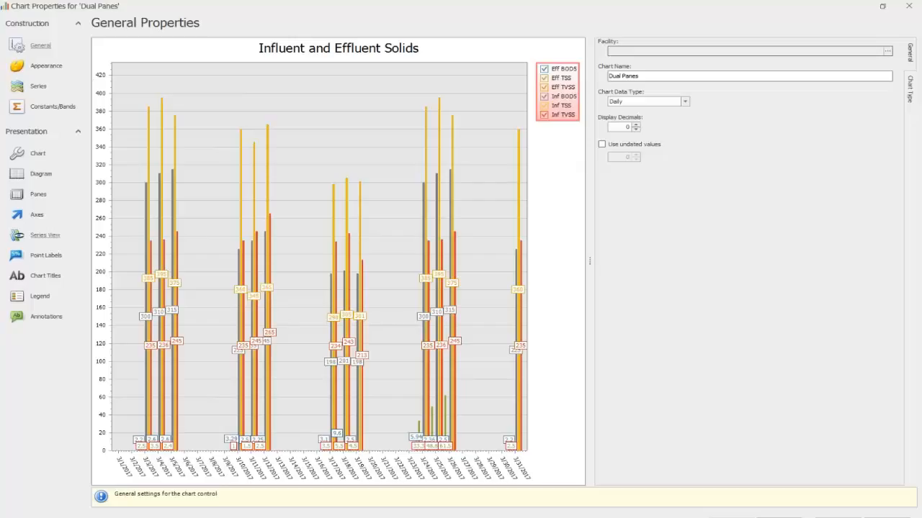
{"action": "left_click", "coordinate": [45, 321]}
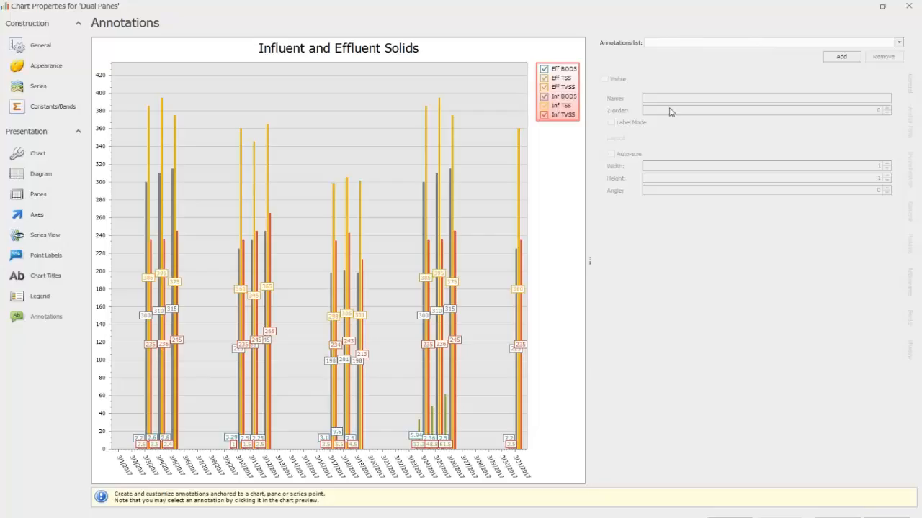
Step: Add an image annotation to the chart
{"action": "left_click", "coordinate": [841, 58]}
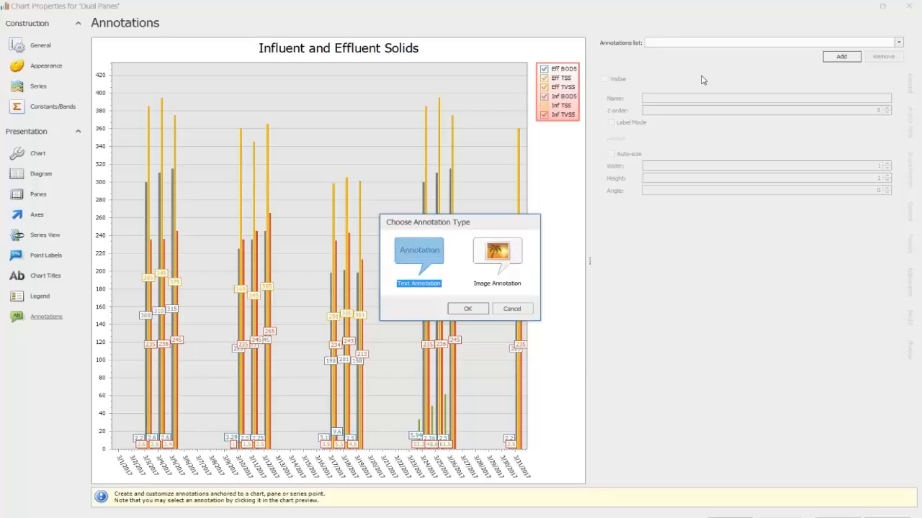
{"action": "left_click", "coordinate": [497, 252]}
{"action": "left_click", "coordinate": [482, 308]}
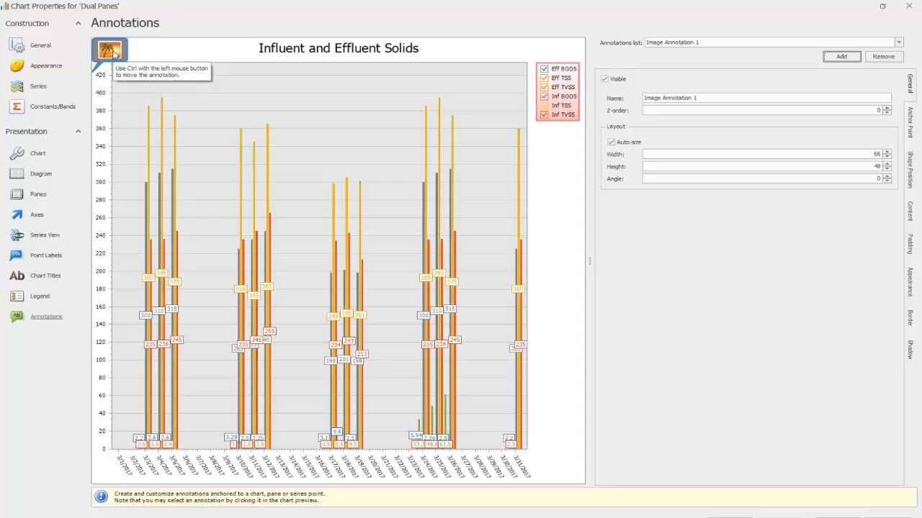
Step: Browse the Saved Pictures folder for the annotation's image without choosing one, and remove the image annotation
{"action": "left_click", "coordinate": [909, 210]}
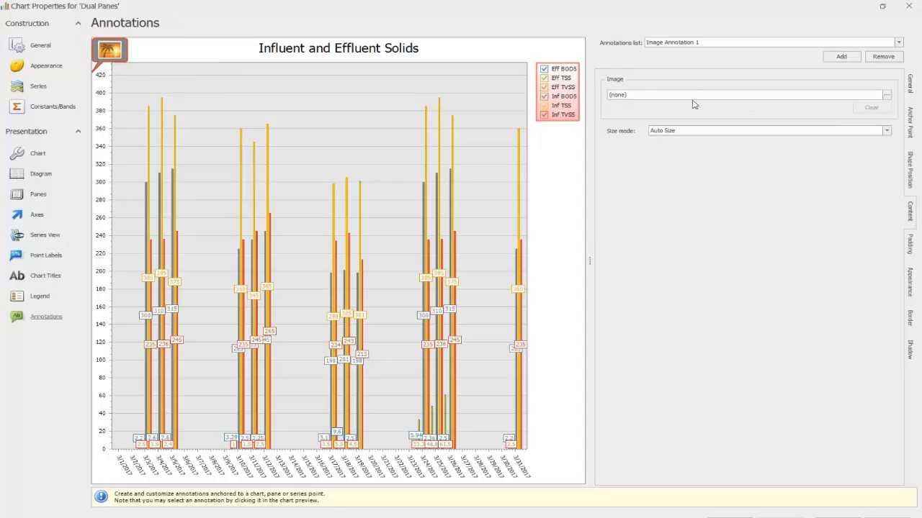
{"action": "left_click", "coordinate": [887, 94]}
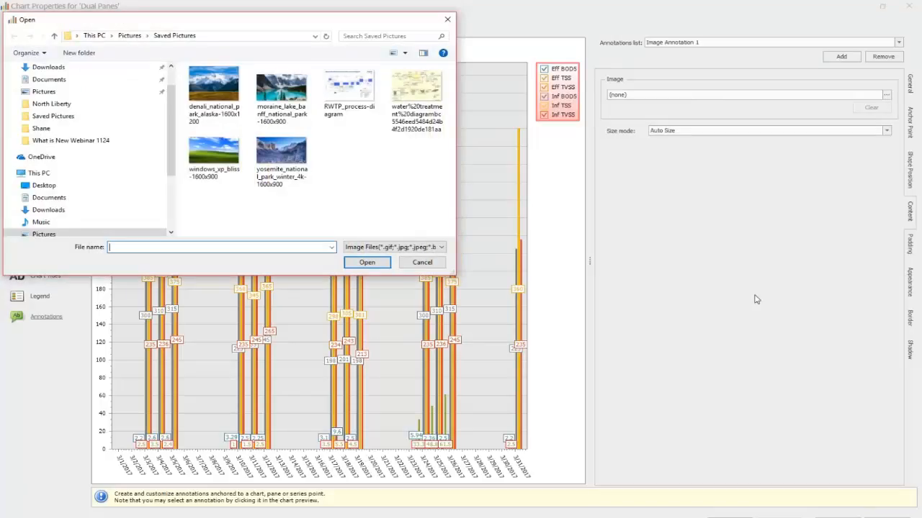
{"action": "left_click", "coordinate": [422, 264]}
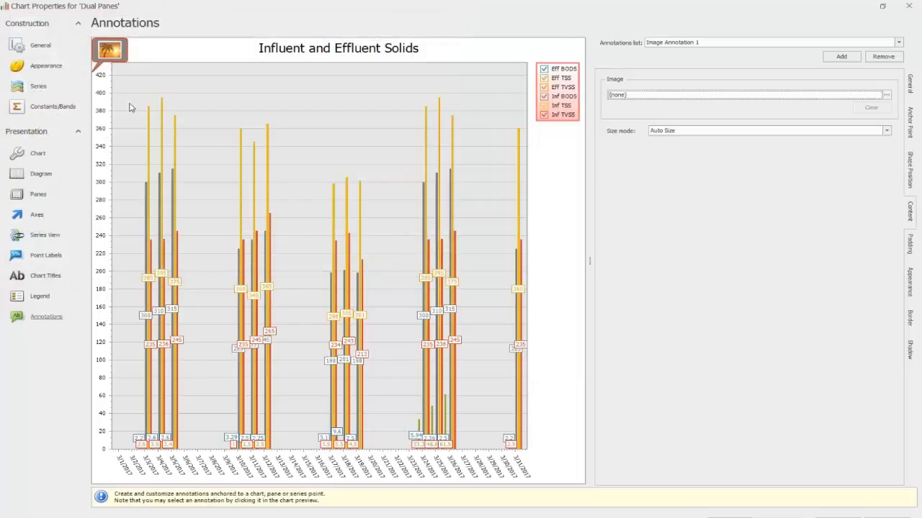
{"action": "left_click", "coordinate": [884, 58]}
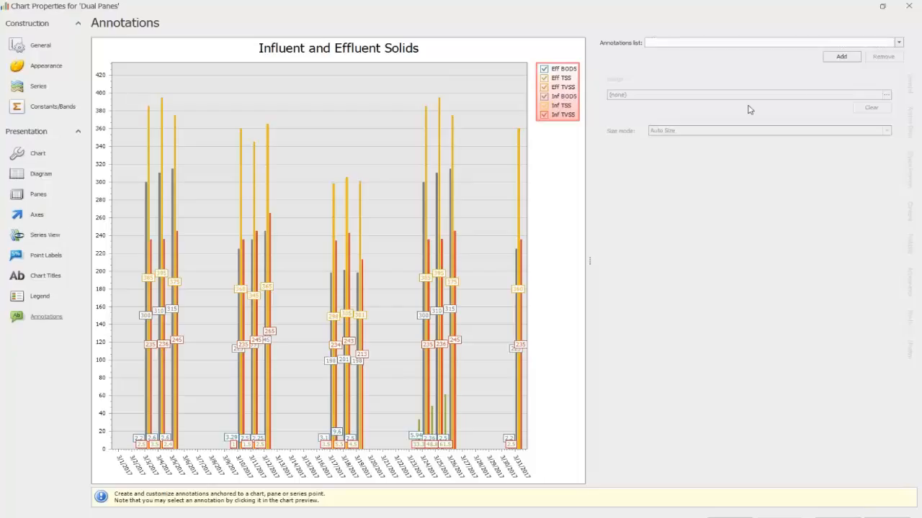
Step: Add a text annotation to the chart with the text "Information Appear Here"
{"action": "left_click", "coordinate": [847, 58]}
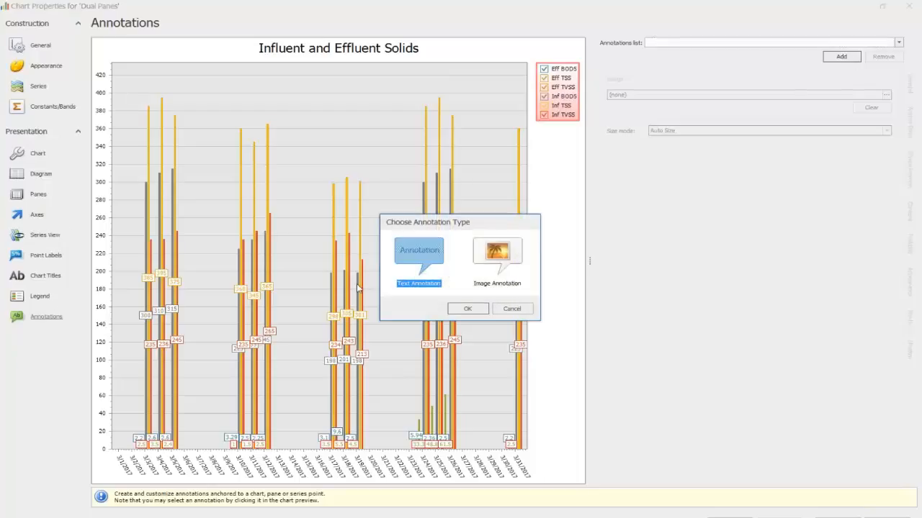
{"action": "left_click", "coordinate": [465, 311]}
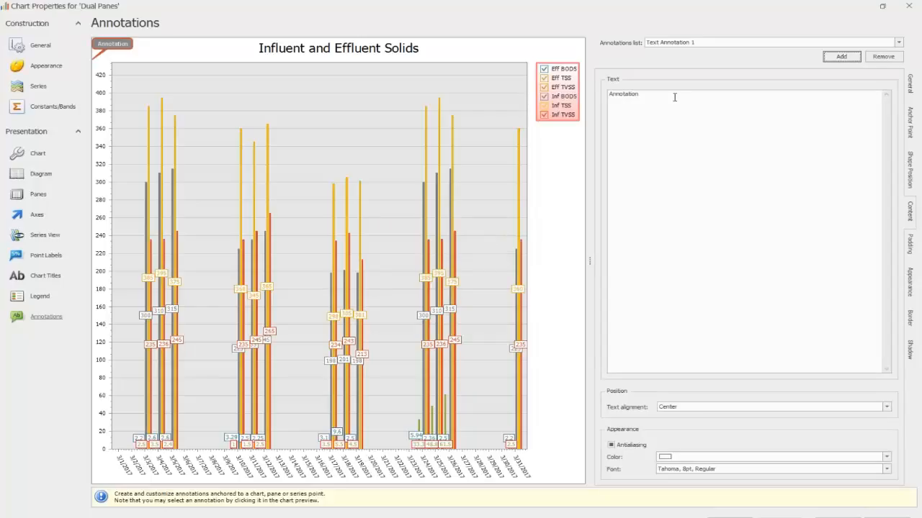
{"action": "left_click_drag", "start_coordinate": [657, 96], "coordinate": [600, 96]}
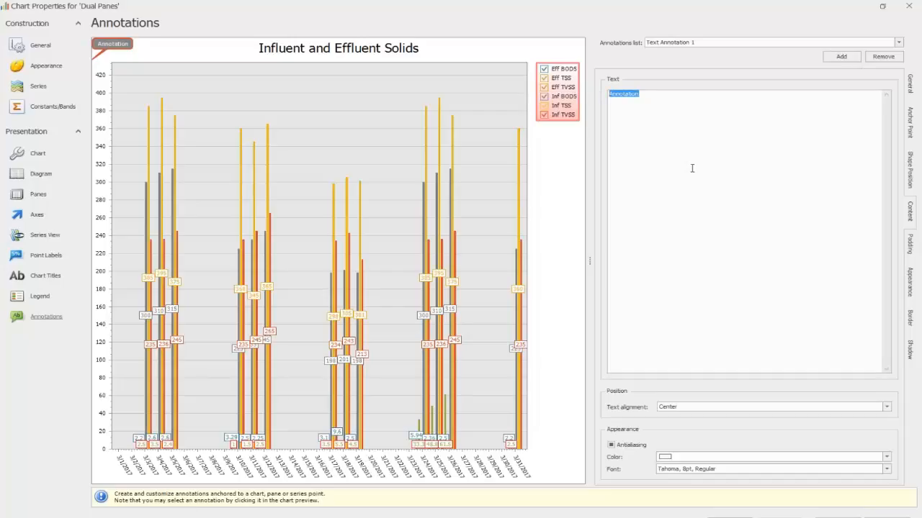
{"action": "type", "text": "Information a"}
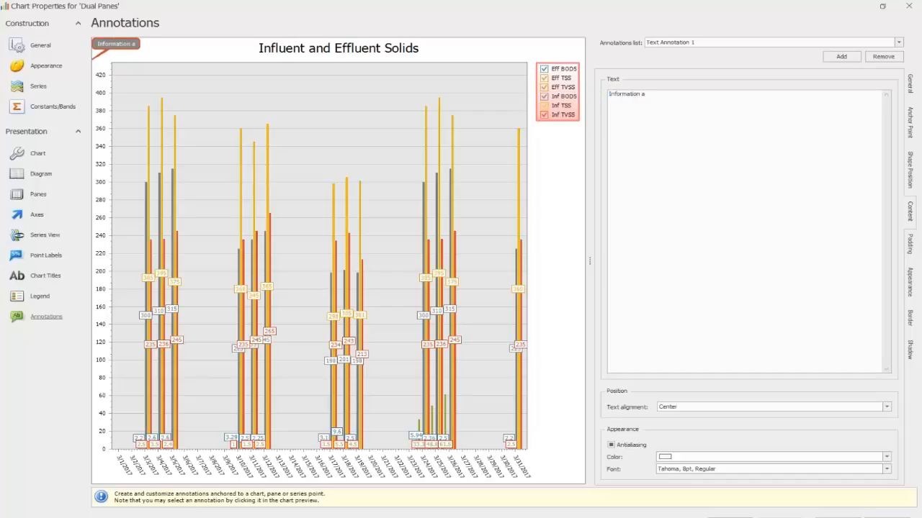
{"action": "key", "text": "BackSpace"}
{"action": "type", "text": "Appear"}
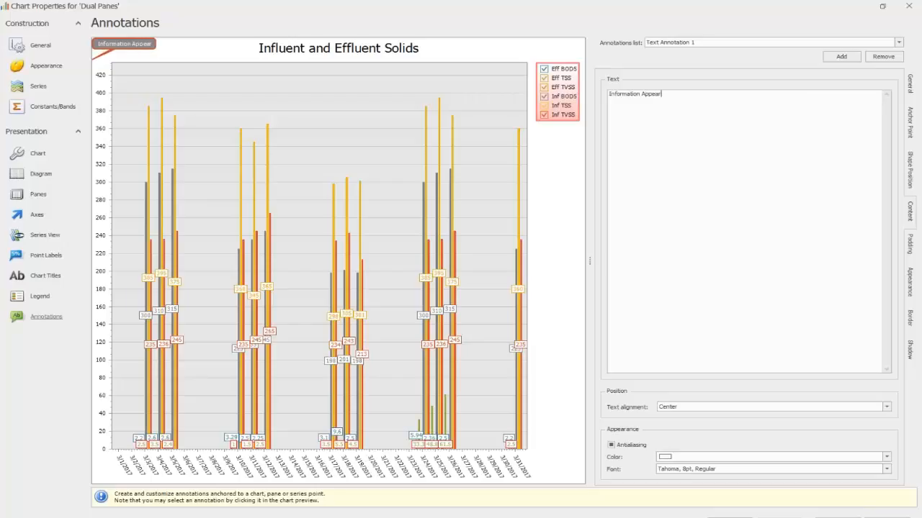
{"action": "type", "text": " Here"}
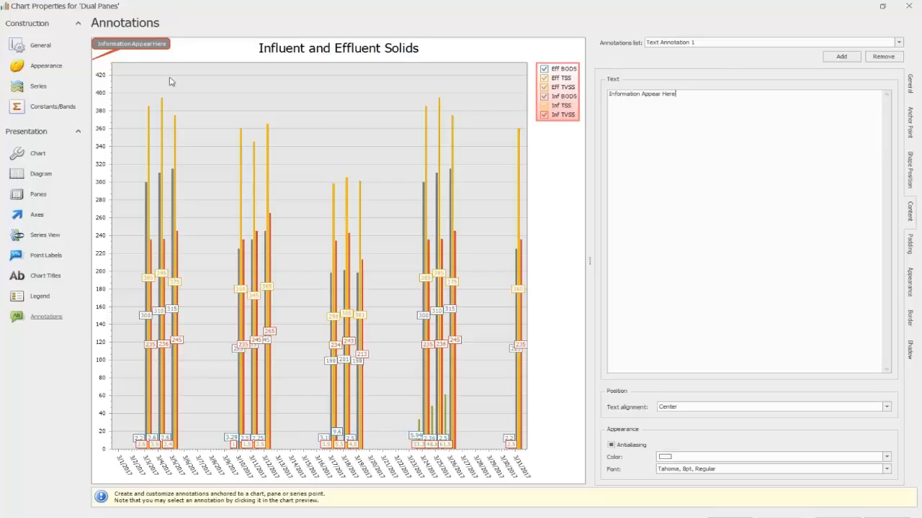
Step: Move the text annotation into the empty plot area above the mid-March bars and place its anchor point on the 3/19/2017 bars
{"action": "left_click", "coordinate": [116, 48]}
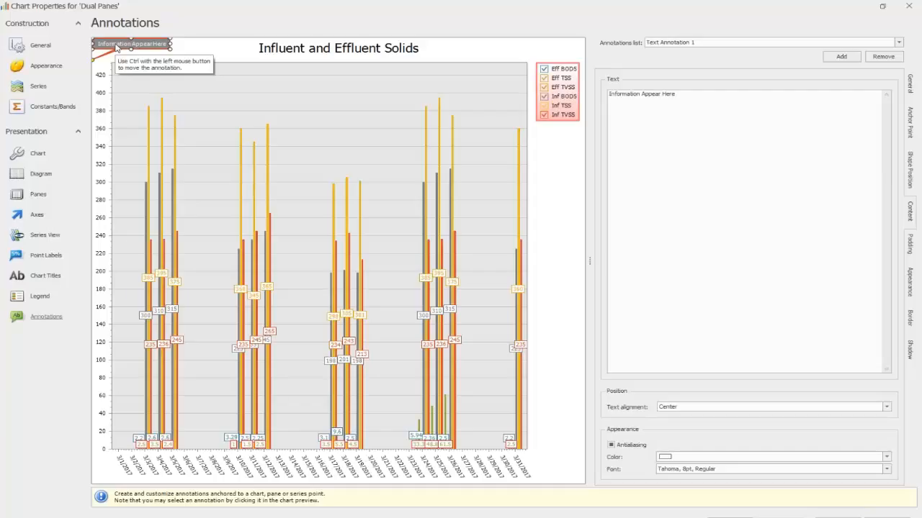
{"action": "mouse_move", "coordinate": [117, 48]}
{"action": "left_mouse_down"}
{"action": "mouse_move", "coordinate": [208, 70]}
{"action": "mouse_move", "coordinate": [269, 120]}
{"action": "mouse_move", "coordinate": [371, 160]}
{"action": "left_mouse_up"}
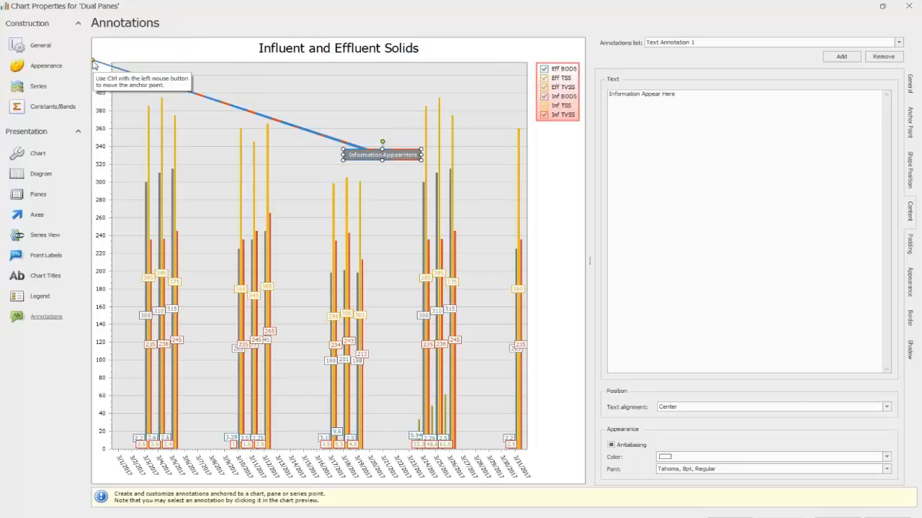
{"action": "mouse_move", "coordinate": [98, 64]}
{"action": "left_mouse_down"}
{"action": "mouse_move", "coordinate": [142, 100]}
{"action": "mouse_move", "coordinate": [291, 178]}
{"action": "mouse_move", "coordinate": [326, 228]}
{"action": "mouse_move", "coordinate": [381, 274]}
{"action": "mouse_move", "coordinate": [363, 263]}
{"action": "left_mouse_up"}
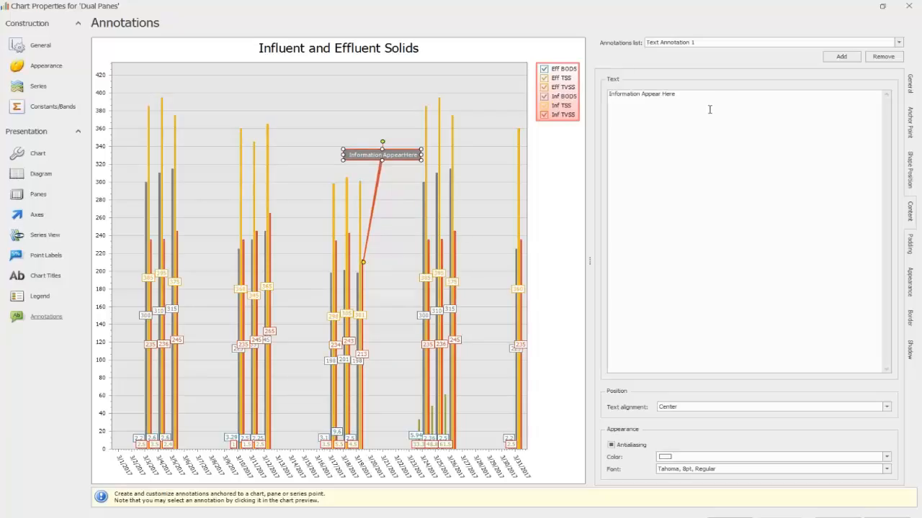
{"action": "left_click", "coordinate": [909, 81]}
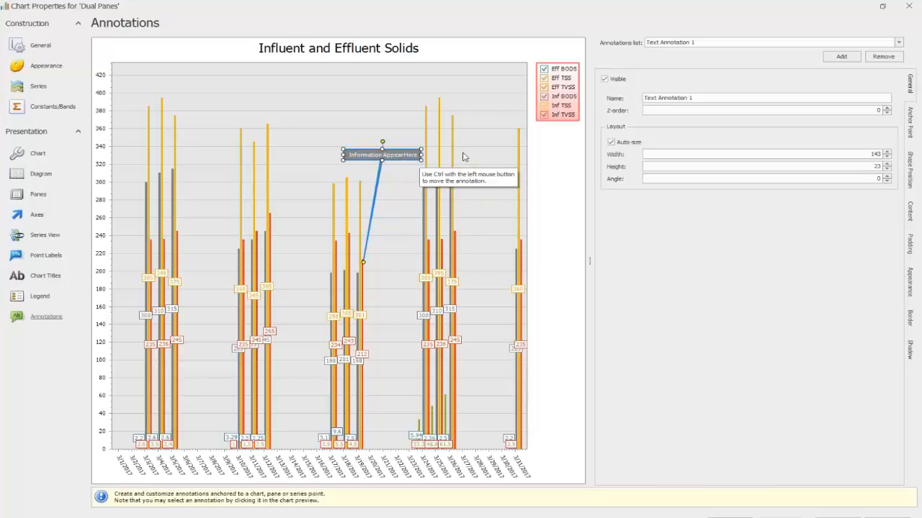
{"action": "left_click", "coordinate": [913, 173]}
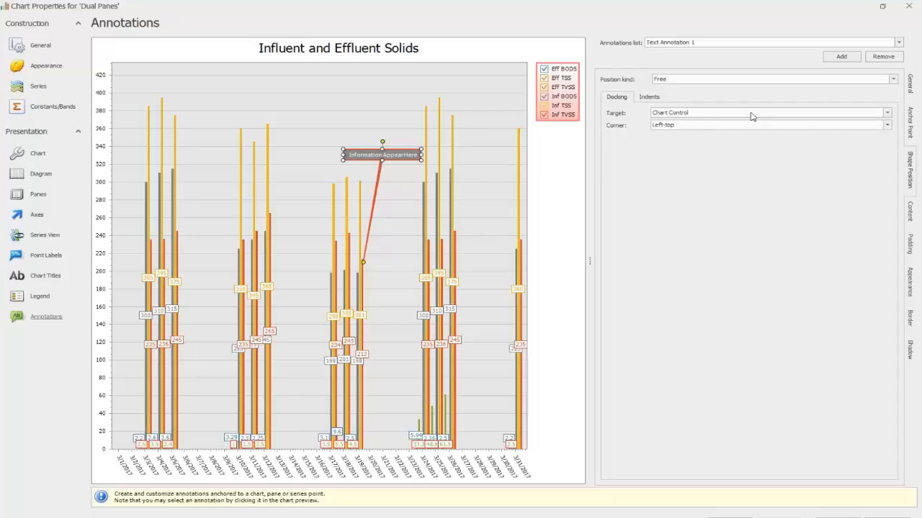
{"action": "left_click", "coordinate": [915, 219]}
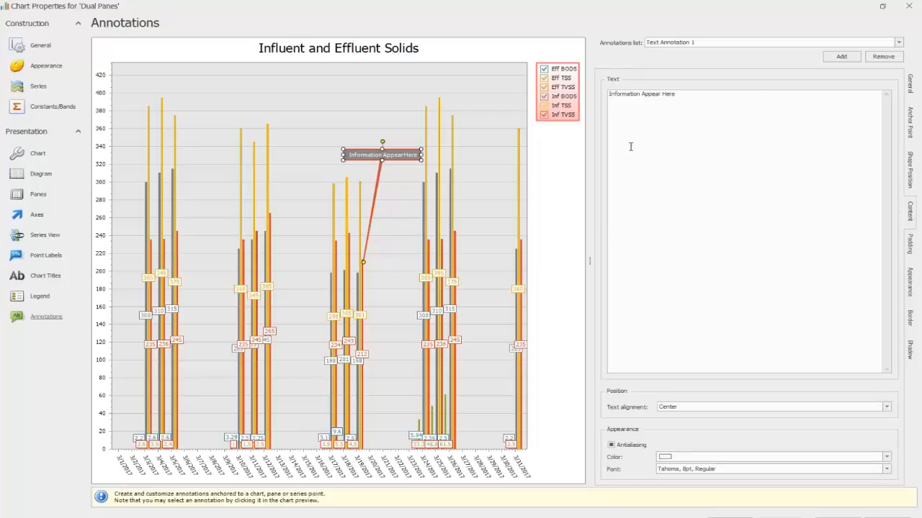
{"action": "left_click", "coordinate": [909, 244]}
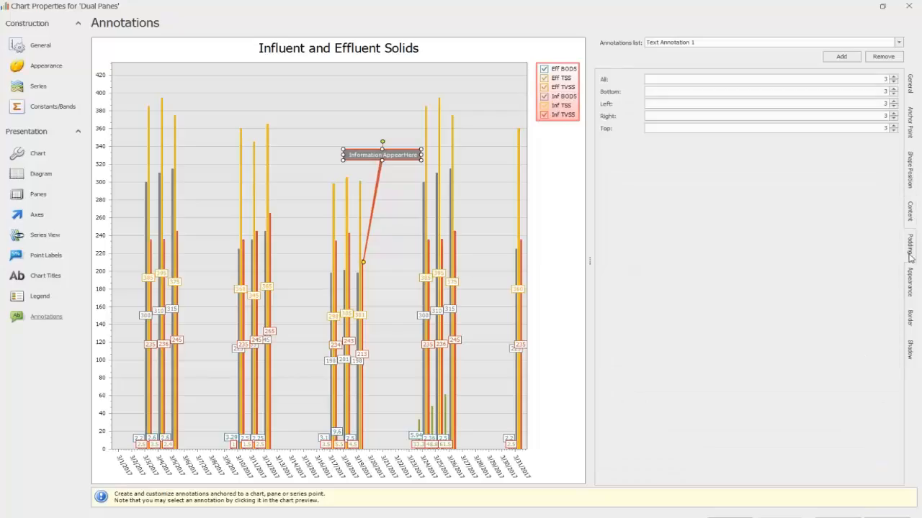
Step: Set the annotation's background color to light orange (255, 192, 128) and its fill mode to Gradient
{"action": "left_click", "coordinate": [911, 278]}
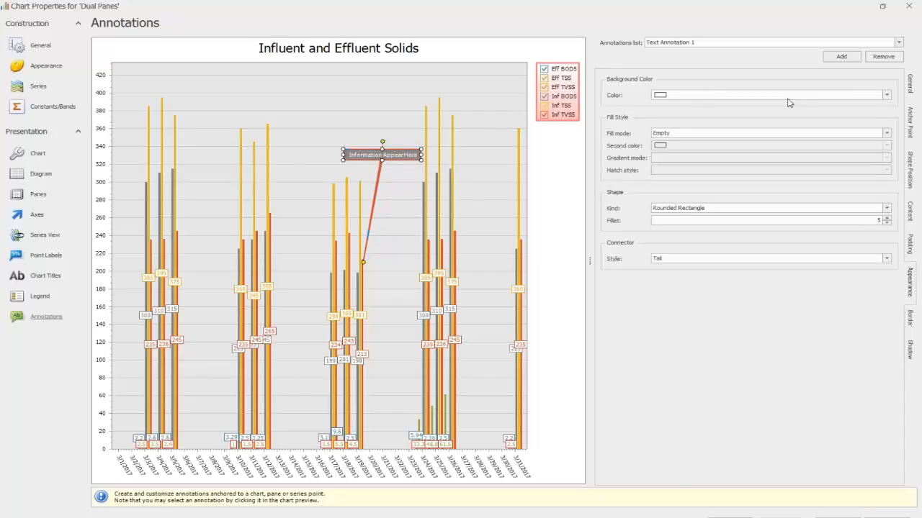
{"action": "left_click", "coordinate": [890, 98]}
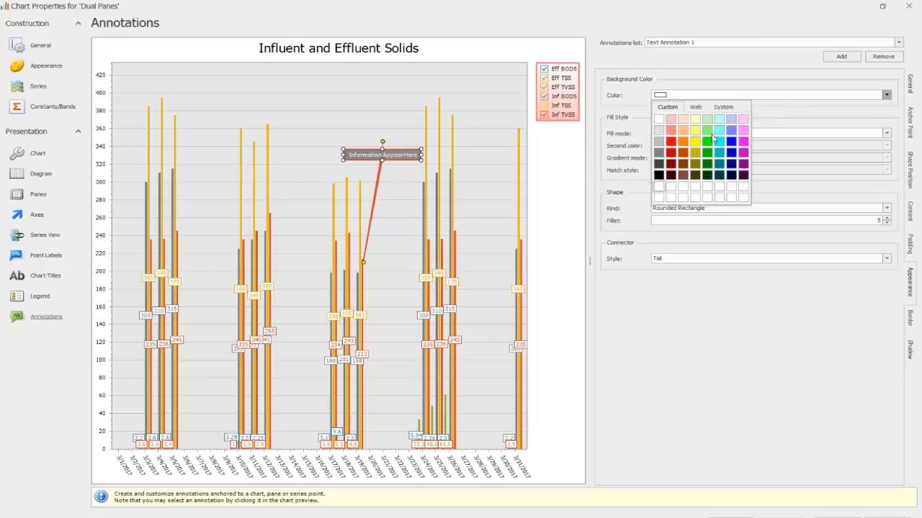
{"action": "left_click", "coordinate": [683, 131]}
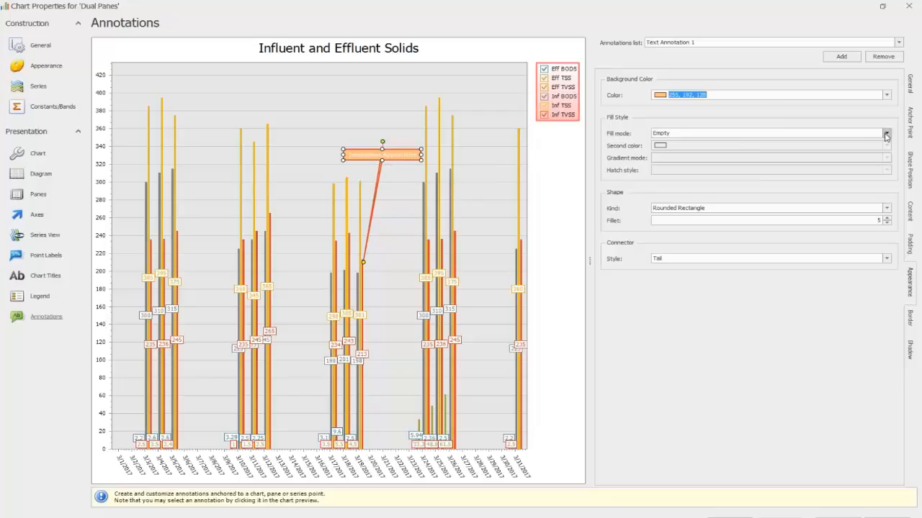
{"action": "left_click", "coordinate": [886, 134]}
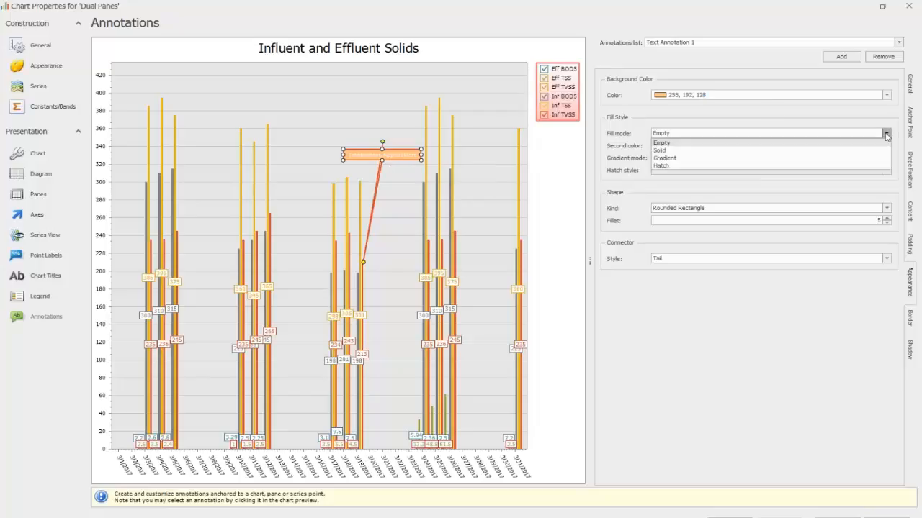
{"action": "left_click", "coordinate": [718, 159]}
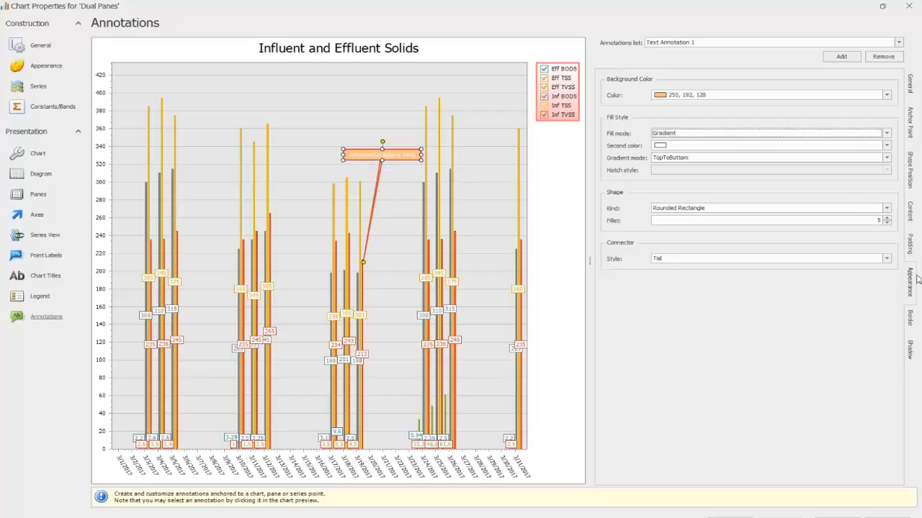
Step: Try the Rectangle shape for the annotation and set its shape kind to Ellipse
{"action": "left_click", "coordinate": [886, 208]}
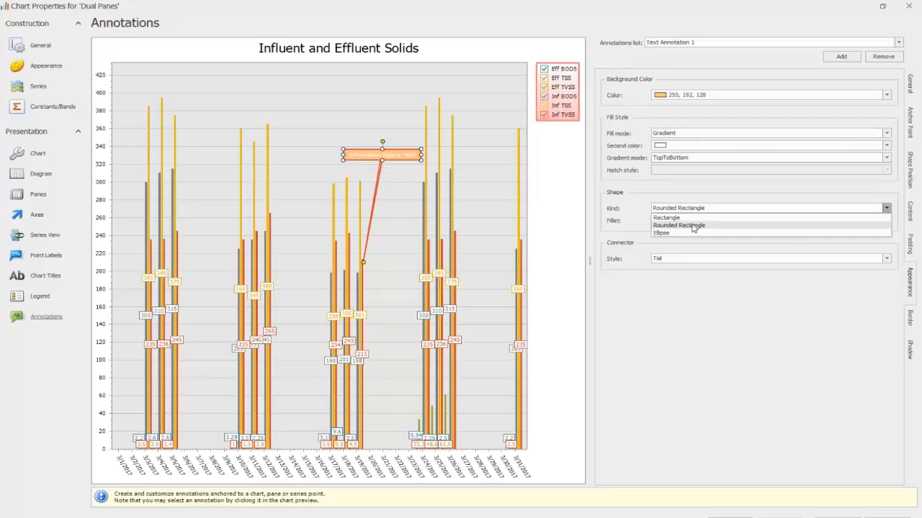
{"action": "left_click", "coordinate": [698, 218]}
{"action": "left_click", "coordinate": [886, 209]}
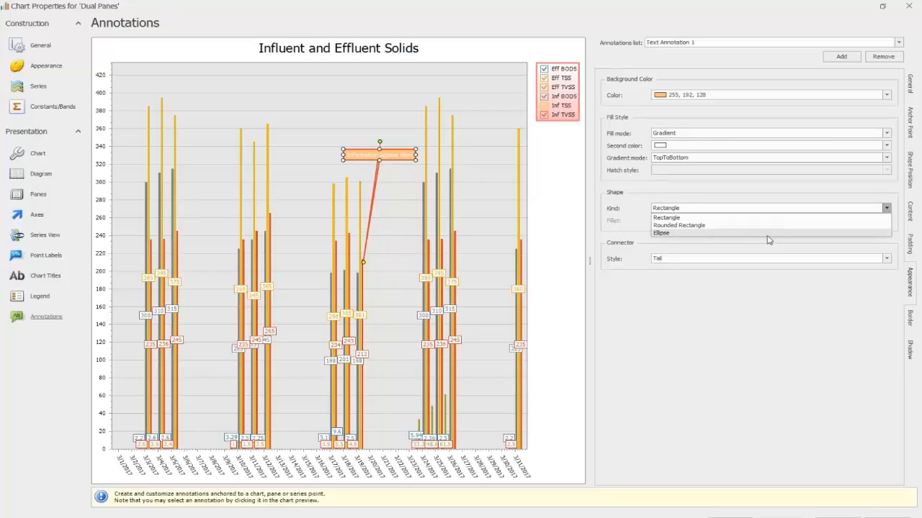
{"action": "left_click", "coordinate": [770, 238]}
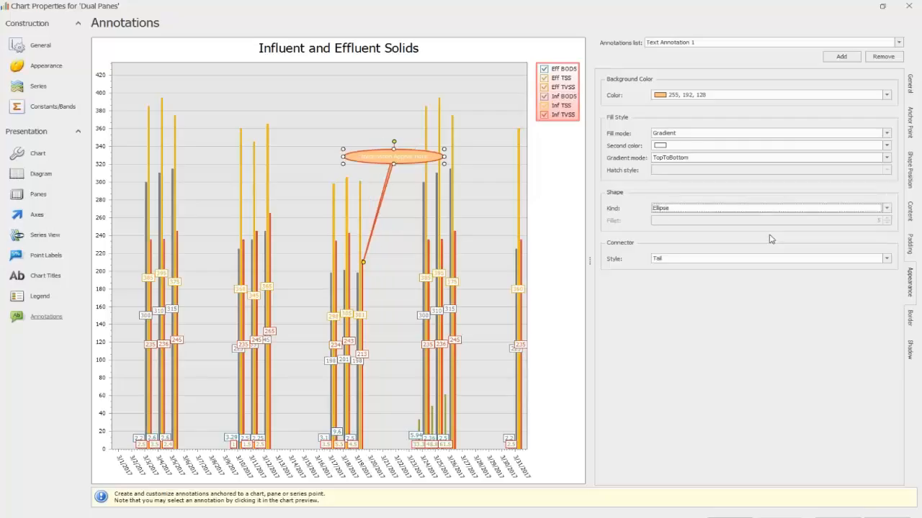
Step: Try the Arrow and Notched Arrow connector styles on the annotation, and return the connector to Tail
{"action": "left_click", "coordinate": [886, 259]}
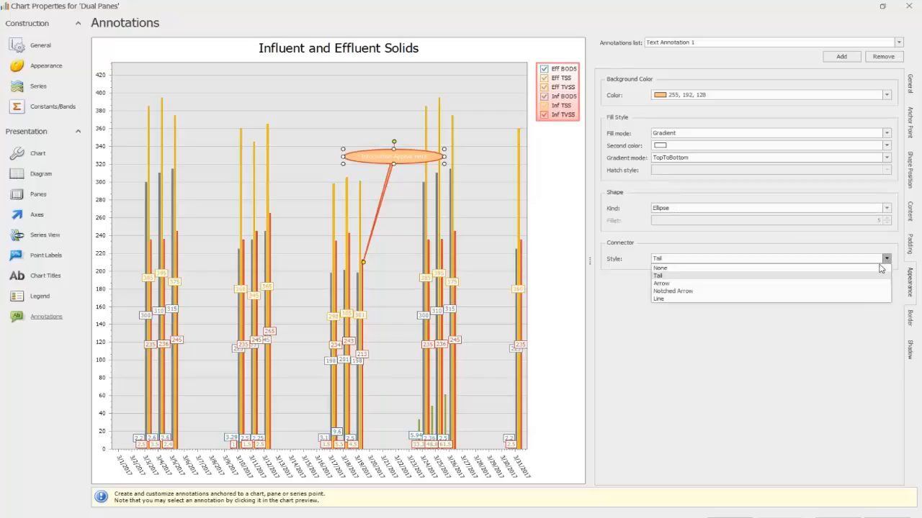
{"action": "left_click", "coordinate": [668, 284]}
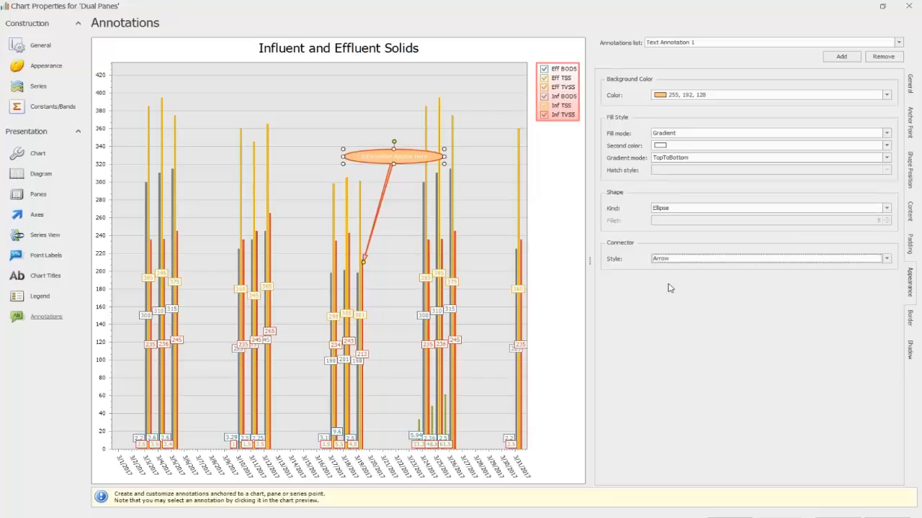
{"action": "left_click", "coordinate": [886, 259]}
{"action": "left_click", "coordinate": [745, 291]}
{"action": "left_click", "coordinate": [886, 258]}
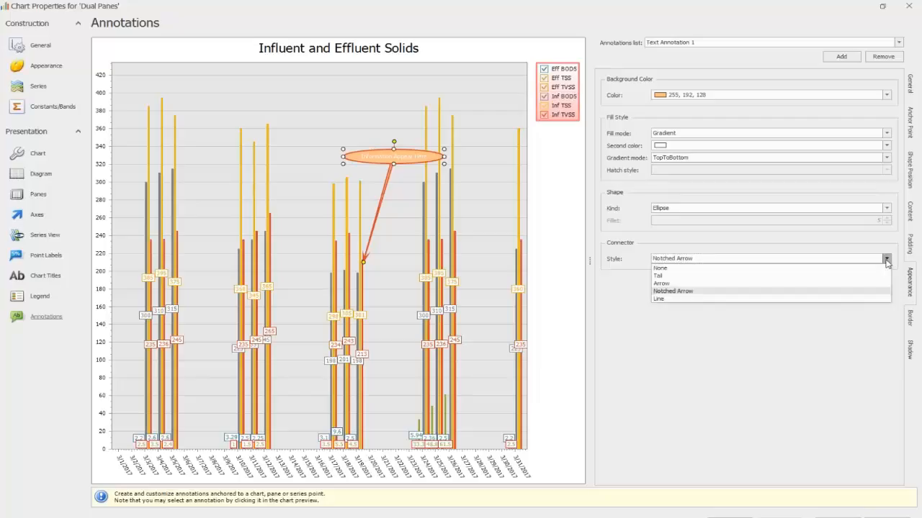
{"action": "left_click", "coordinate": [706, 277]}
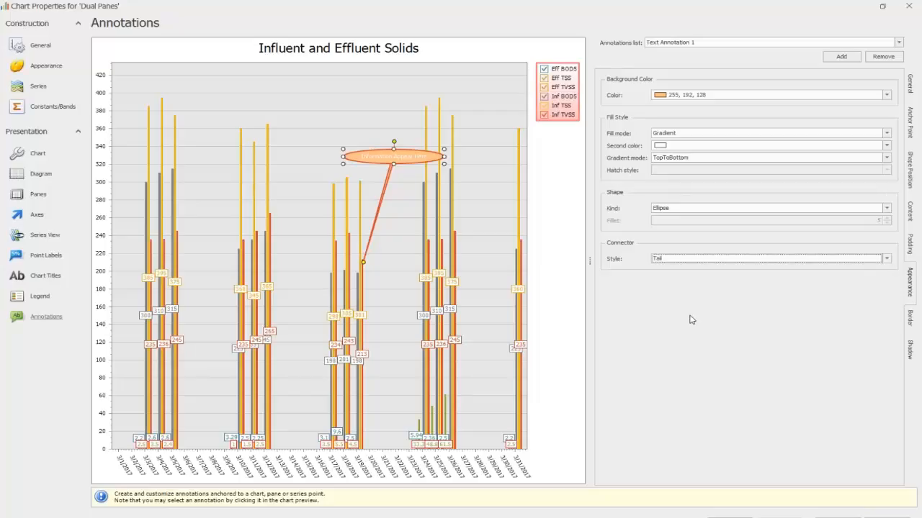
Step: Apply the chart properties and reopen the annotation settings
{"action": "left_click", "coordinate": [857, 517]}
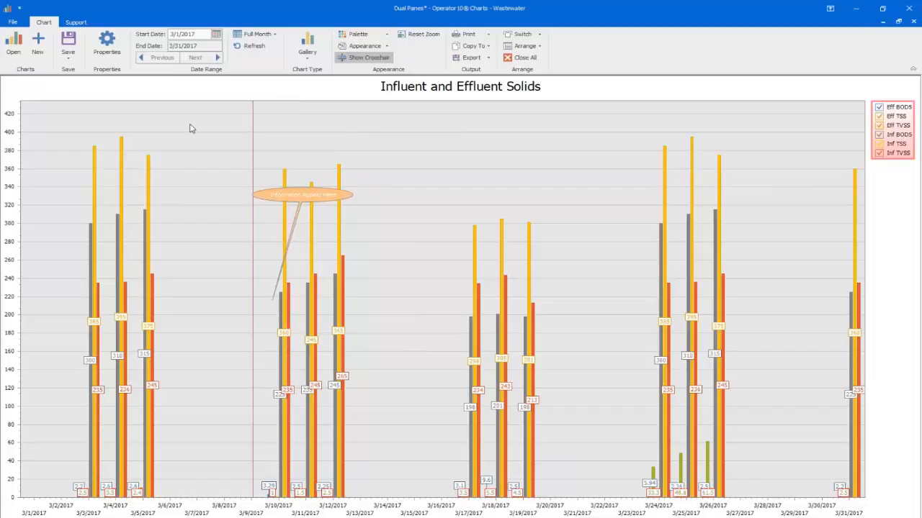
{"action": "left_click", "coordinate": [108, 47]}
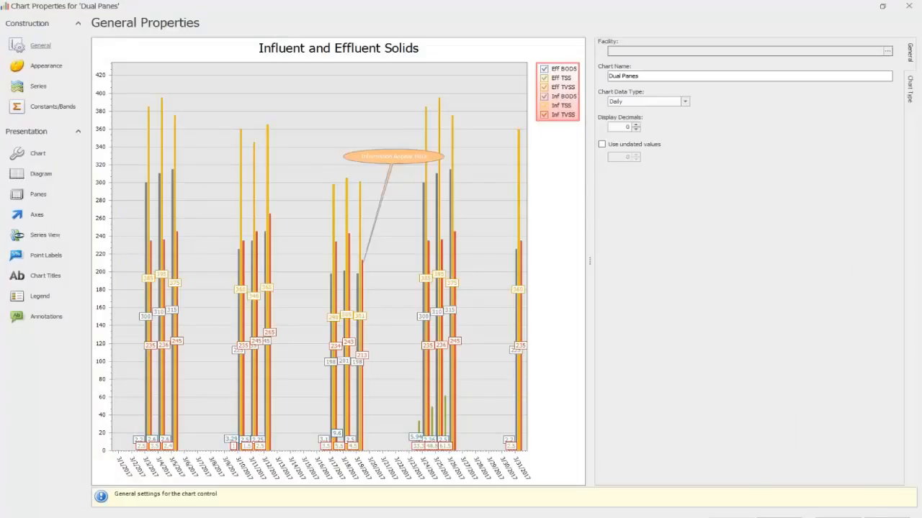
{"action": "left_click", "coordinate": [41, 321]}
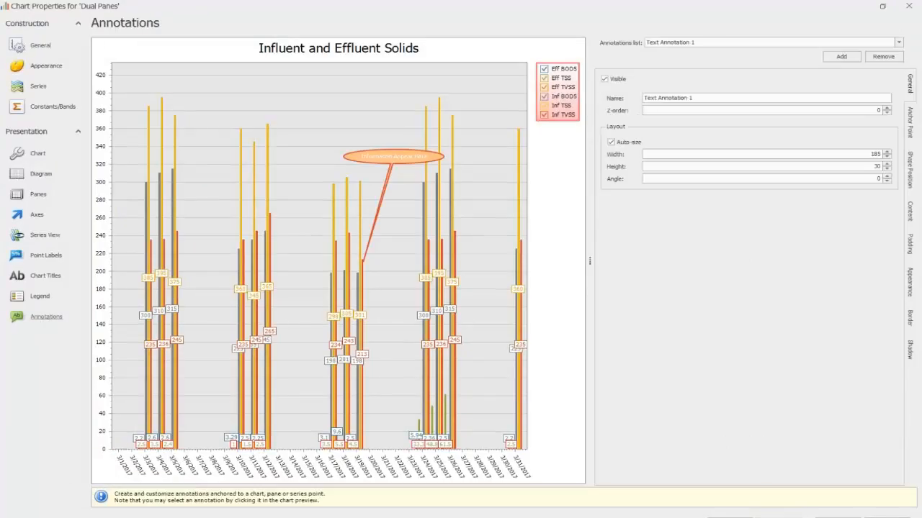
Step: Hide the text annotation and show it again, and open the annotation type choice without adding another annotation
{"action": "left_click", "coordinate": [604, 79]}
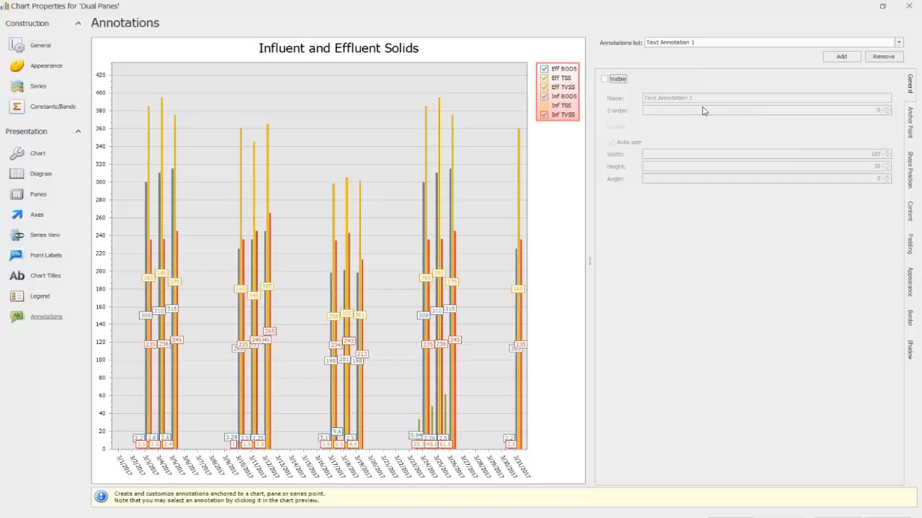
{"action": "left_click", "coordinate": [605, 79]}
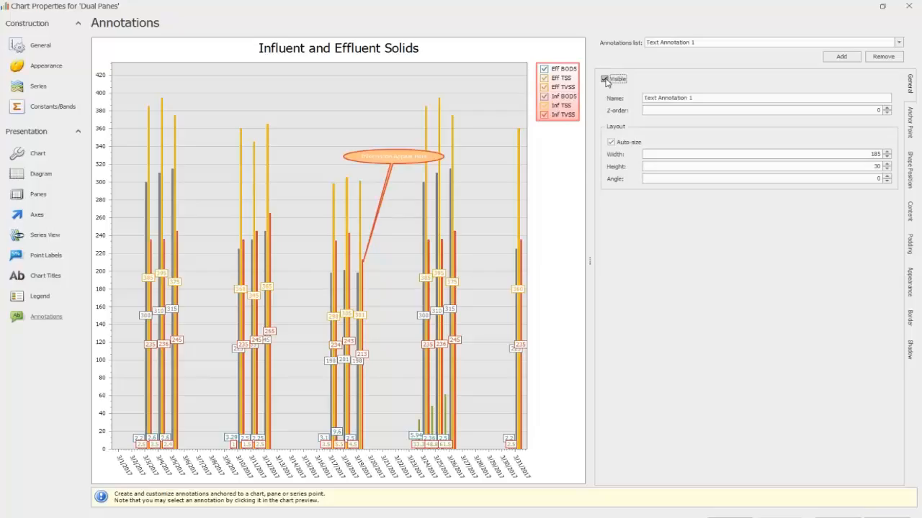
{"action": "left_click", "coordinate": [842, 57]}
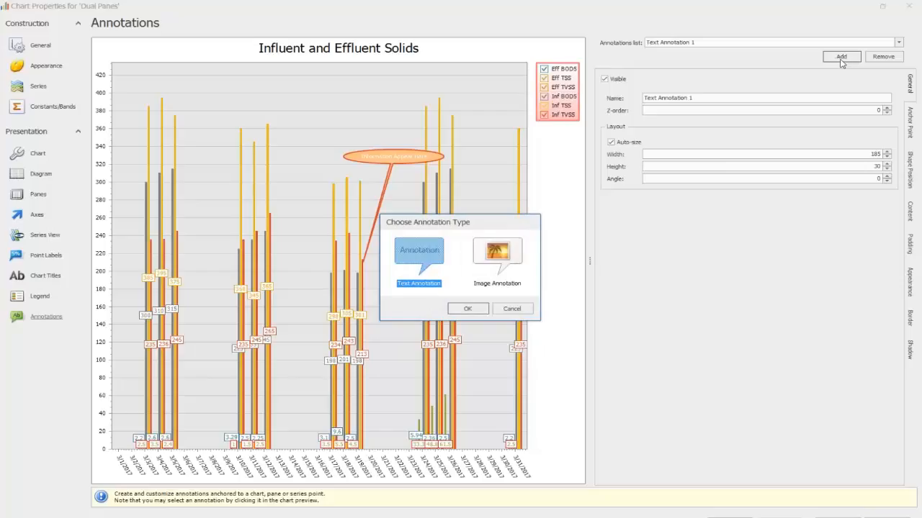
{"action": "left_click", "coordinate": [512, 309]}
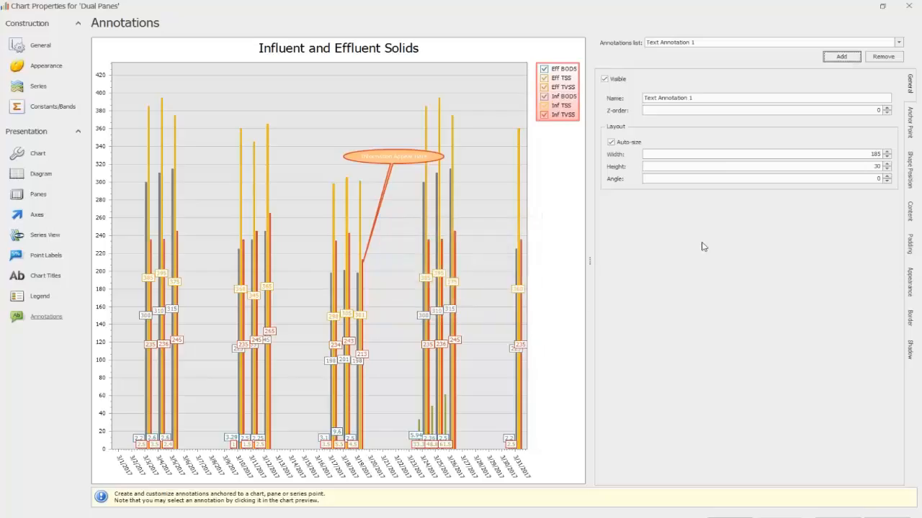
{"action": "left_click", "coordinate": [840, 57]}
Step: Make the text annotation invisible and apply the chart properties
{"action": "left_click", "coordinate": [605, 79]}
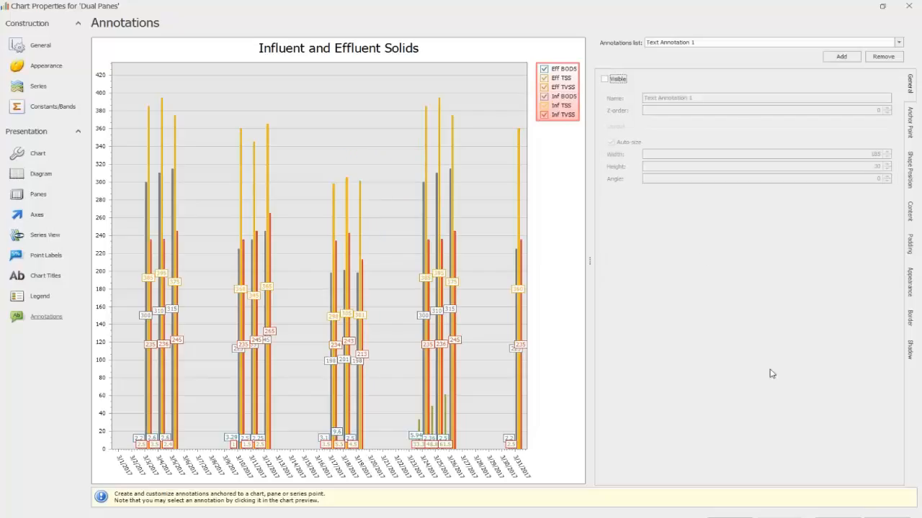
{"action": "left_click", "coordinate": [845, 517]}
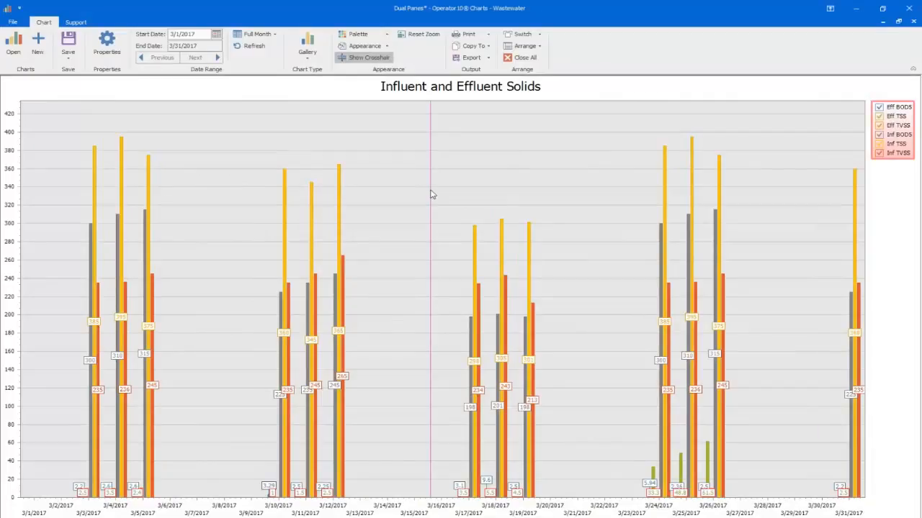
Step: Change the chart type to the plain 2-D Bar chart
{"action": "left_click", "coordinate": [308, 56]}
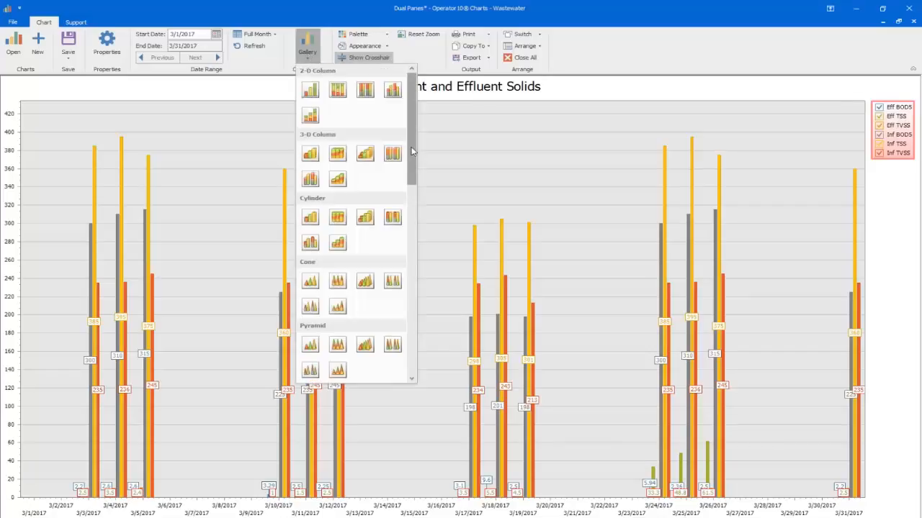
{"action": "scroll", "coordinate": [411, 158], "scroll_direction": "down", "scroll_amount": 2}
{"action": "left_click_drag", "start_coordinate": [414, 170], "coordinate": [415, 259]}
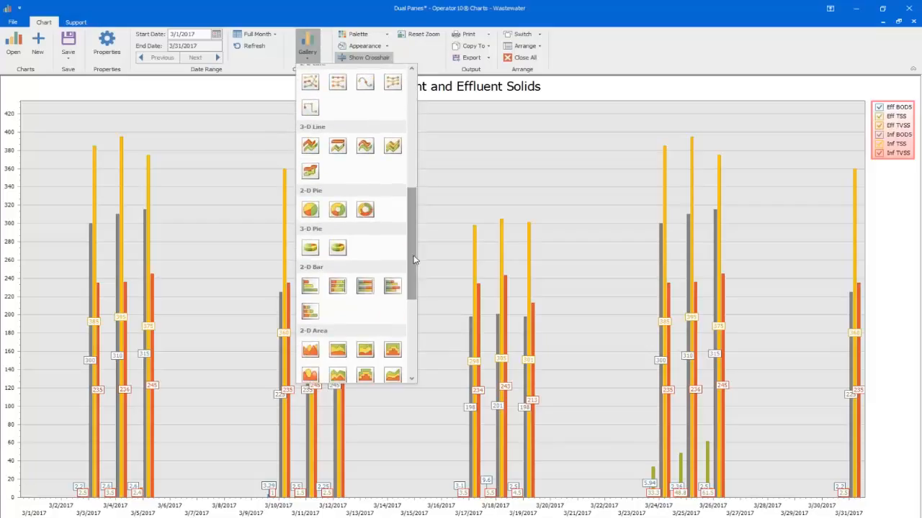
{"action": "left_click", "coordinate": [310, 288]}
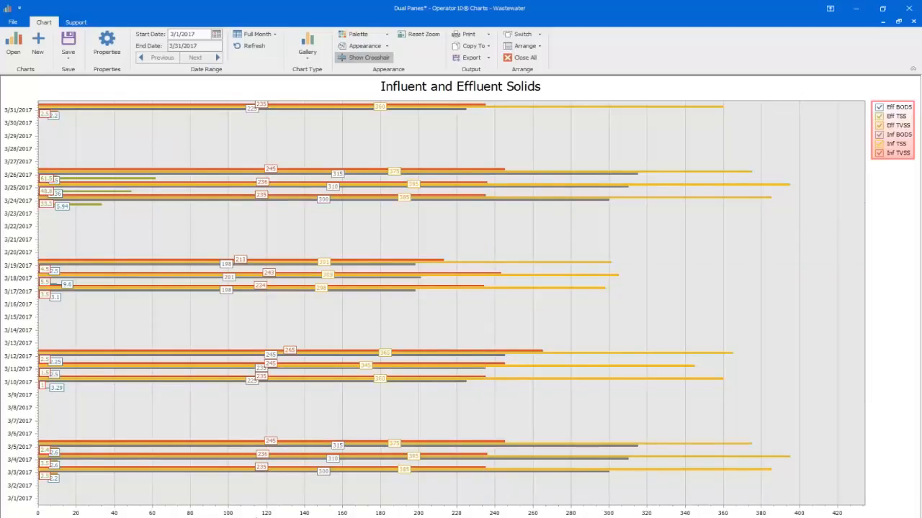
Step: Add Pane 1 and Pane 2 to the chart's diagram elements and remove Pane 2
{"action": "mouse_move", "coordinate": [614, 276]}
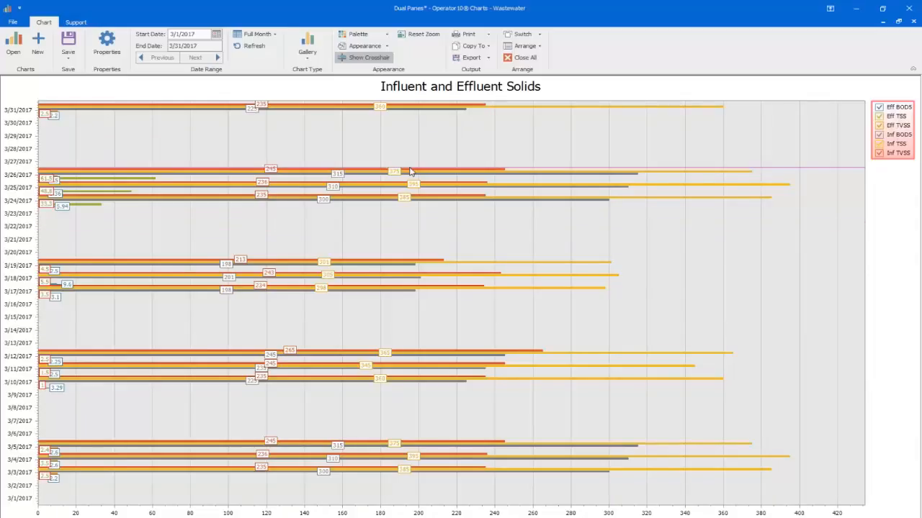
{"action": "left_click", "coordinate": [108, 42]}
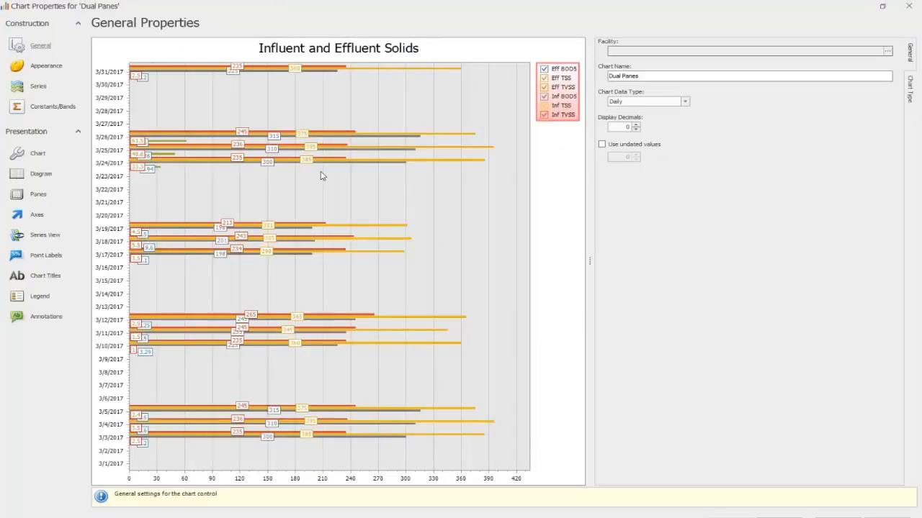
{"action": "left_click", "coordinate": [39, 175]}
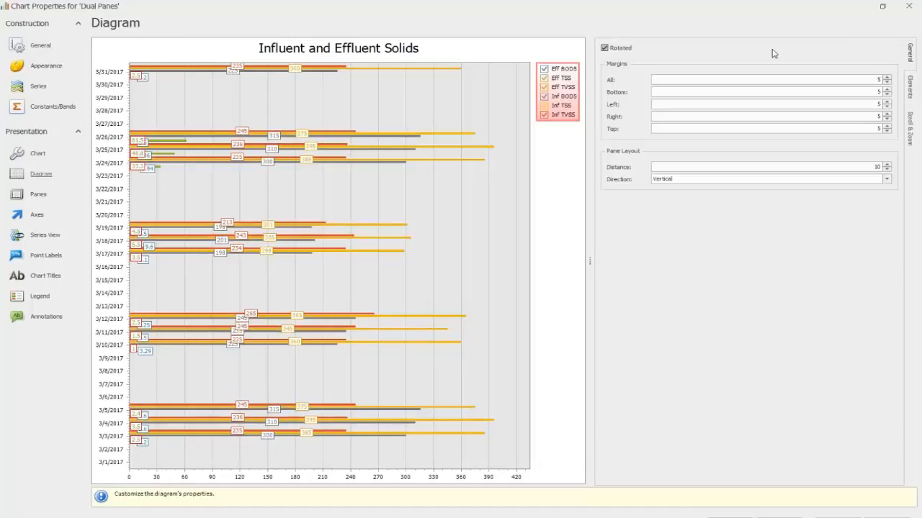
{"action": "left_click", "coordinate": [912, 92]}
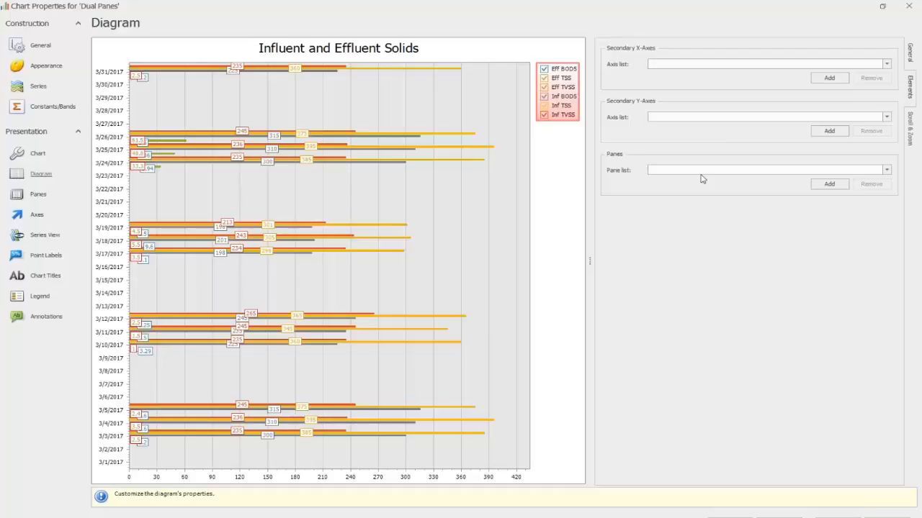
{"action": "left_click", "coordinate": [830, 185]}
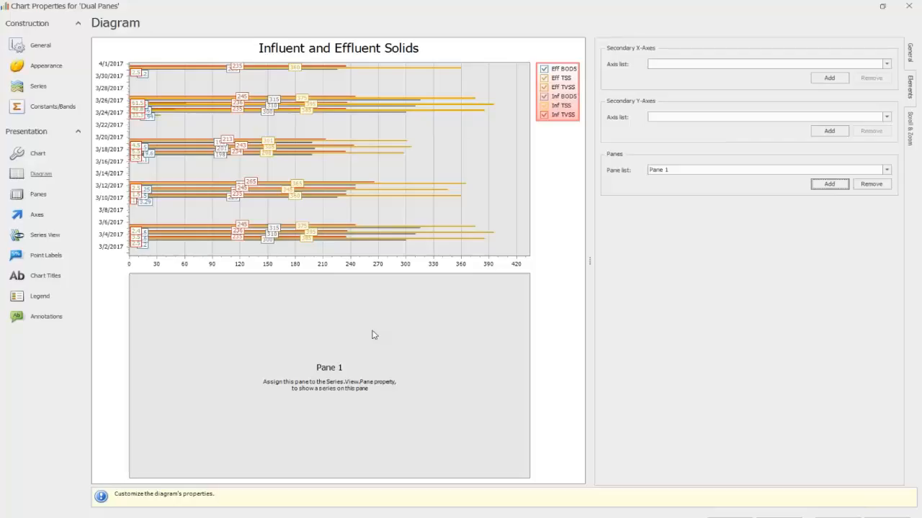
{"action": "left_click", "coordinate": [829, 184]}
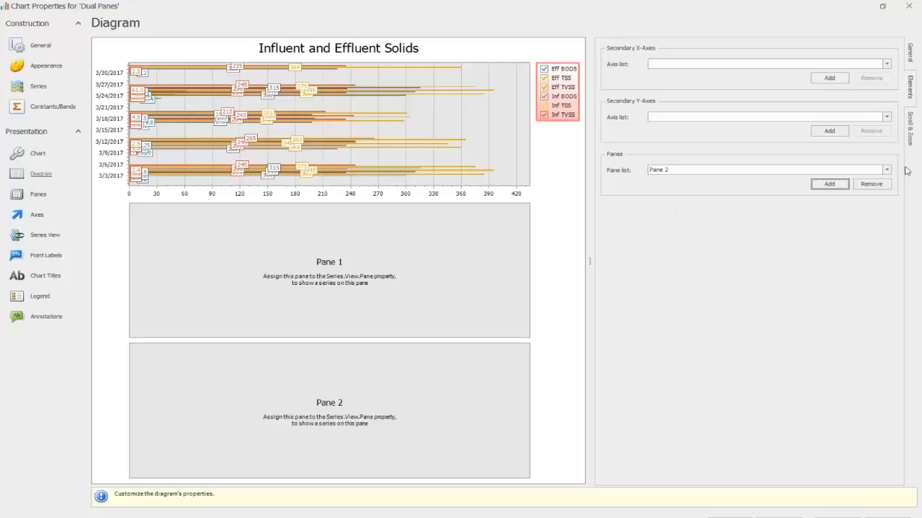
{"action": "left_click", "coordinate": [878, 186]}
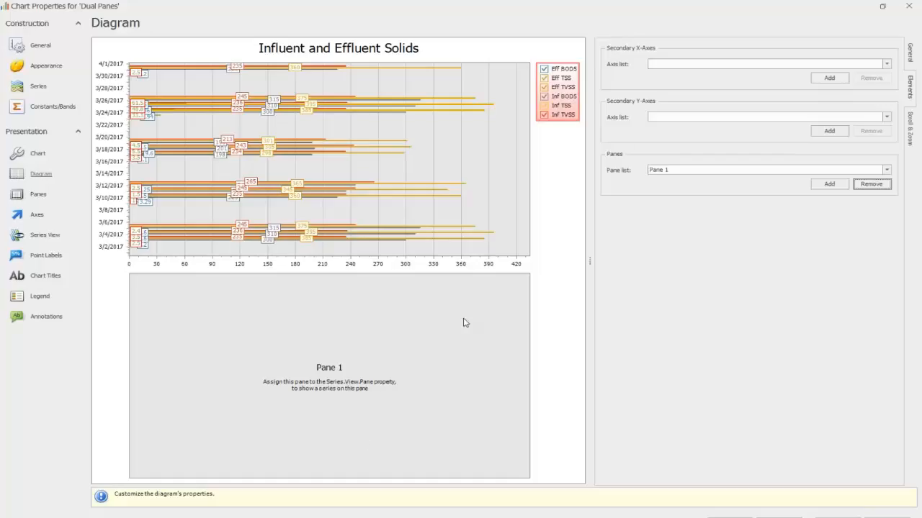
Step: Assign the Eff BOD5 series to Pane 1 in the series view settings
{"action": "left_click", "coordinate": [51, 235]}
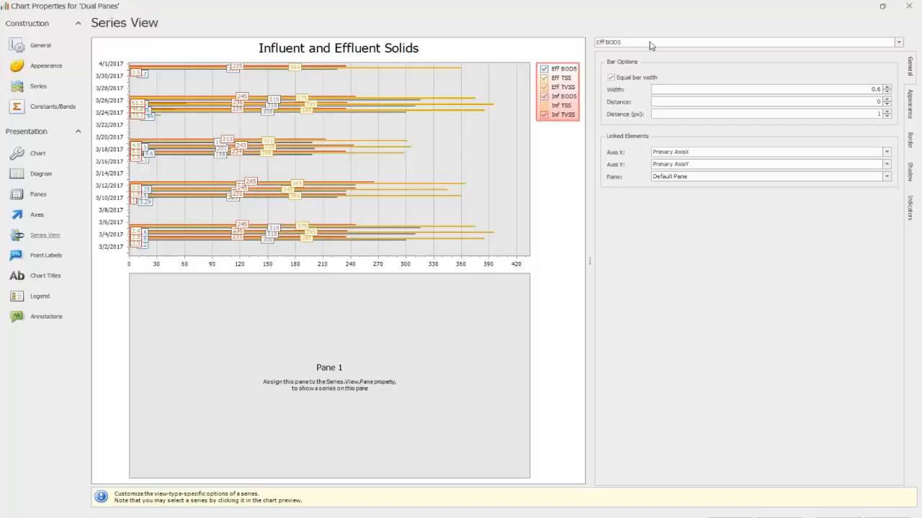
{"action": "left_click", "coordinate": [899, 43]}
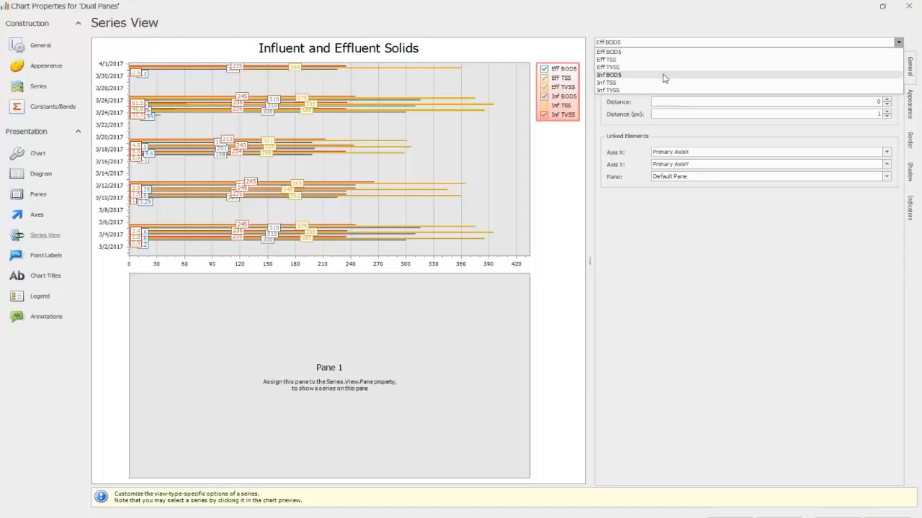
{"action": "left_click", "coordinate": [697, 26]}
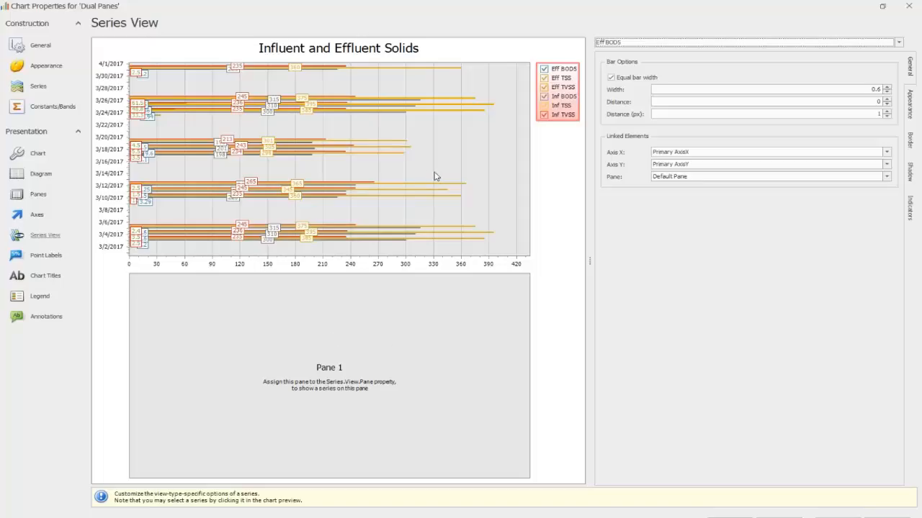
{"action": "left_click", "coordinate": [893, 43]}
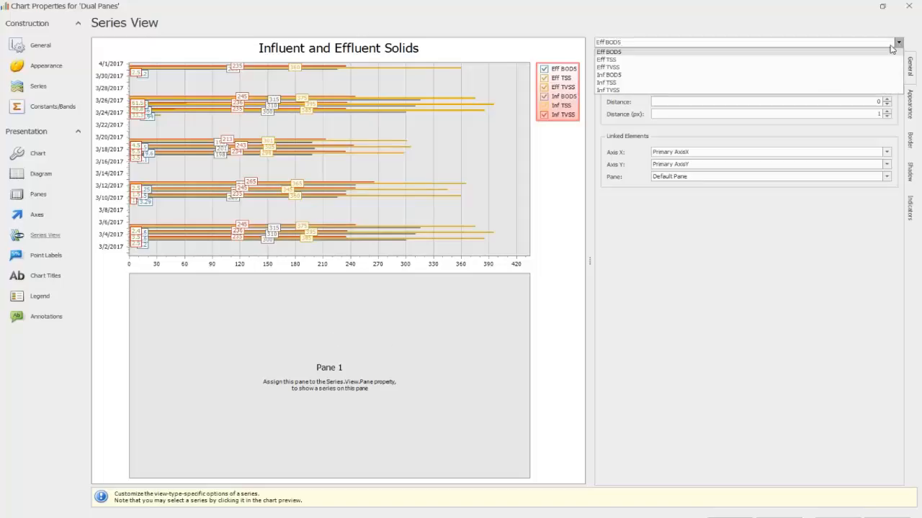
{"action": "left_click", "coordinate": [630, 53]}
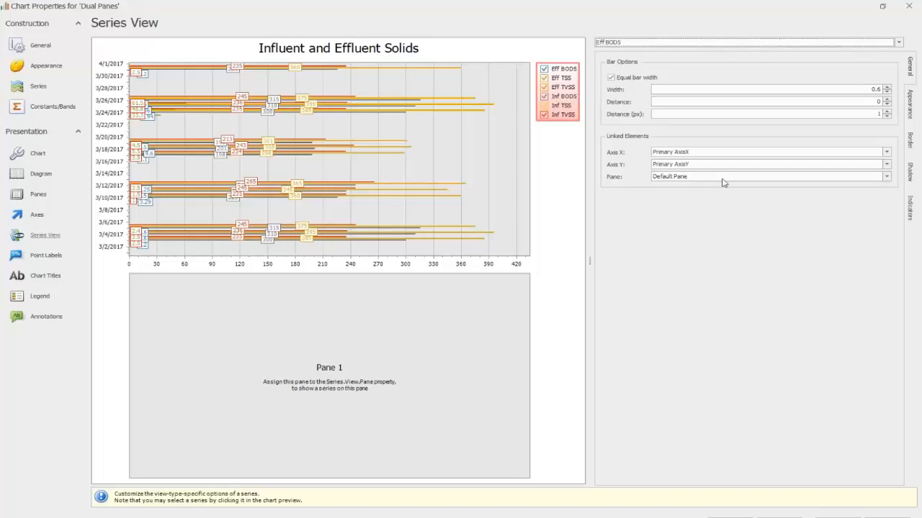
{"action": "left_click", "coordinate": [887, 180]}
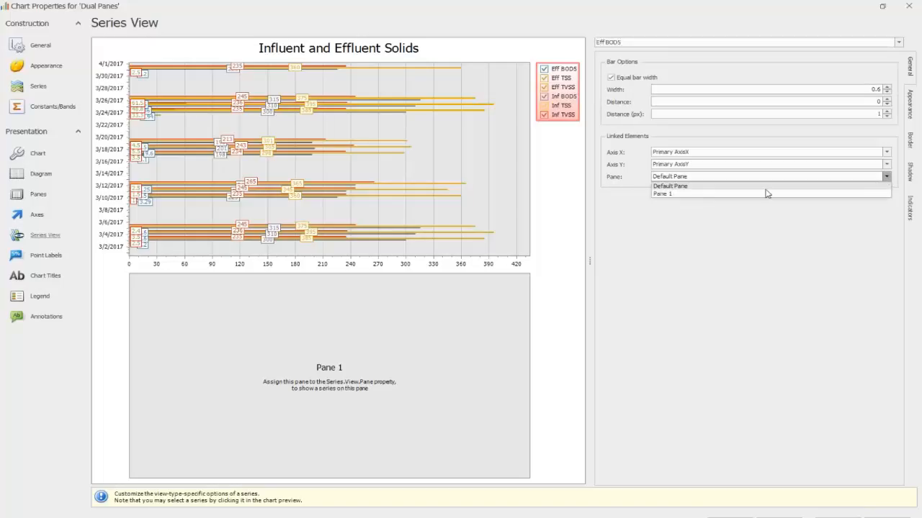
{"action": "left_click", "coordinate": [666, 194]}
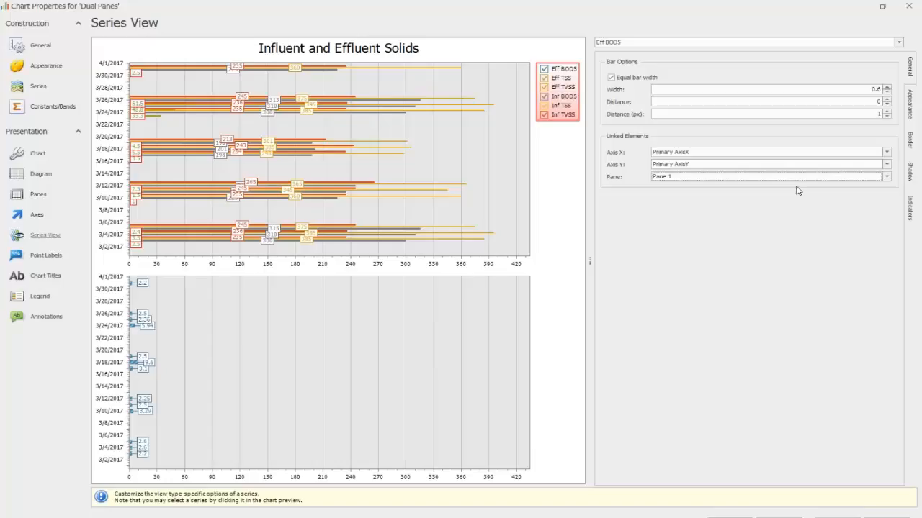
Step: Assign the Eff TSS series to Pane 1
{"action": "left_click", "coordinate": [899, 43]}
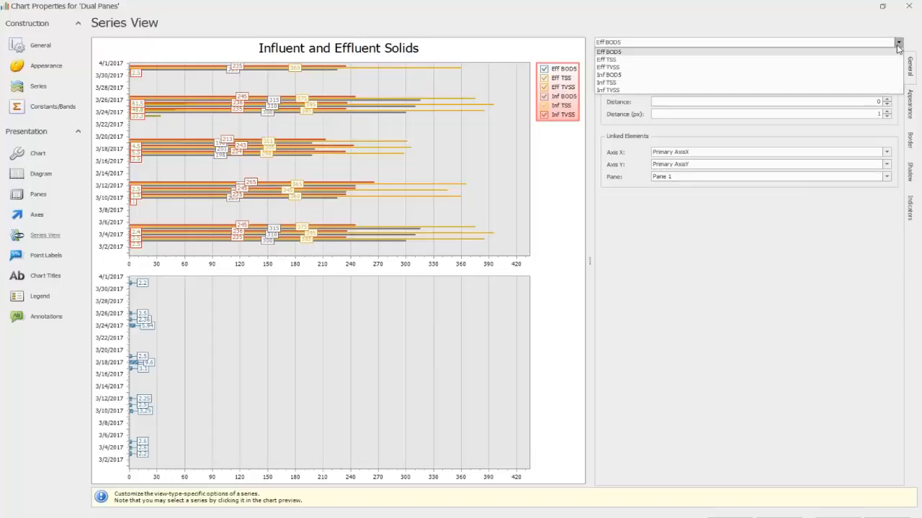
{"action": "left_click", "coordinate": [775, 61]}
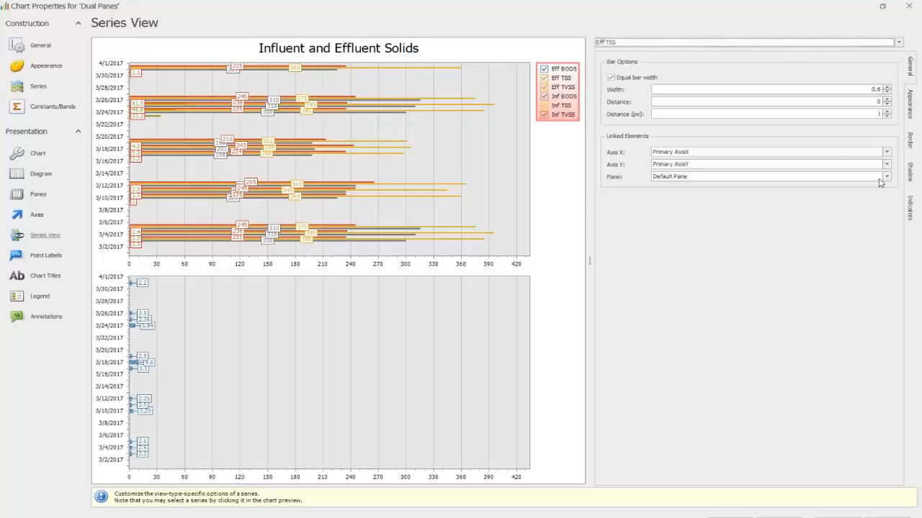
{"action": "left_click", "coordinate": [886, 176]}
{"action": "left_click", "coordinate": [795, 196]}
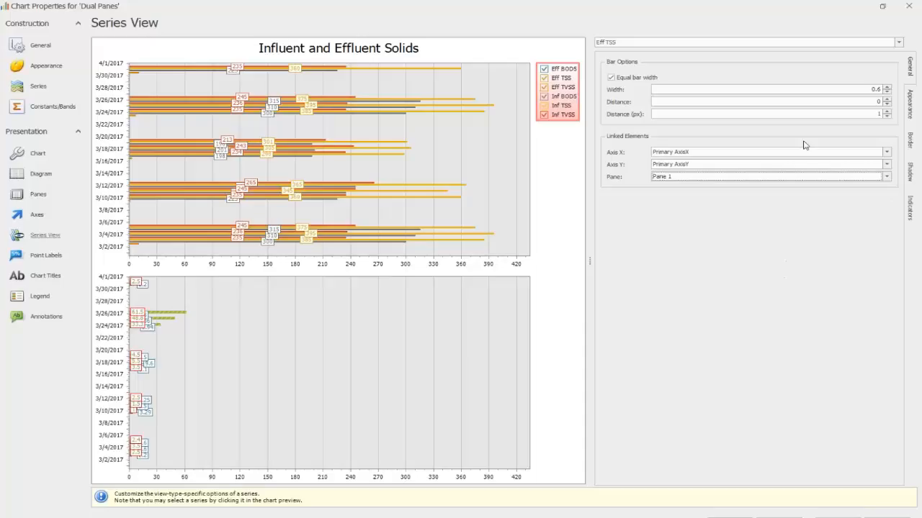
Step: Assign the Eff TVSS series to Pane 1 and apply the chart properties
{"action": "left_click", "coordinate": [899, 42]}
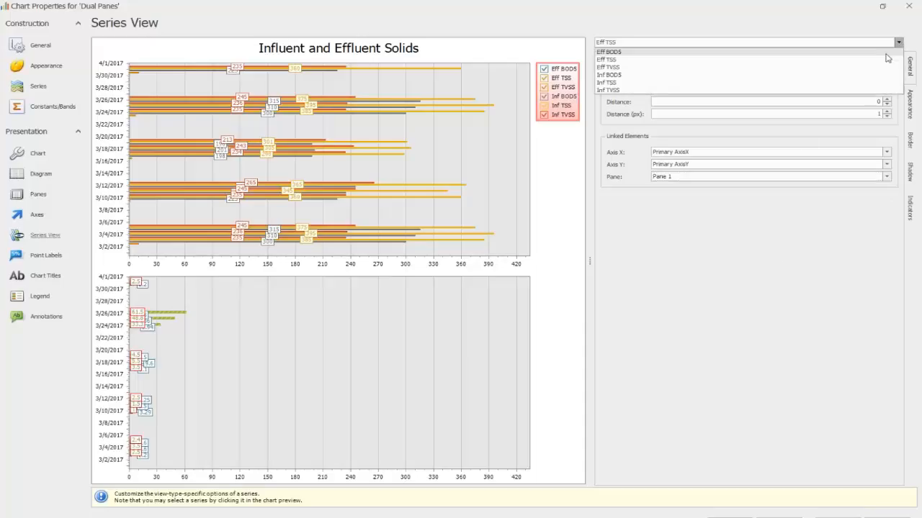
{"action": "left_click", "coordinate": [811, 68]}
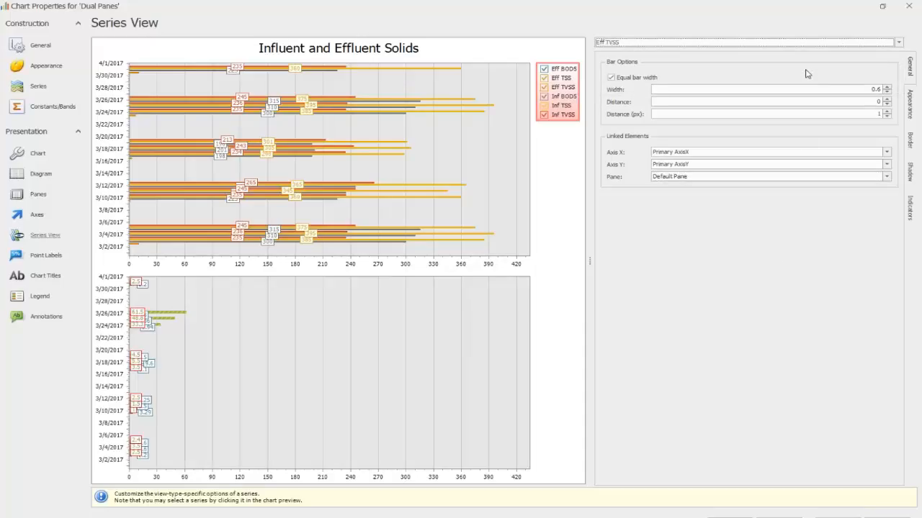
{"action": "left_click", "coordinate": [887, 176]}
{"action": "left_click", "coordinate": [822, 194]}
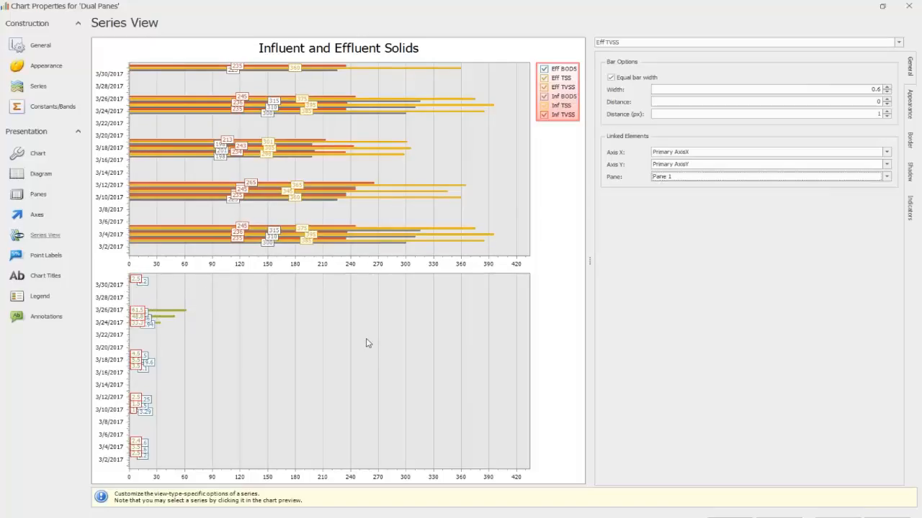
{"action": "left_click", "coordinate": [838, 516]}
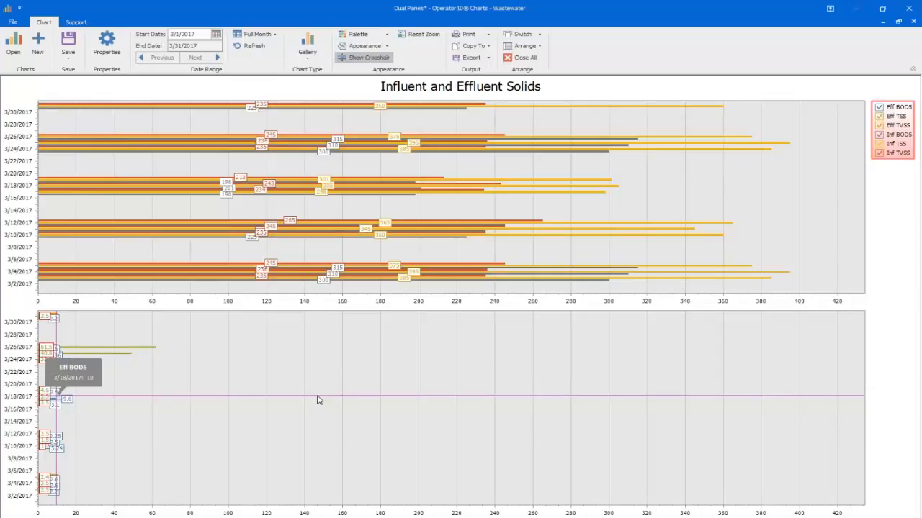
Step: Step the chart's date range forward month by month to May 2017 and return to March 2017
{"action": "left_click", "coordinate": [195, 59]}
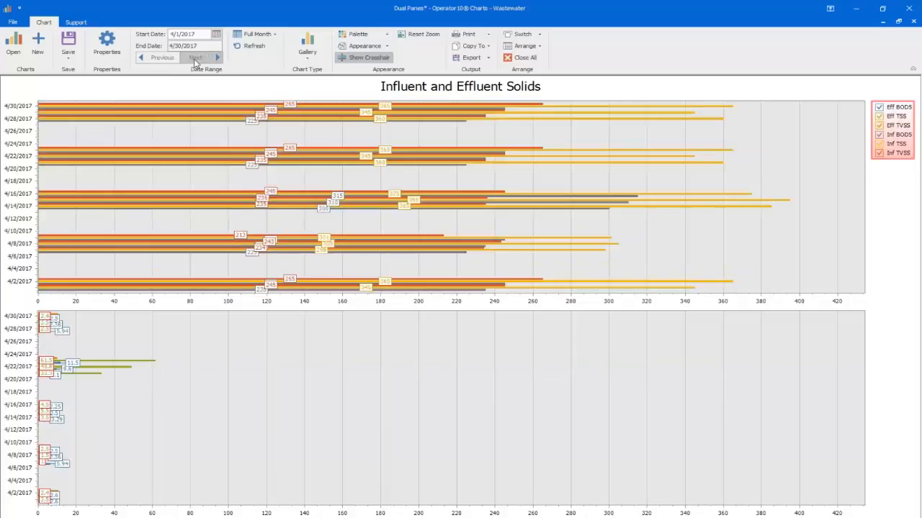
{"action": "left_click", "coordinate": [195, 60]}
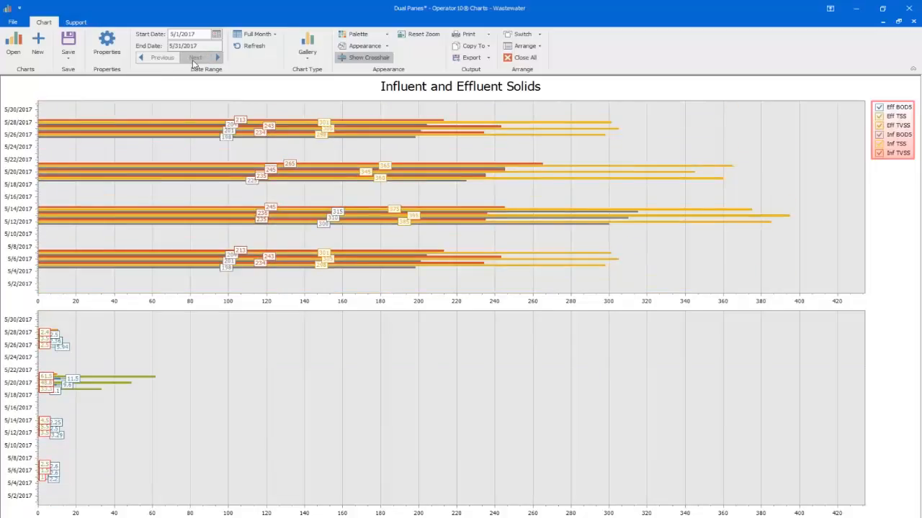
{"action": "left_click", "coordinate": [158, 59]}
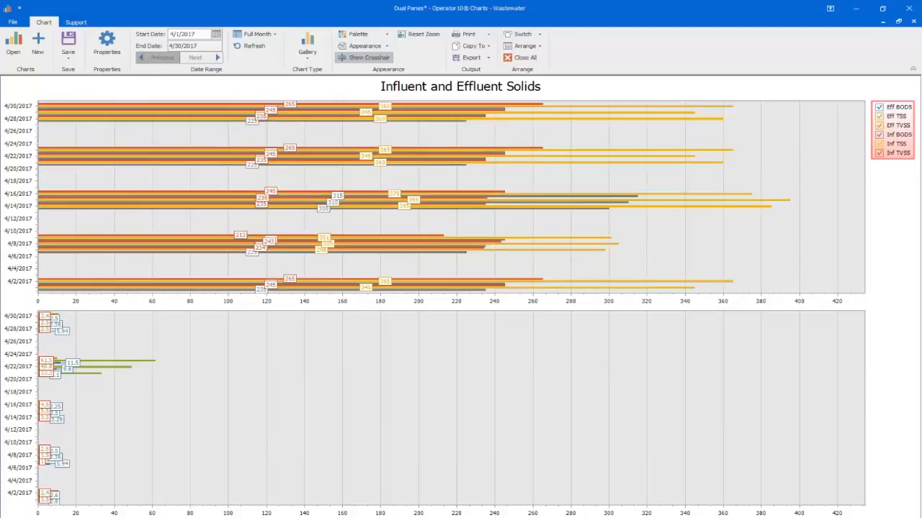
{"action": "left_click", "coordinate": [158, 59]}
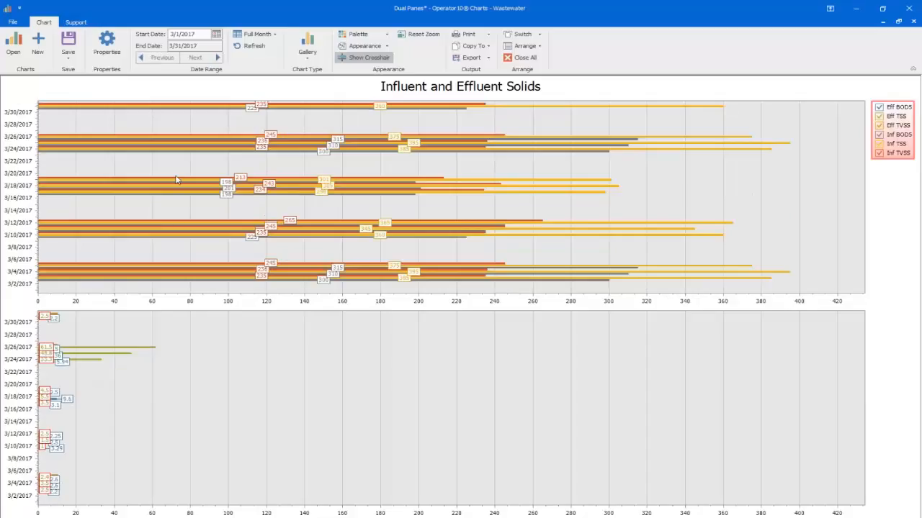
Step: Examine the March bars in both panes up close along the date axis, and reset the zoom
{"action": "scroll", "coordinate": [219, 290], "scroll_direction": "up", "scroll_amount": 2}
{"action": "scroll", "coordinate": [220, 290], "scroll_direction": "up", "scroll_amount": 1}
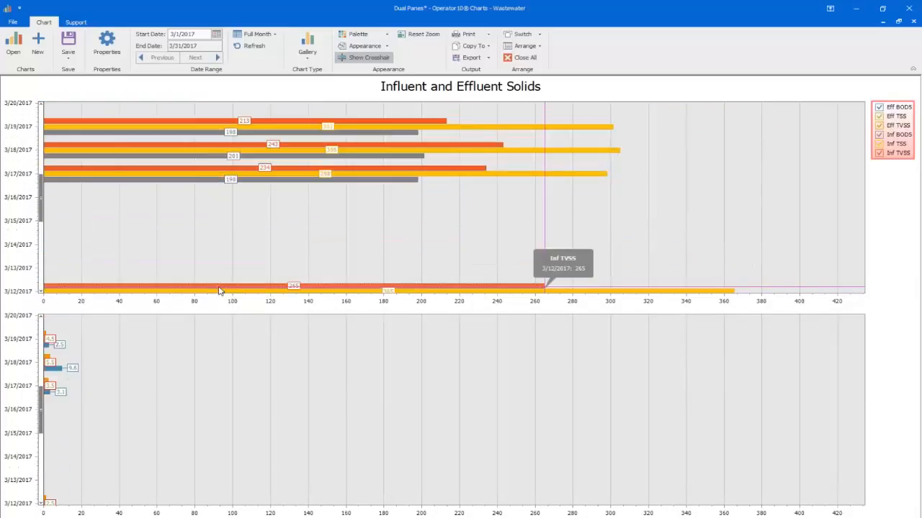
{"action": "scroll", "coordinate": [219, 290], "scroll_direction": "up", "scroll_amount": 1}
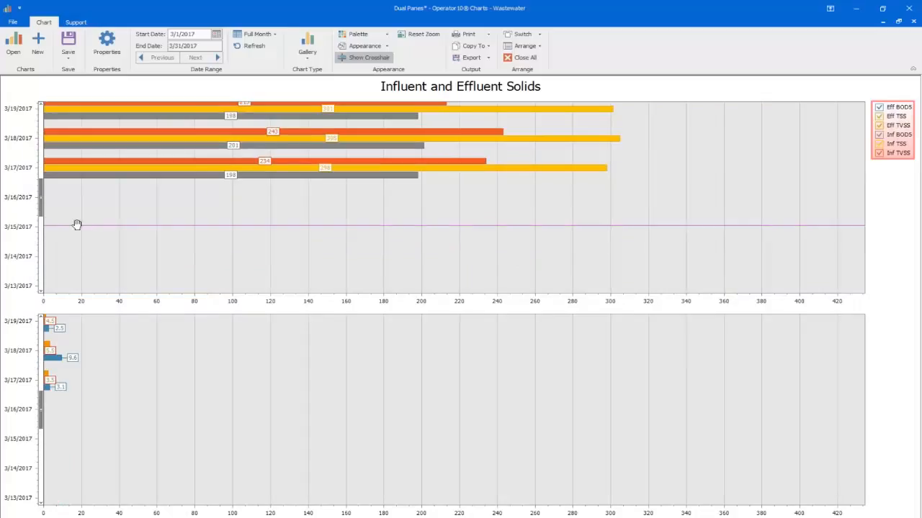
{"action": "left_click_drag", "start_coordinate": [41, 203], "coordinate": [40, 126]}
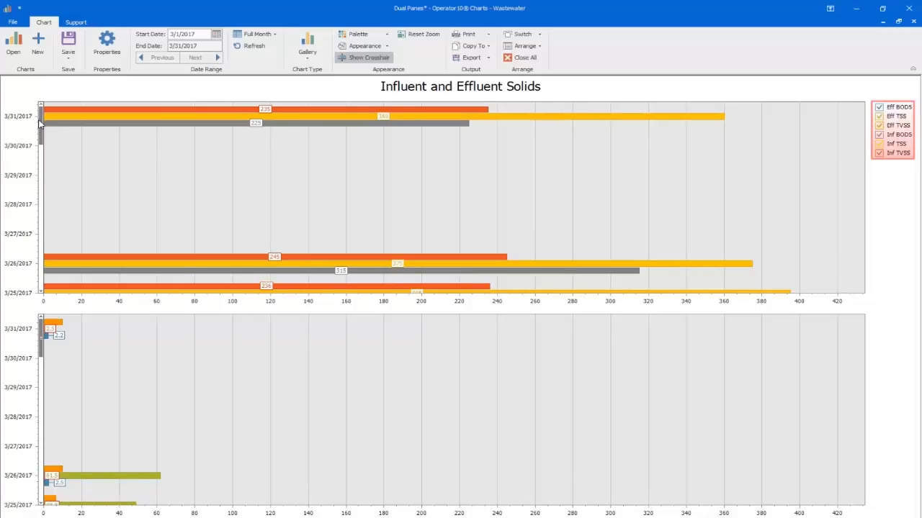
{"action": "left_click_drag", "start_coordinate": [39, 127], "coordinate": [40, 150]}
{"action": "scroll", "coordinate": [62, 200], "scroll_direction": "up", "scroll_amount": 2}
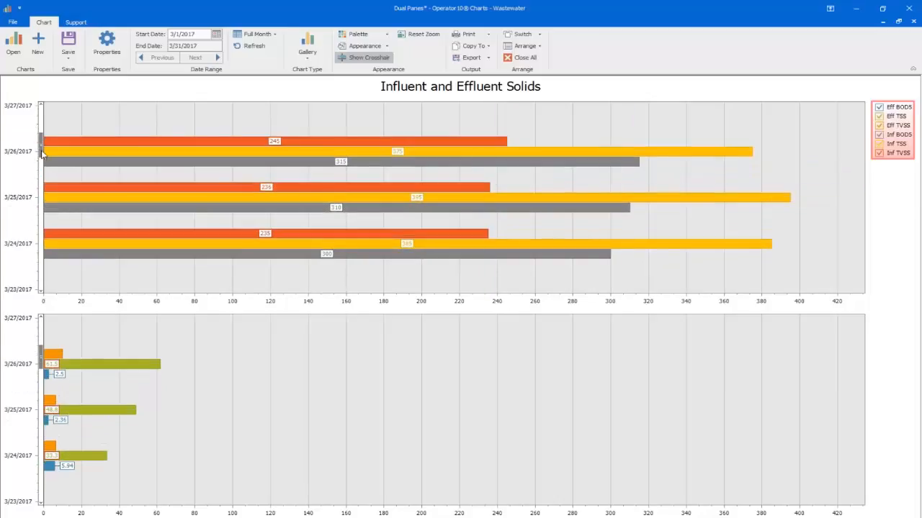
{"action": "left_click_drag", "start_coordinate": [41, 150], "coordinate": [41, 114]}
{"action": "scroll", "coordinate": [66, 191], "scroll_direction": "up", "scroll_amount": 3}
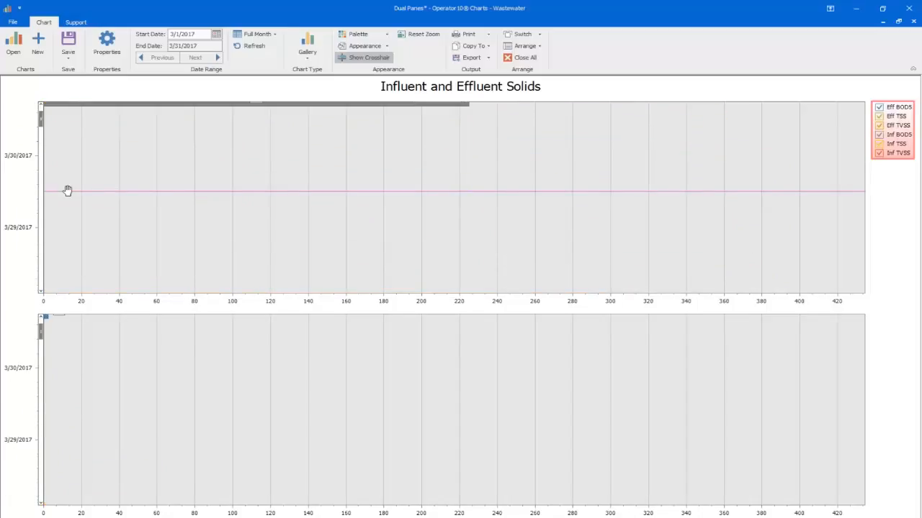
{"action": "scroll", "coordinate": [66, 191], "scroll_direction": "down", "scroll_amount": 1}
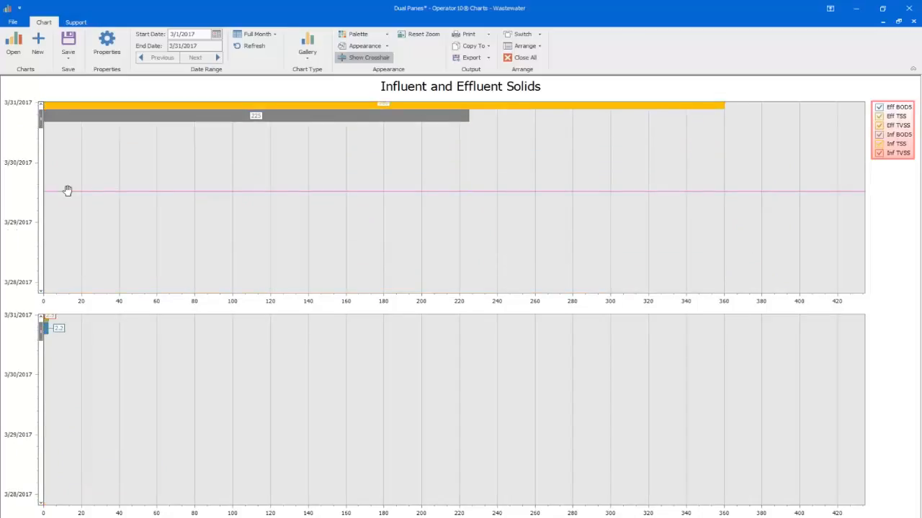
{"action": "left_click", "coordinate": [423, 36]}
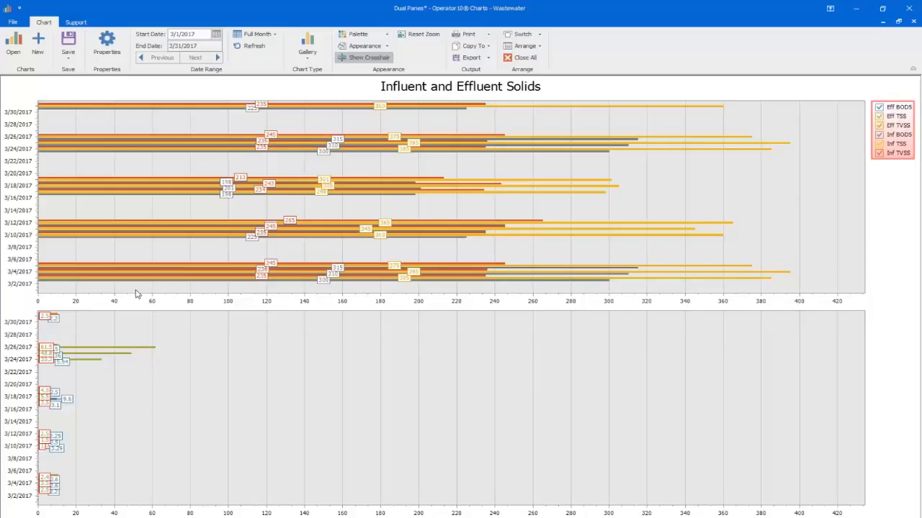
Step: Browse the location and parameter combinations available for a new series, review the Inf TVSS series settings, and close the chart properties
{"action": "left_click", "coordinate": [113, 46]}
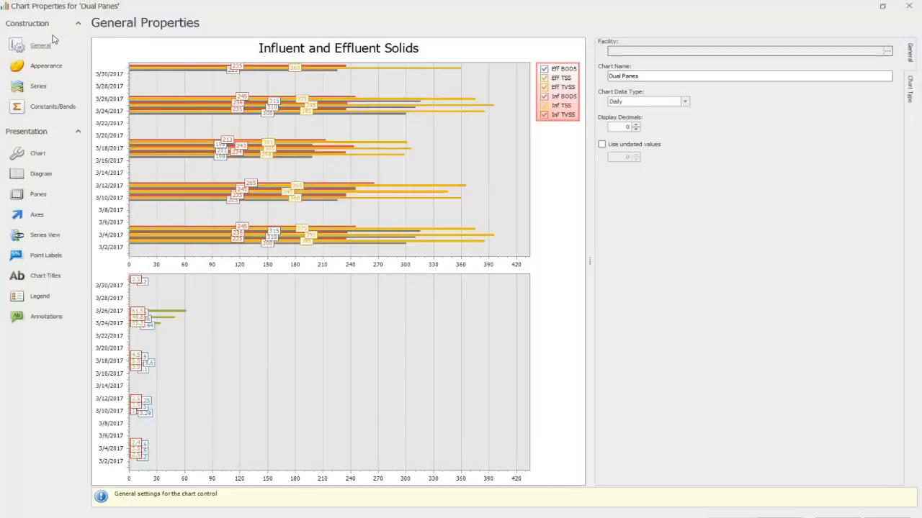
{"action": "left_click", "coordinate": [36, 87]}
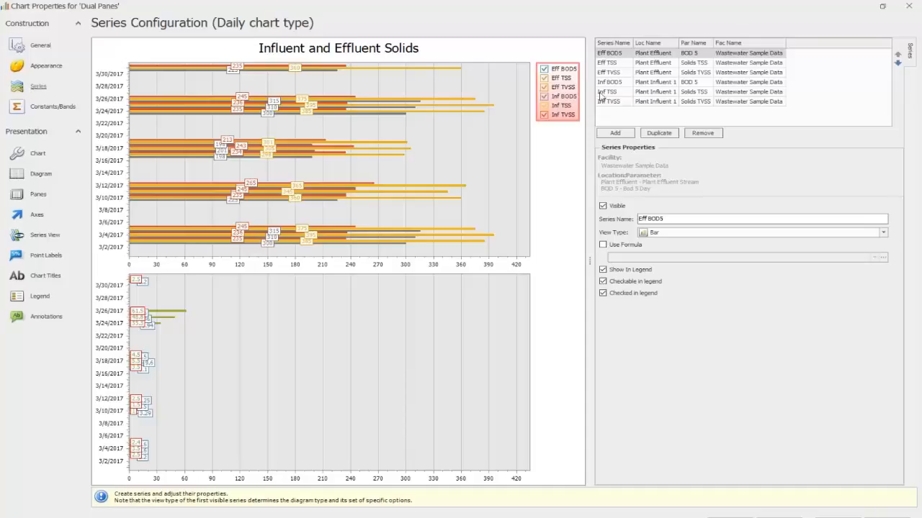
{"action": "left_click", "coordinate": [621, 135]}
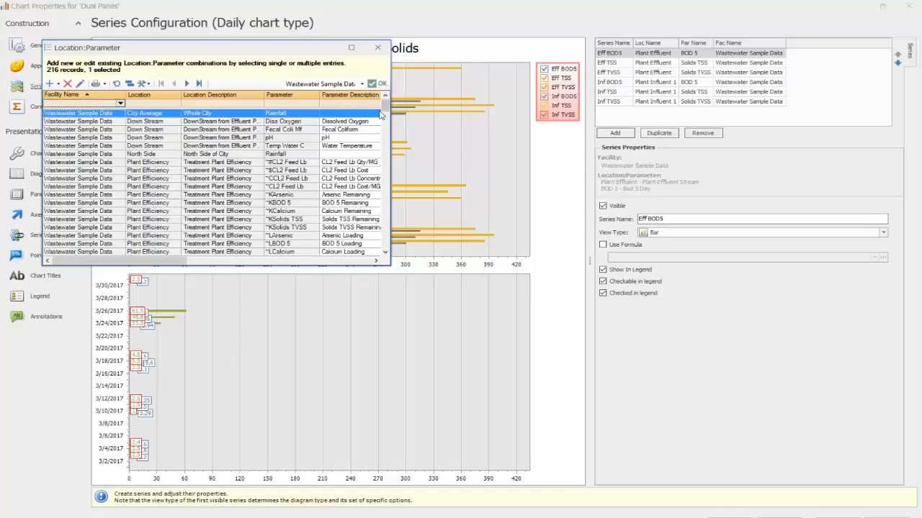
{"action": "left_click_drag", "start_coordinate": [385, 108], "coordinate": [388, 163]}
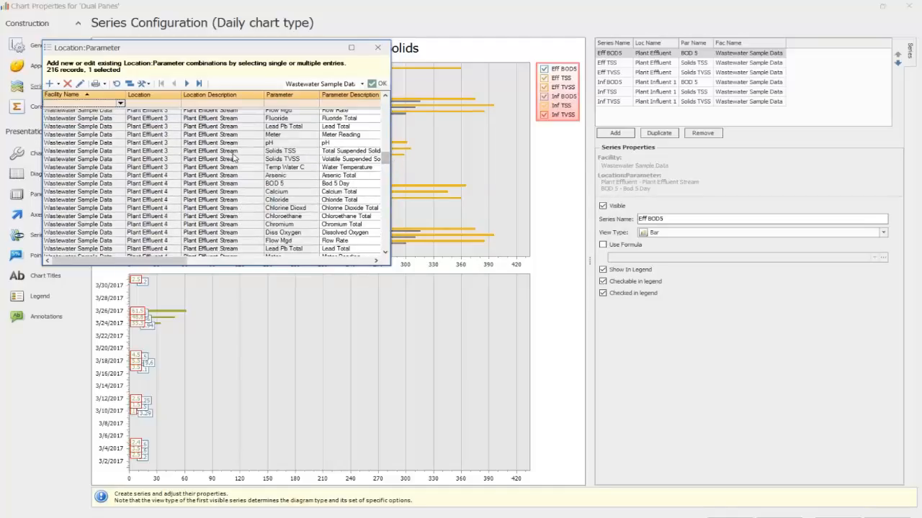
{"action": "left_click", "coordinate": [378, 48]}
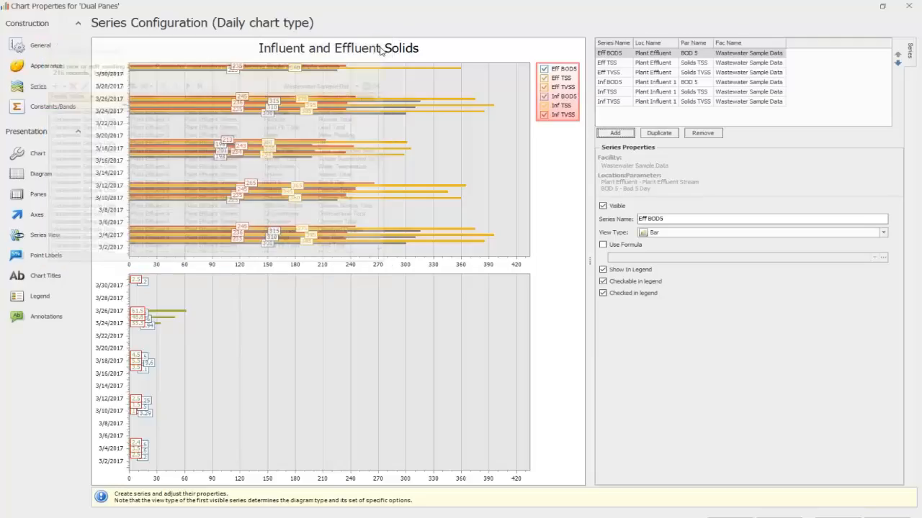
{"action": "left_click", "coordinate": [615, 104]}
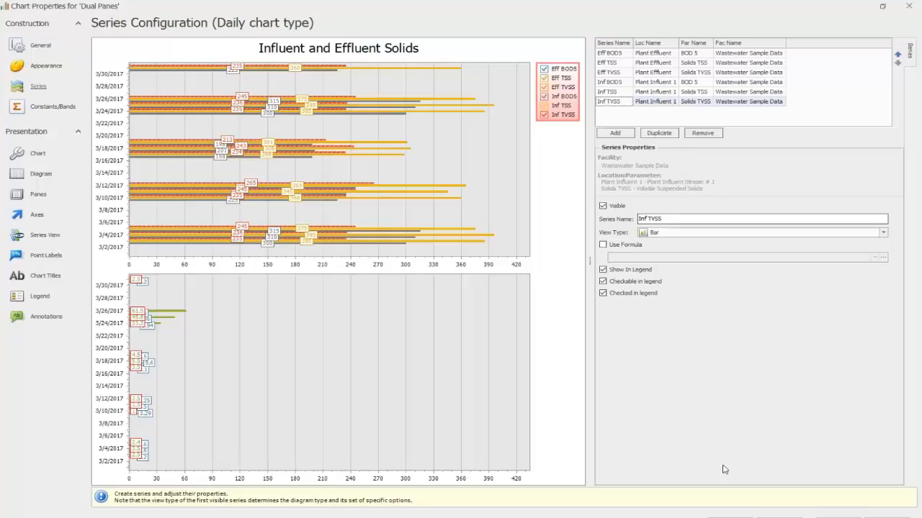
{"action": "left_click", "coordinate": [837, 517]}
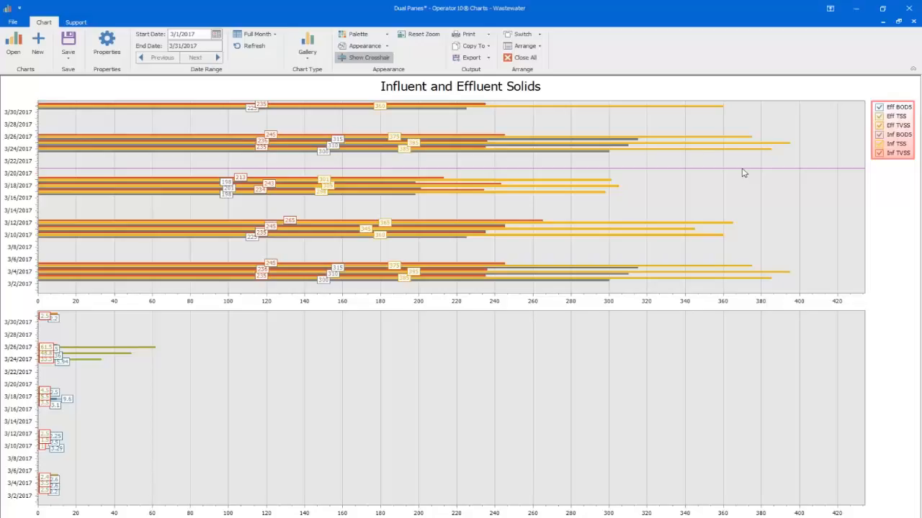
Step: Reset the chart zoom and save the Dual Panes chart
{"action": "mouse_move", "coordinate": [662, 187]}
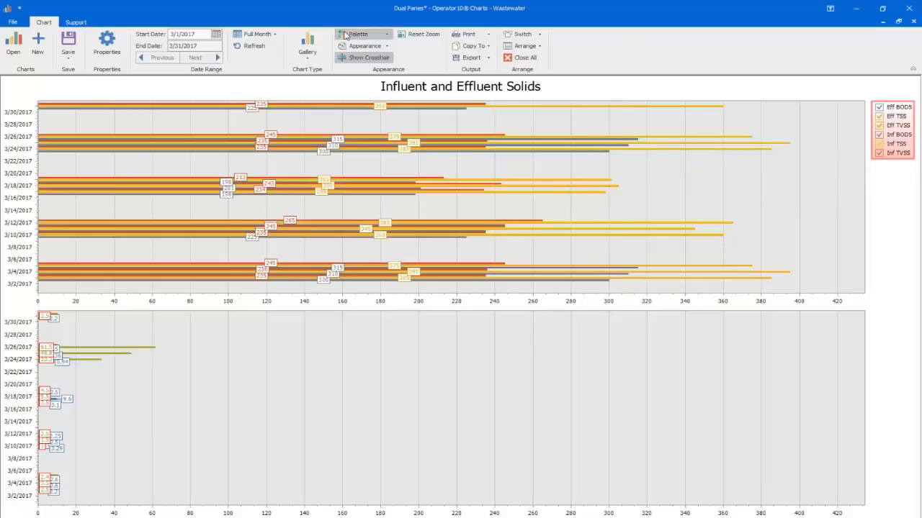
{"action": "left_click", "coordinate": [407, 35]}
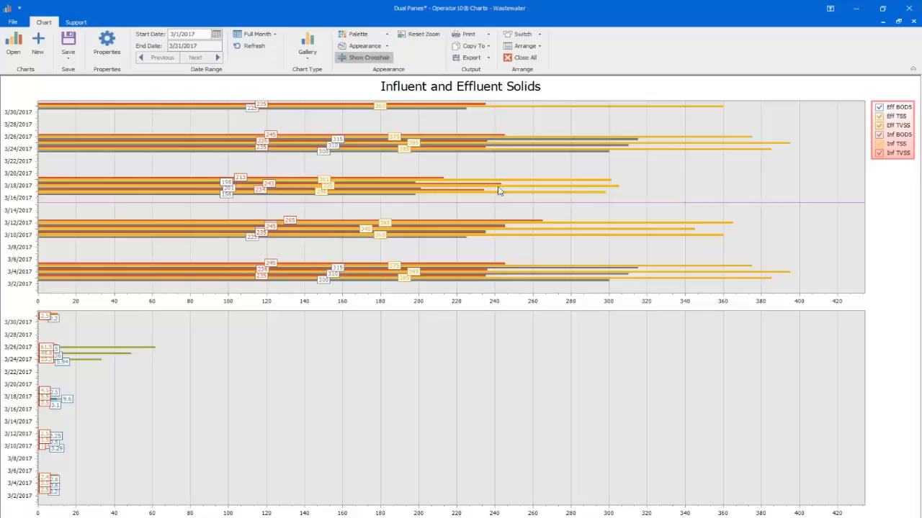
{"action": "left_click", "coordinate": [69, 43]}
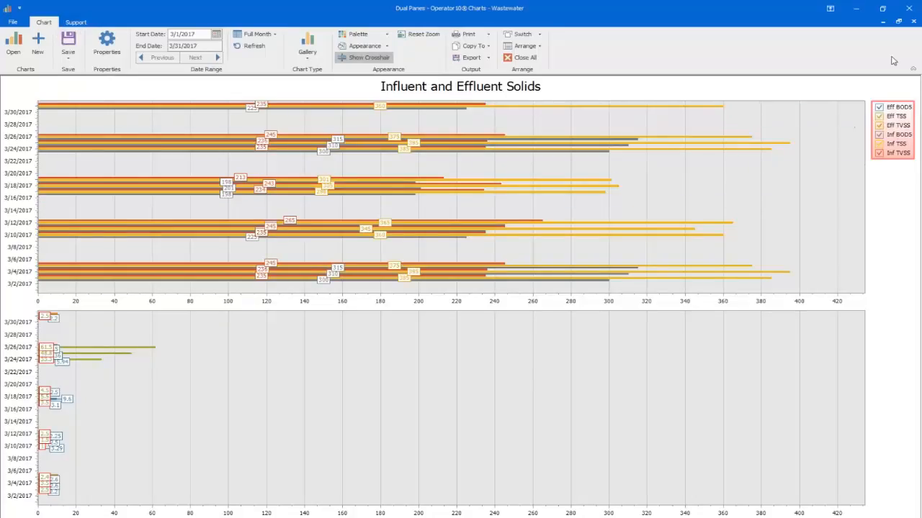
Step: Close the Dual Panes chart and reopen it from the list of saved charts
{"action": "left_click", "coordinate": [914, 23]}
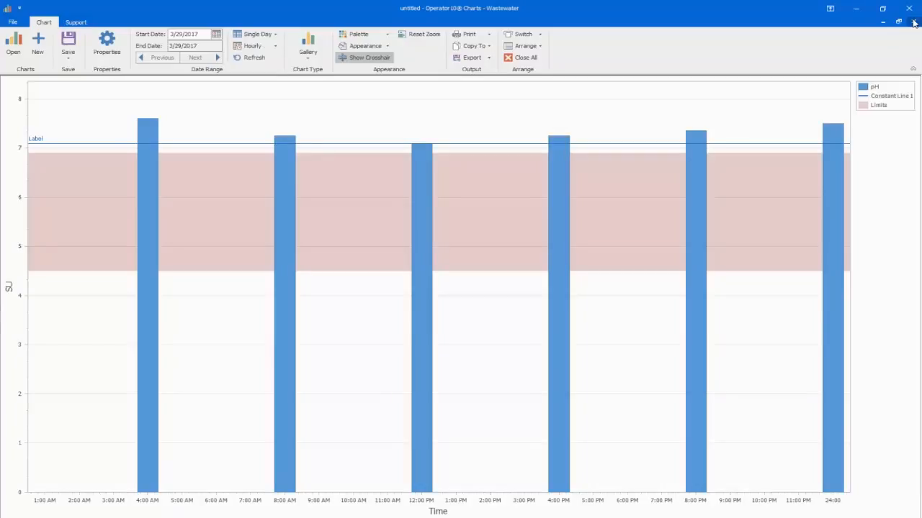
{"action": "left_click", "coordinate": [14, 44]}
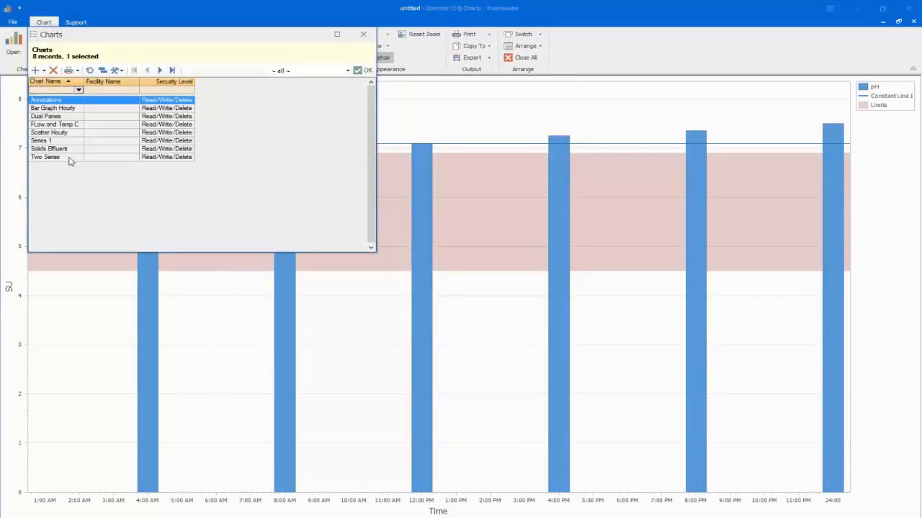
{"action": "left_click", "coordinate": [69, 119]}
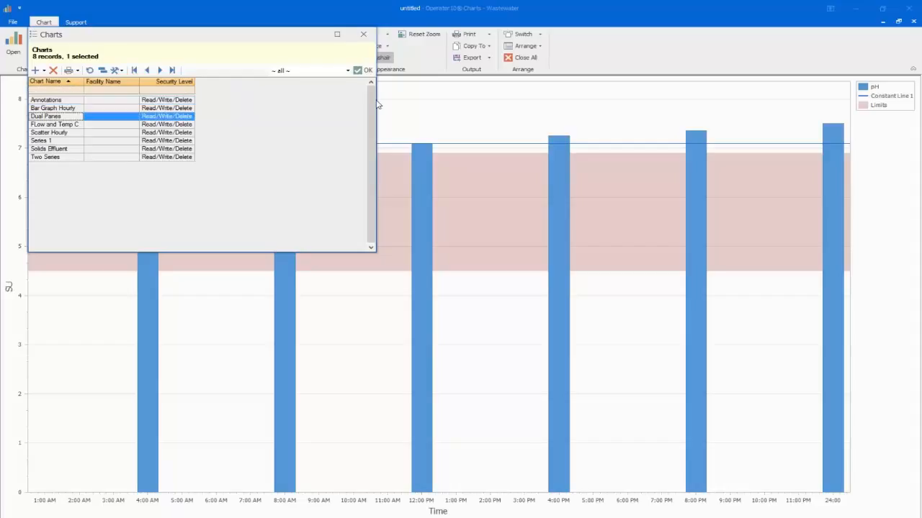
{"action": "left_click", "coordinate": [362, 70]}
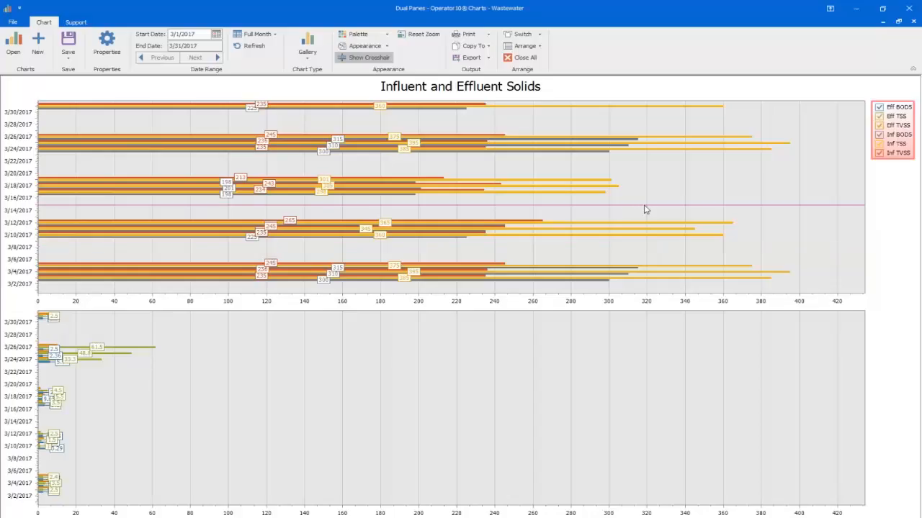
Step: Create a new daily chart of the Cake parameters from ~BCopper Slg Wt through ~W_TONS, and step its date range back one month
{"action": "left_click", "coordinate": [41, 49]}
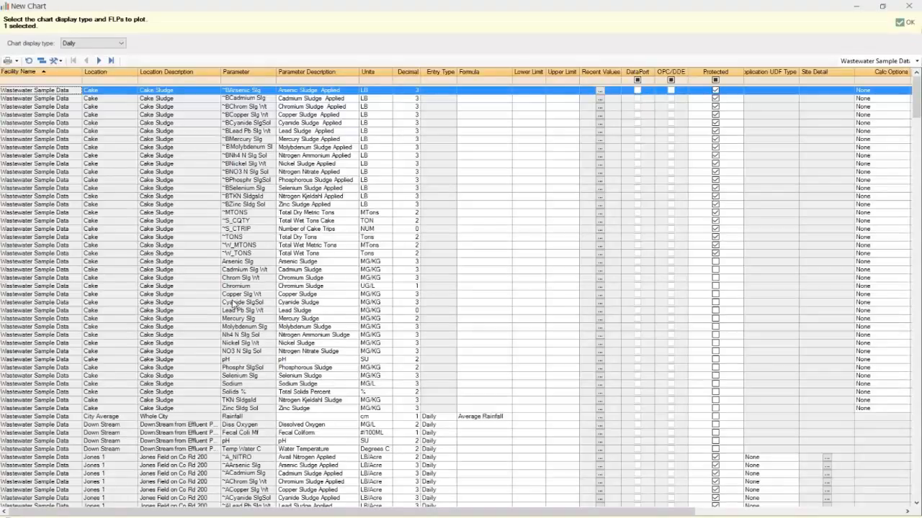
{"action": "left_click_drag", "start_coordinate": [149, 115], "coordinate": [254, 258]}
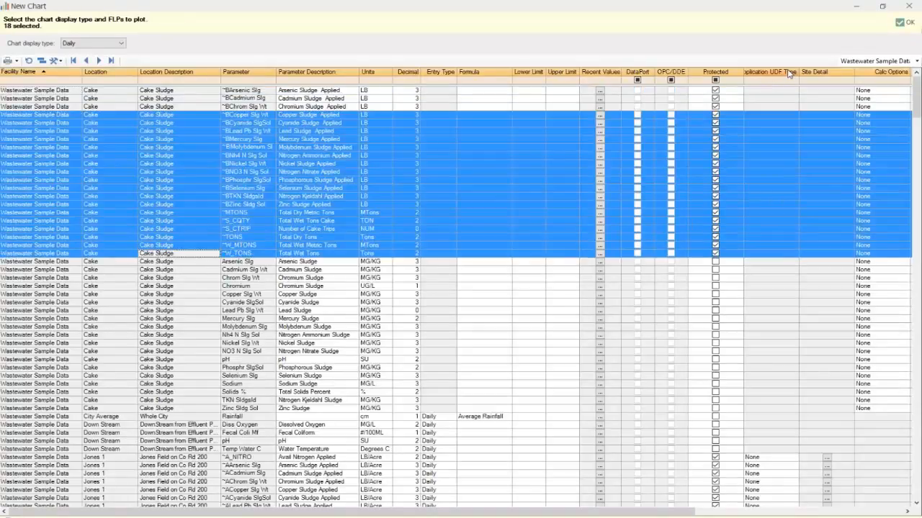
{"action": "left_click", "coordinate": [905, 23]}
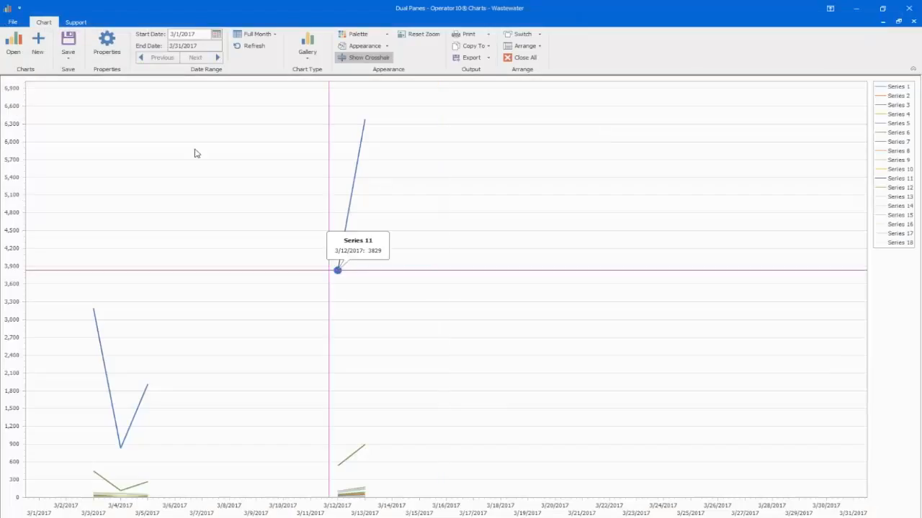
{"action": "left_click", "coordinate": [170, 60]}
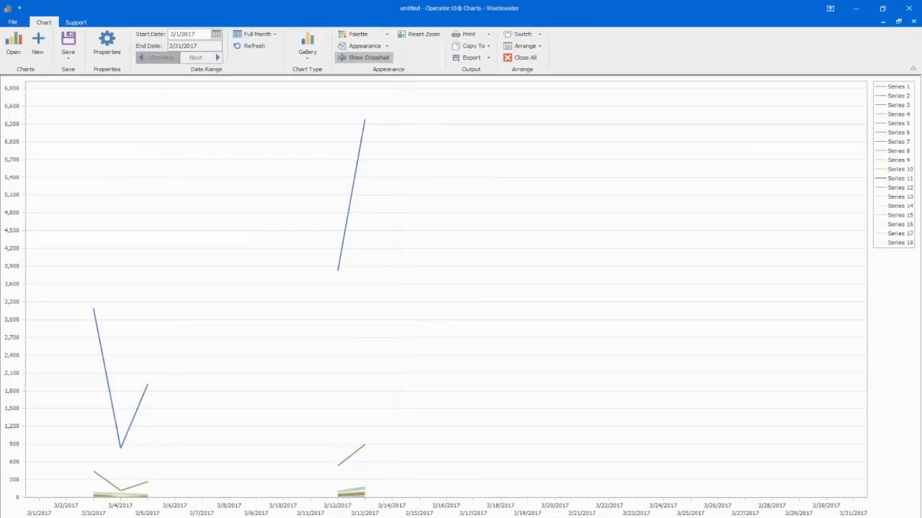